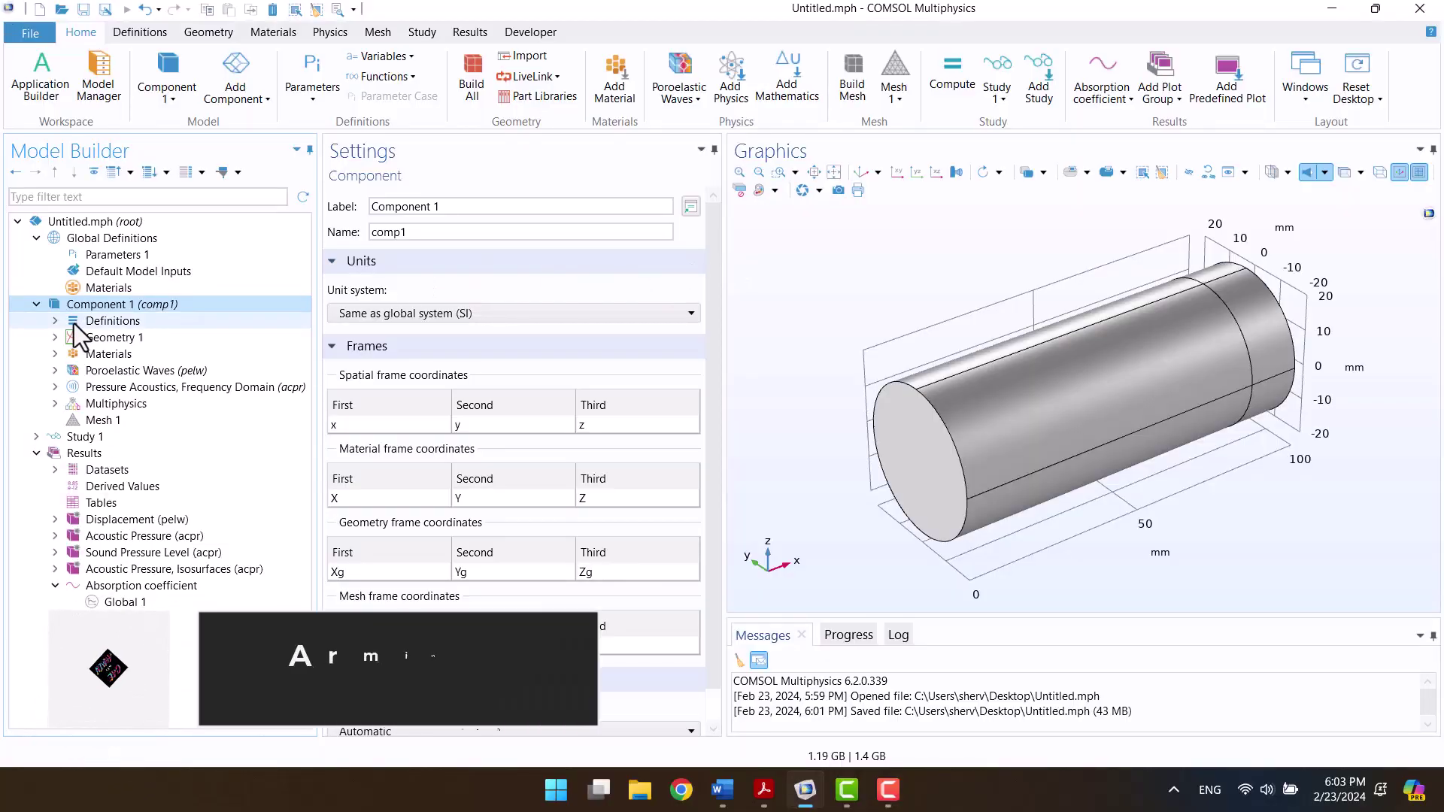
Step: Review the Poroelastic Waves and Pressure Acoustics domains, examining the Biot-Allard model, porous matrix and fluid properties of Poroelastic Material 1
click(54, 369)
click(88, 373)
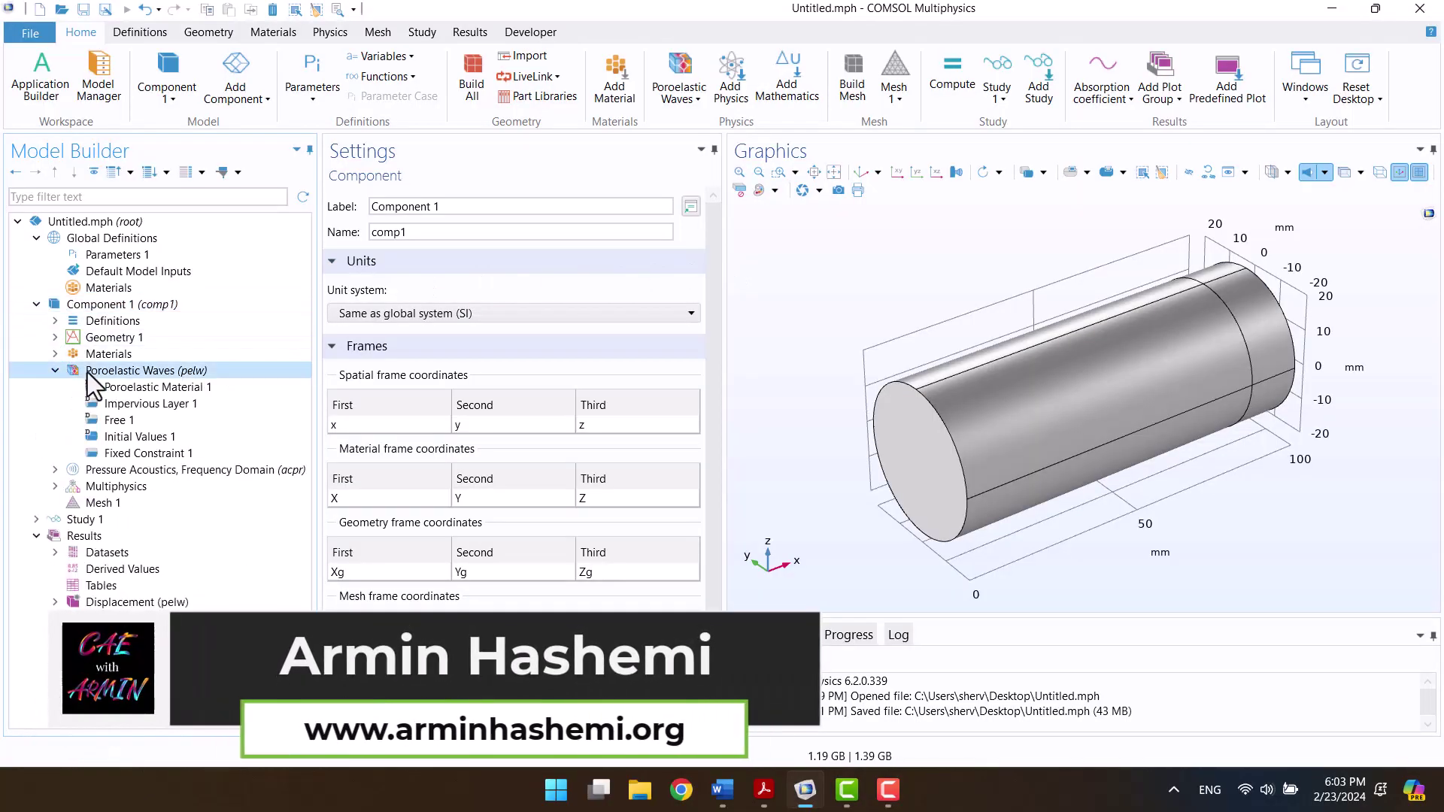
click(90, 468)
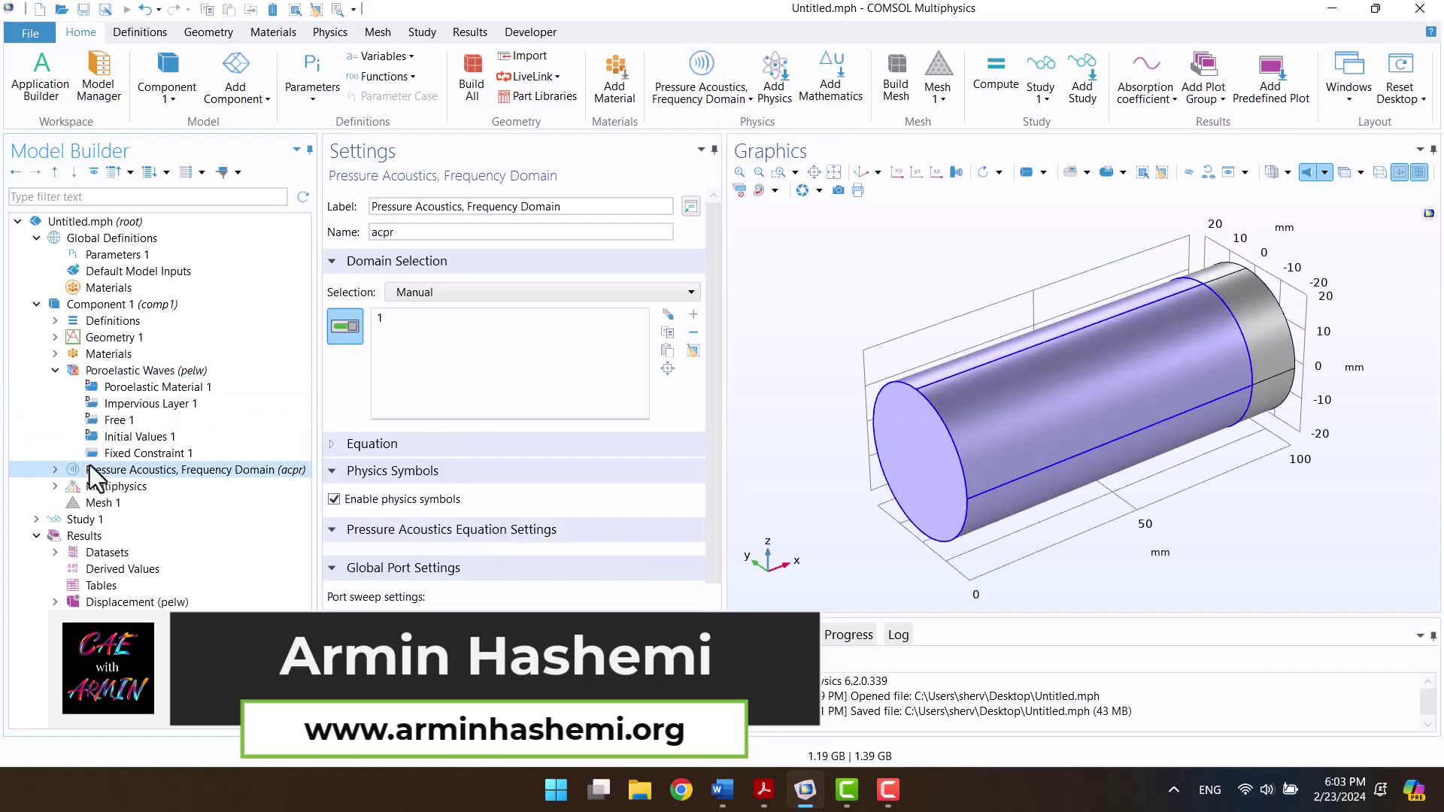
click(155, 389)
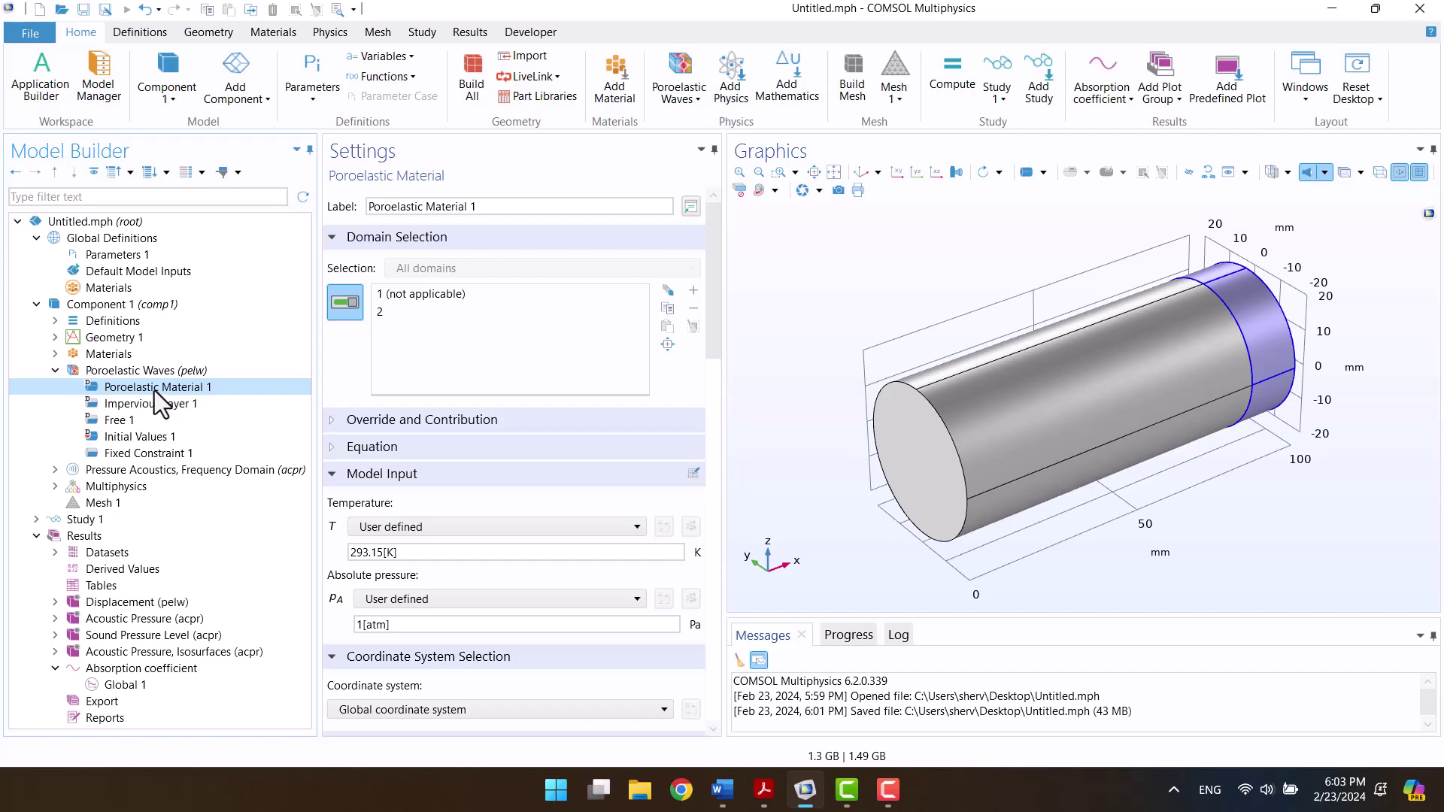
drag(713, 342, 715, 489)
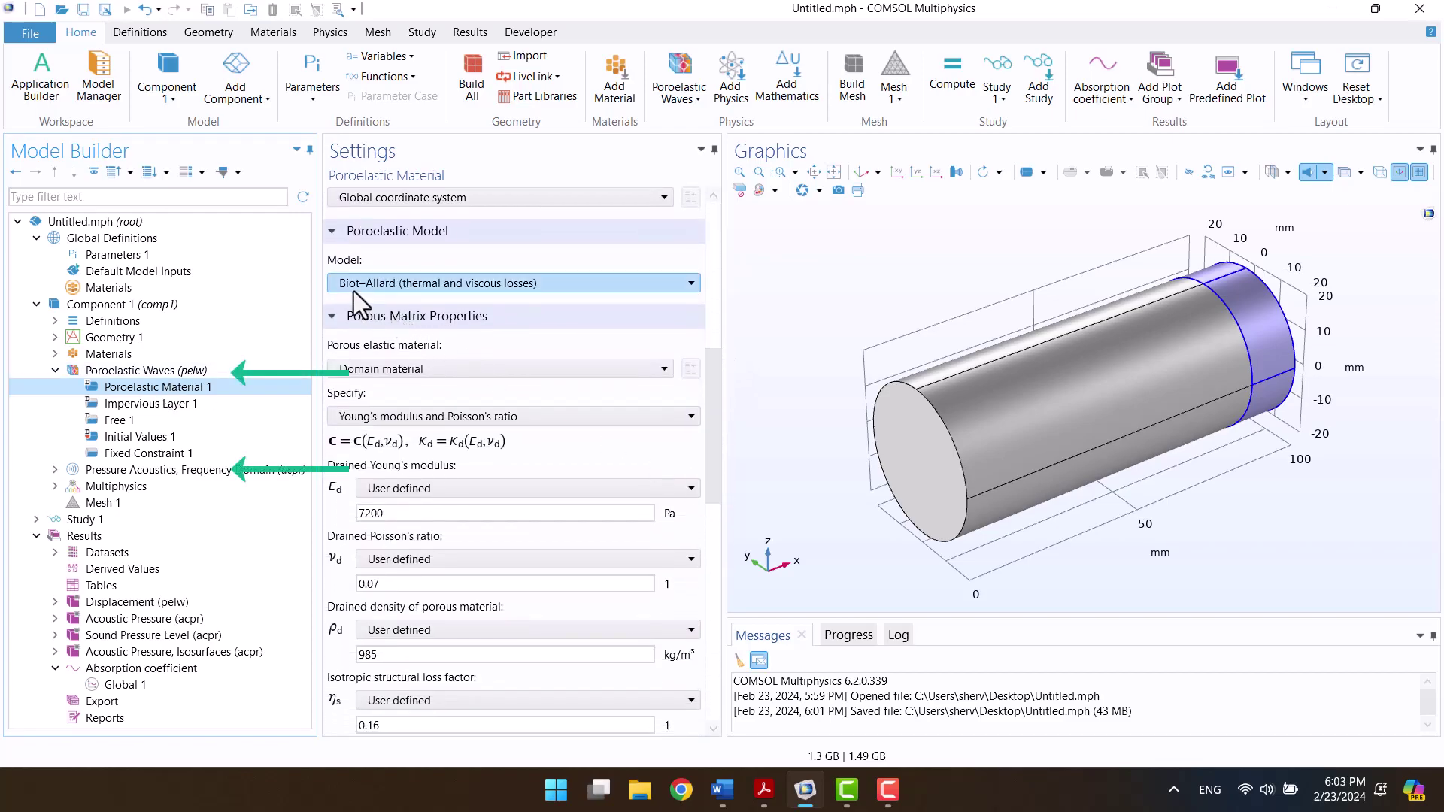
drag(706, 382, 707, 462)
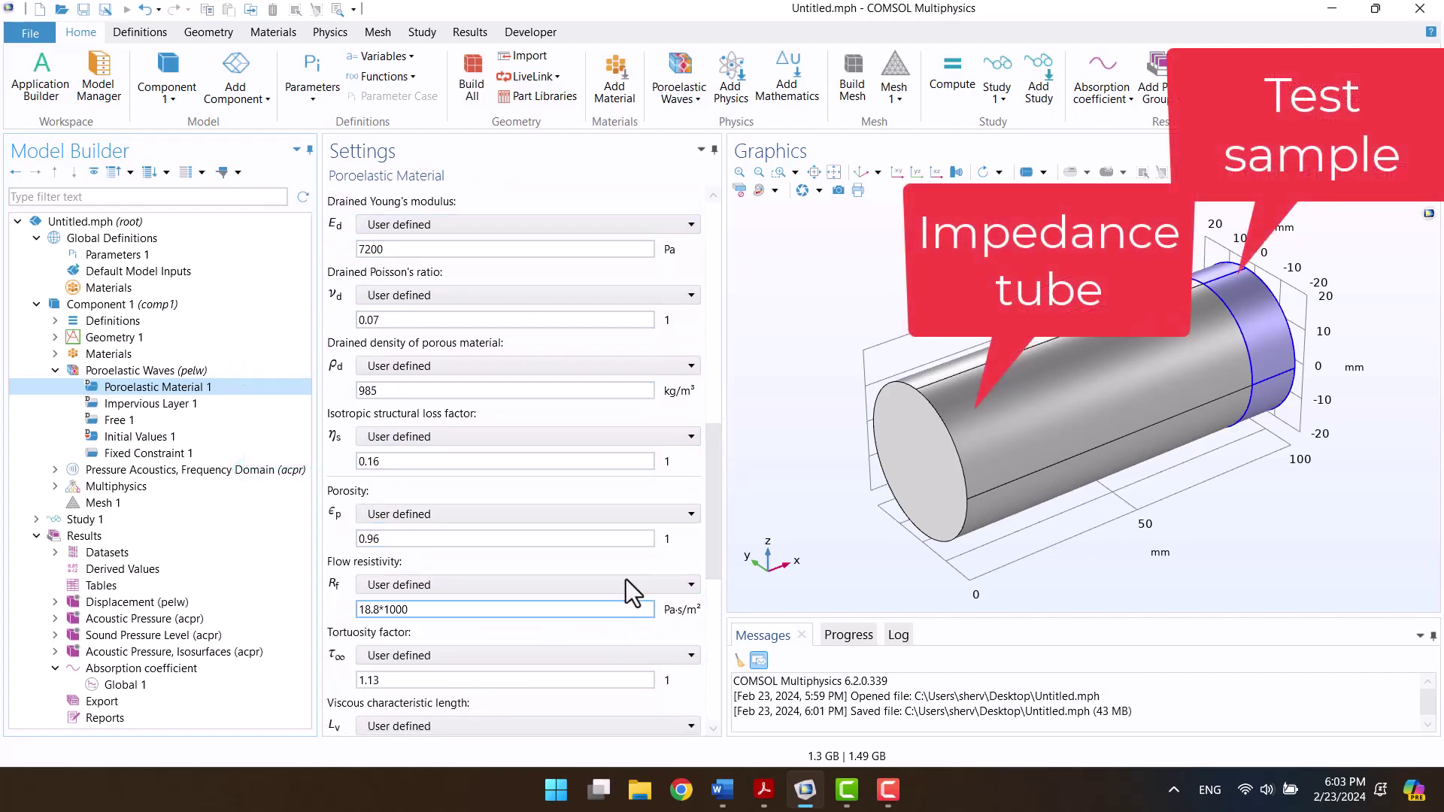
drag(714, 555, 747, 698)
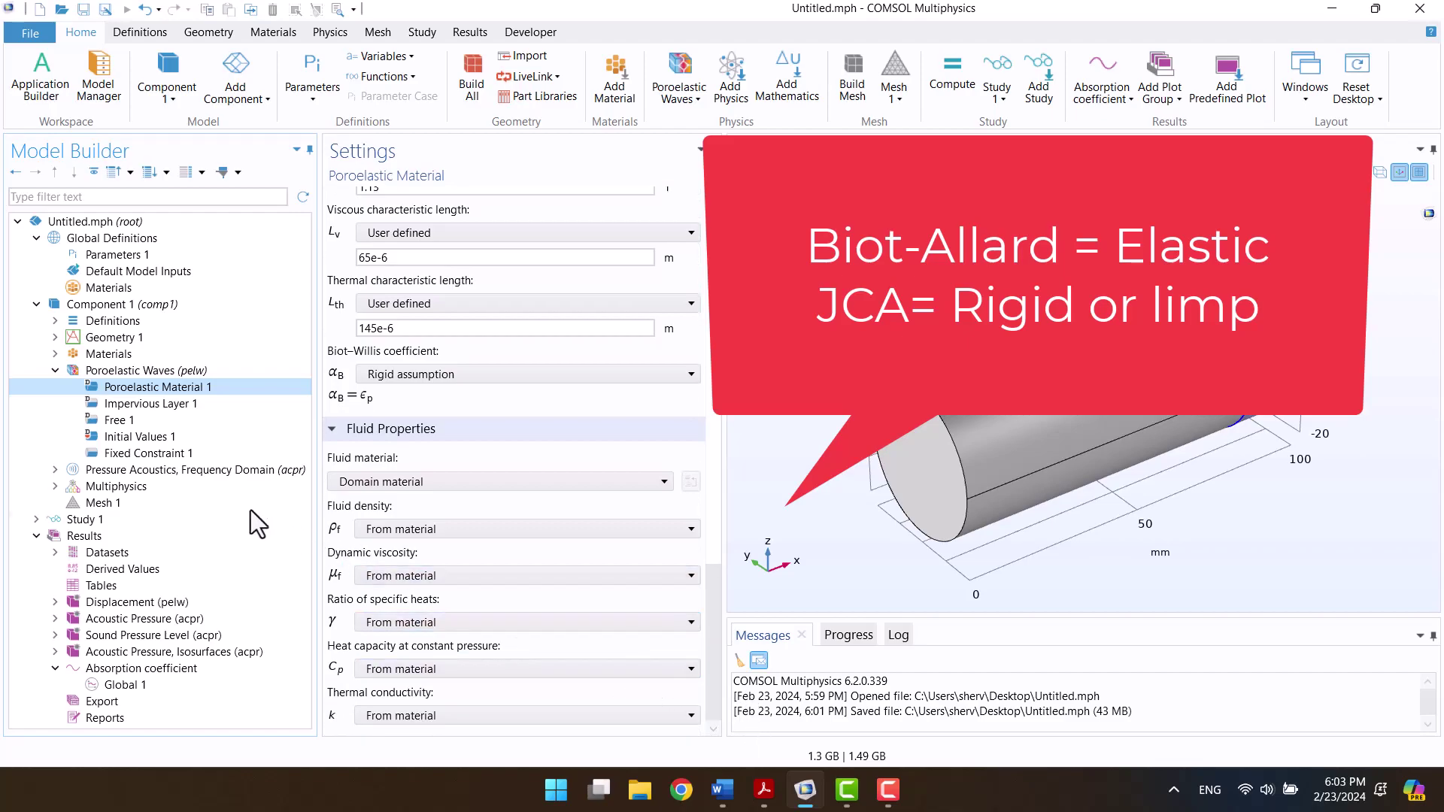
Step: Examine the Port 1 boundary condition of the pressure acoustics physics and the absorption coefficient plot for Material B
click(54, 470)
click(84, 534)
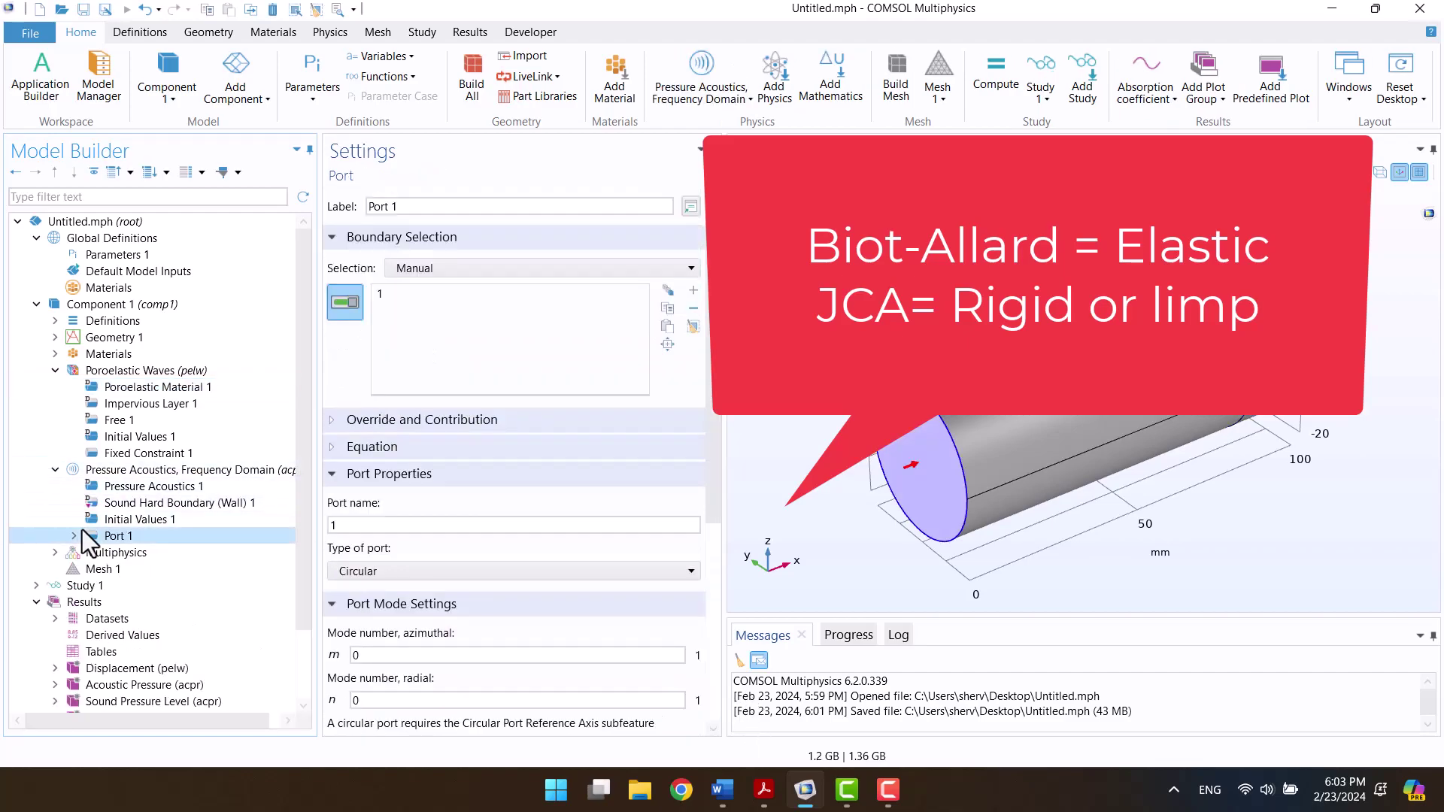
scroll(110, 588, down, 2)
click(103, 665)
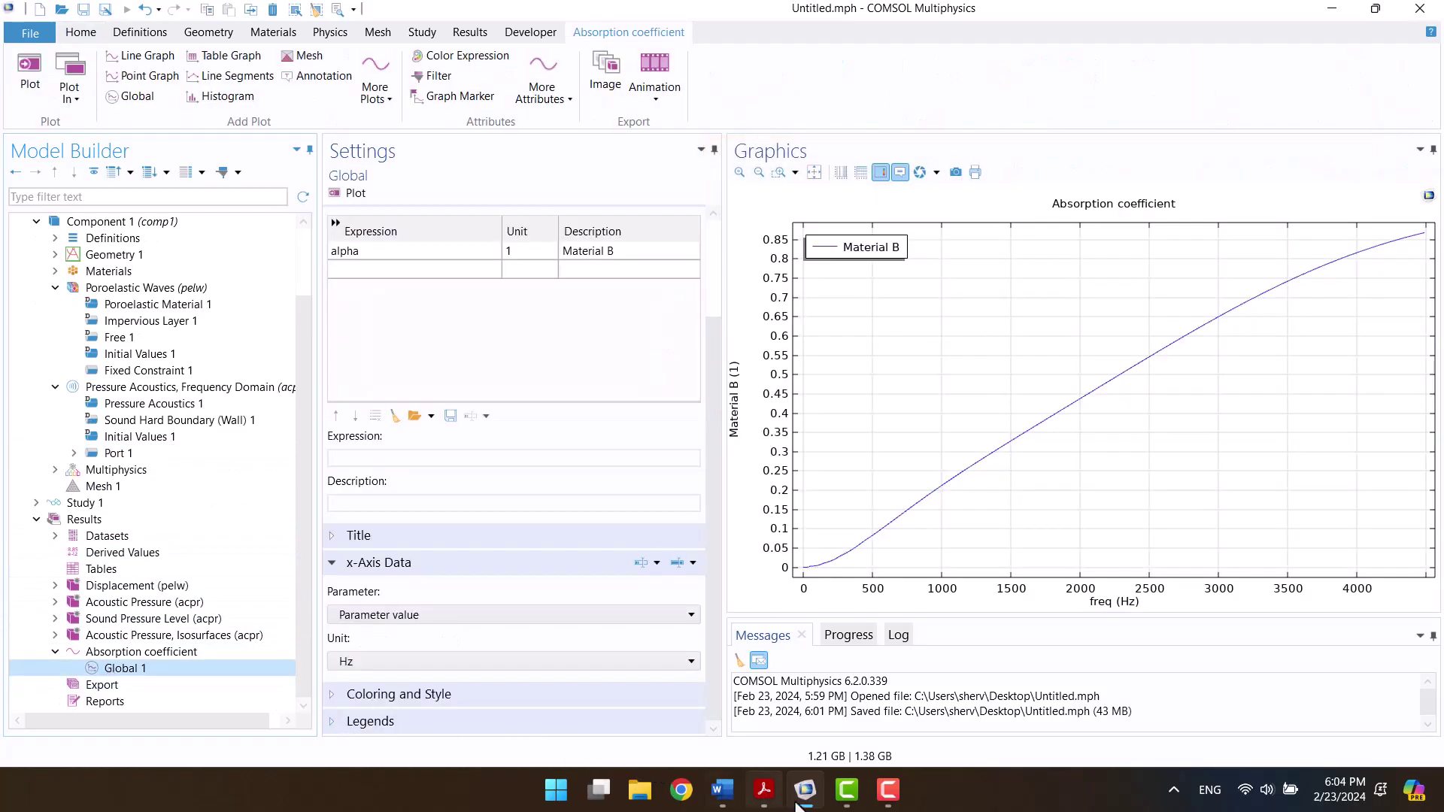
Step: Switch to the paper in Adobe Acrobat and compare its Material B absorption curve side by side with the COMSOL plot
click(787, 727)
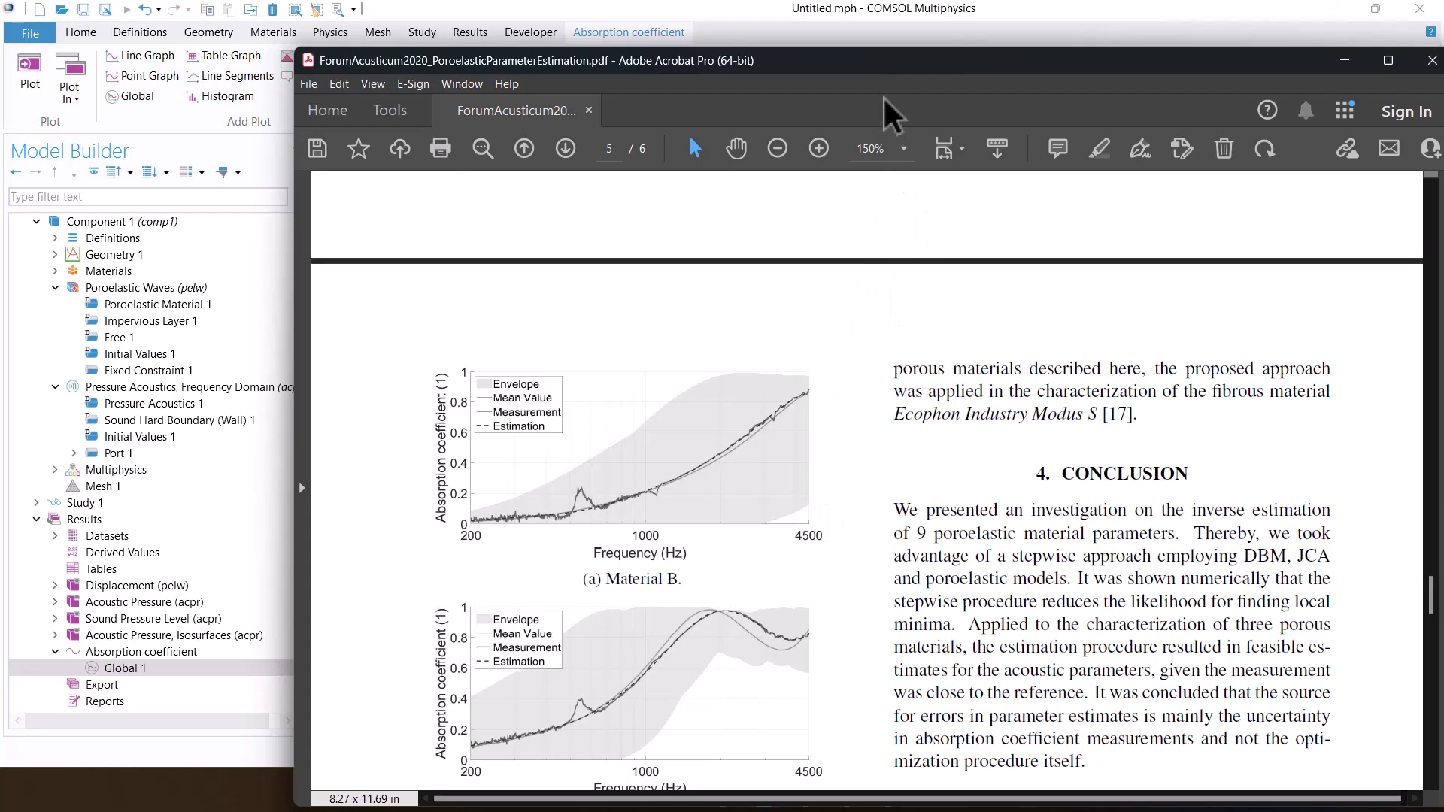
drag(895, 64, 2, 170)
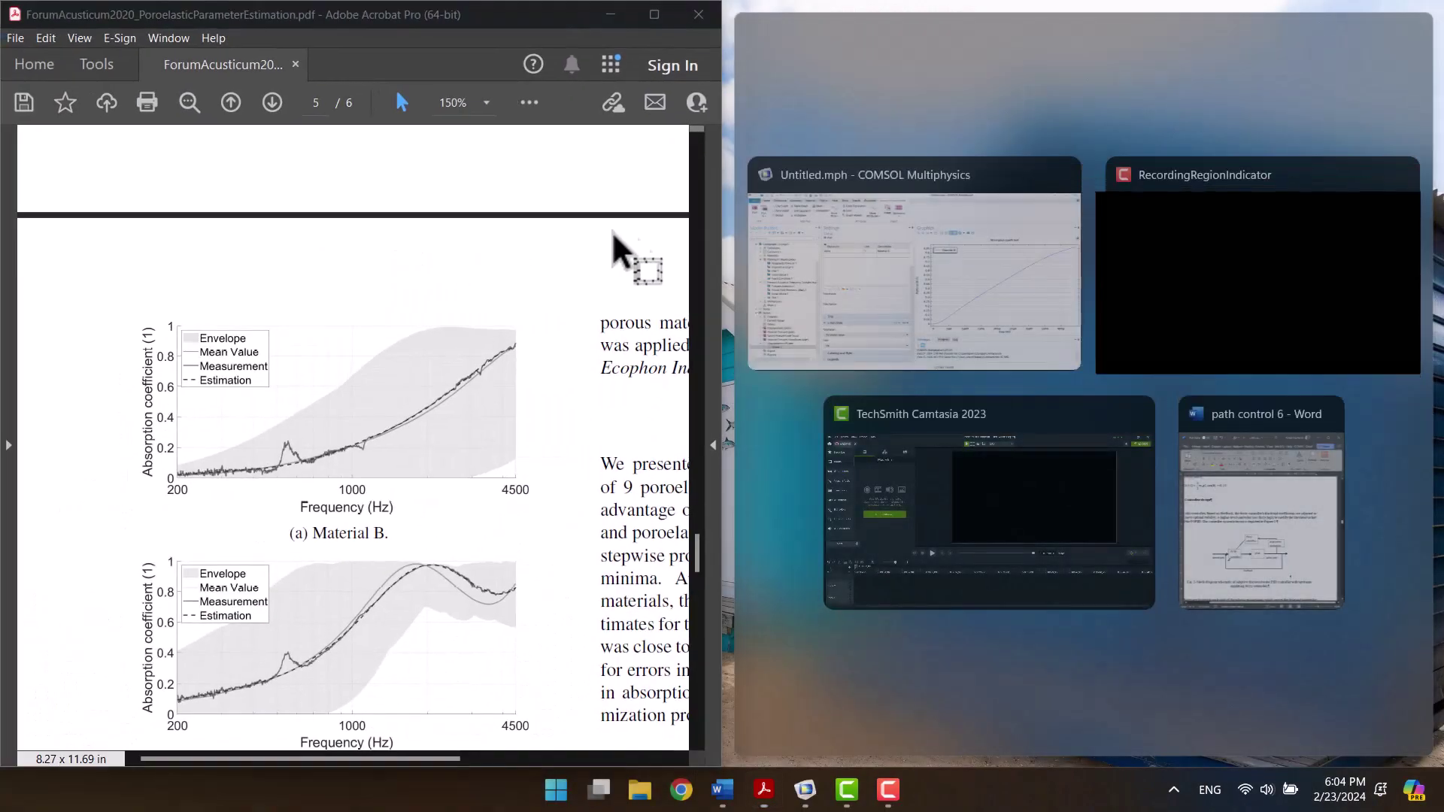
click(993, 258)
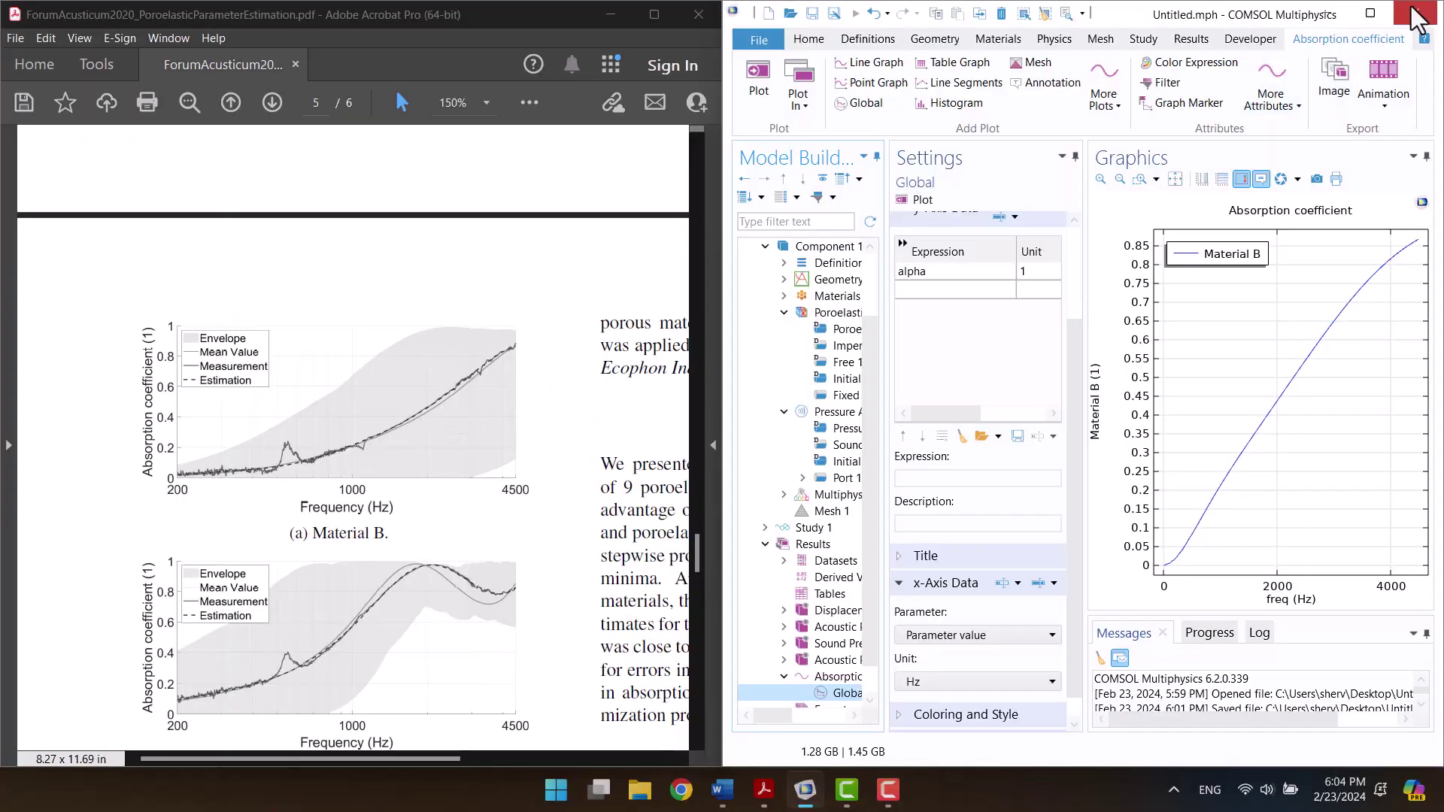
click(1371, 12)
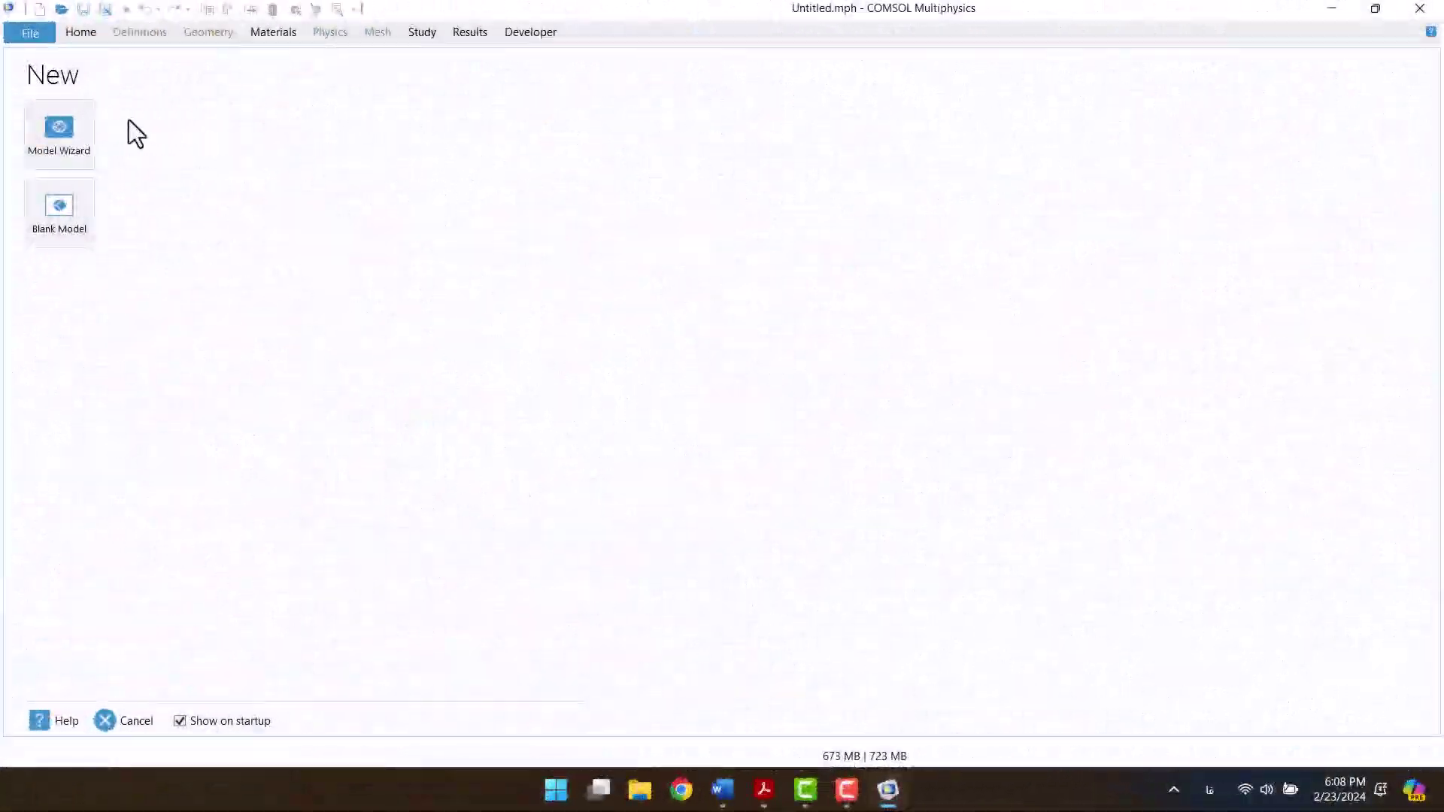
Step: Start a 3D model with the Model Wizard and add the Pressure Acoustics, Frequency Domain physics interface
click(81, 120)
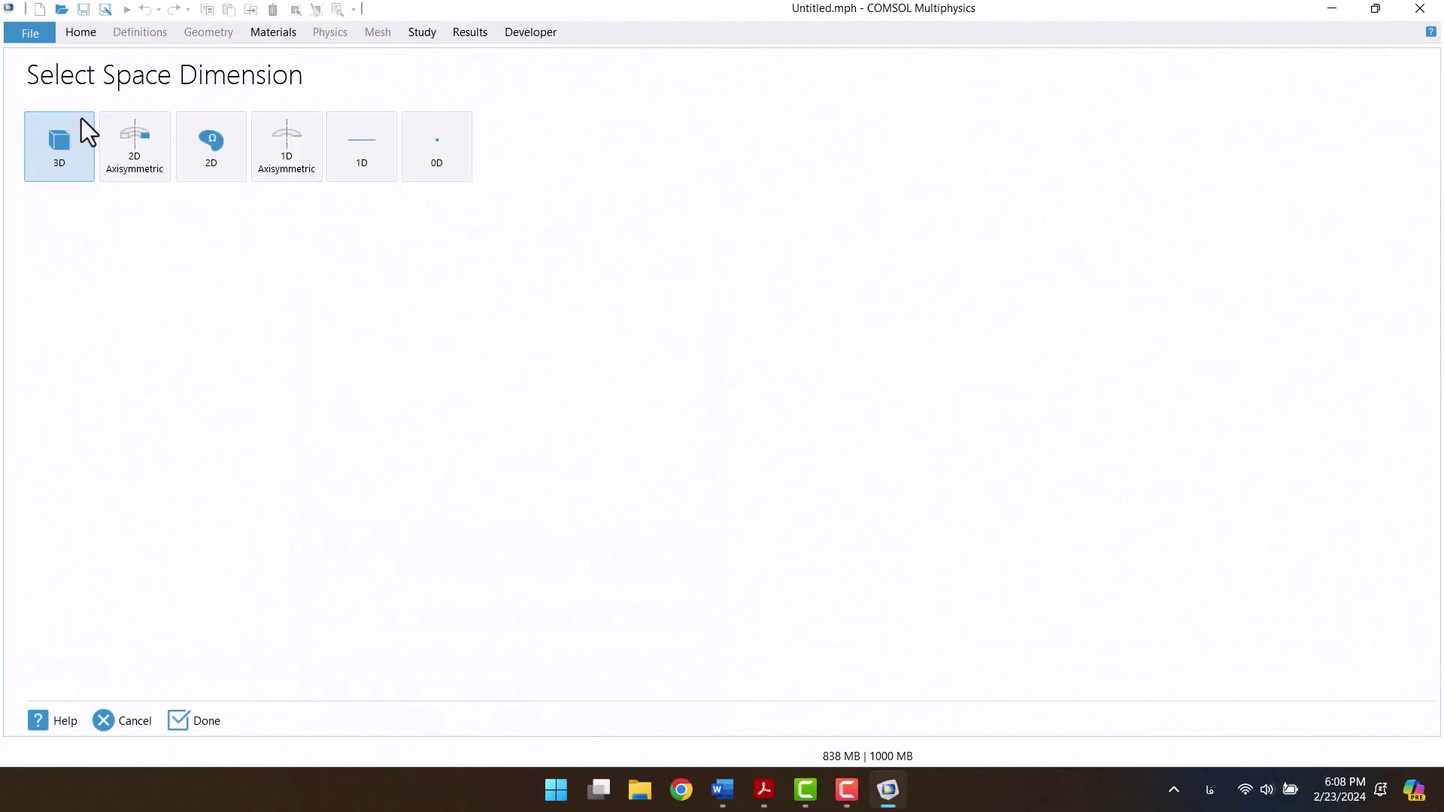
click(82, 119)
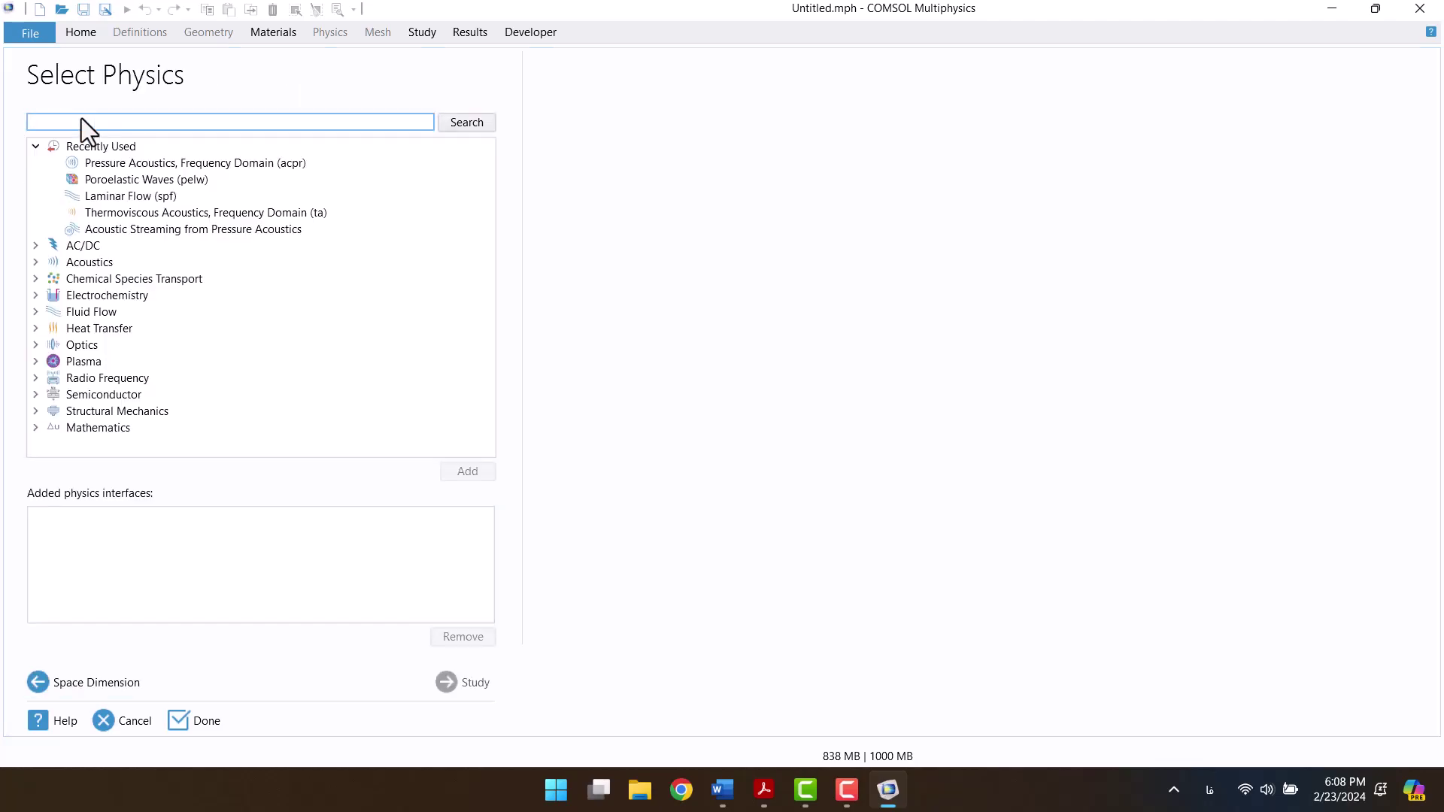
click(36, 261)
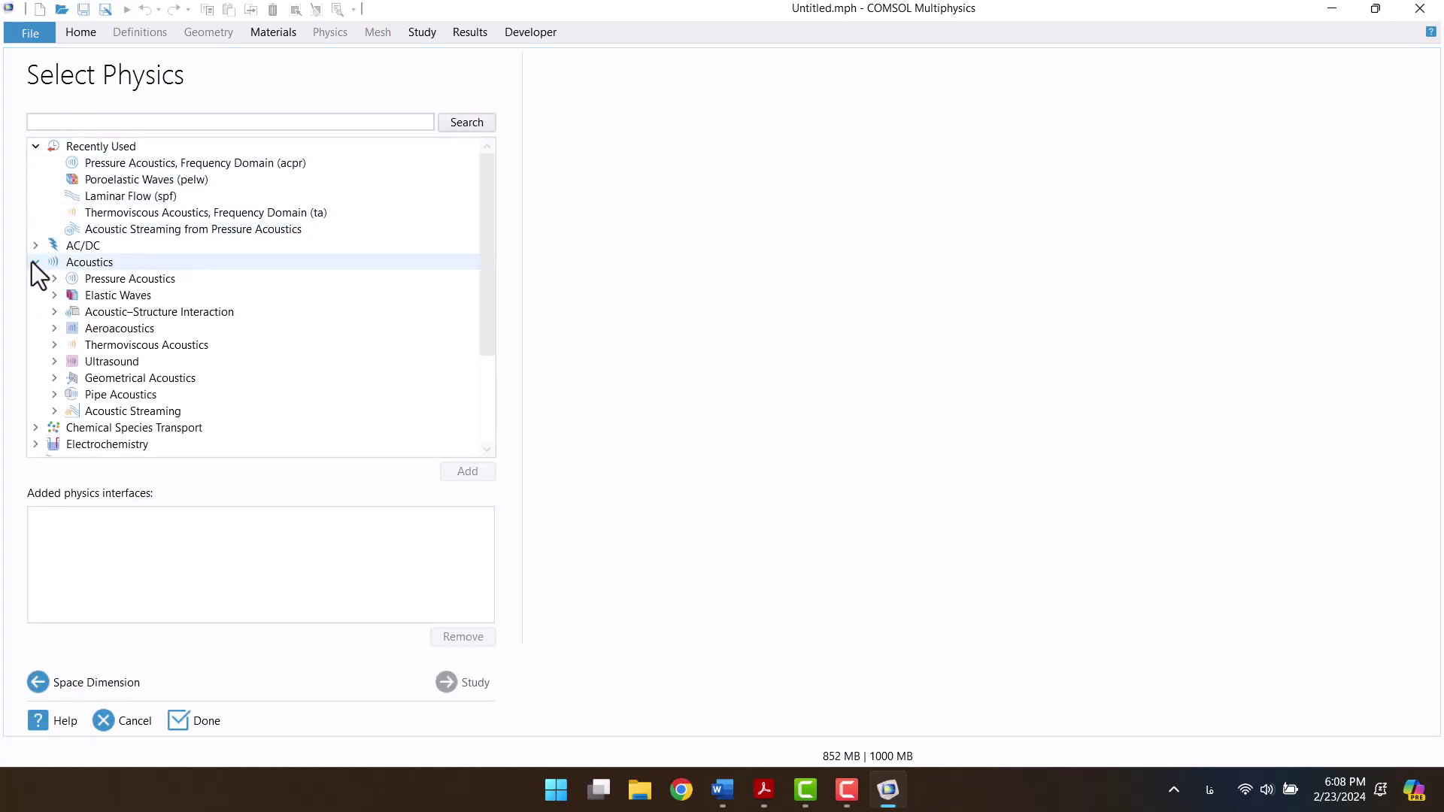
click(54, 279)
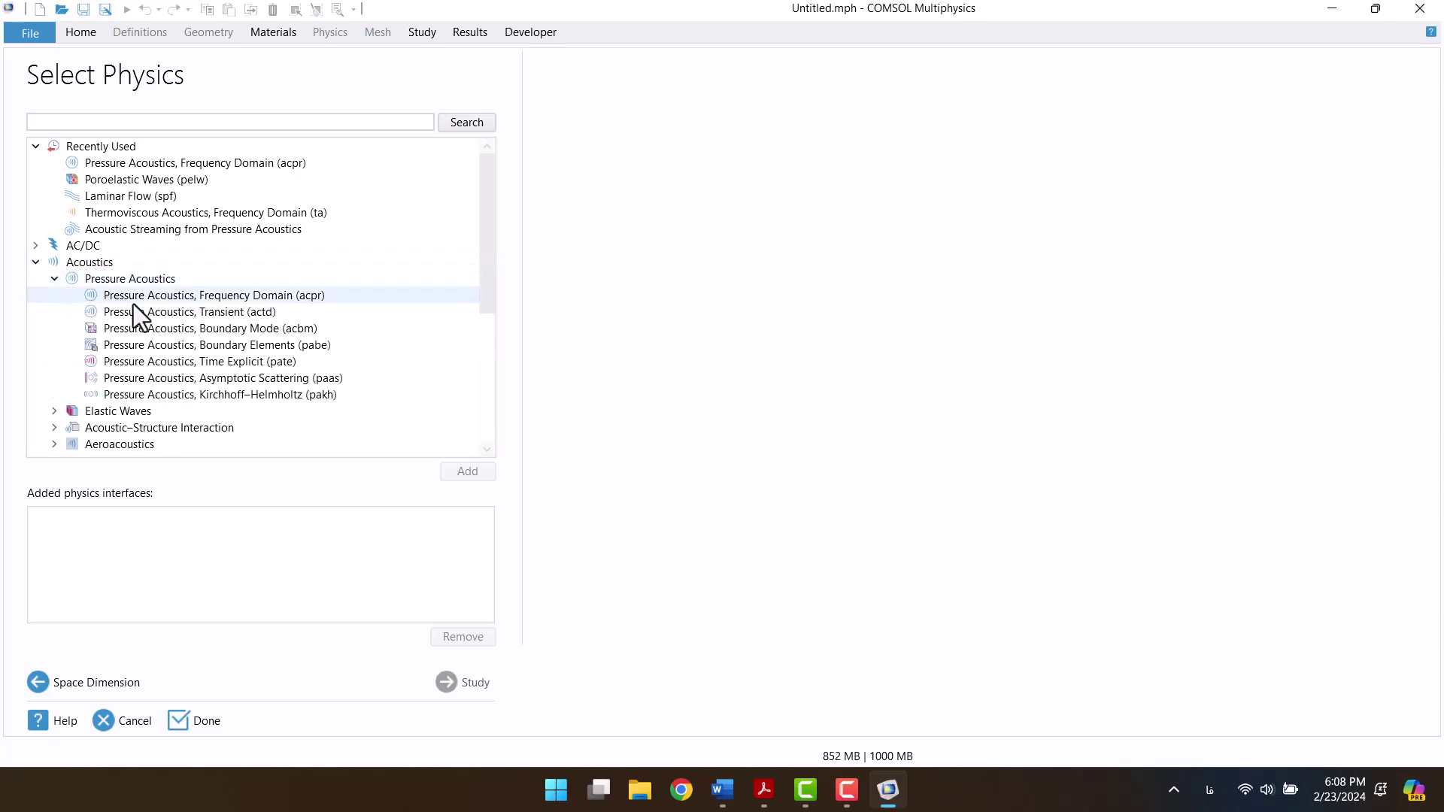
click(187, 297)
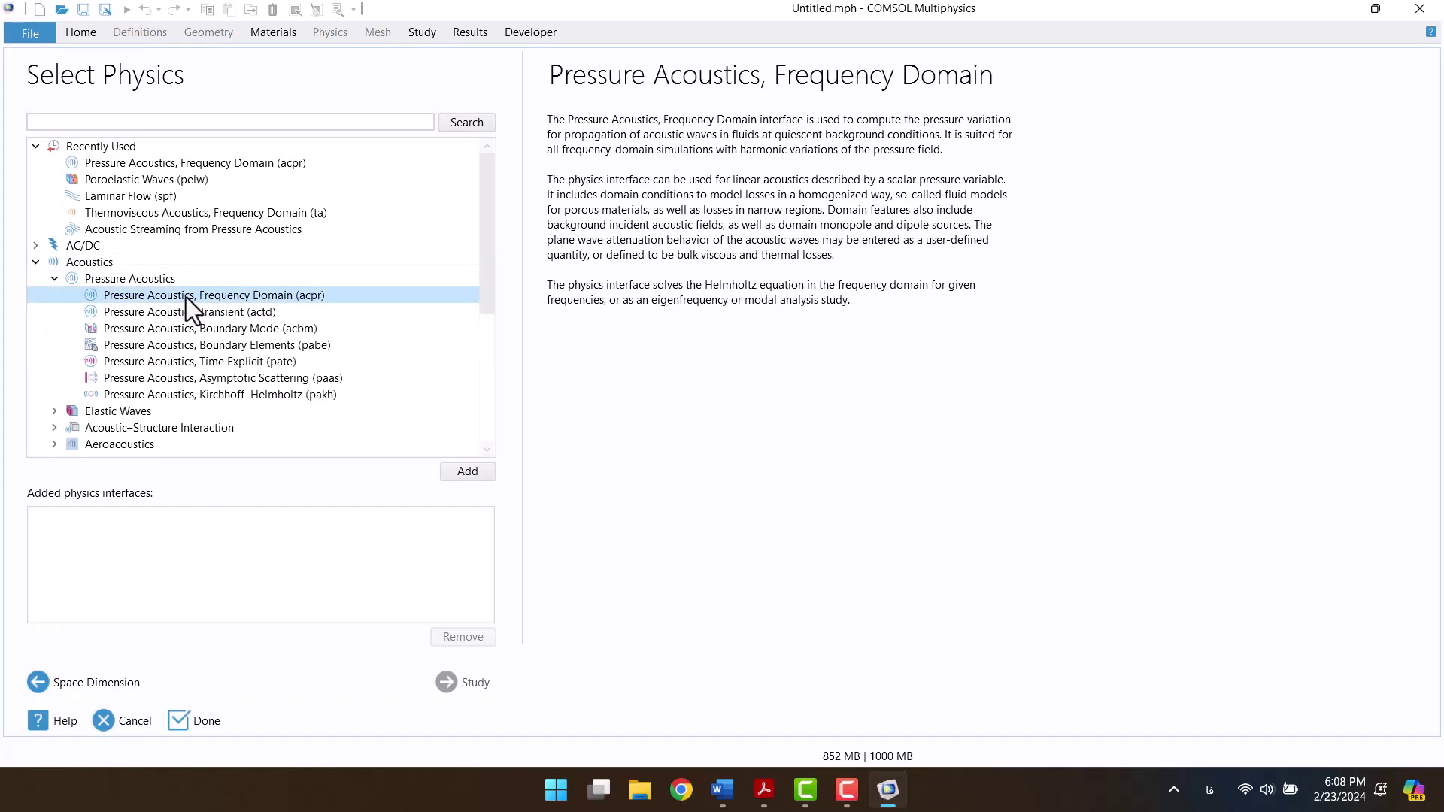
click(463, 471)
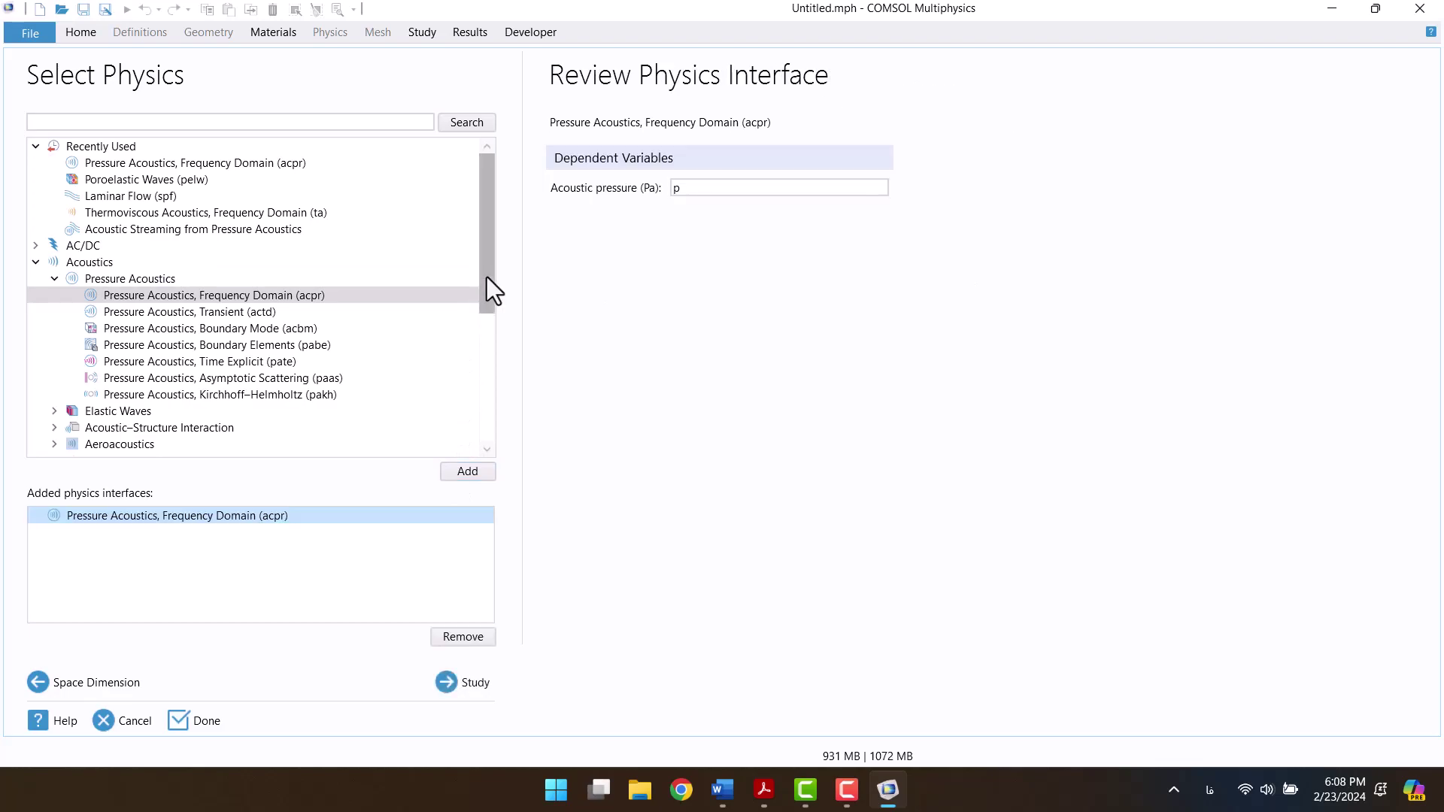
Step: Add the Poroelastic Waves physics interface from Elastic Waves and choose a general Frequency Domain study
drag(486, 277, 493, 346)
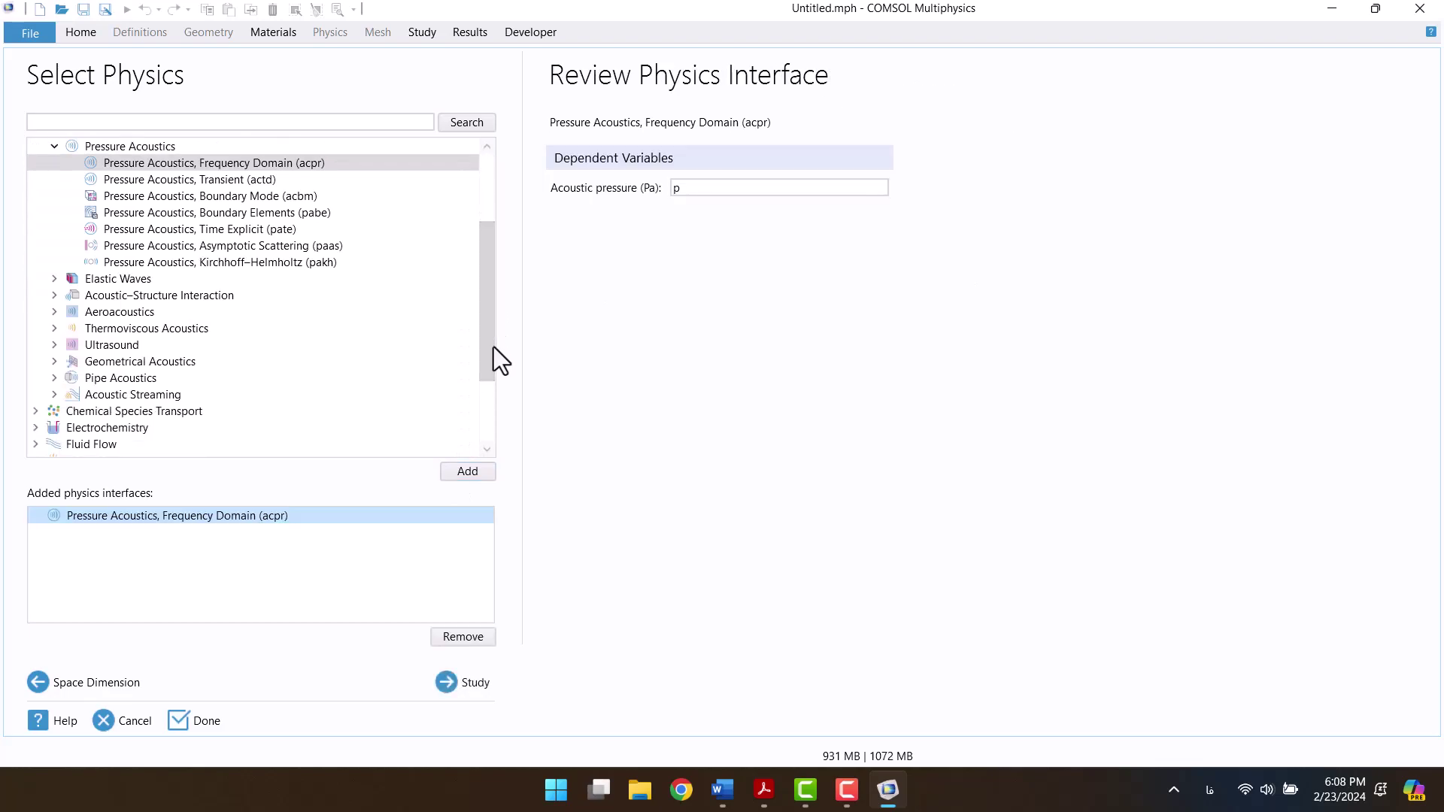
click(55, 279)
click(96, 312)
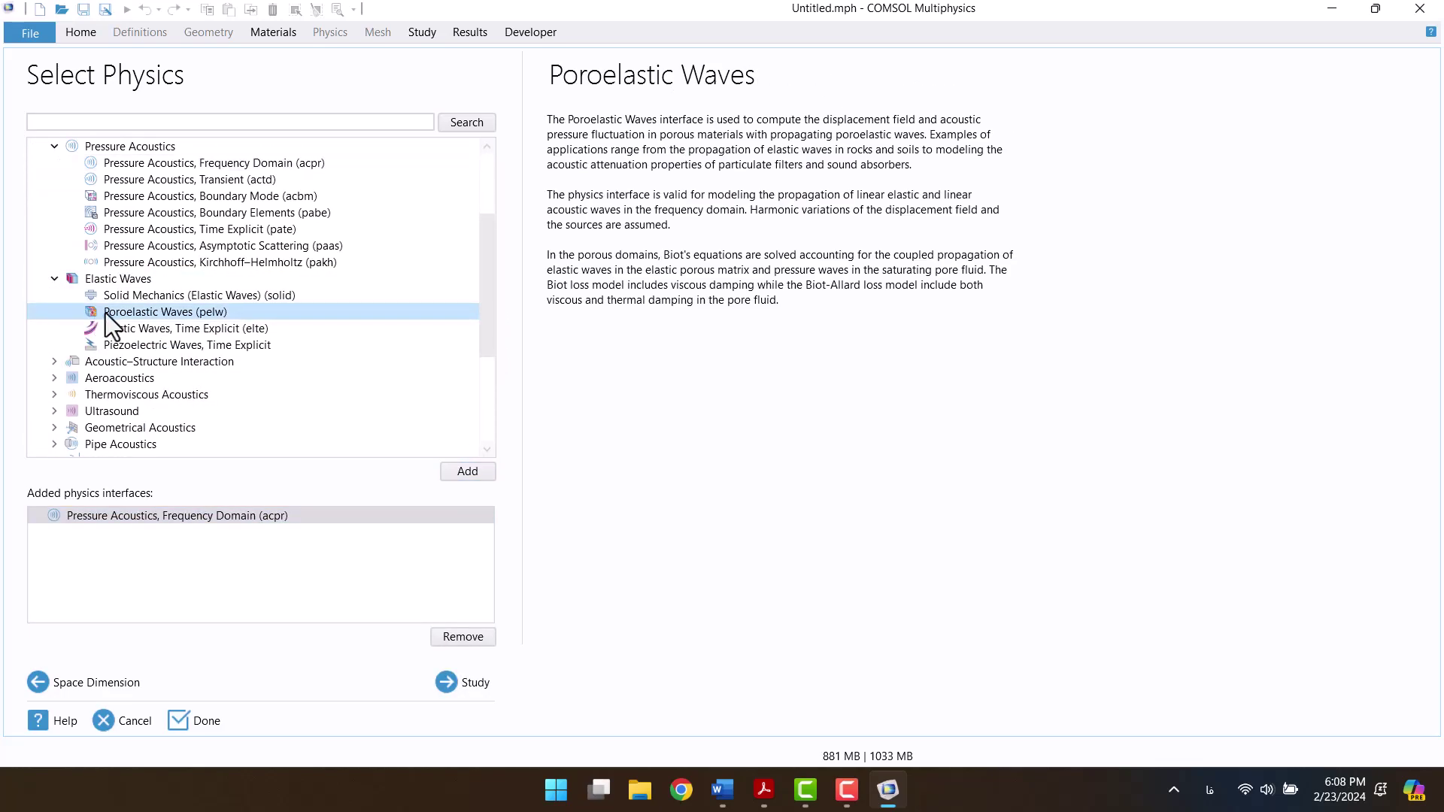
click(459, 472)
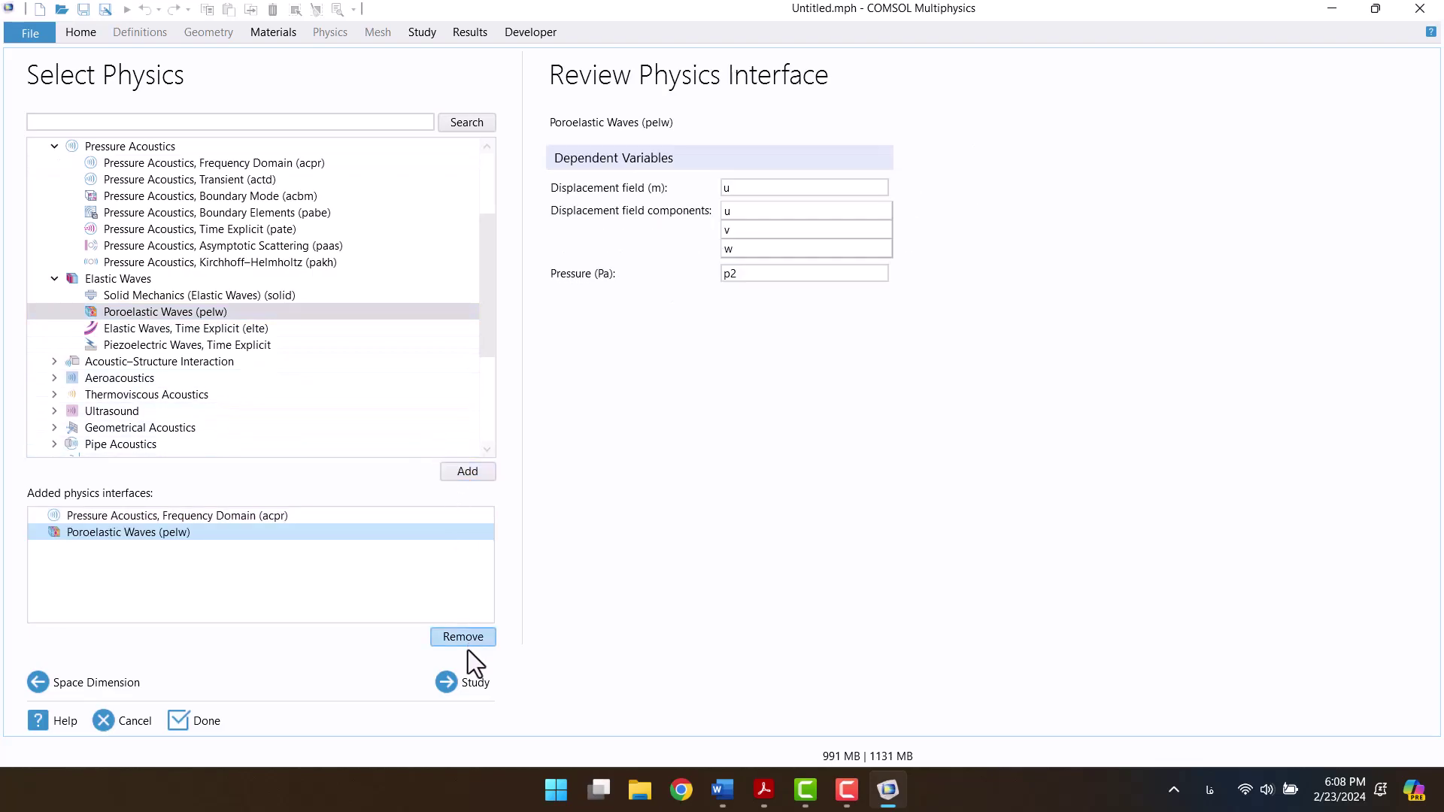
click(473, 691)
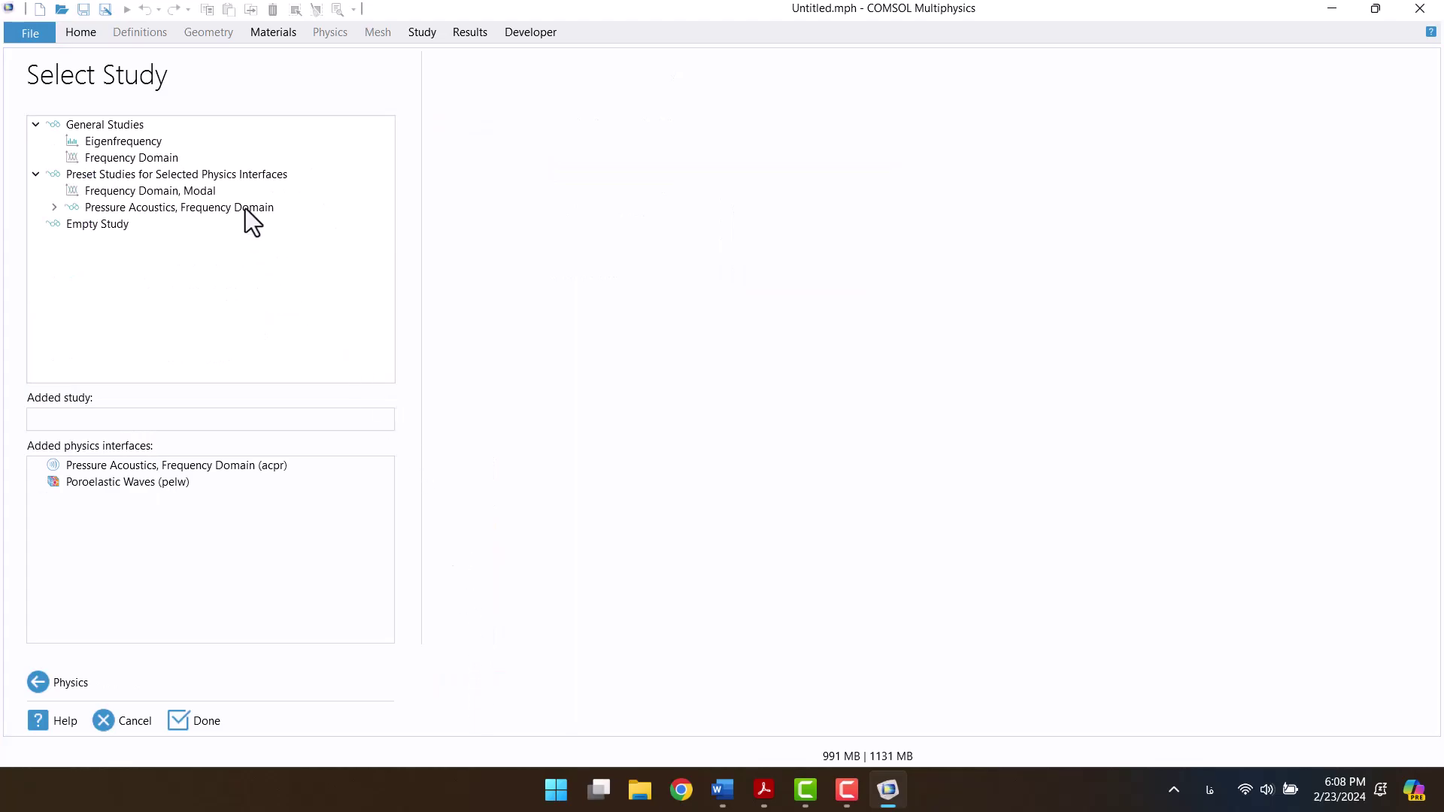
click(193, 158)
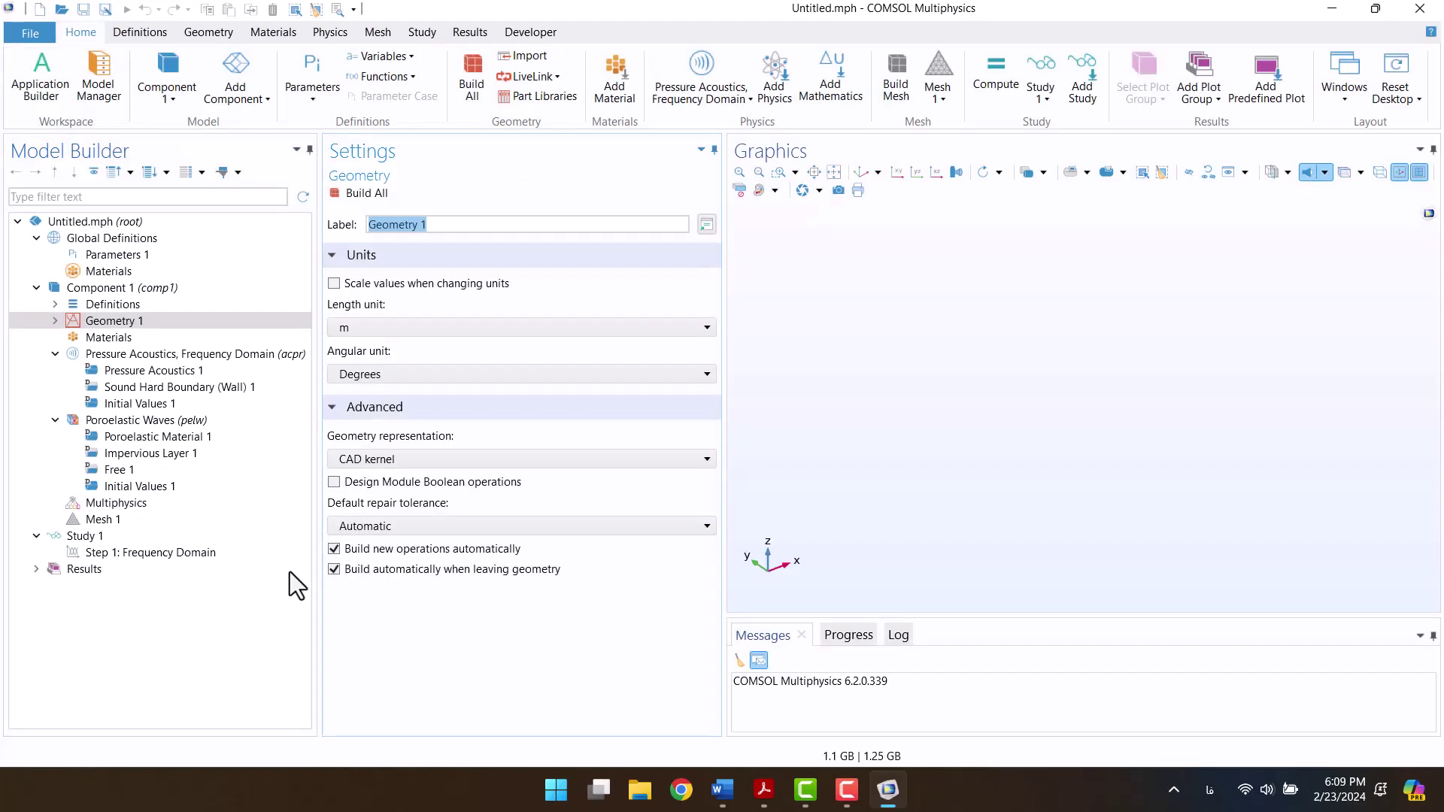
Step: Set the length unit of Geometry 1 to mm
click(352, 329)
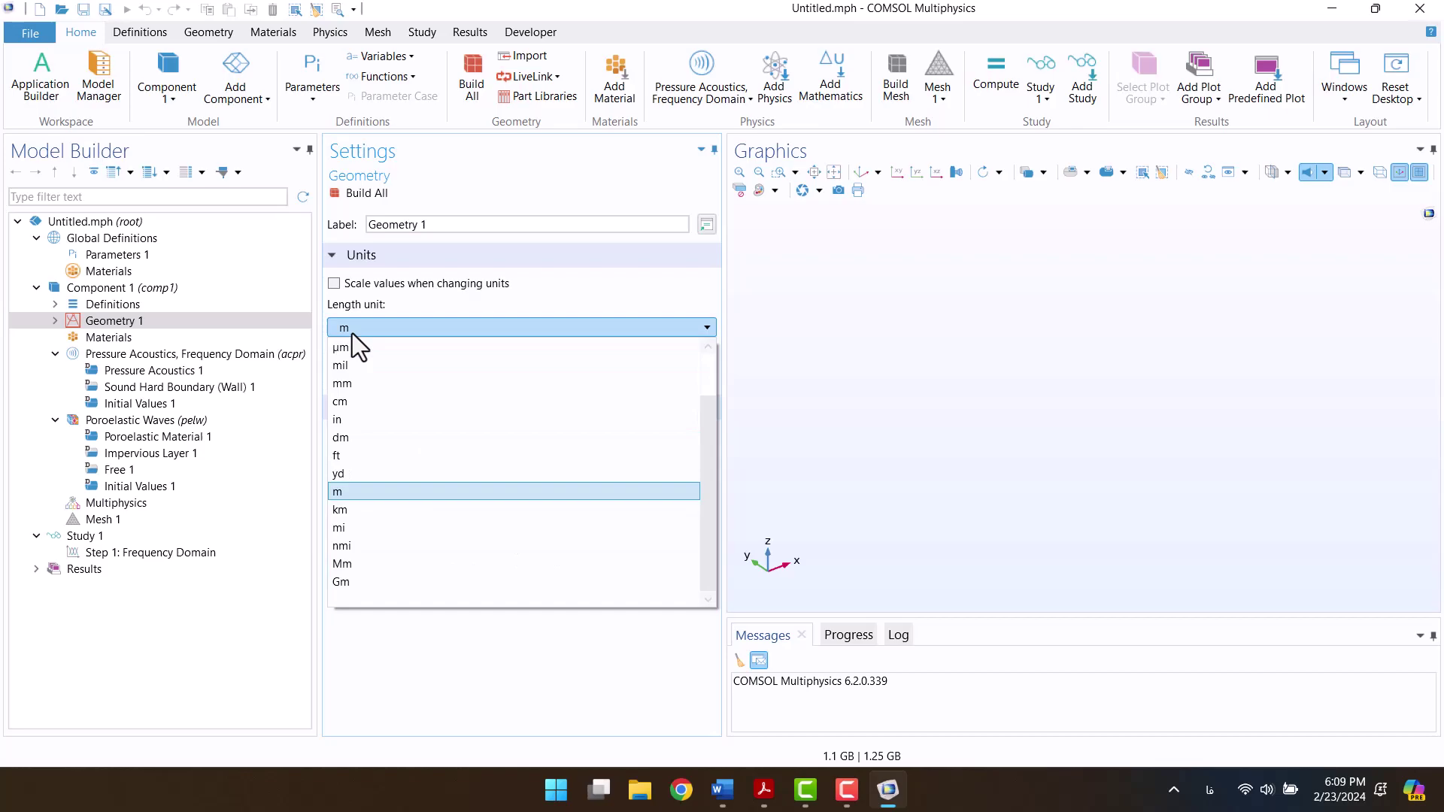
click(360, 384)
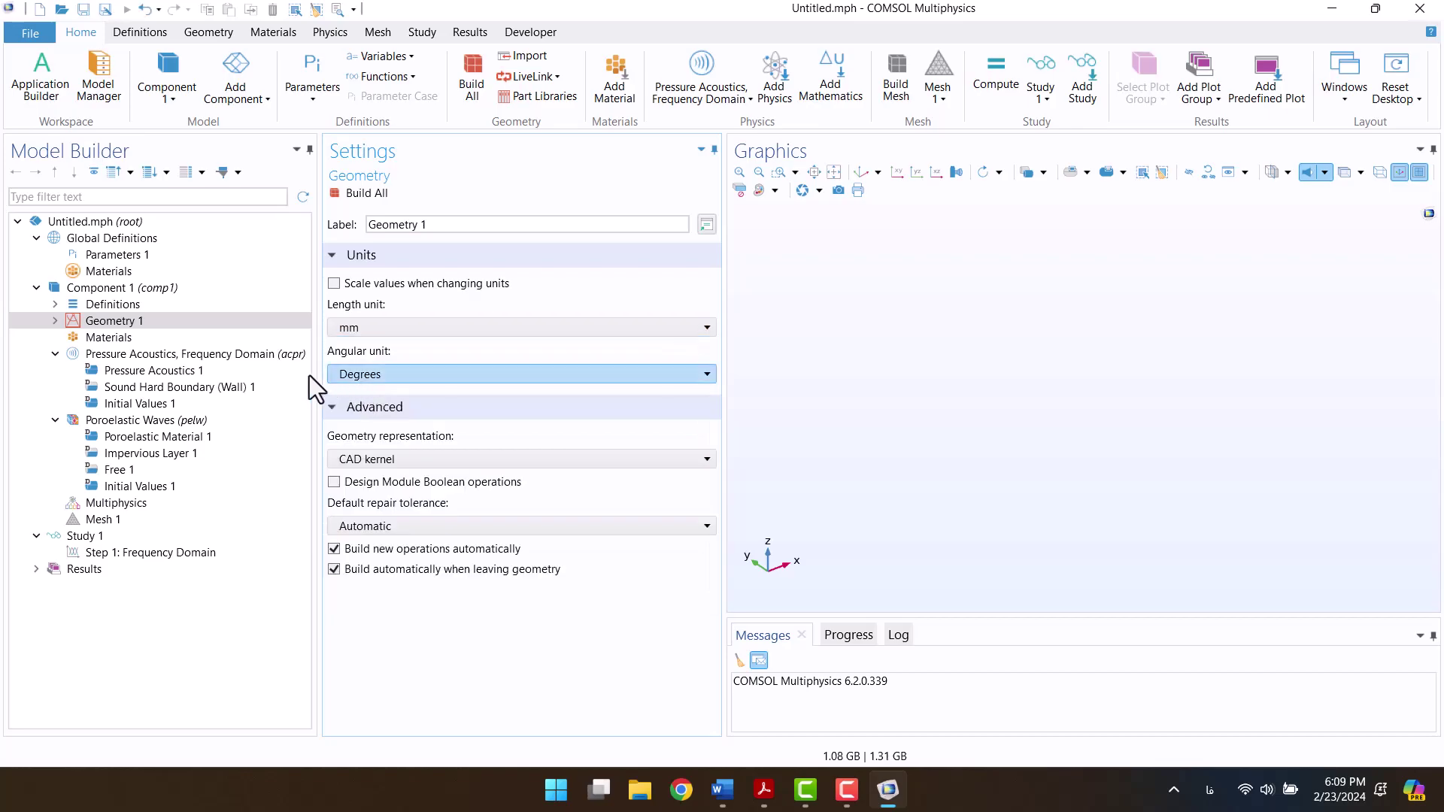
click(127, 319)
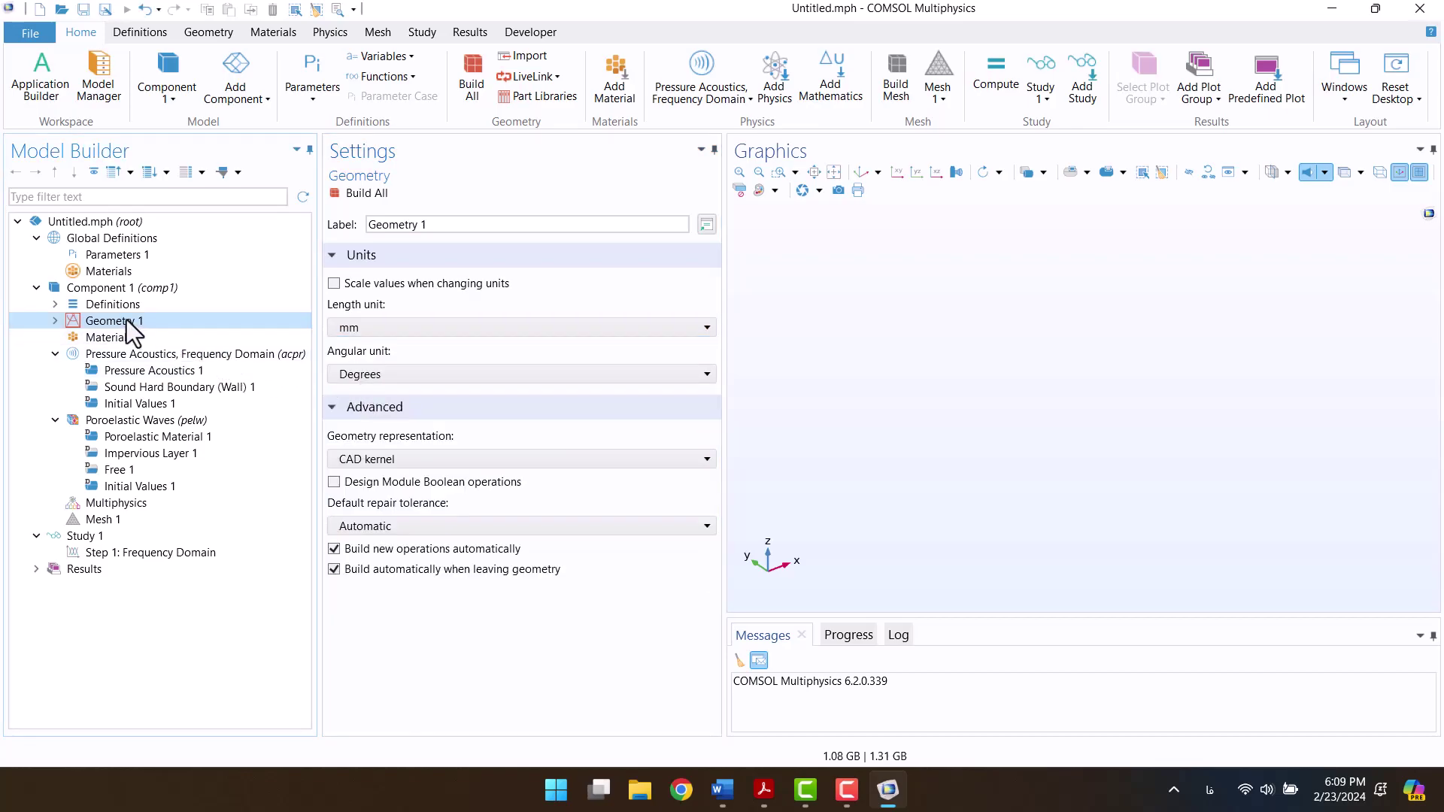
Step: Add a solid cylinder to the geometry with a radius of 20 mm and a height of 100 mm, and build it
right_click(126, 319)
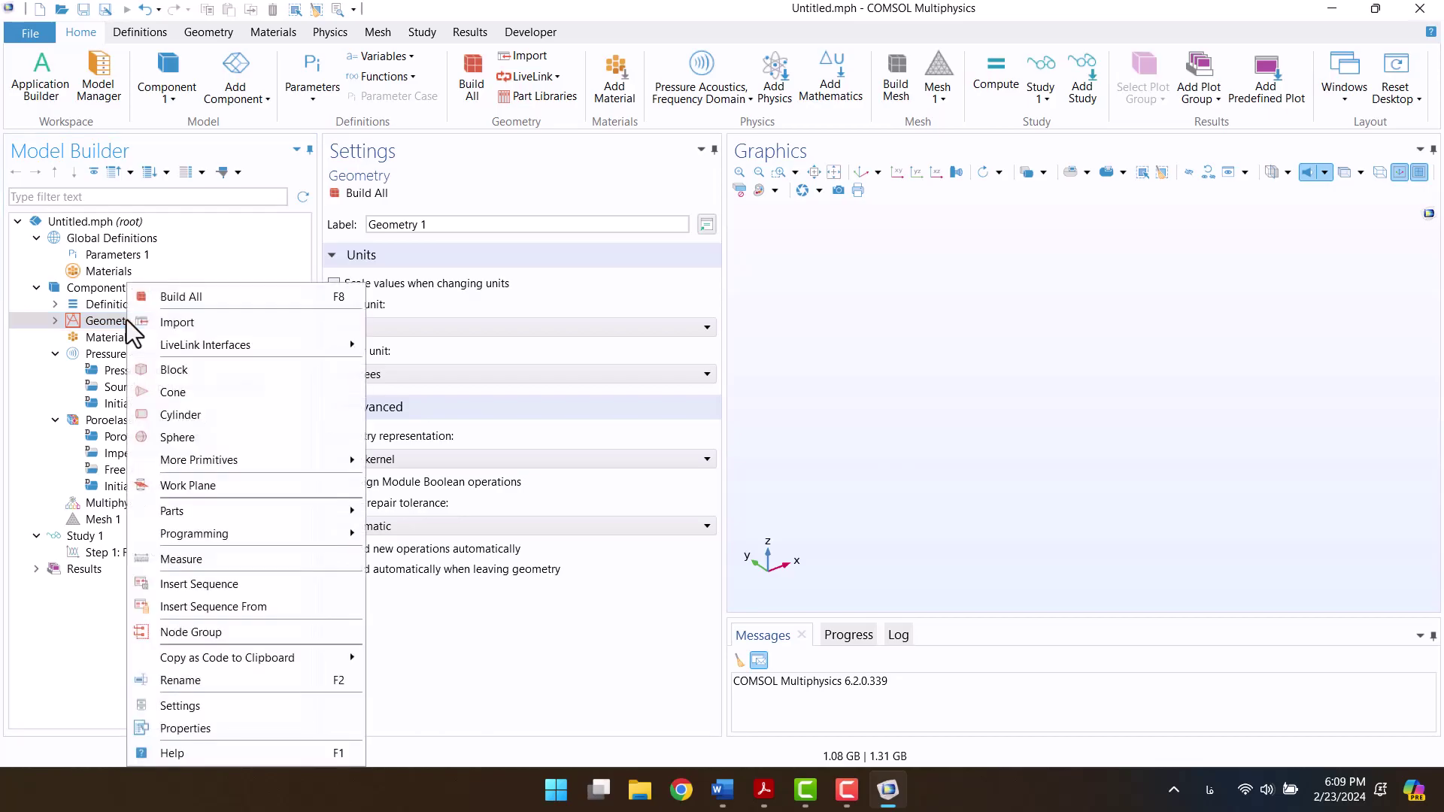
click(161, 408)
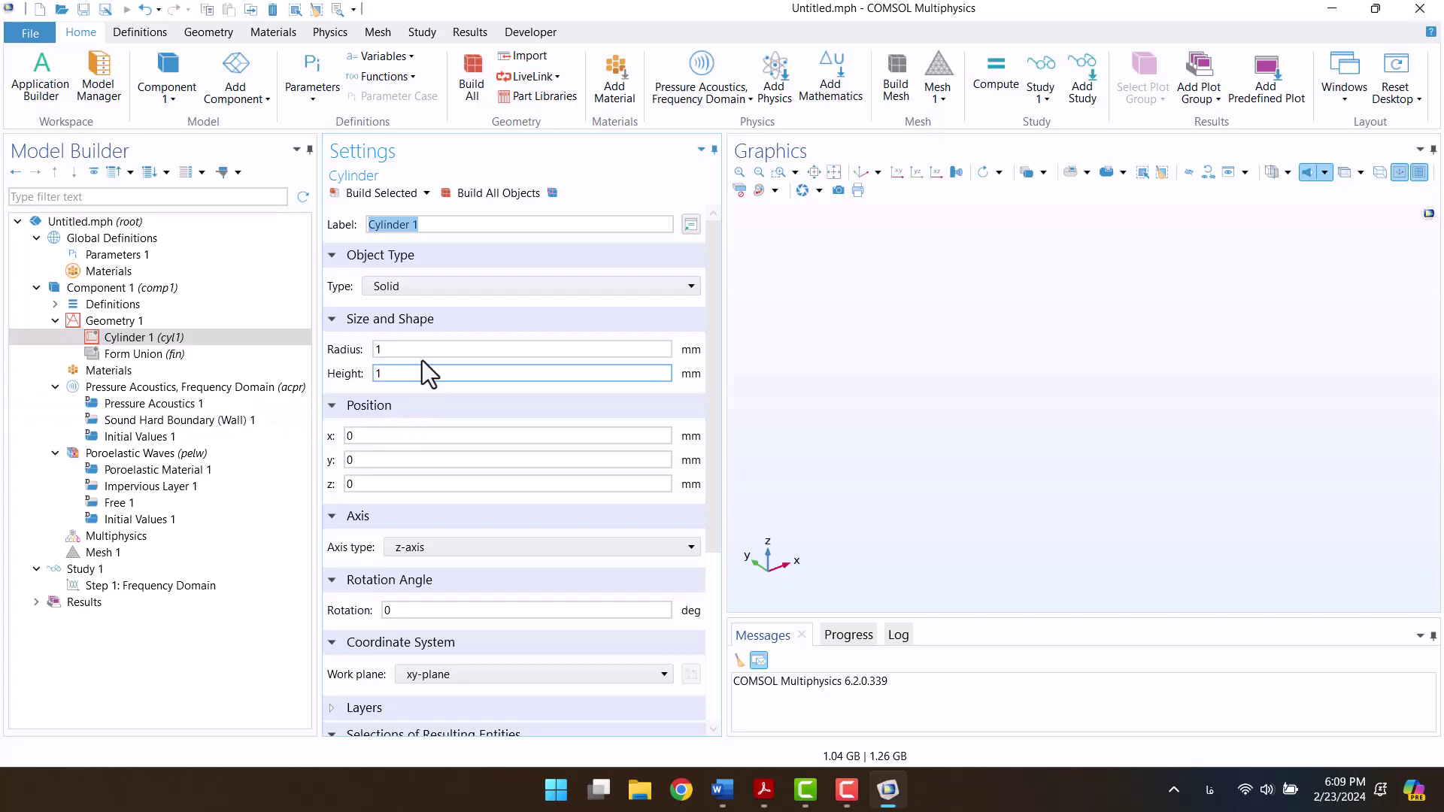
double_click(387, 350)
text(2)
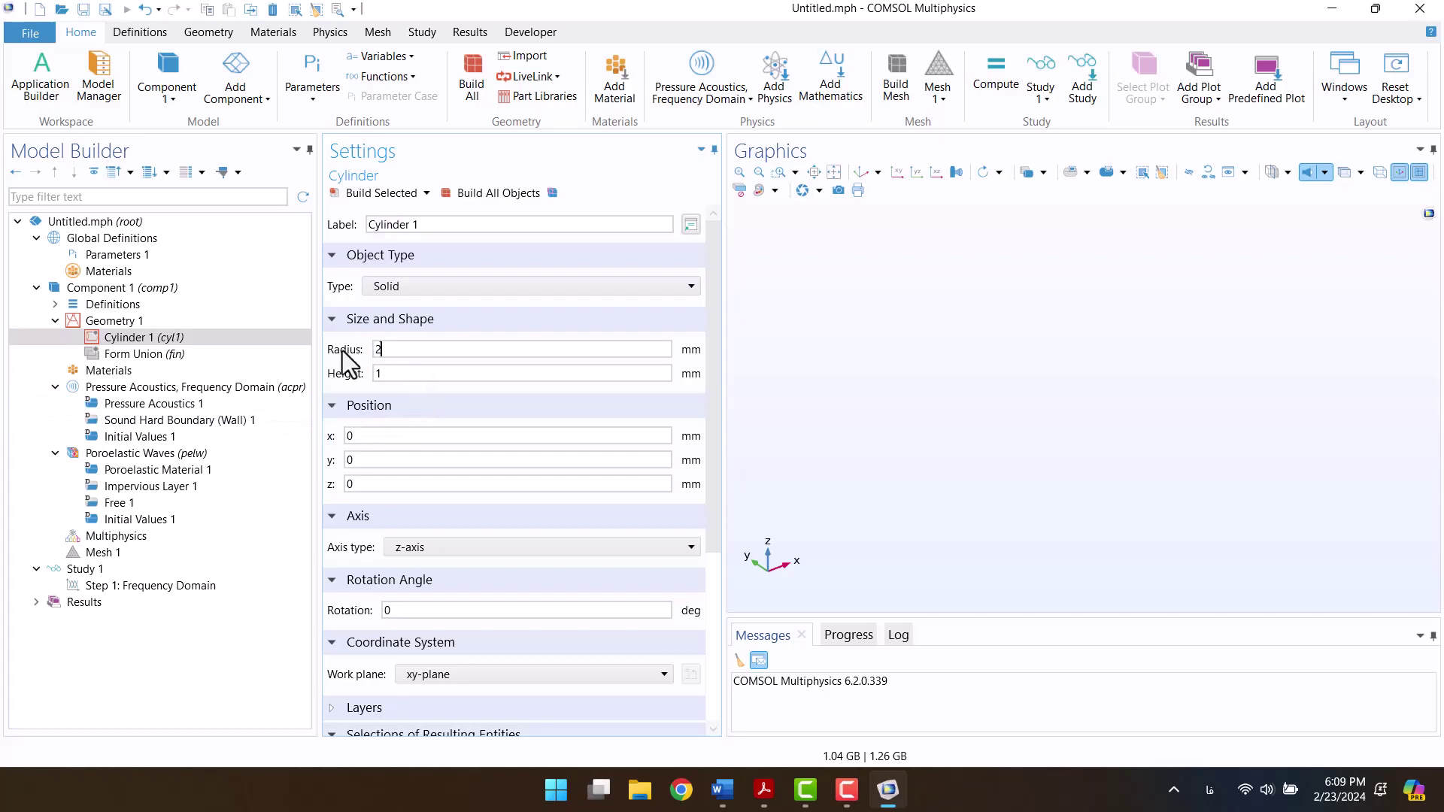
text(00)
click(370, 199)
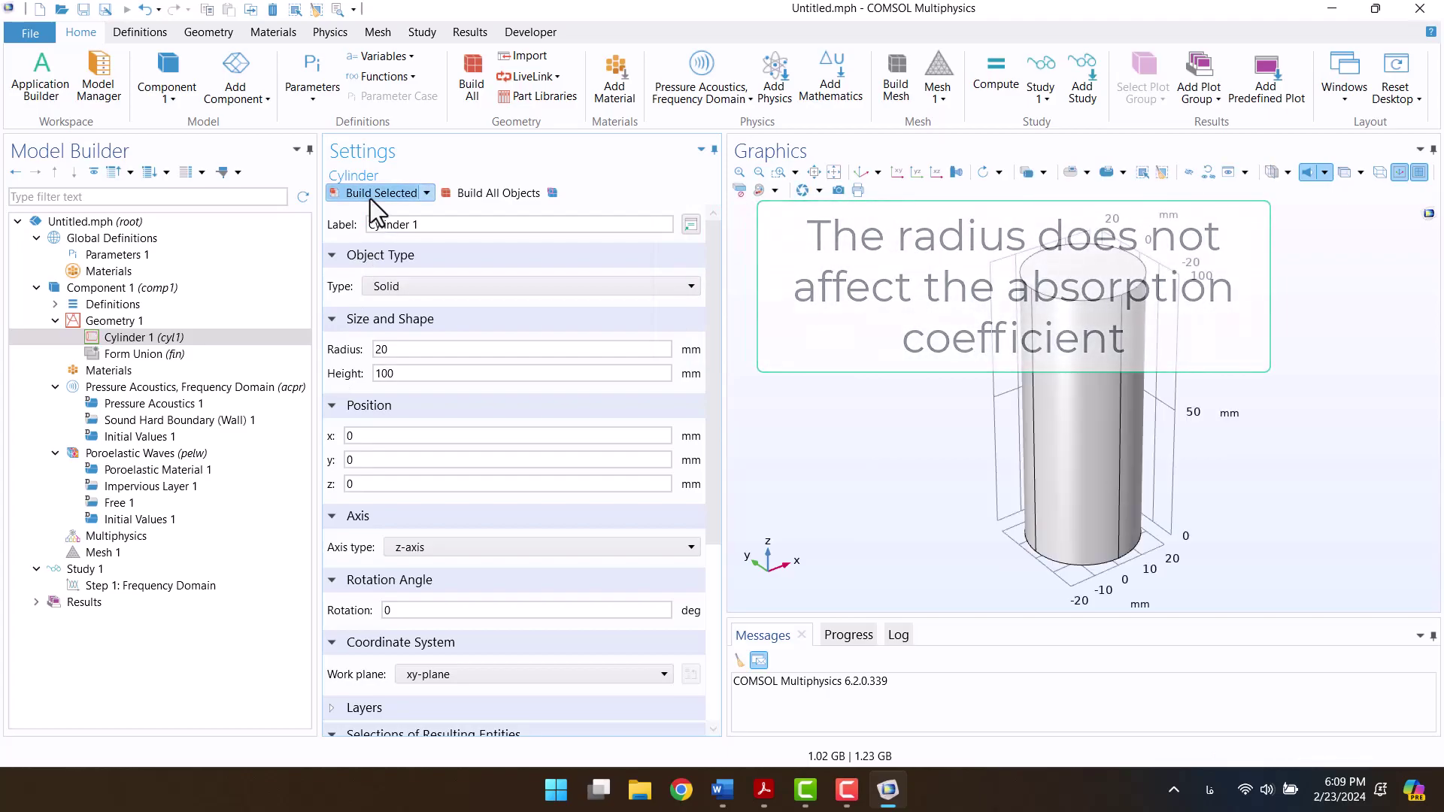
Step: Align the cylinder with the x-axis and rebuild it
click(433, 547)
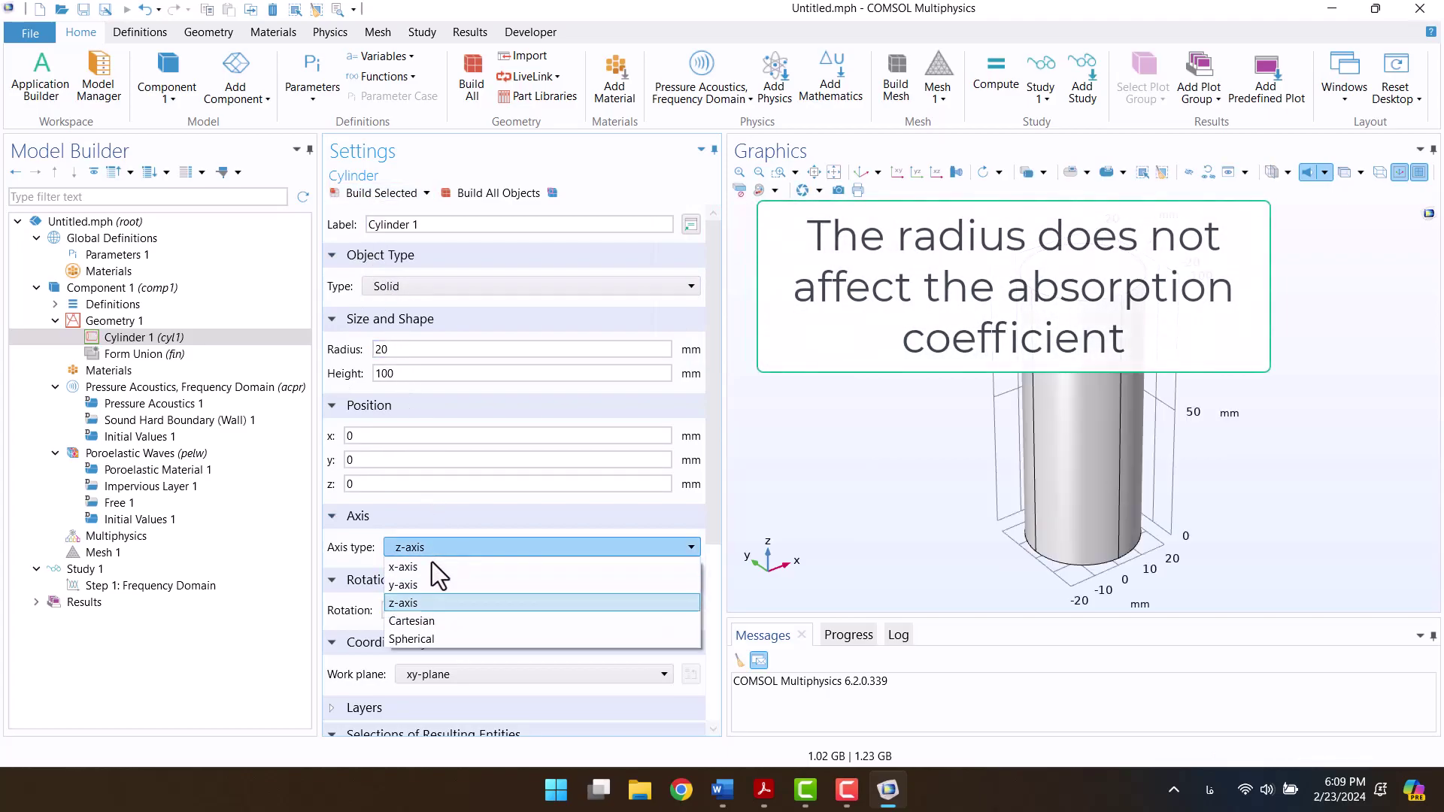
click(432, 564)
click(368, 195)
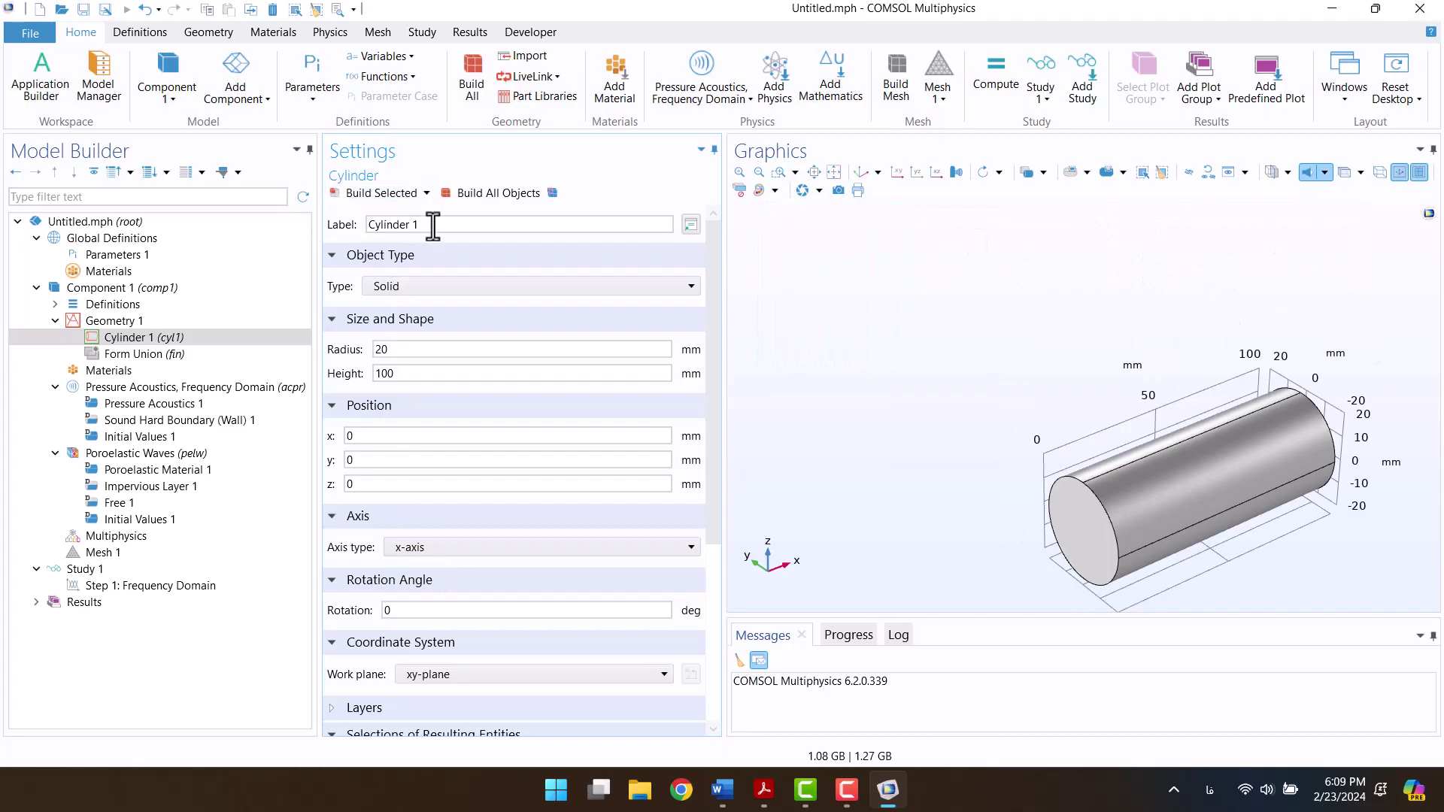
Step: Add a 14 mm thick layer on top only, not on the side, of the cylinder and rebuild it
drag(717, 316, 716, 493)
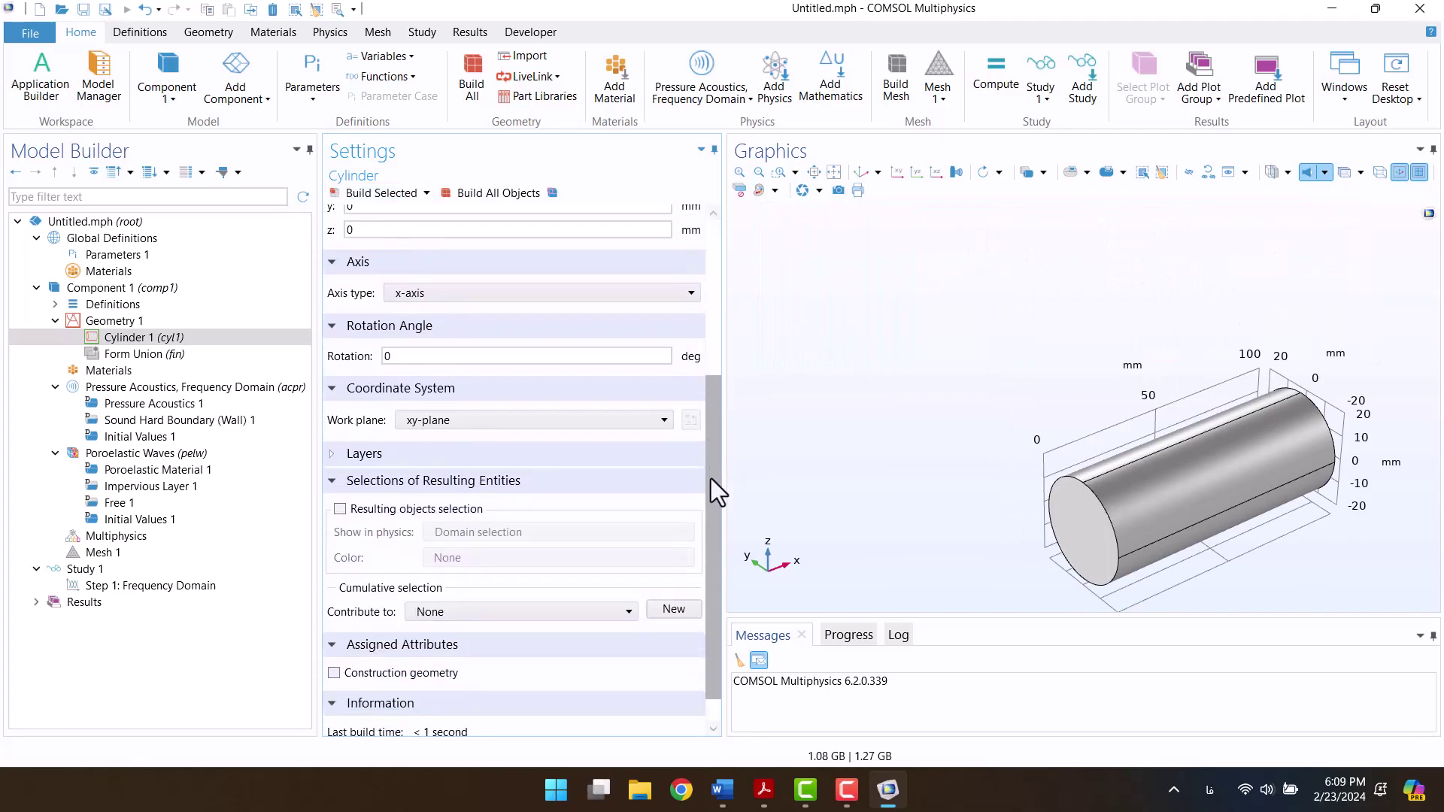
click(507, 444)
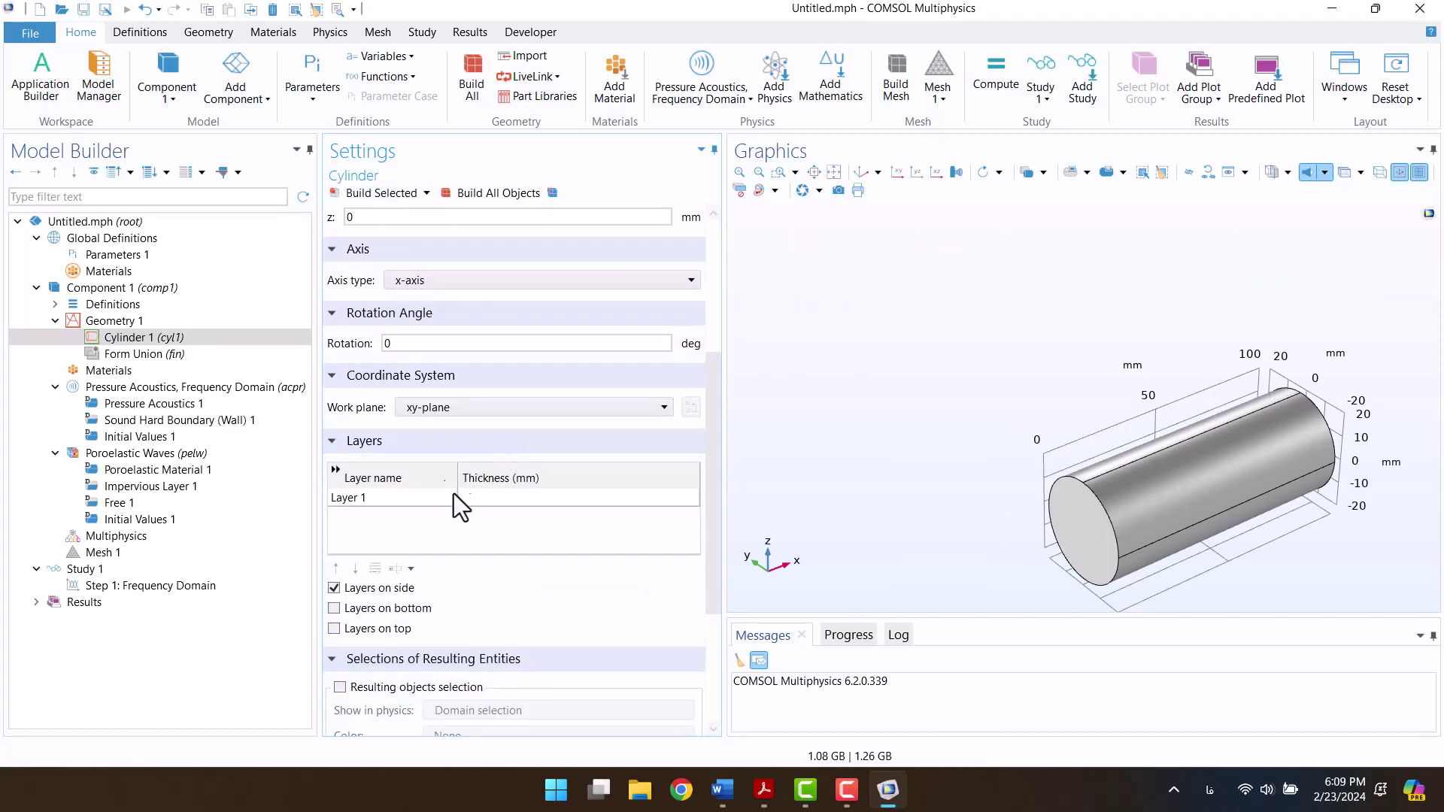
click(334, 588)
click(518, 500)
text(1)
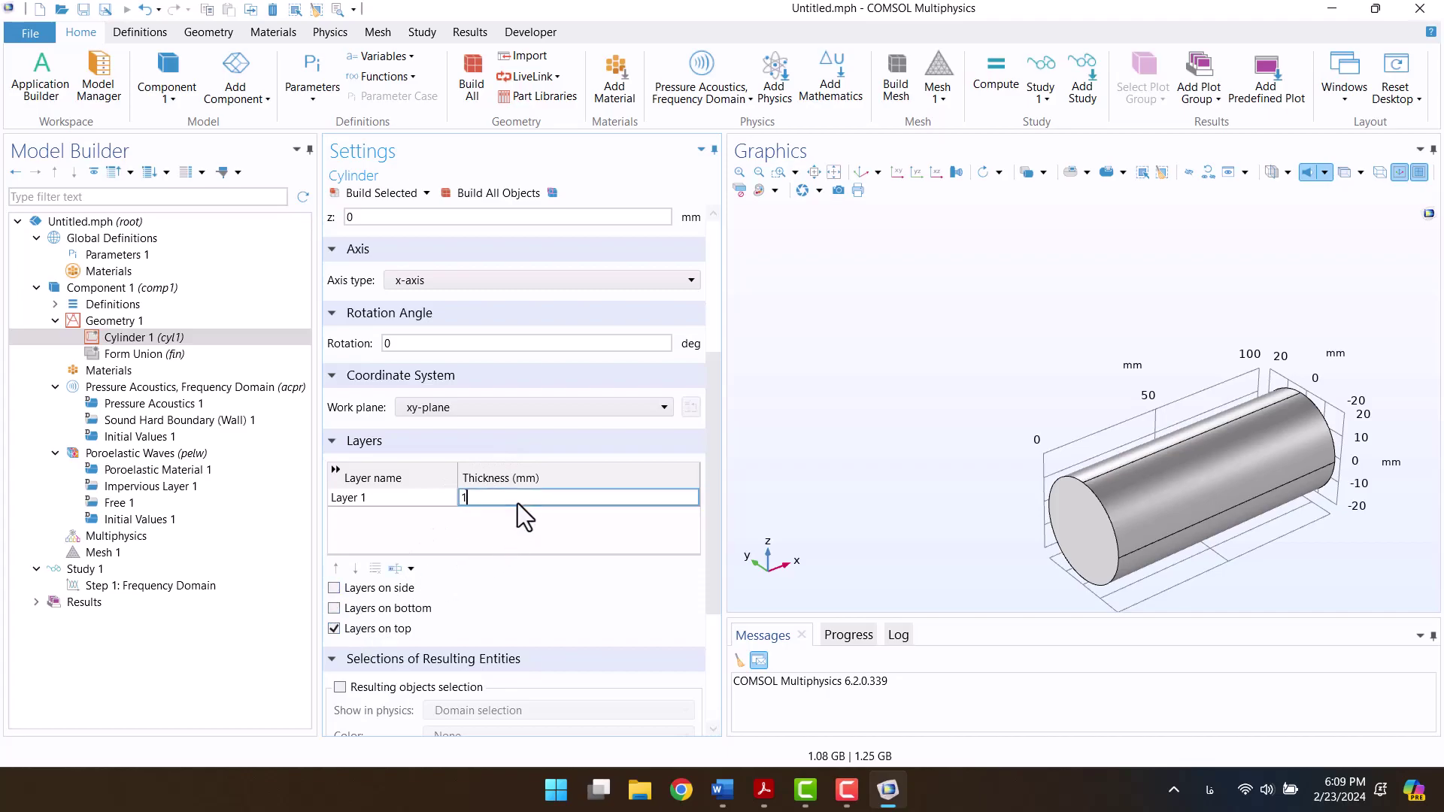
text(4)
click(379, 199)
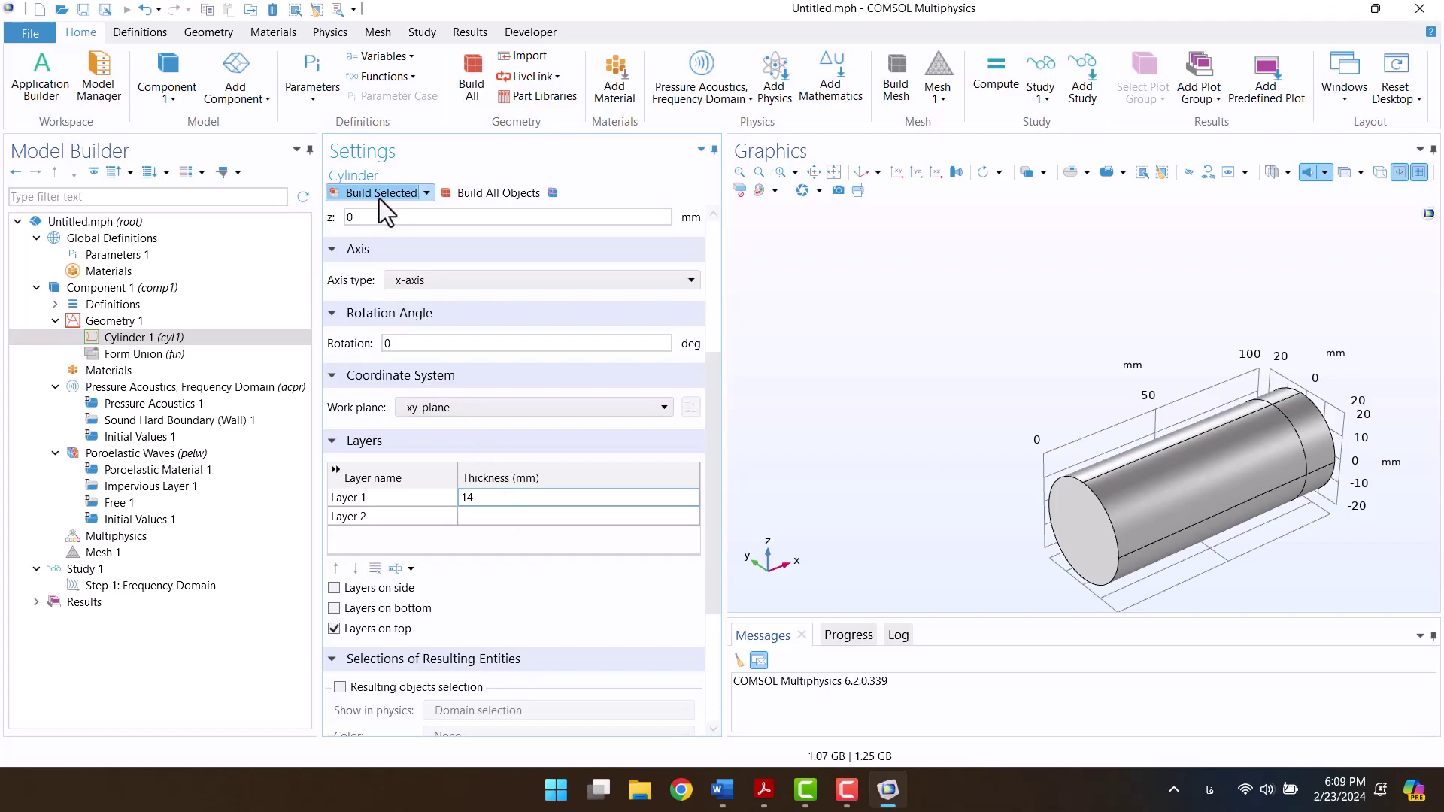
click(832, 173)
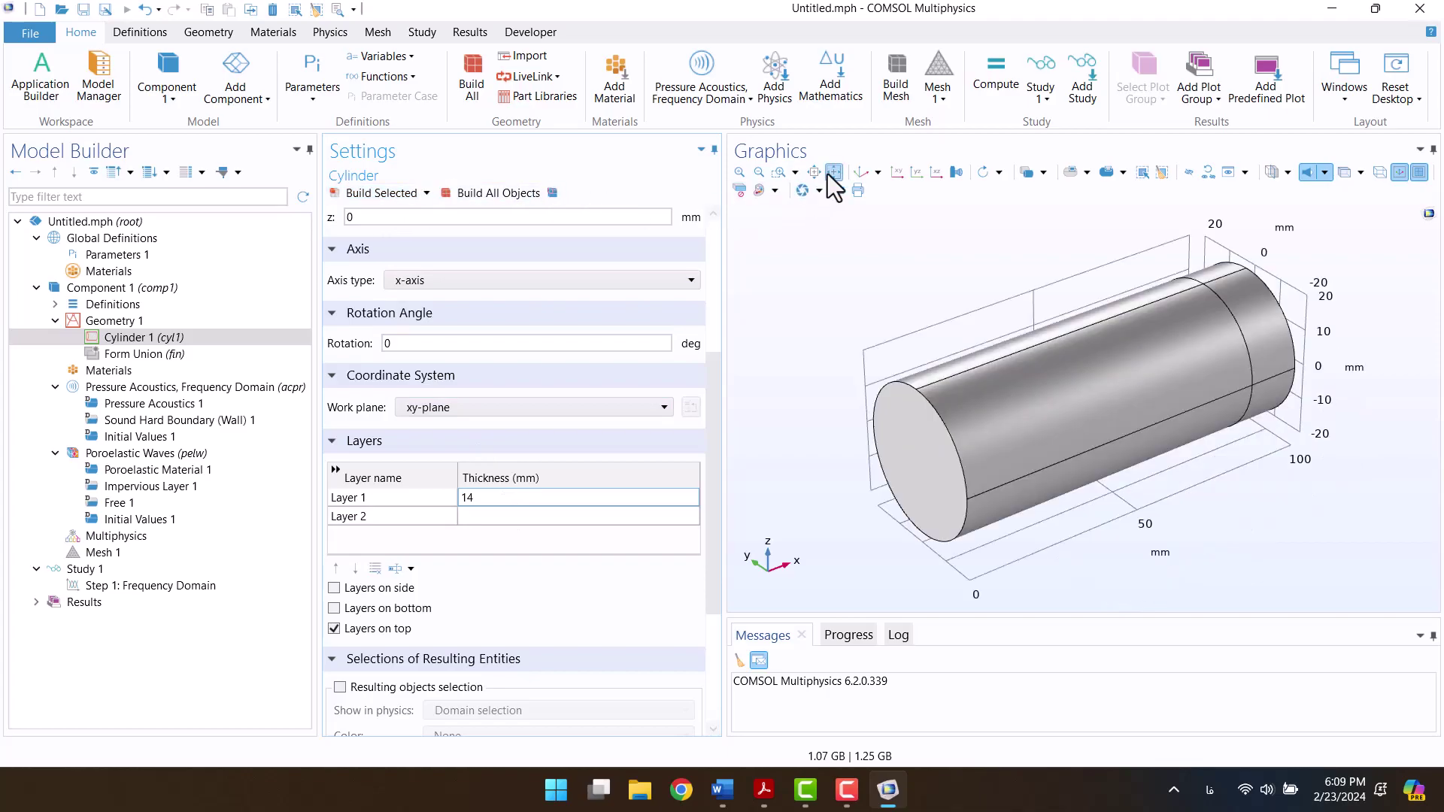
Step: Add the built-in Air material to the component and check its material contents
click(107, 370)
right_click(107, 367)
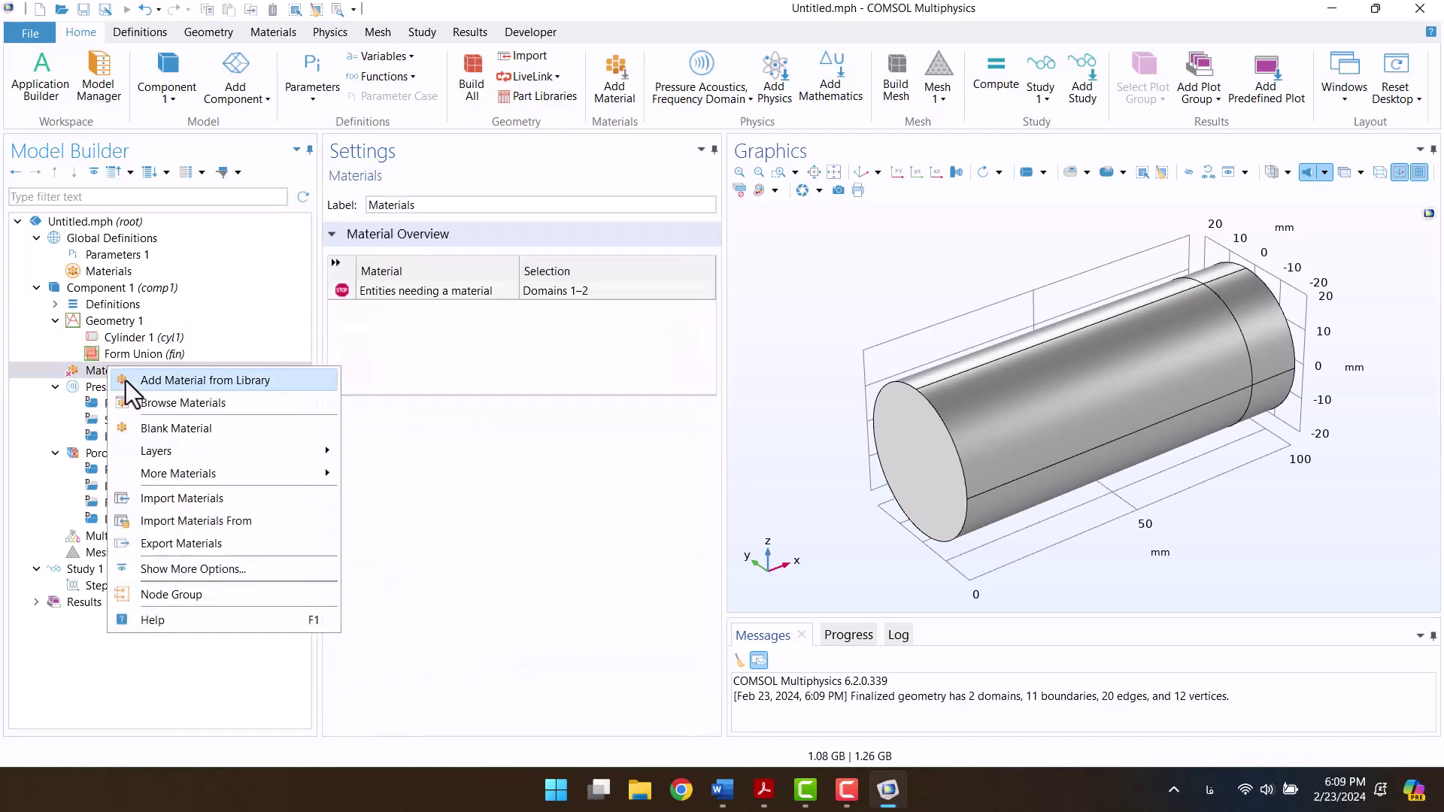
click(125, 381)
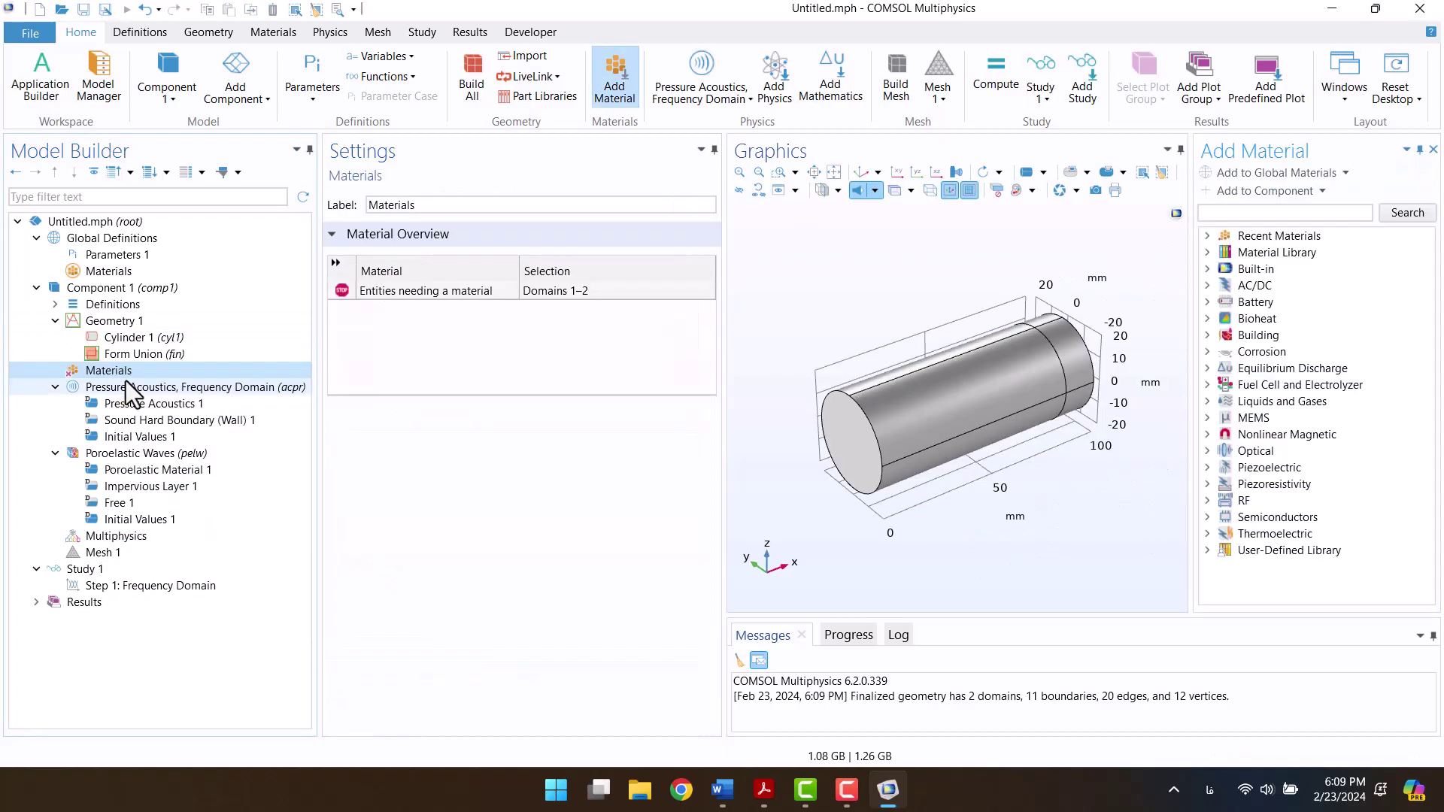
click(1213, 270)
click(1257, 285)
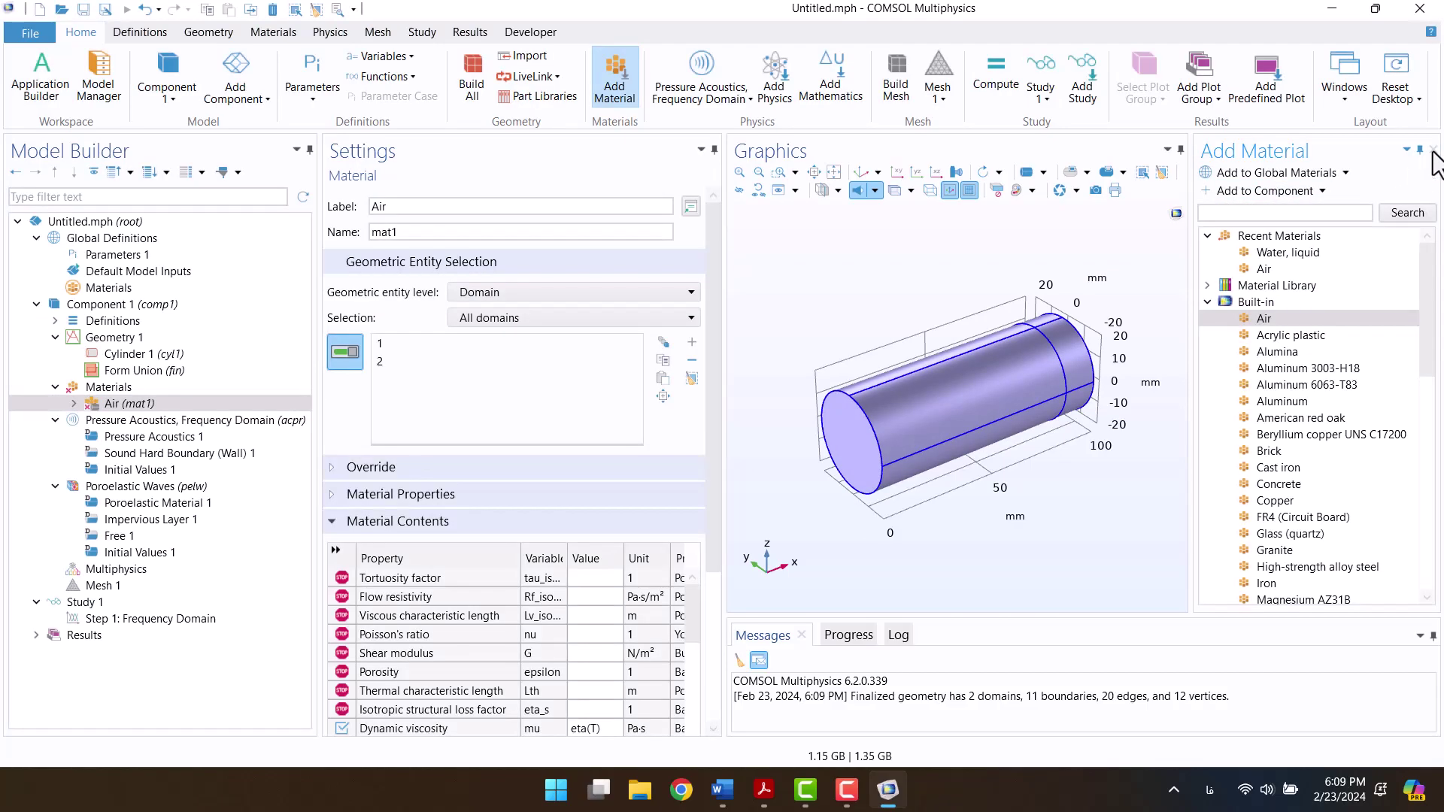
click(1434, 150)
drag(711, 219, 712, 348)
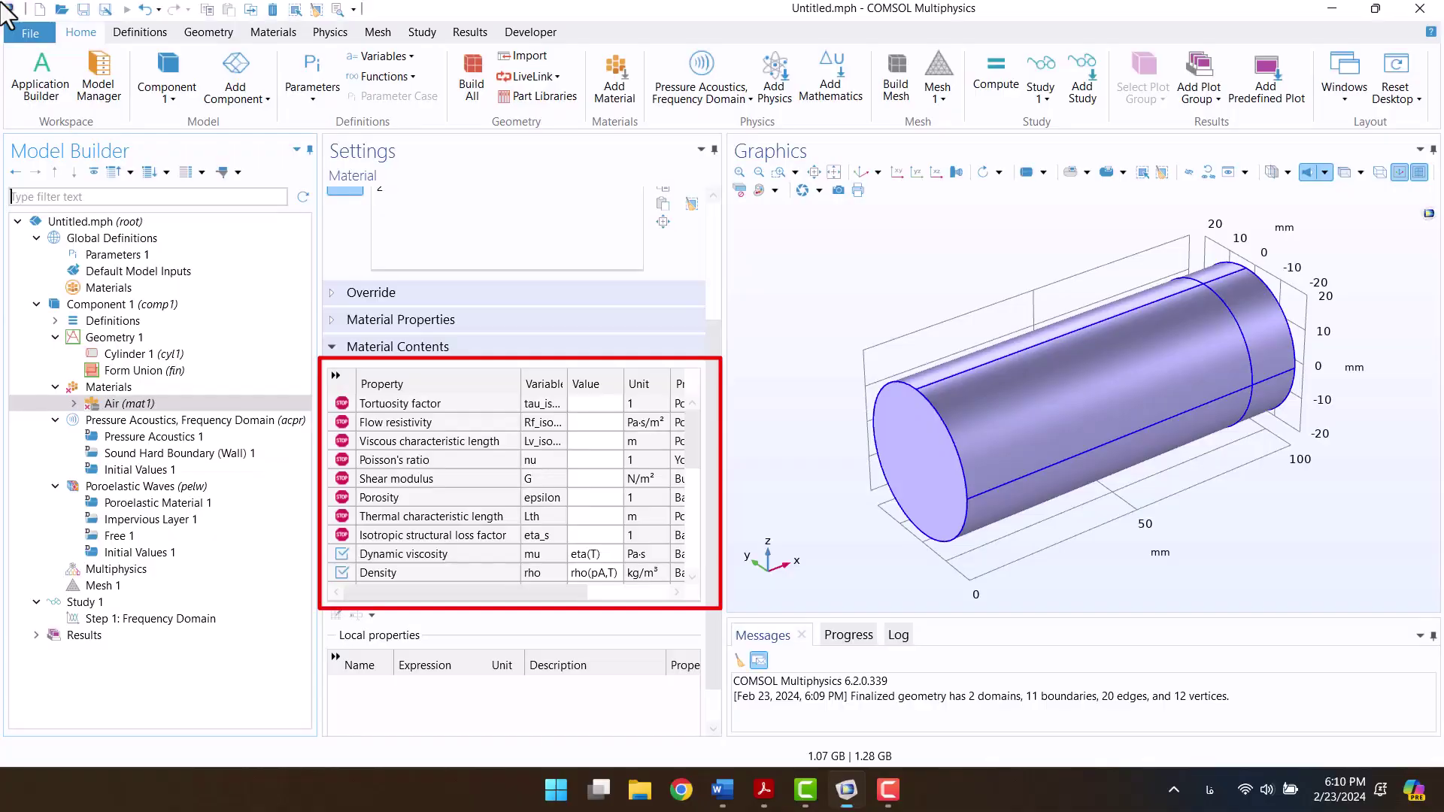
Step: Restrict Pressure Acoustics to the long tube section, domain 1, and Poroelastic Waves to the thin end layer, domain 2
click(254, 419)
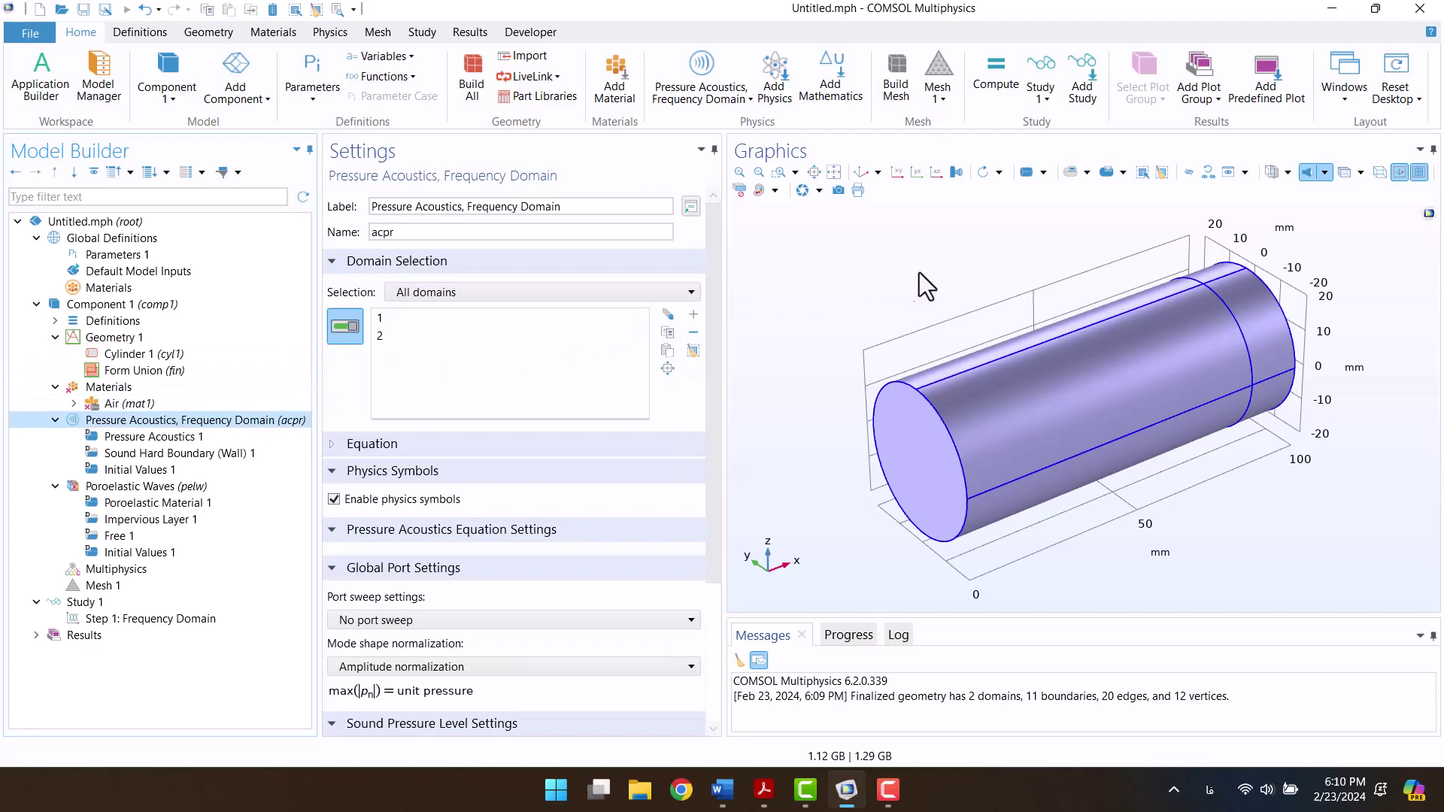
click(1216, 277)
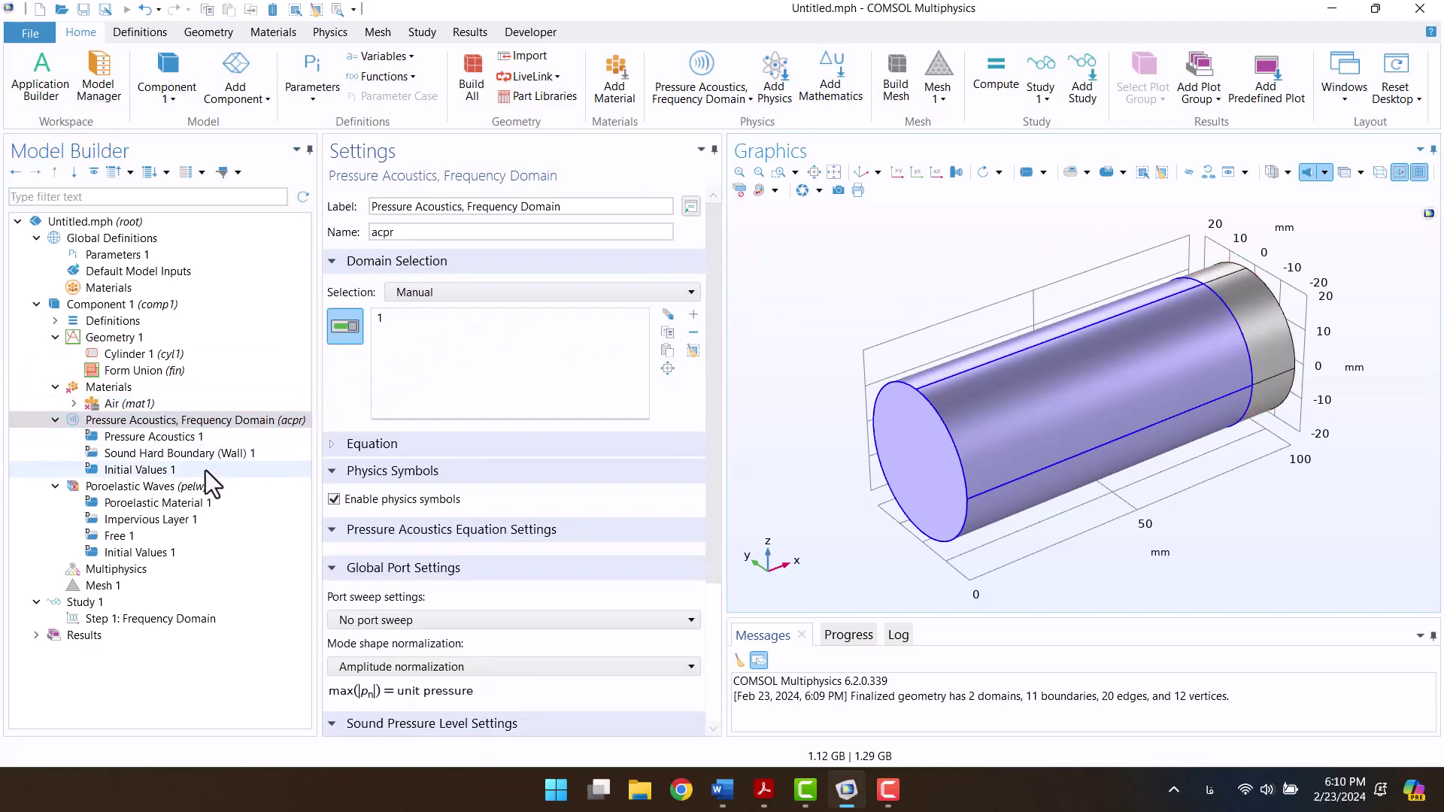
click(198, 488)
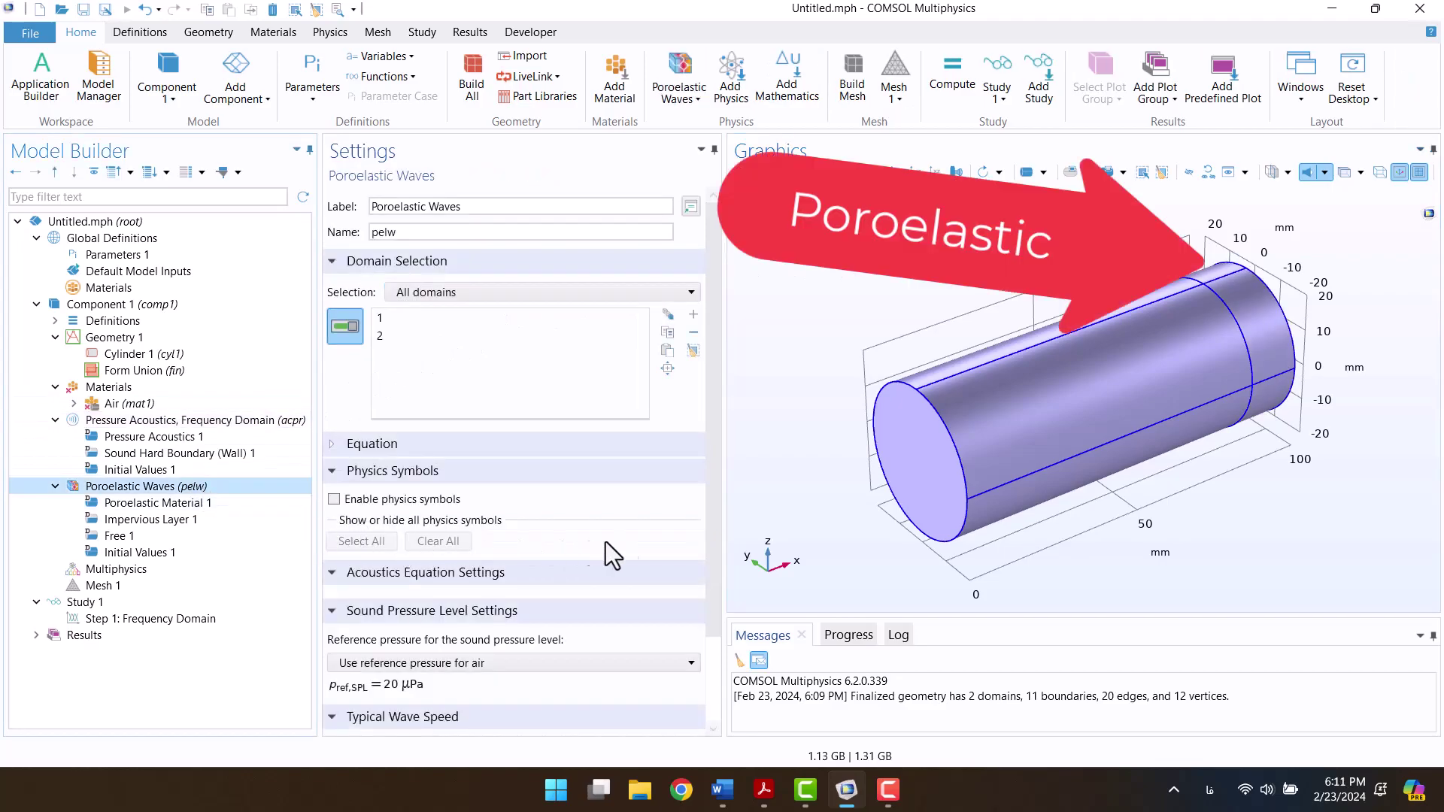
click(910, 456)
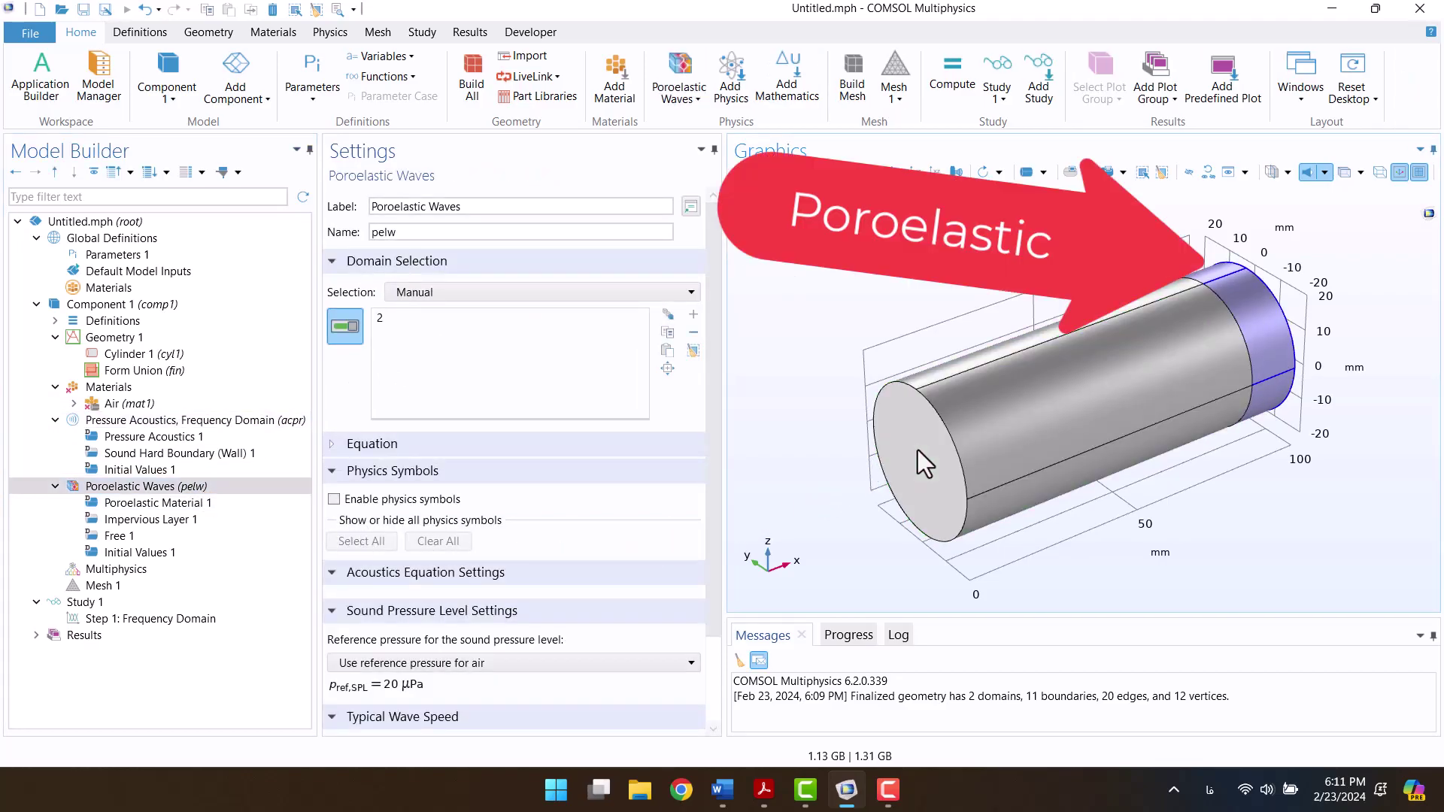
Step: Add a Port condition to Pressure Acoustics on the tube's end face opposite the poroelastic layer
click(184, 422)
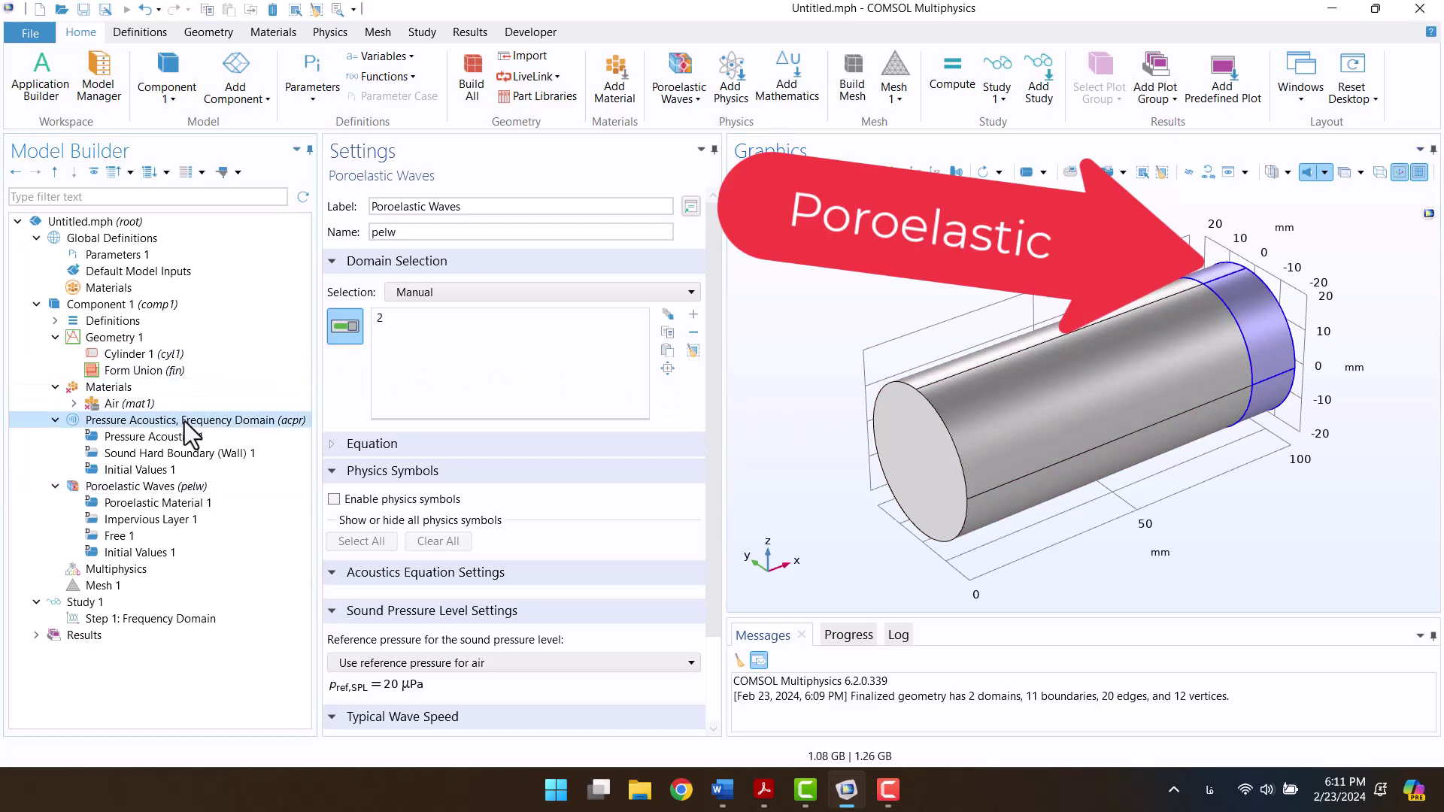
right_click(183, 421)
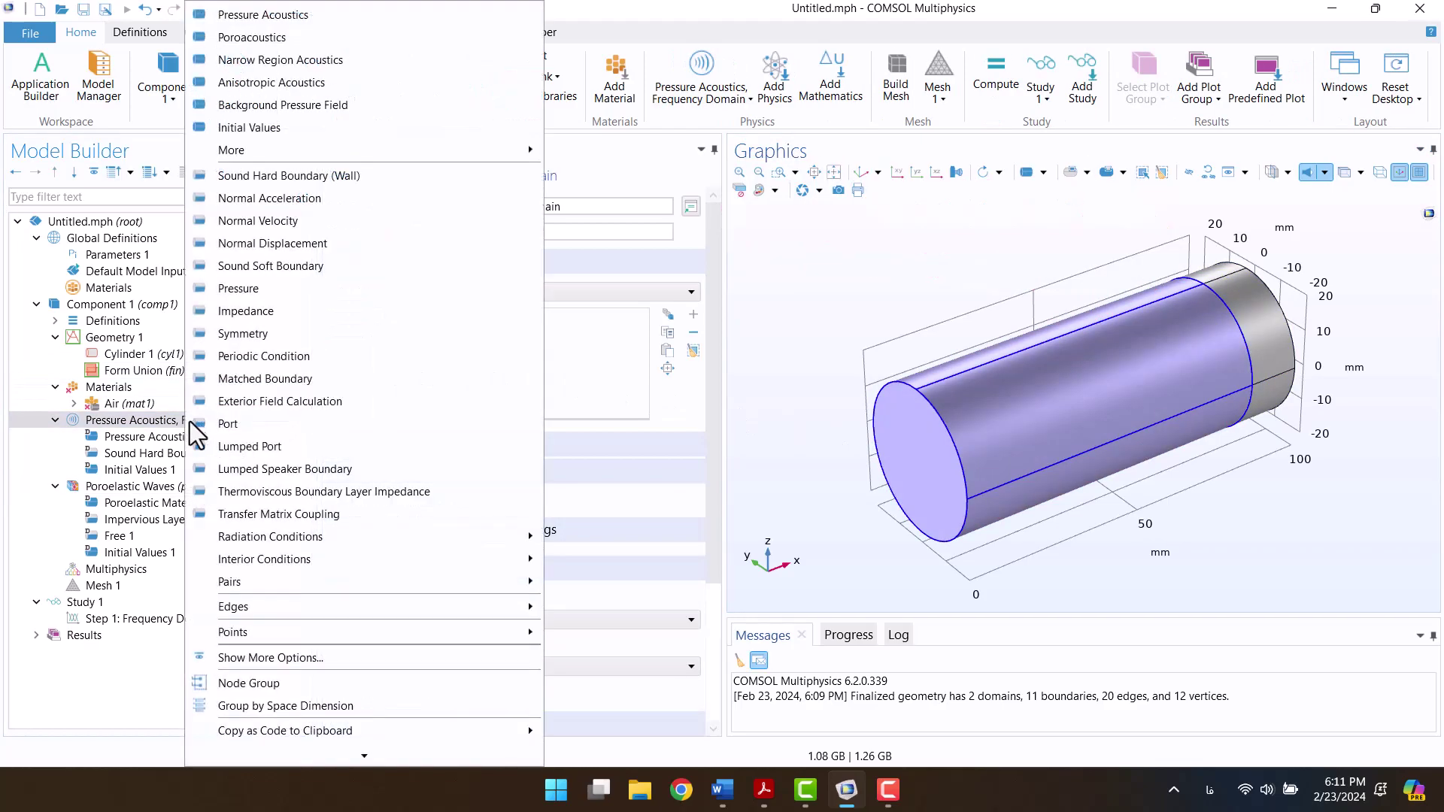
click(194, 423)
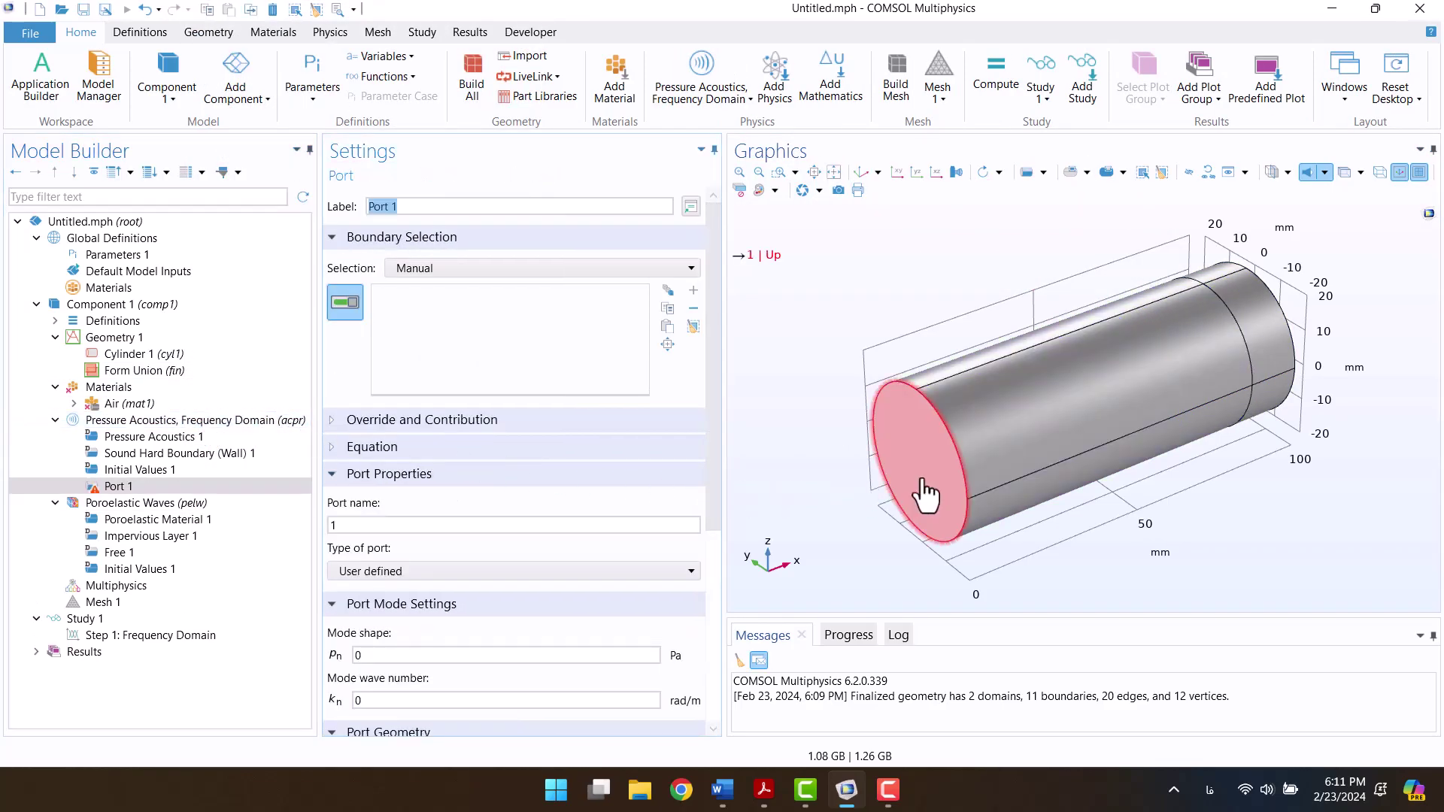
click(925, 496)
Step: Make Port 1 a circular port with an incident wave amplitude of 1 Pa
drag(712, 461, 711, 620)
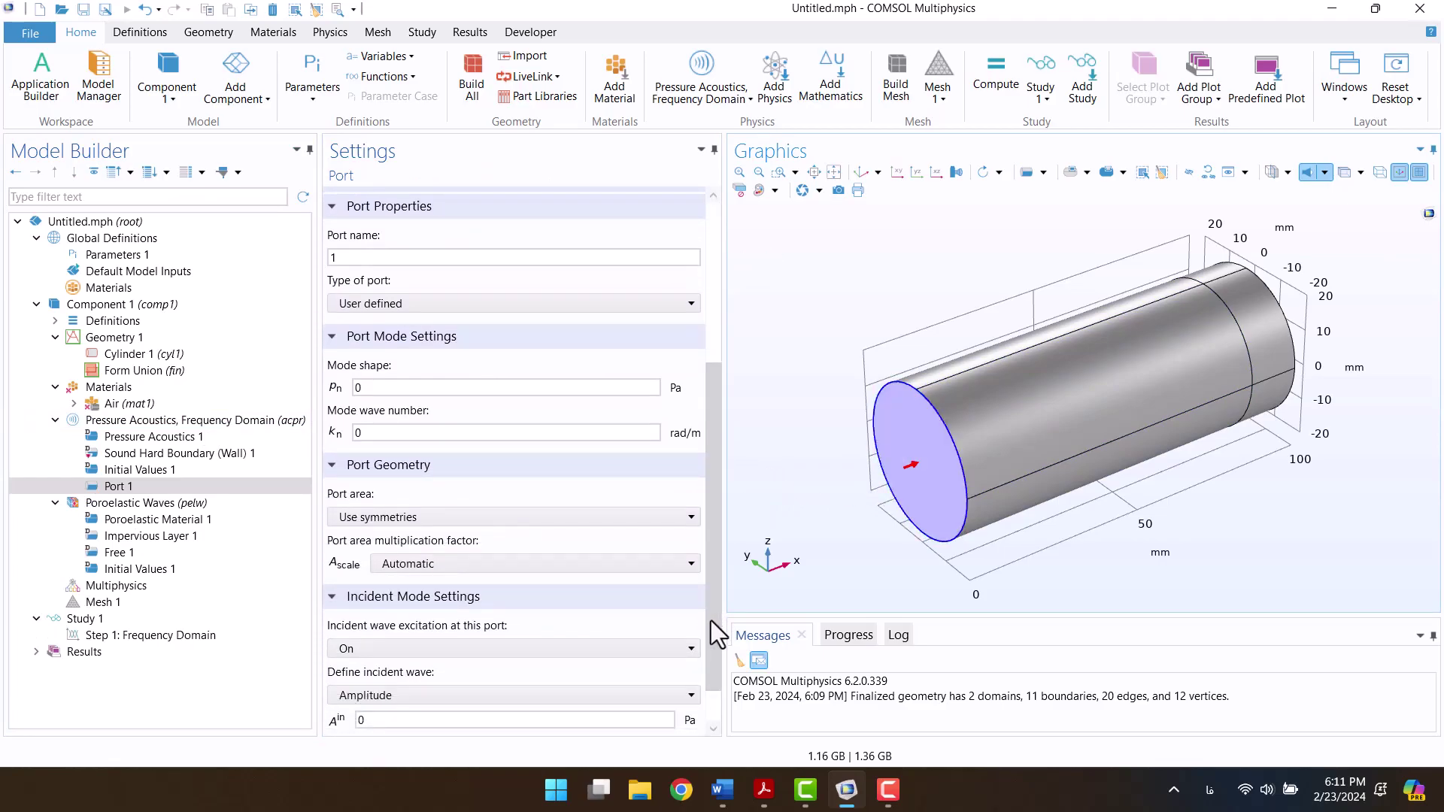
click(415, 304)
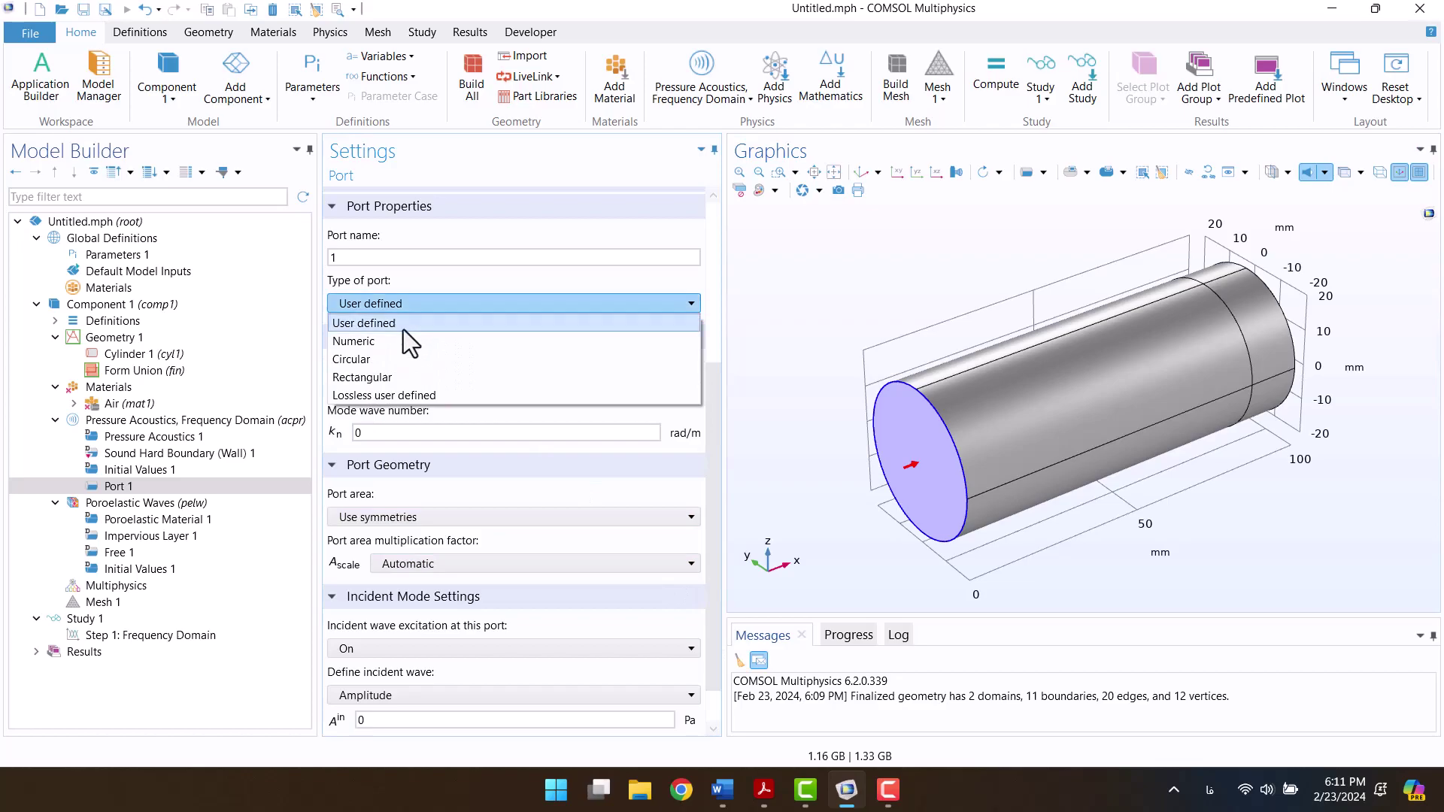
click(396, 359)
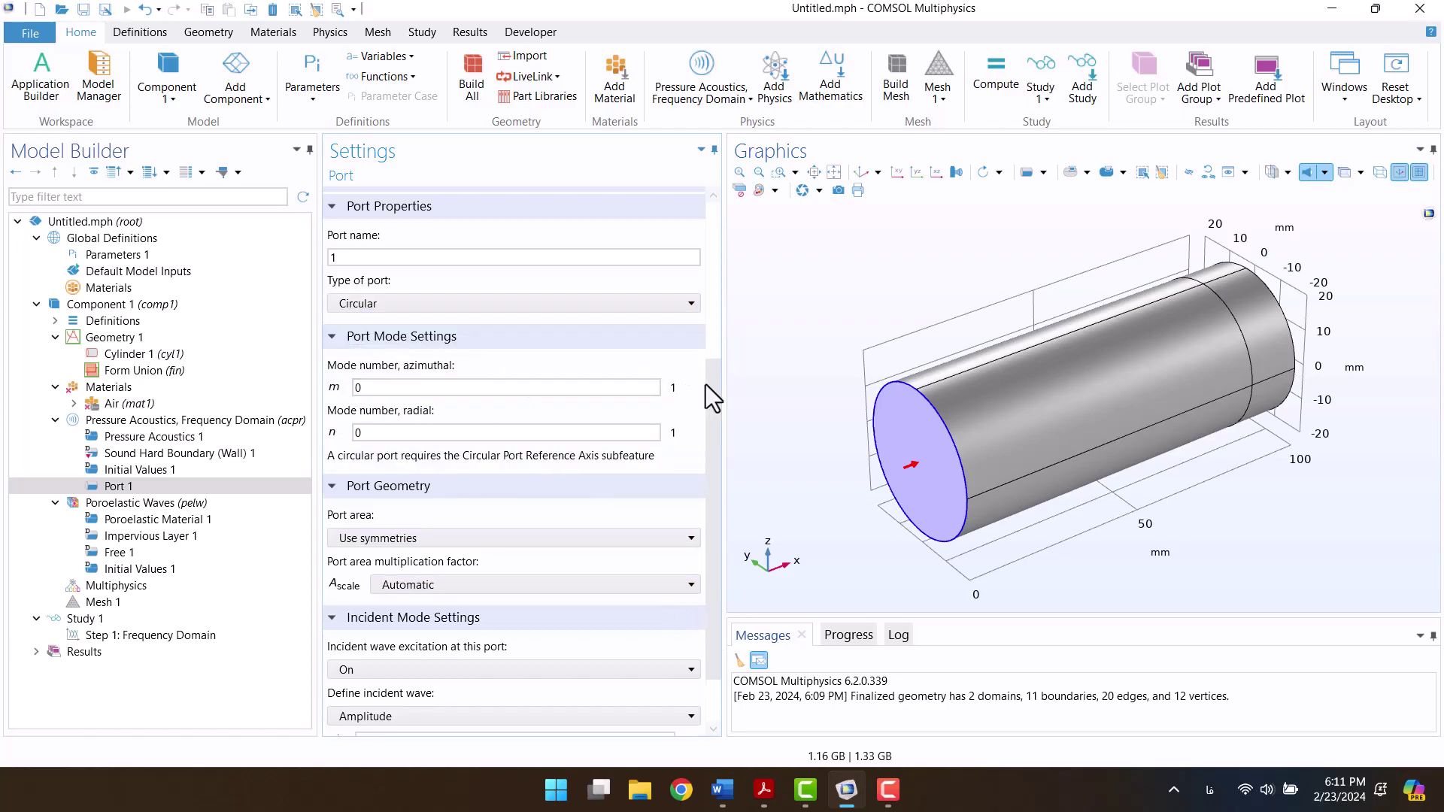
scroll(715, 414, down, 2)
click(360, 670)
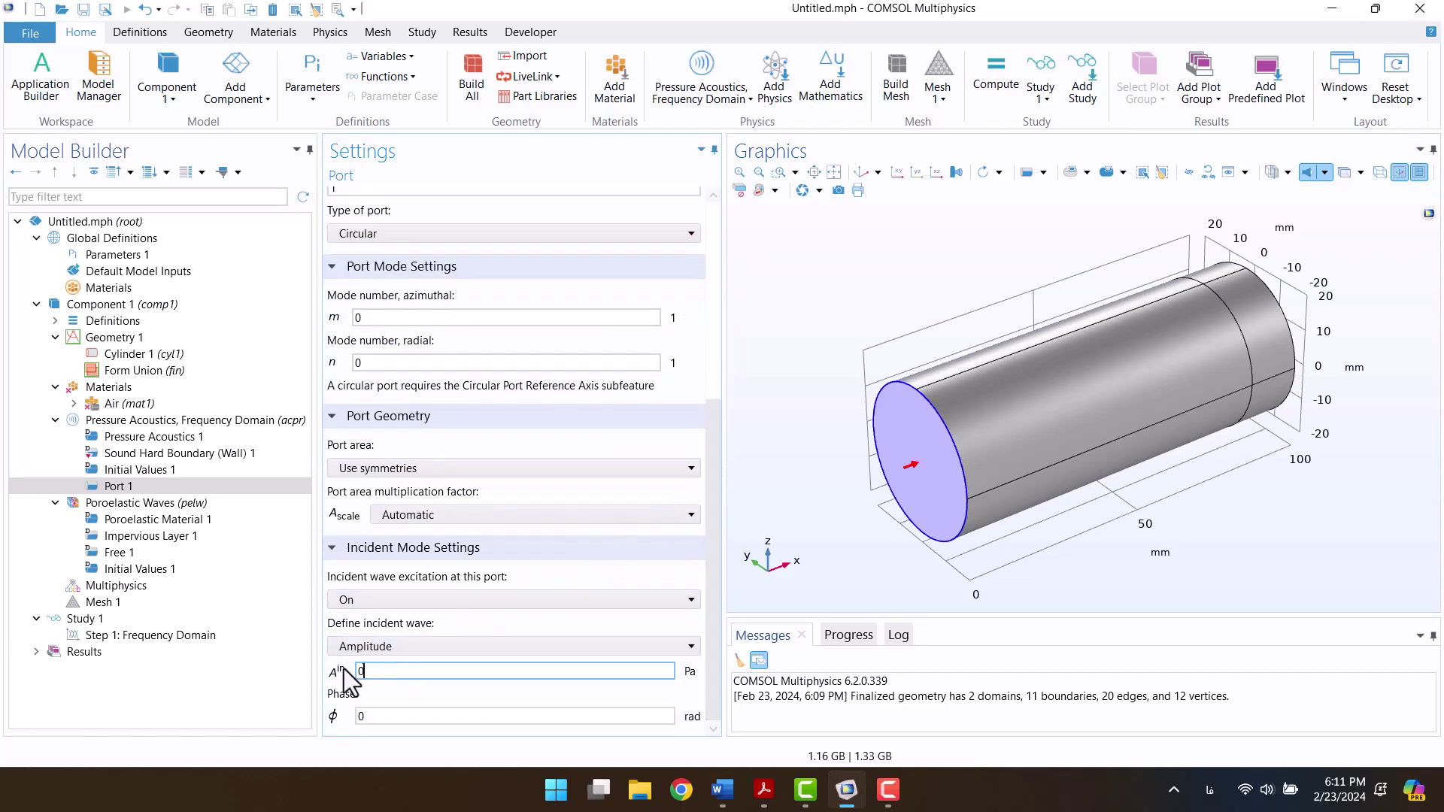
key(BackSpace)
text(1)
click(249, 682)
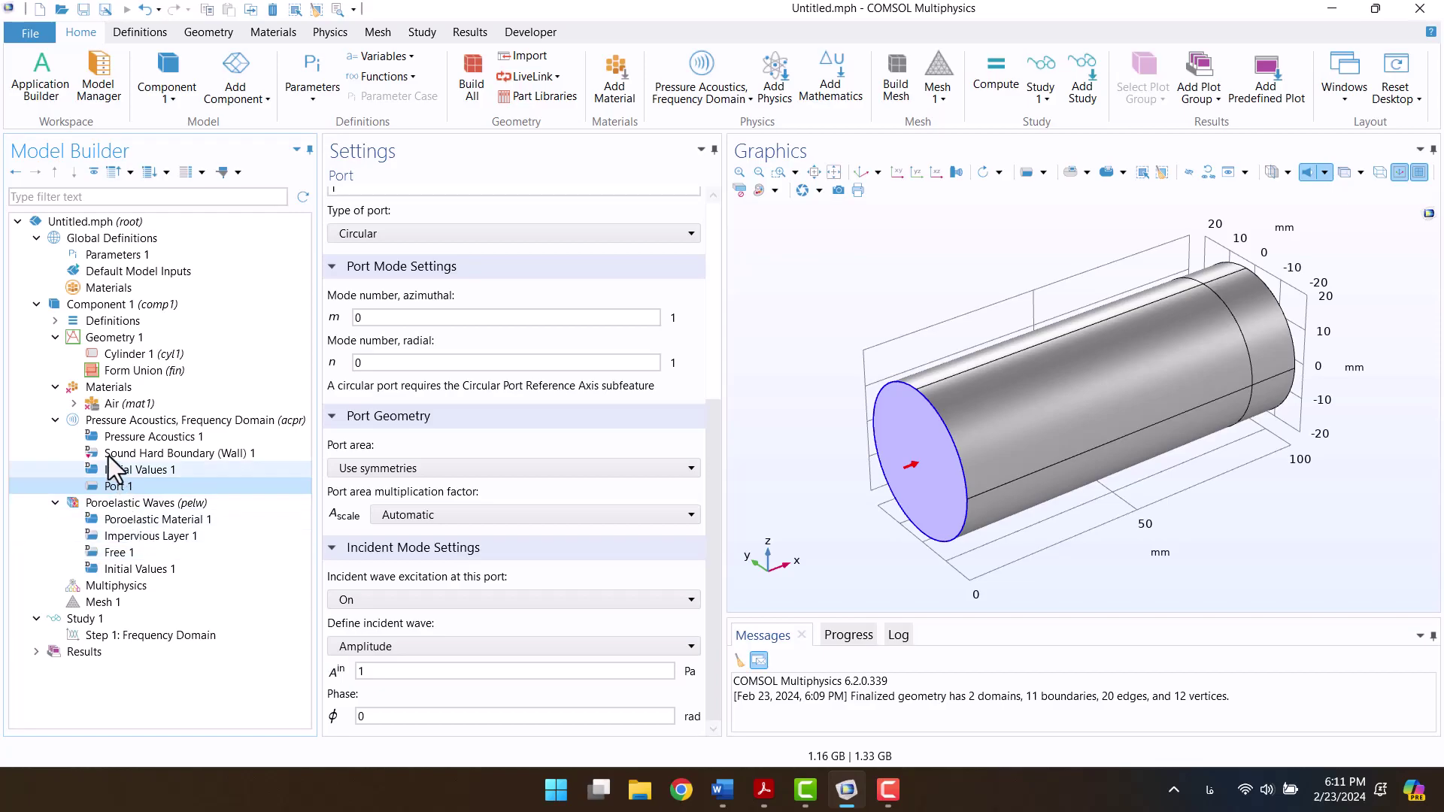
Step: Add a Circular Port Reference Axis to Port 1 and define it with points 1 and 4 only
click(113, 421)
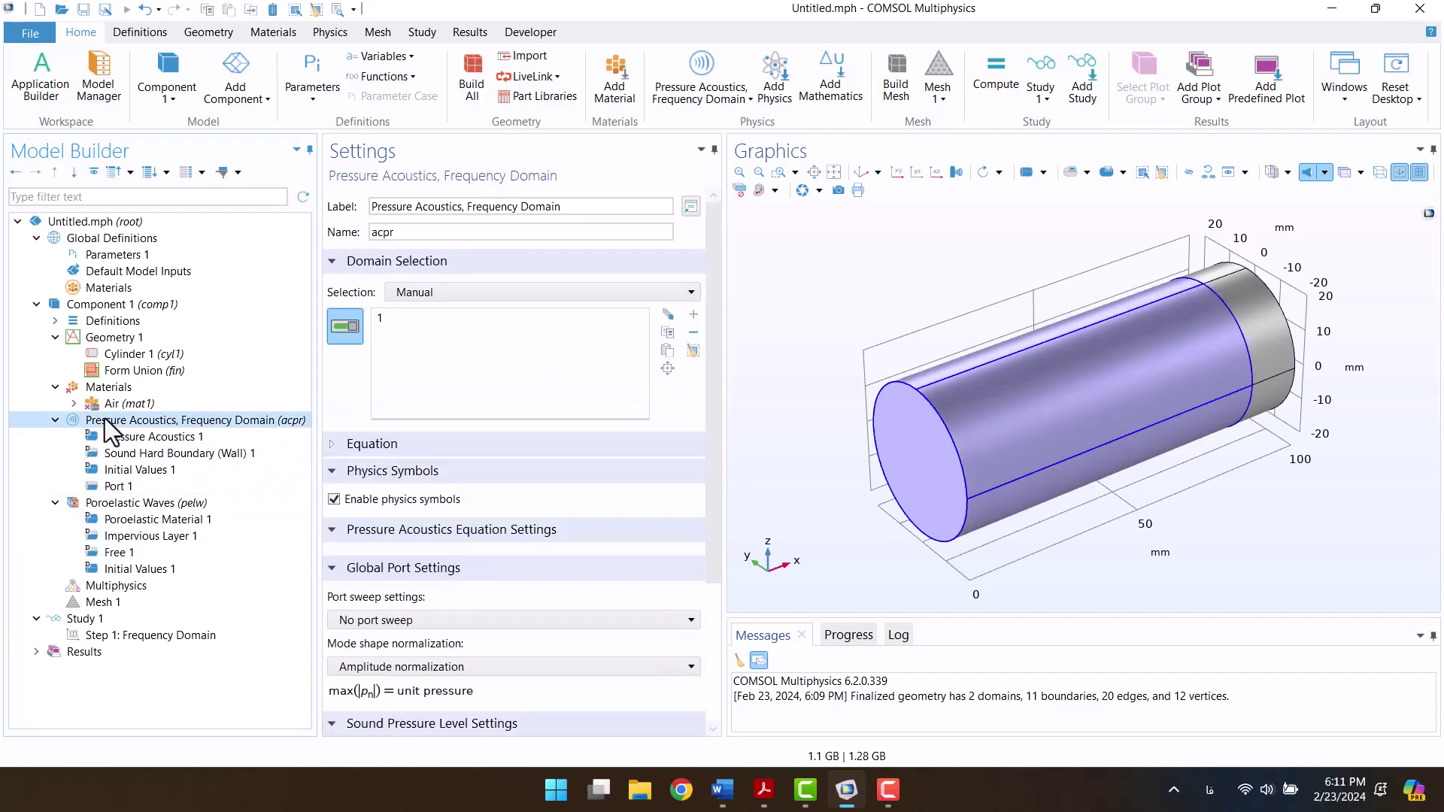
click(116, 487)
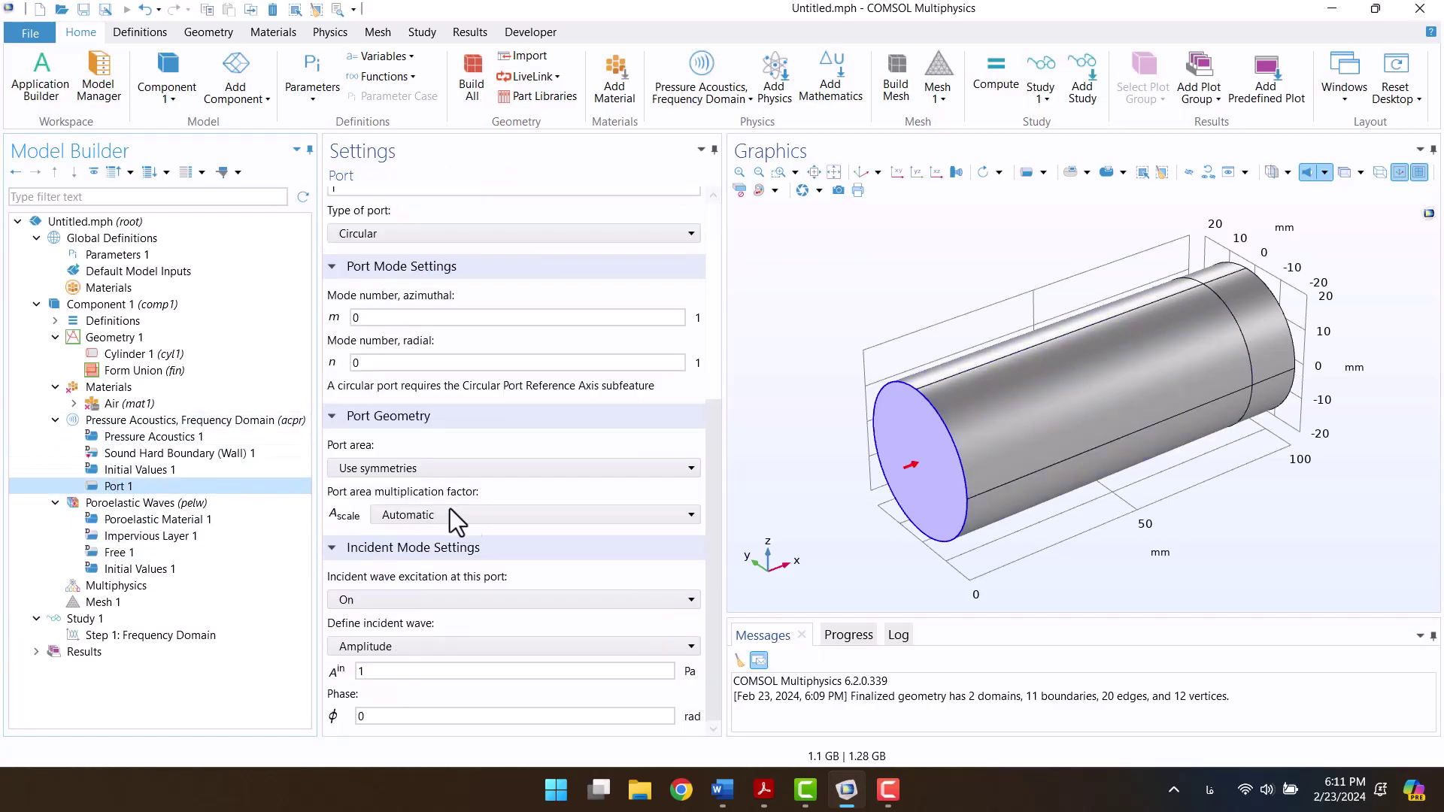
right_click(133, 487)
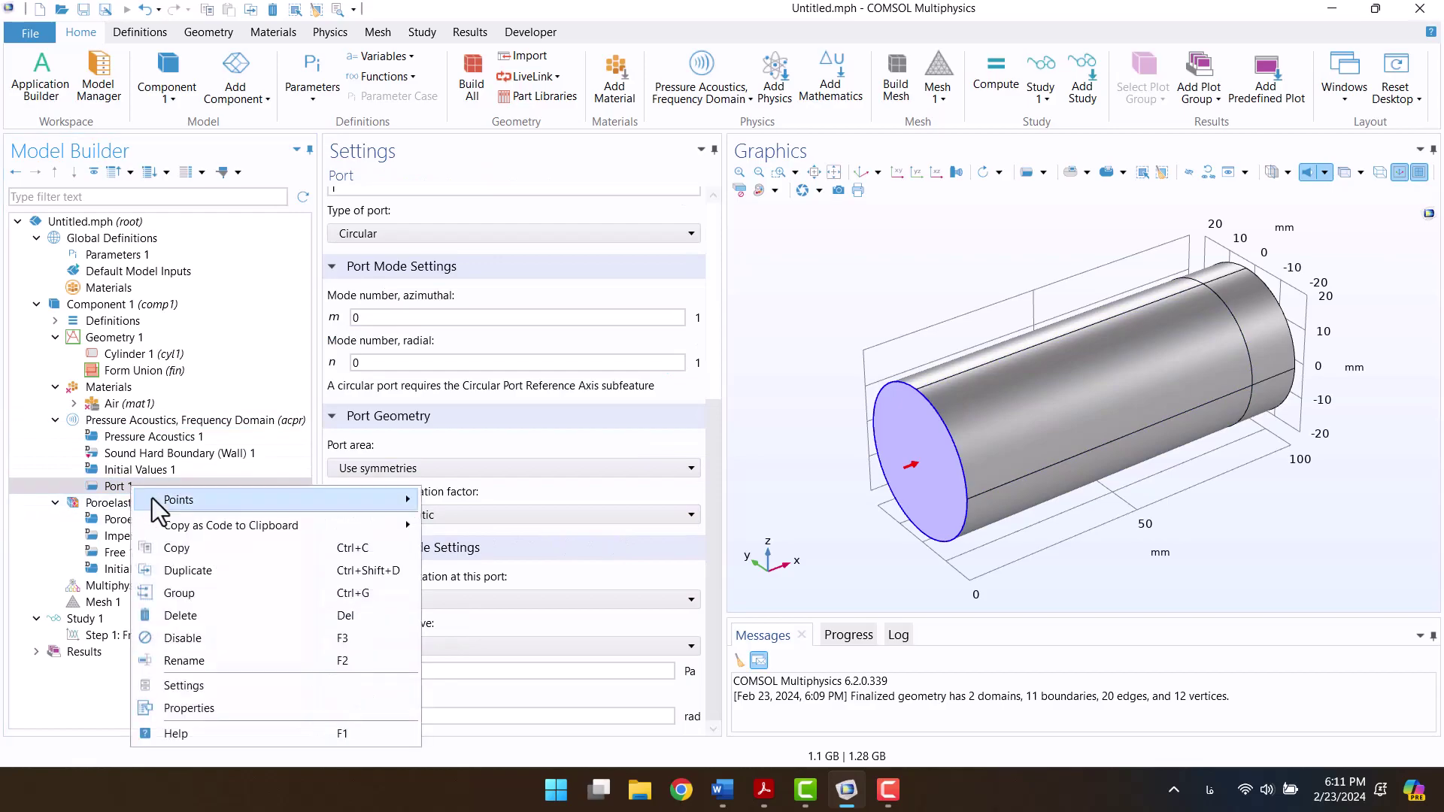
mouse_move(205, 499)
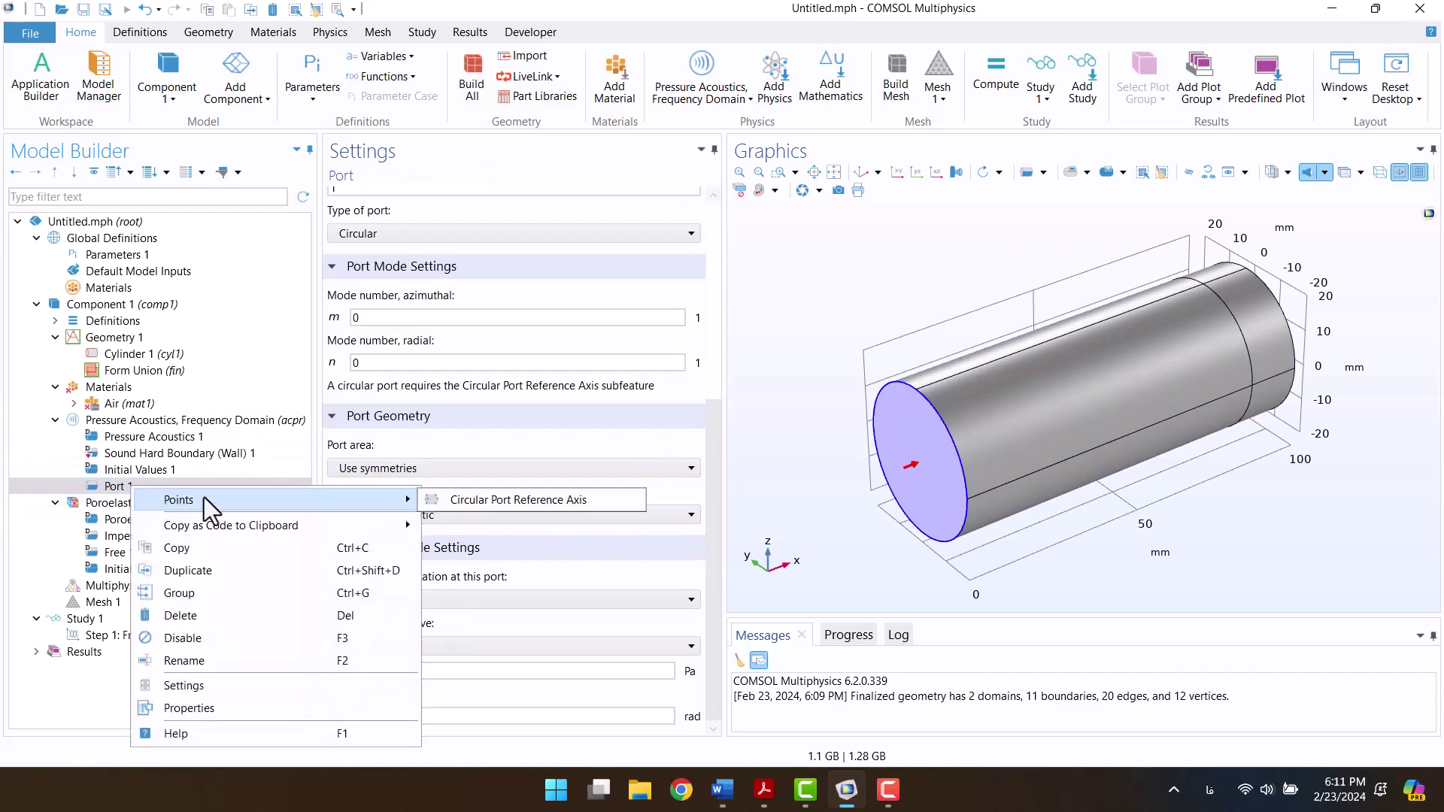
click(425, 498)
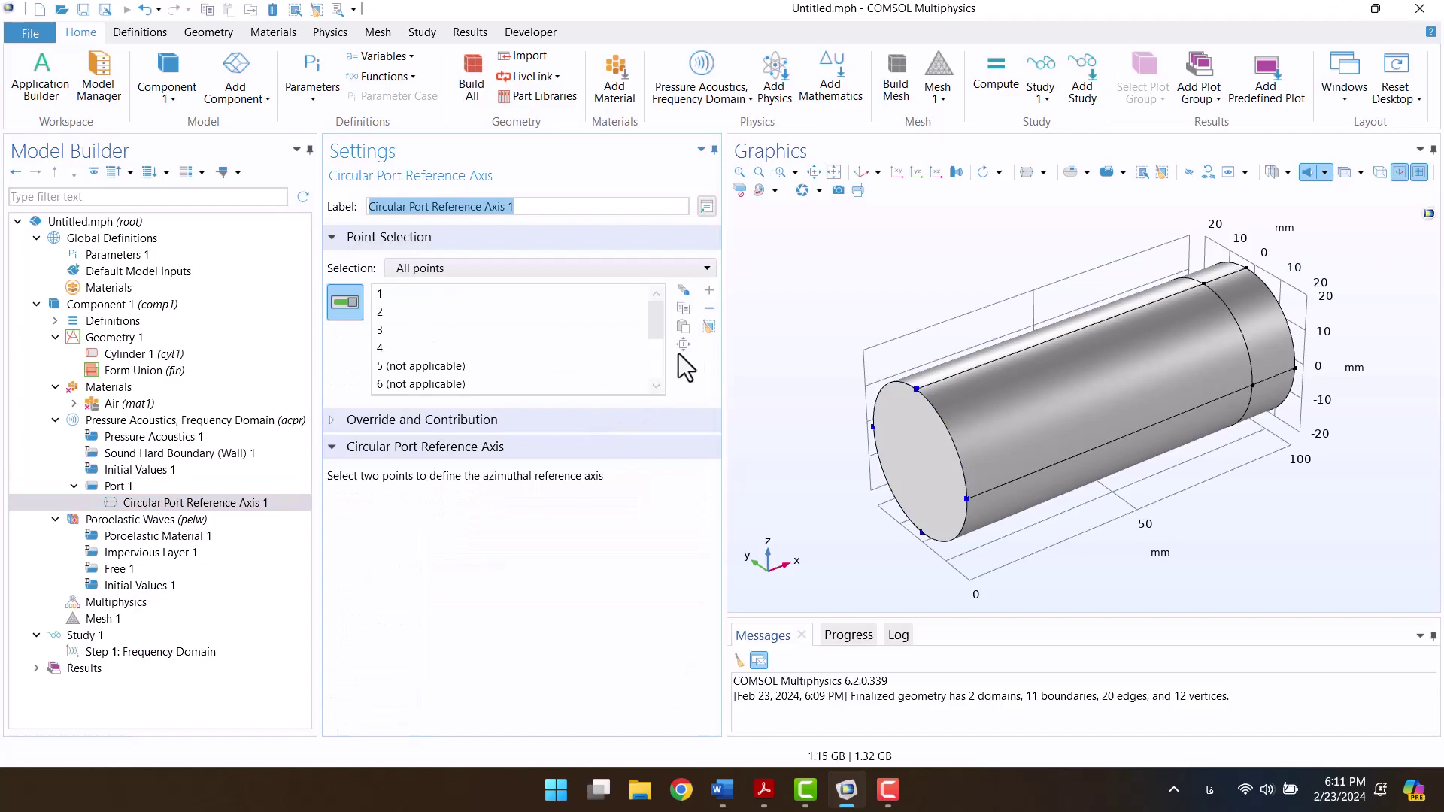
click(707, 328)
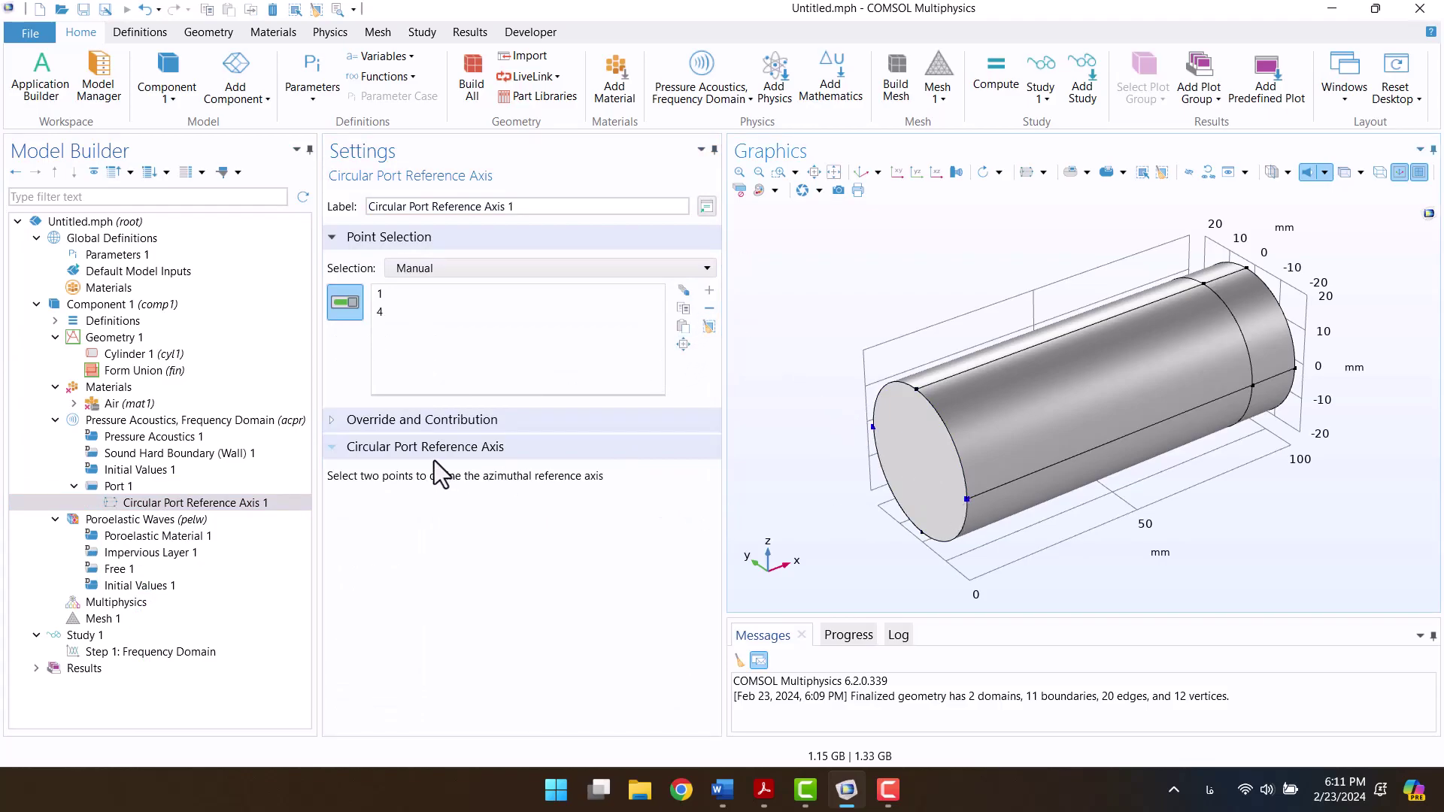
Step: Show the porous matrix properties of Poroelastic Material 1 under Poroelastic Waves
click(134, 506)
click(133, 515)
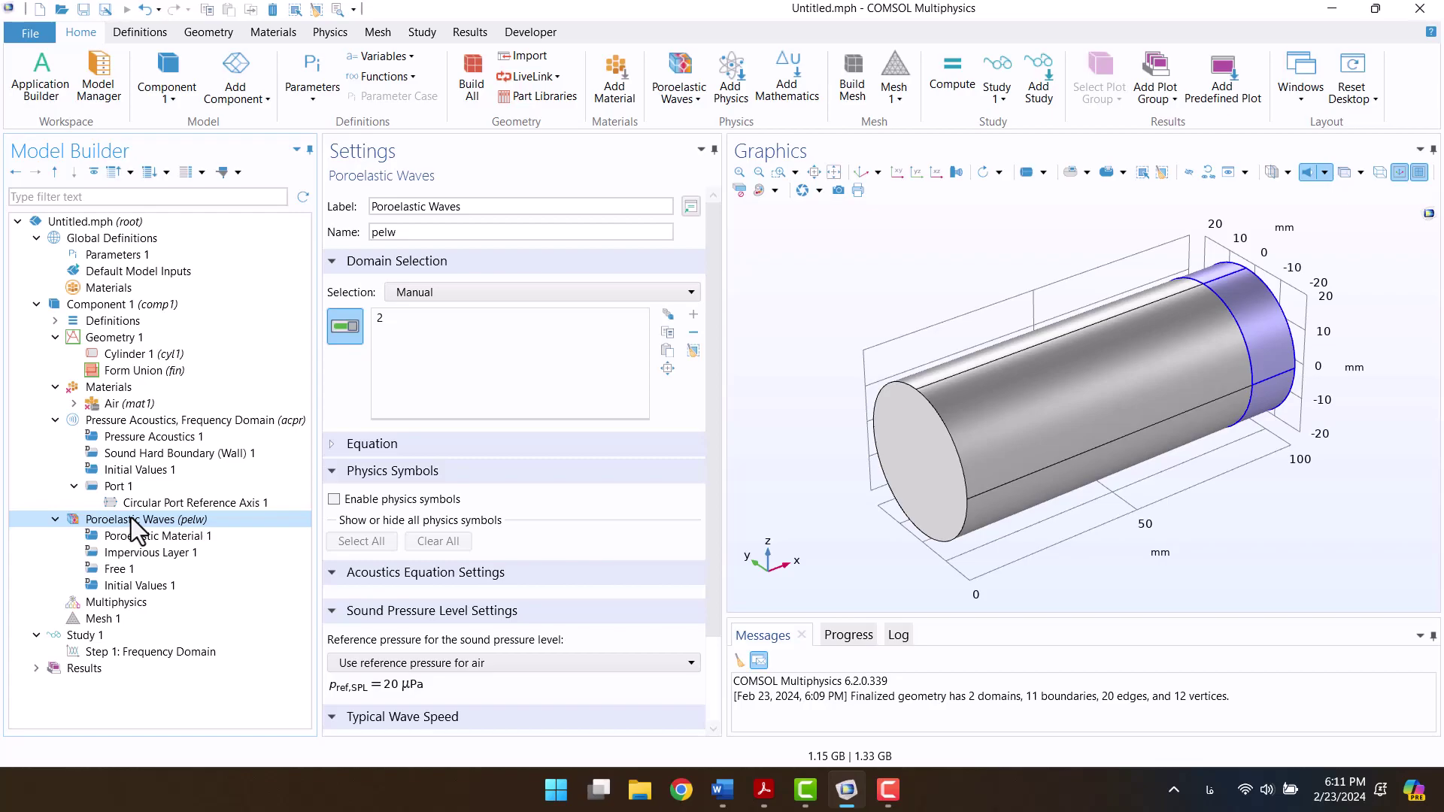
click(130, 536)
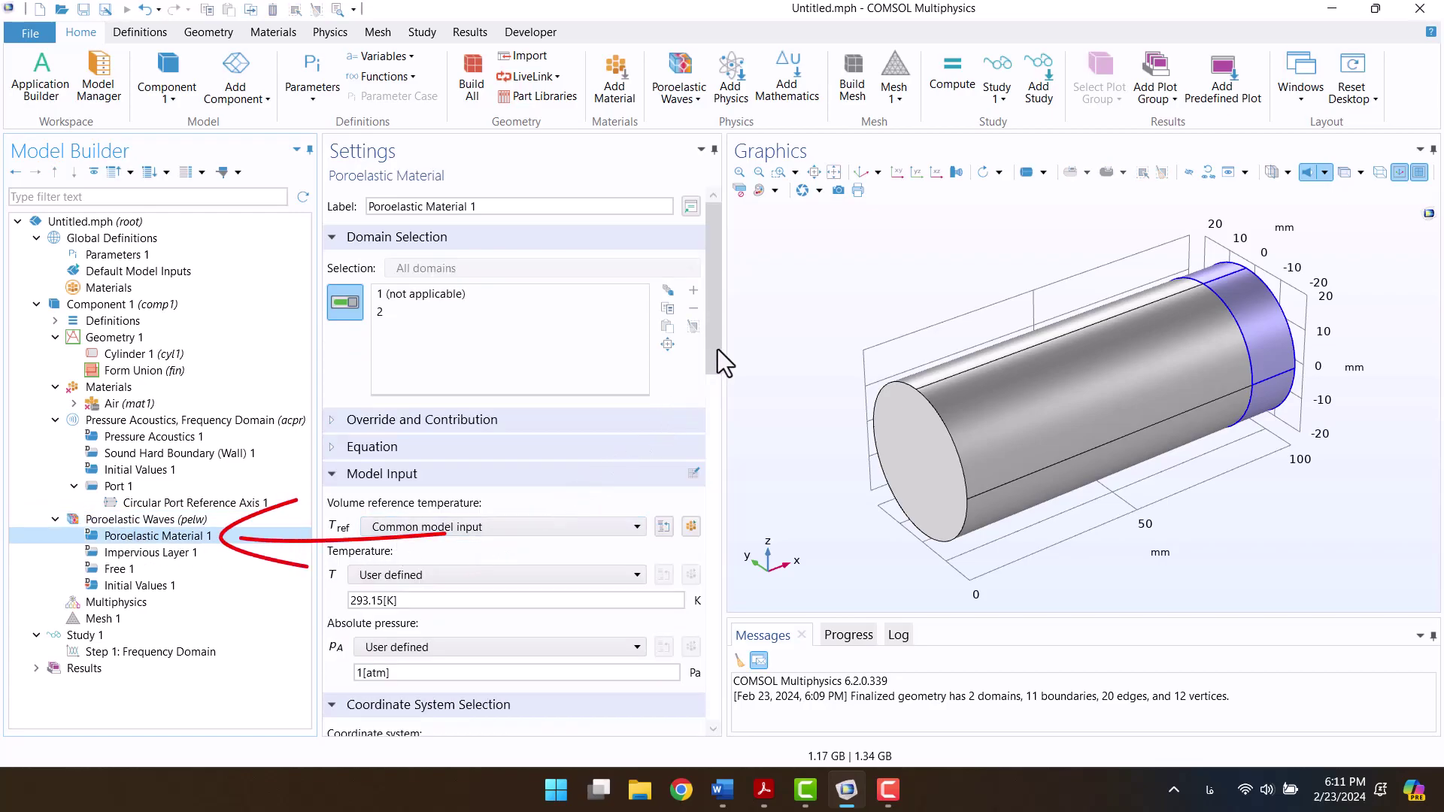
drag(718, 349, 706, 602)
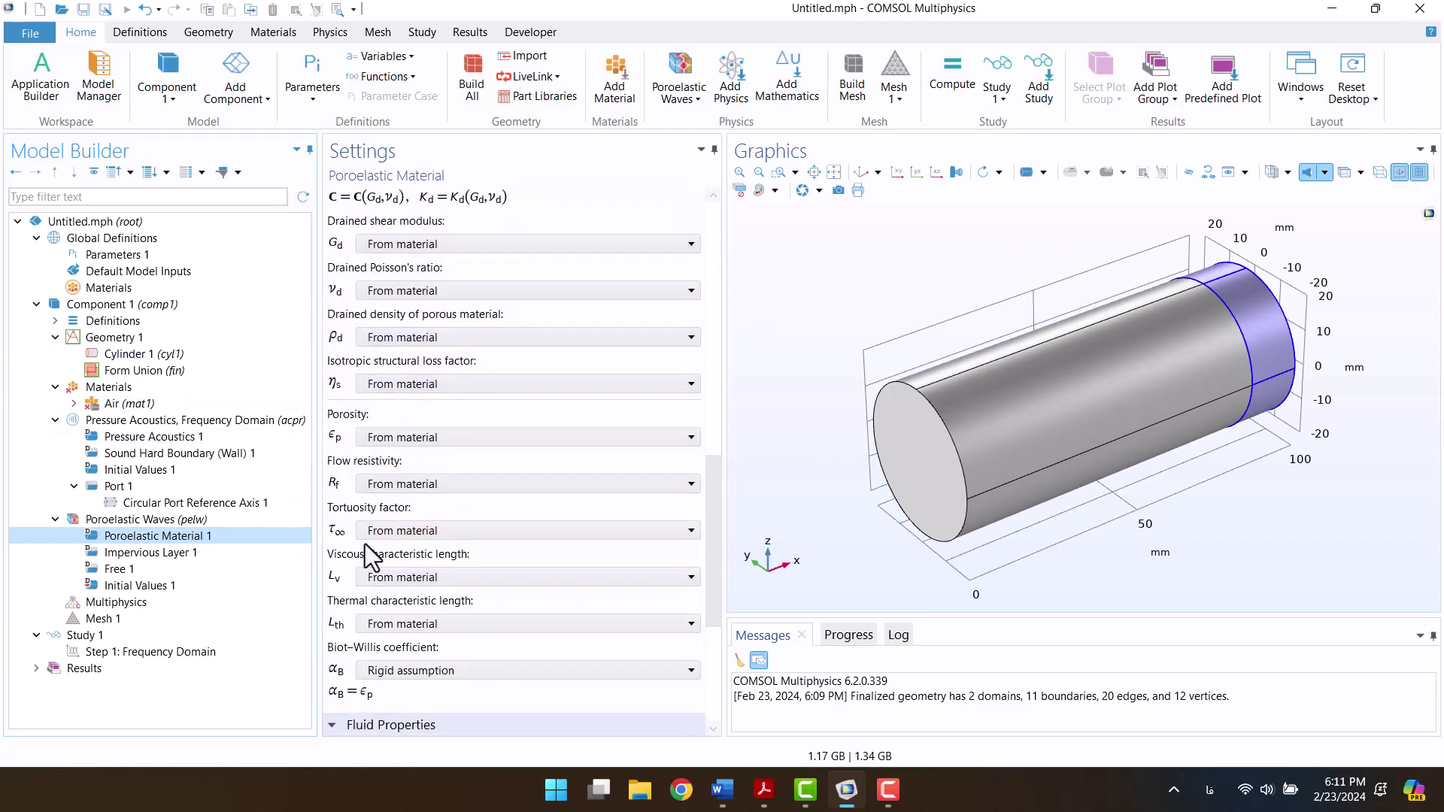
Step: Find Table 3 with the reference material parameters in the paper open in Acrobat and highlight the Material B heading
click(764, 790)
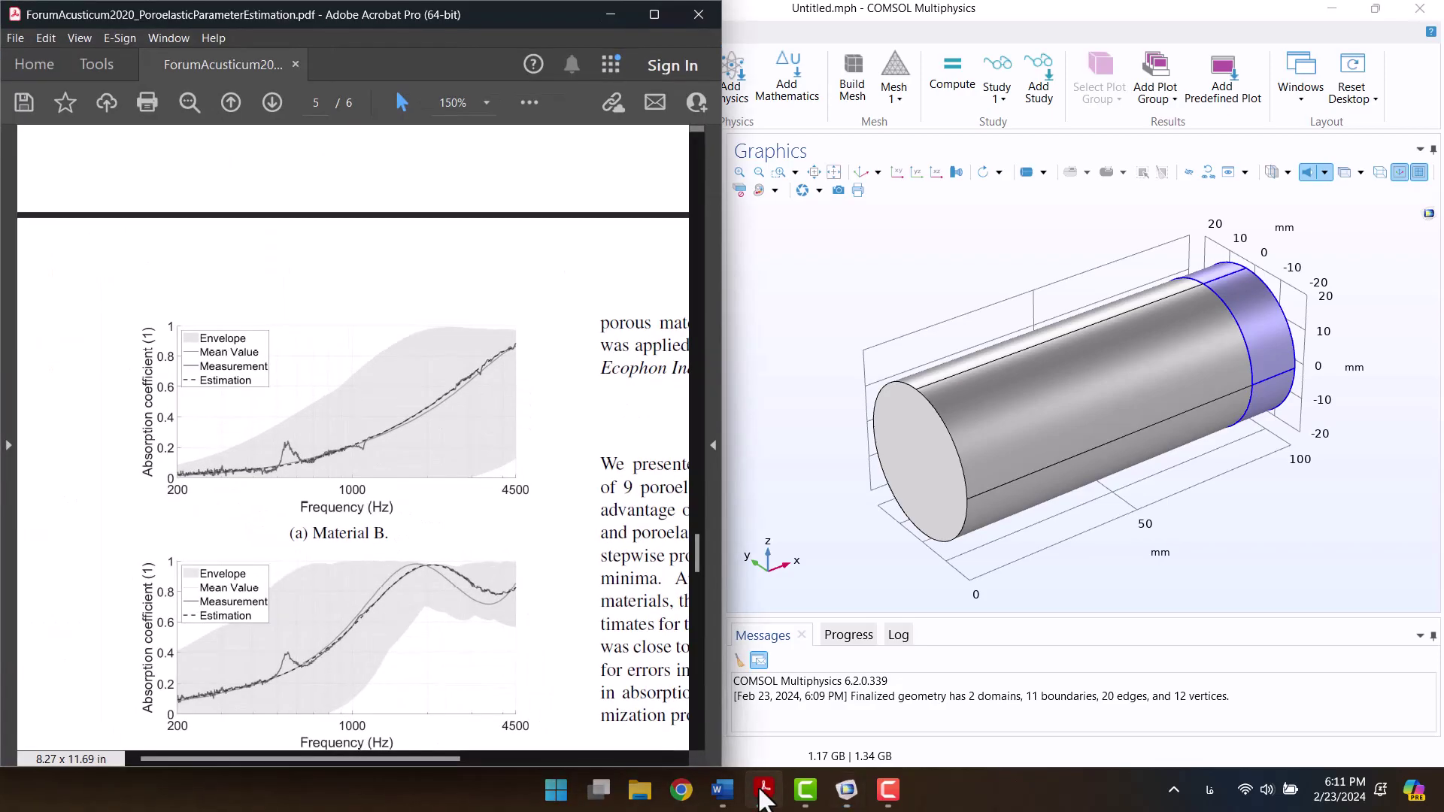
middle_click(541, 587)
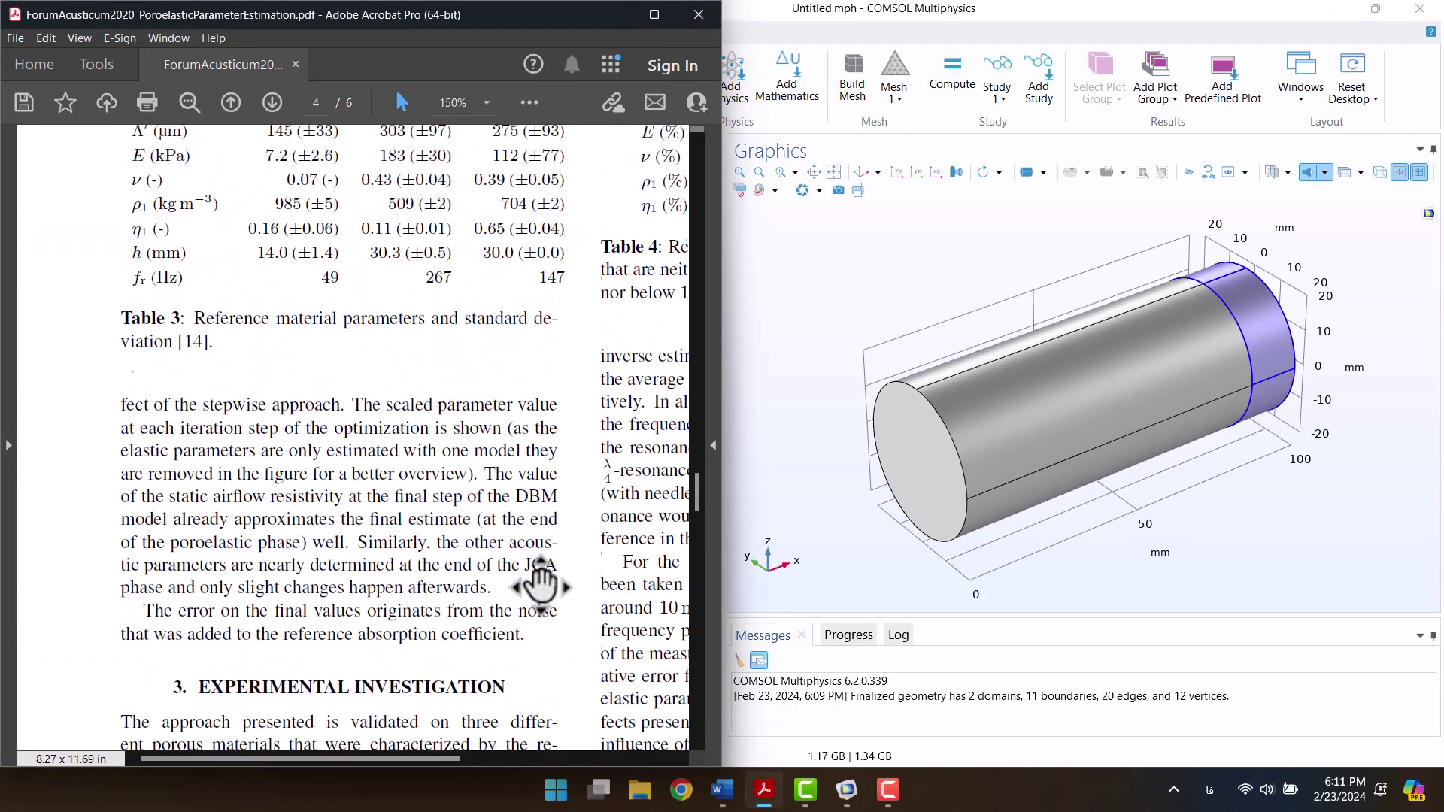
middle_click(539, 612)
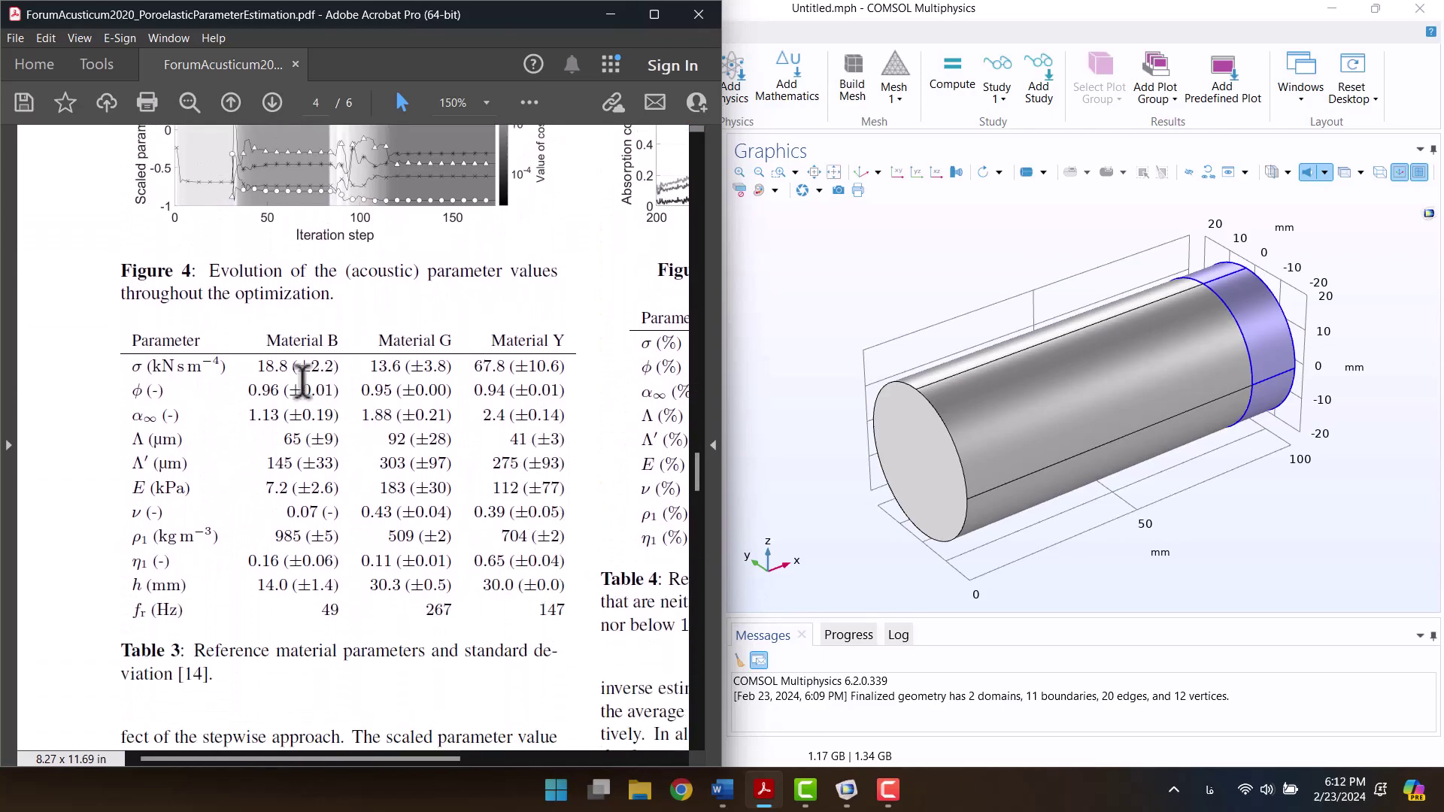
drag(267, 340, 333, 341)
click(358, 312)
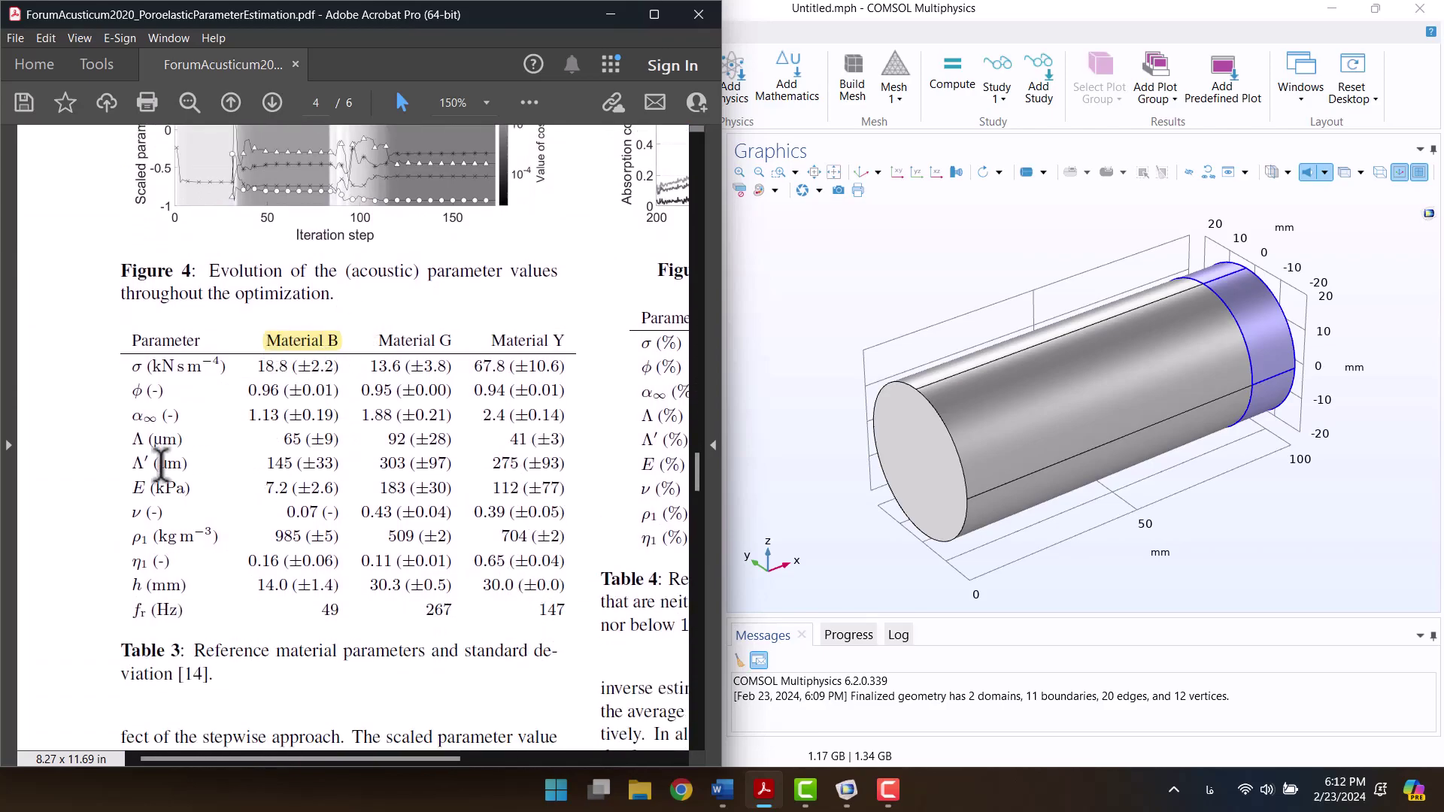
double_click(139, 485)
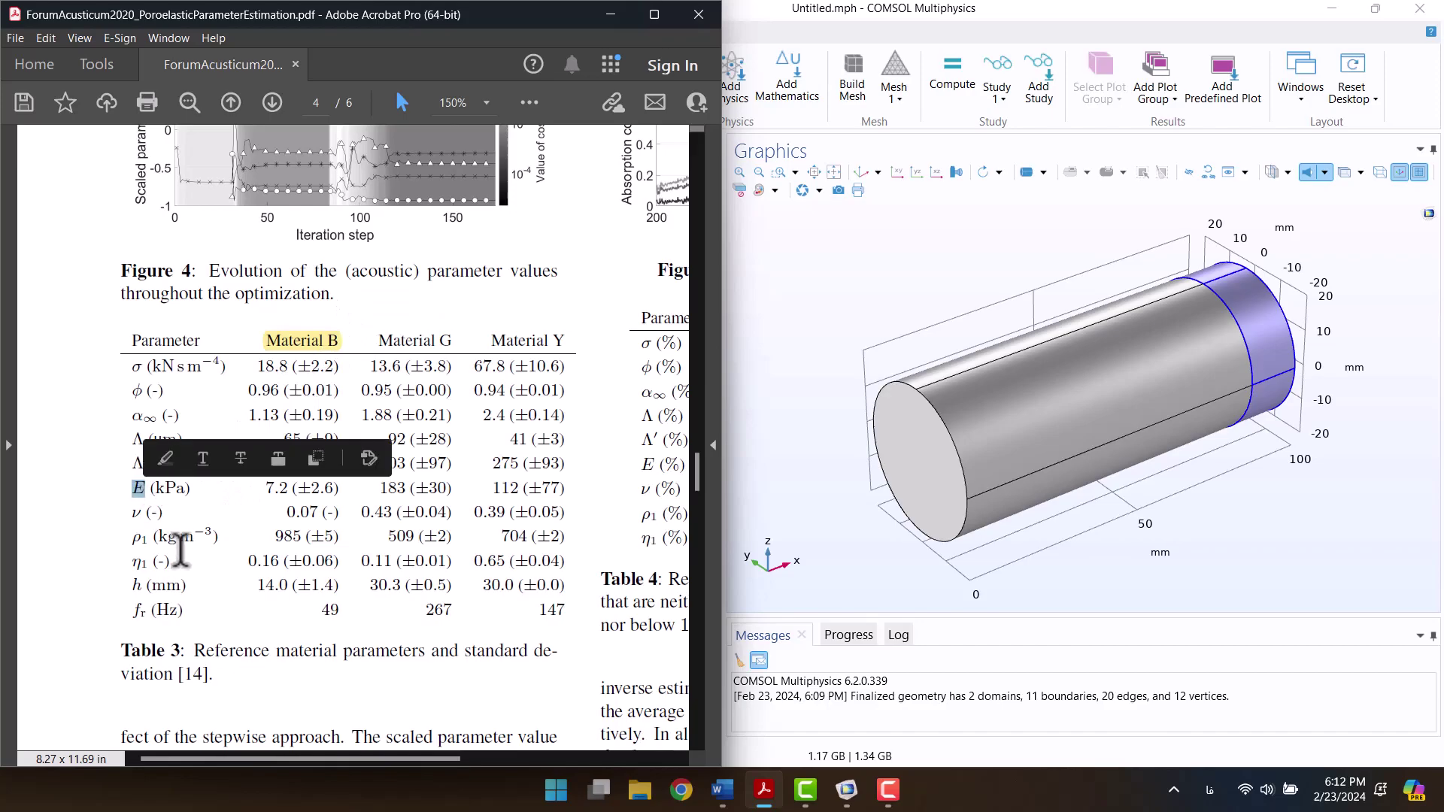
Step: Back in COMSOL, specify the porous matrix of Poroelastic Material 1 by Young's modulus and Poisson's ratio
click(786, 12)
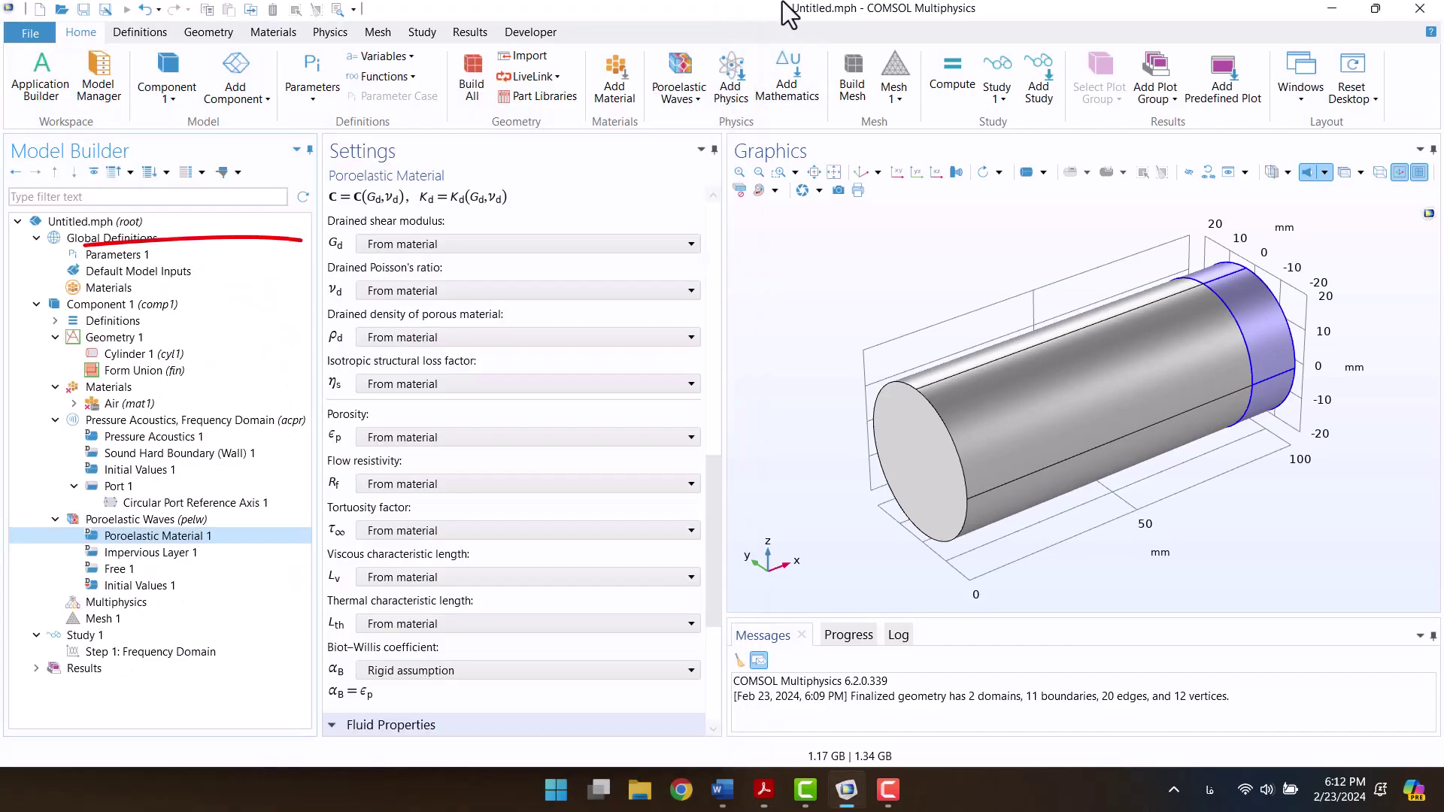
click(373, 242)
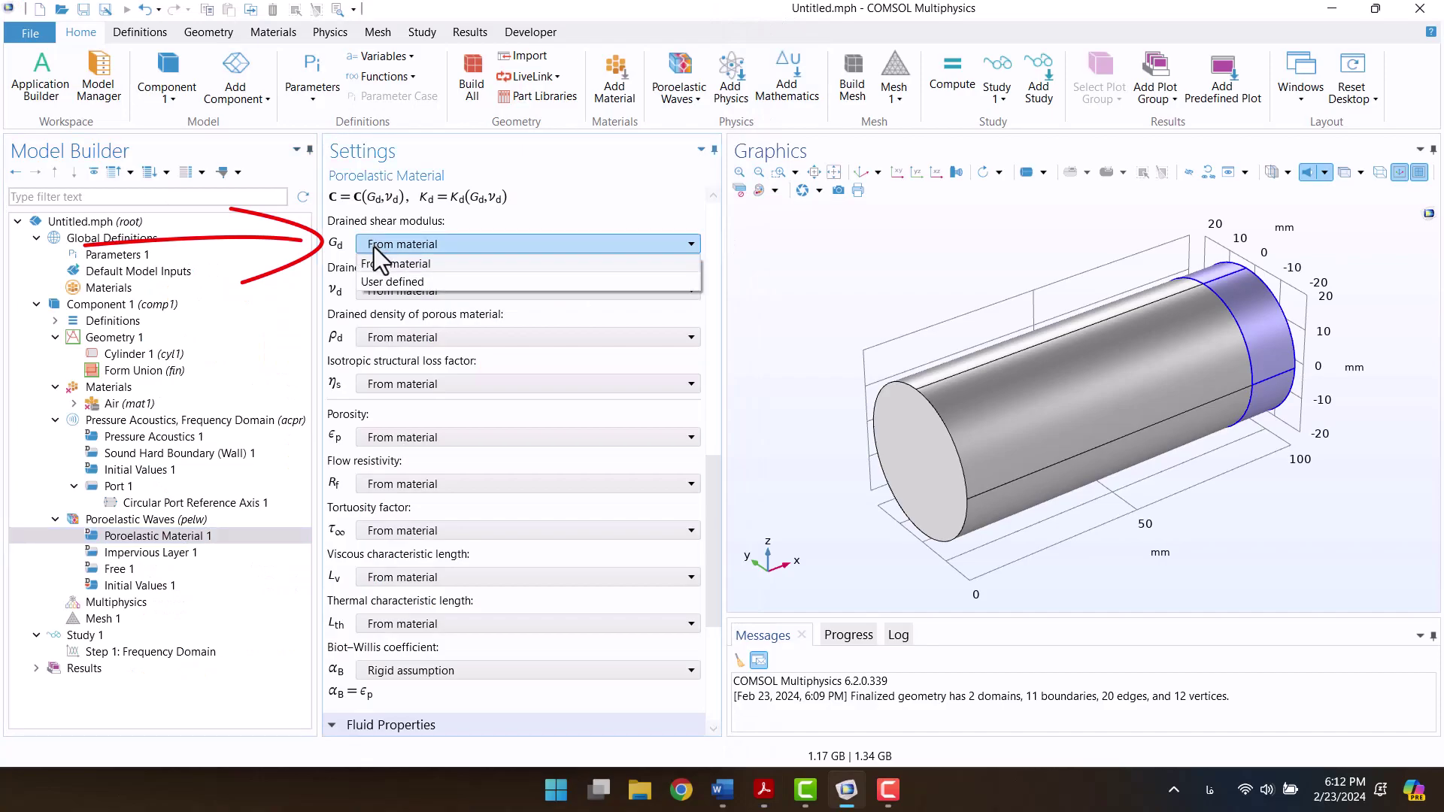
click(361, 243)
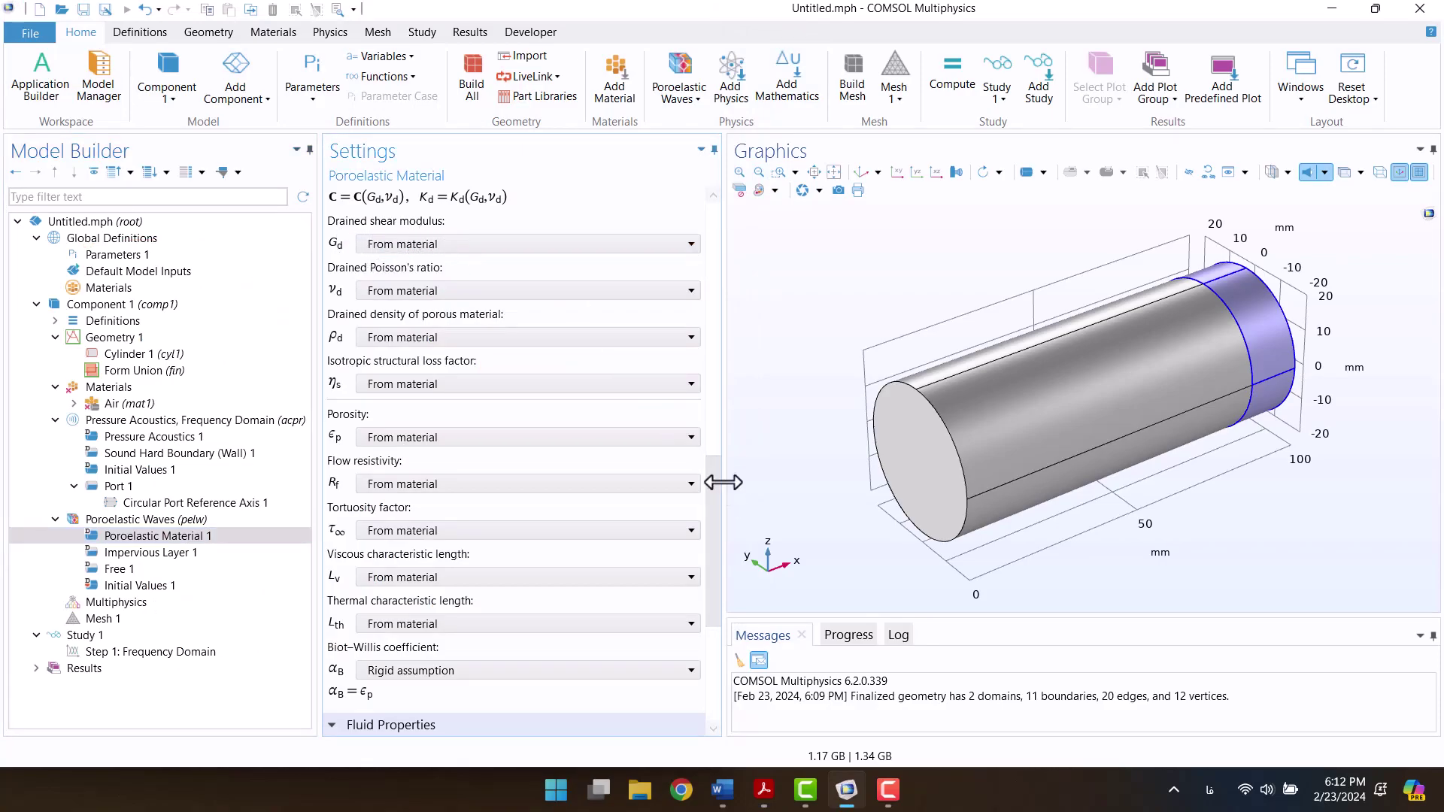
drag(713, 485, 712, 446)
click(431, 319)
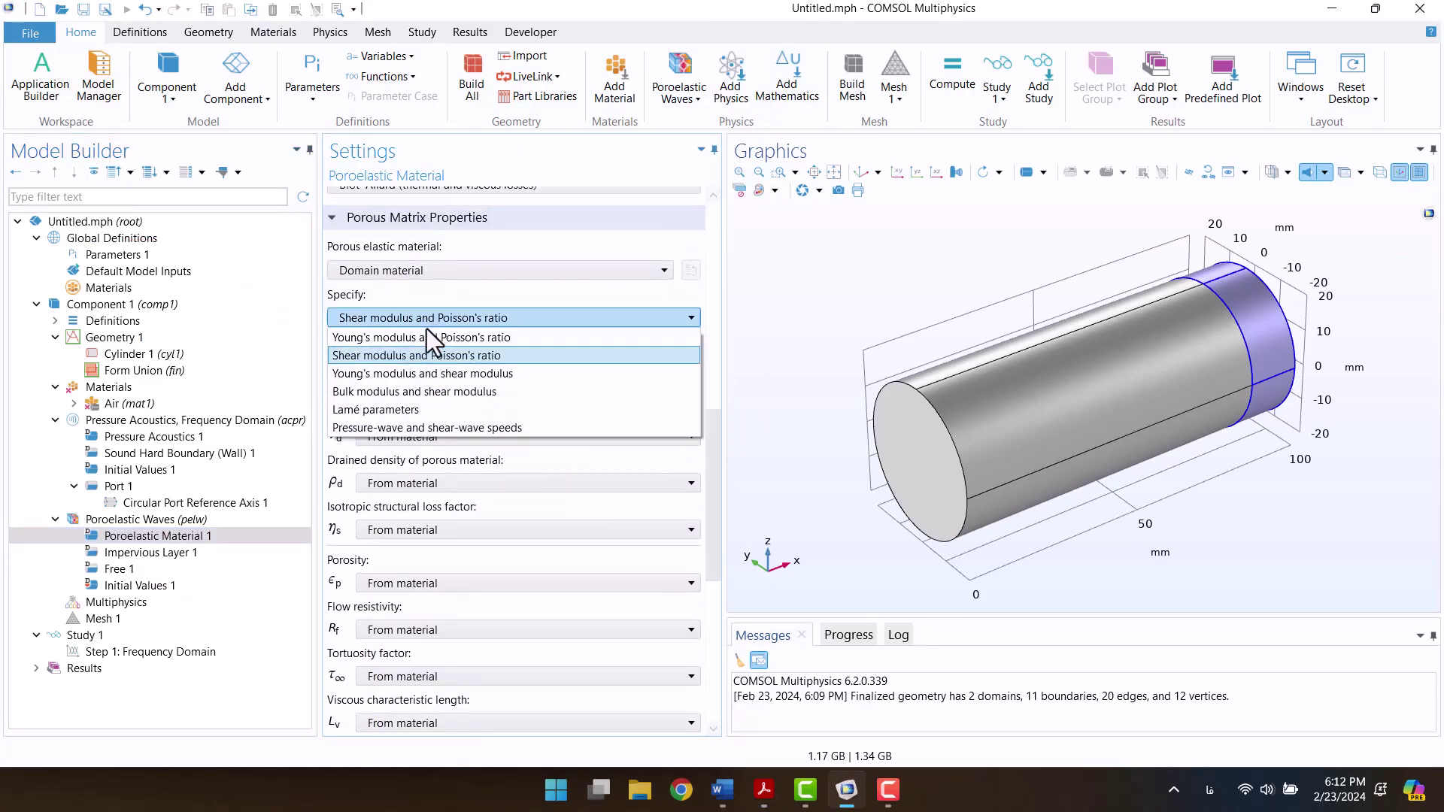
click(425, 337)
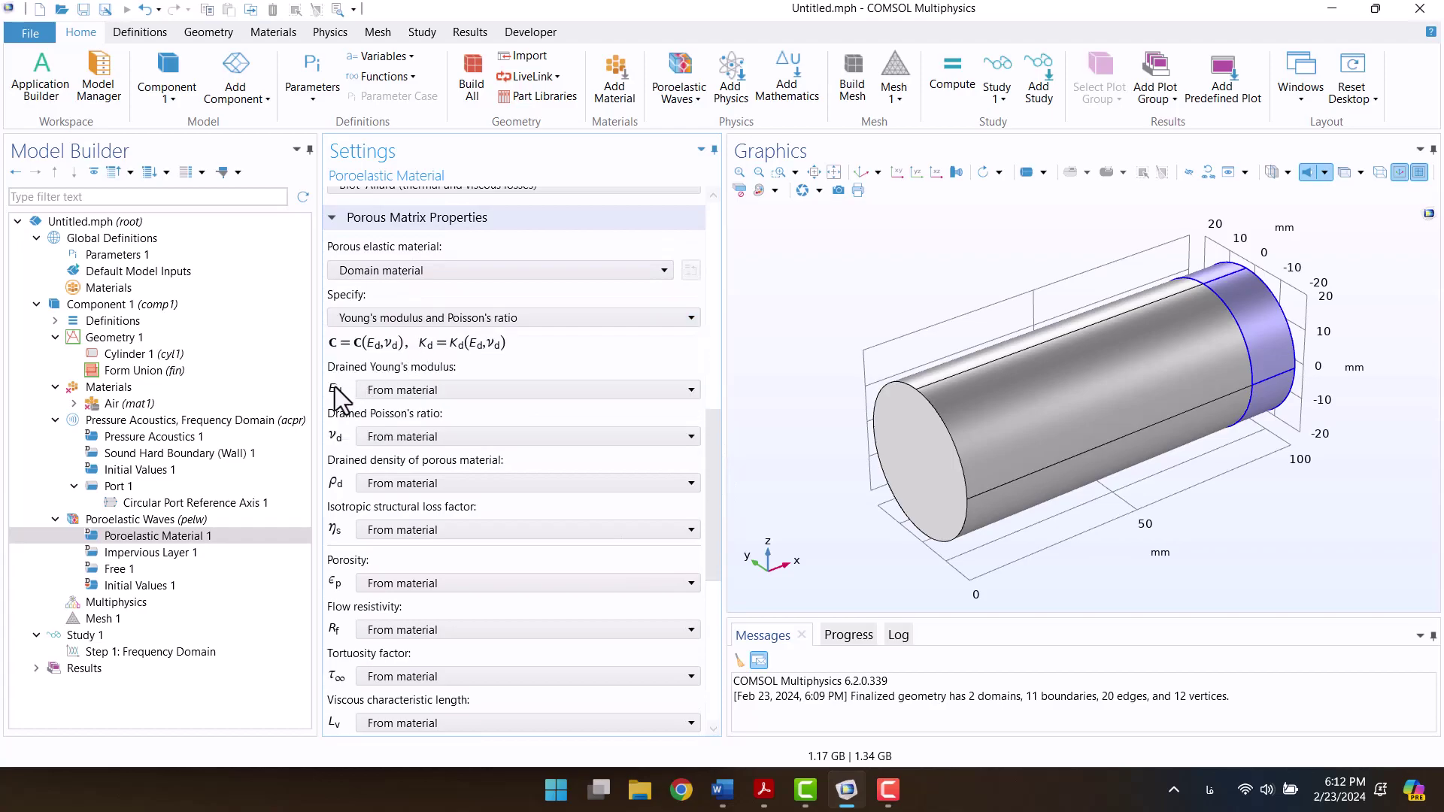
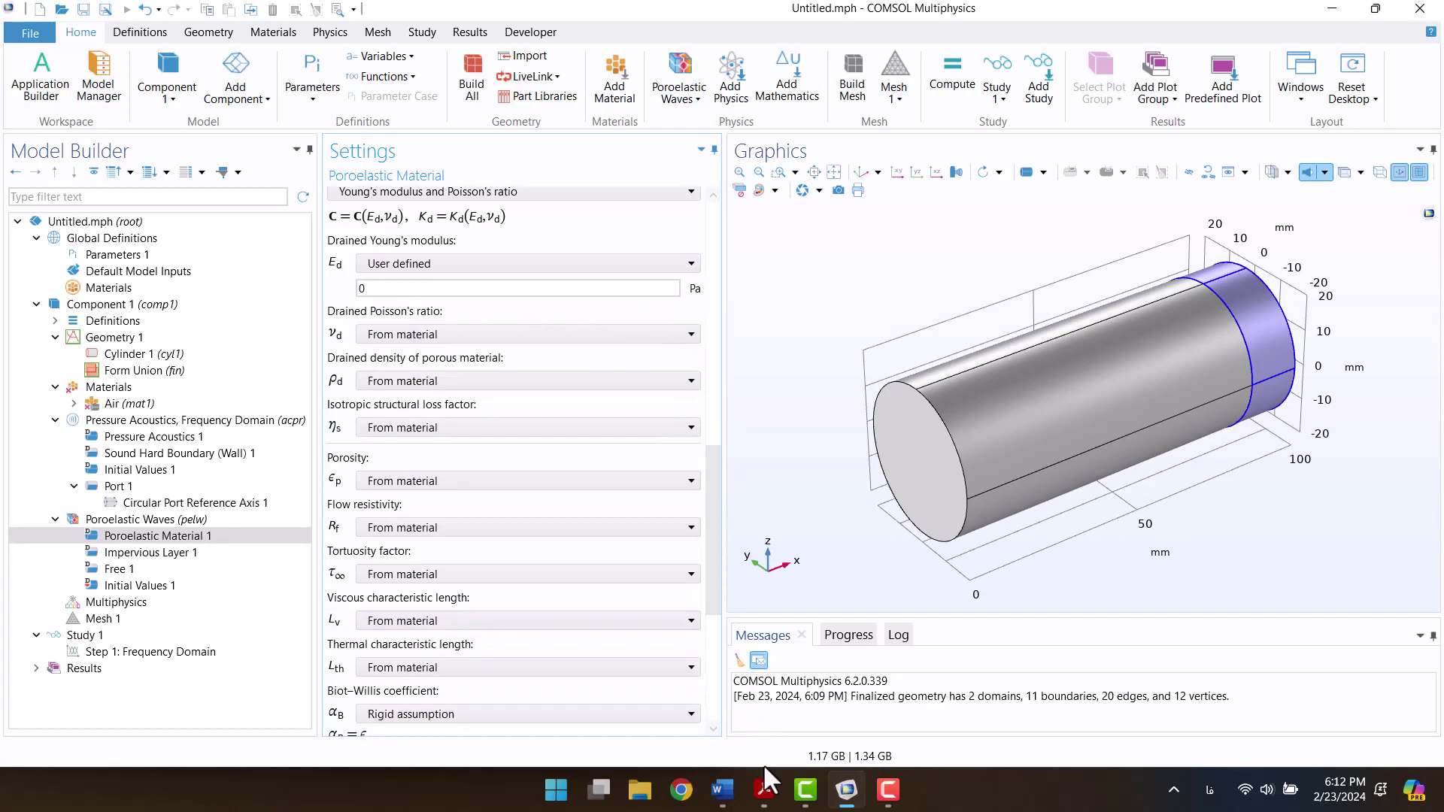
Step: Place the paper beside the material settings and set the user-defined drained Young's modulus to 7.2*1000 Pa
drag(362, 24, 719, 83)
drag(147, 216, 760, 234)
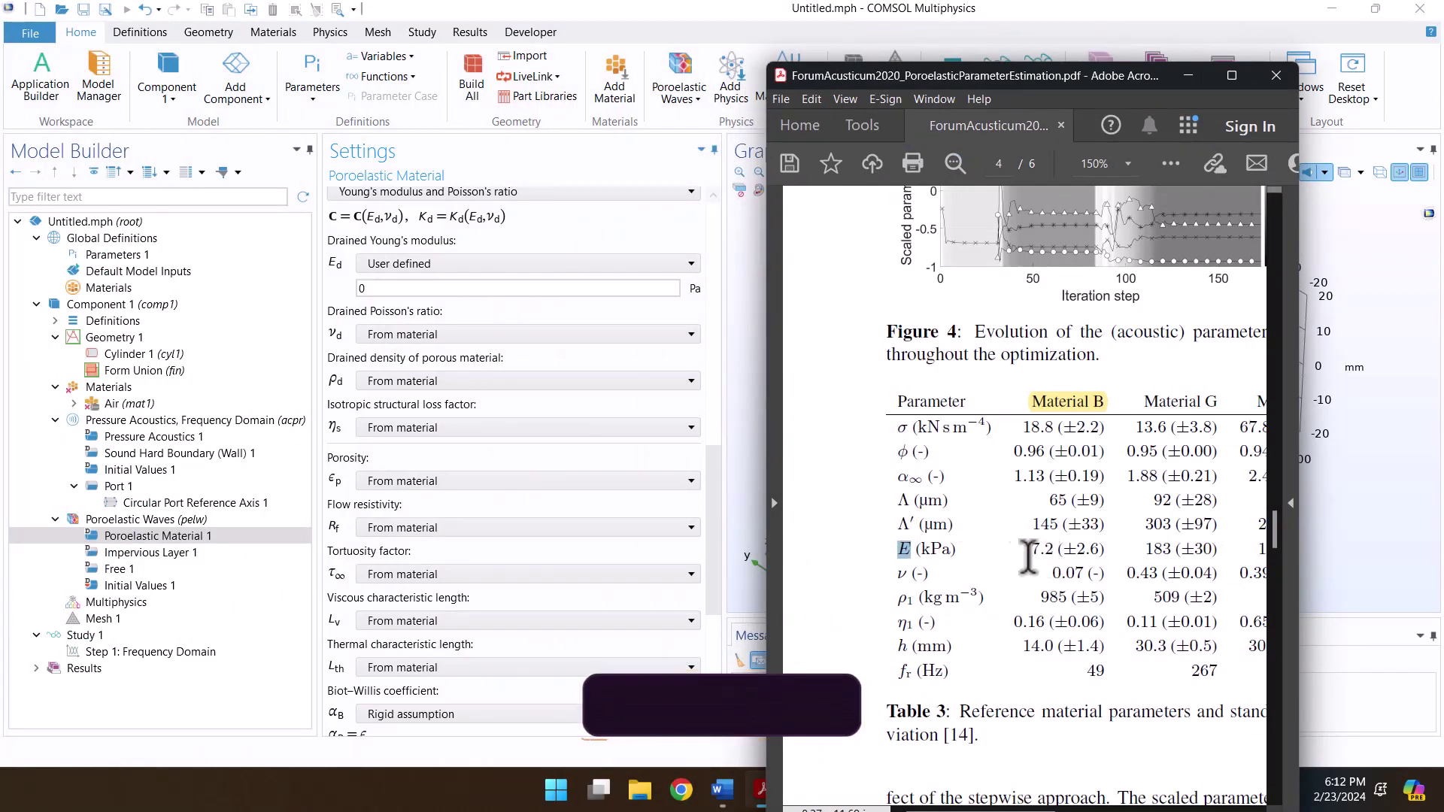
double_click(399, 288)
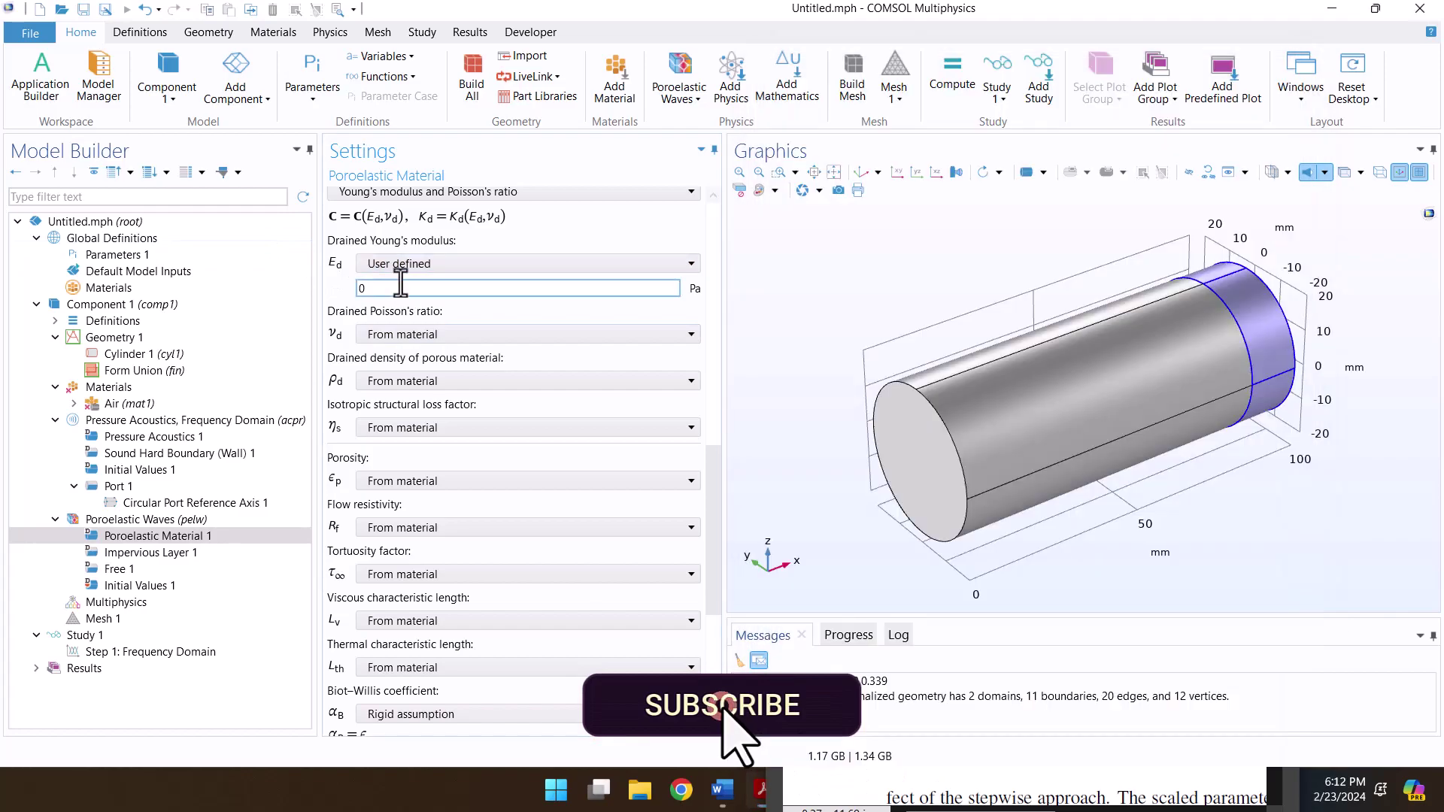
text(7.2*1000)
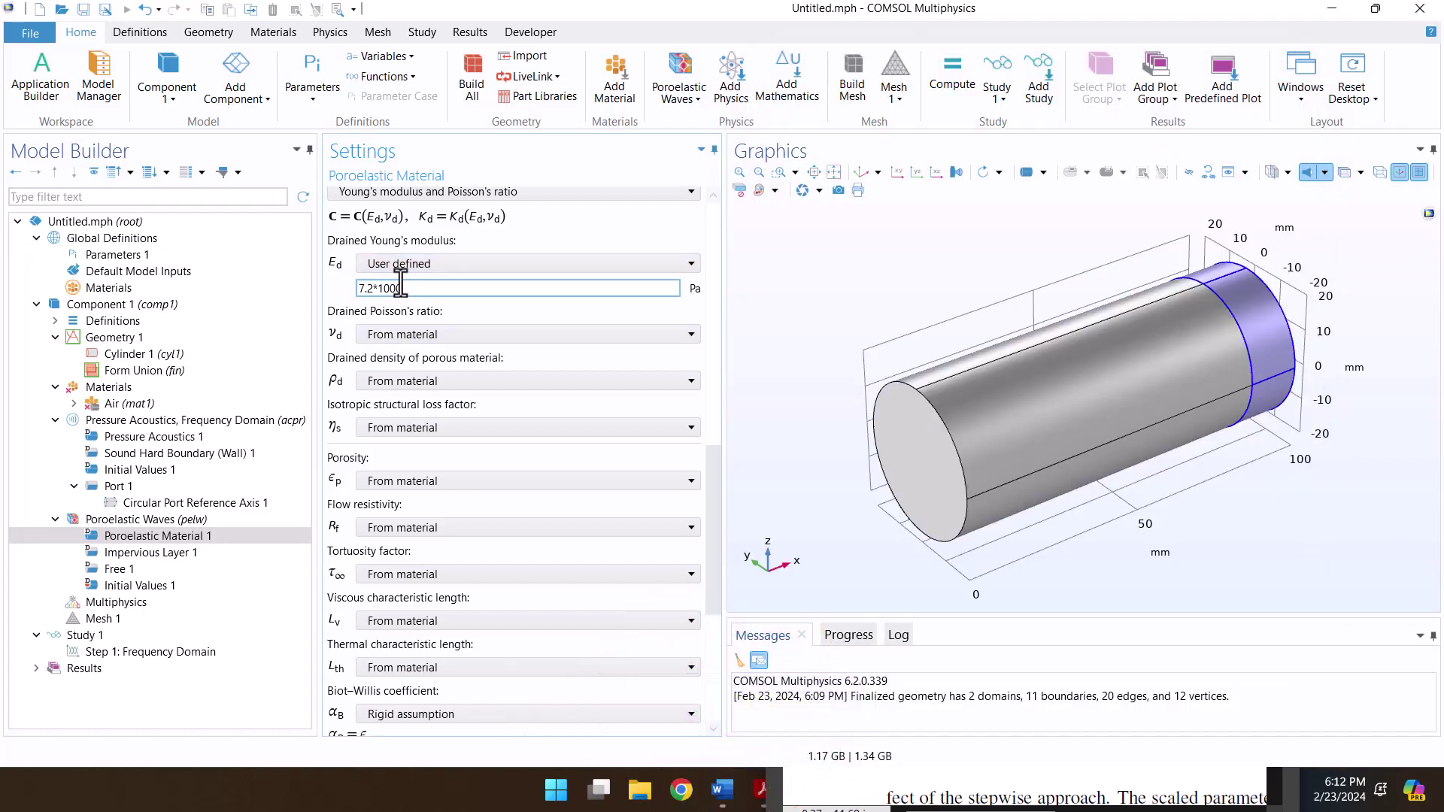
Step: Make the drained Poisson's ratio and drained density user defined, with values 0.07 and 985 kg/m³ from the Material B column
click(408, 330)
click(401, 367)
click(402, 405)
click(404, 435)
scroll(405, 447, down, 2)
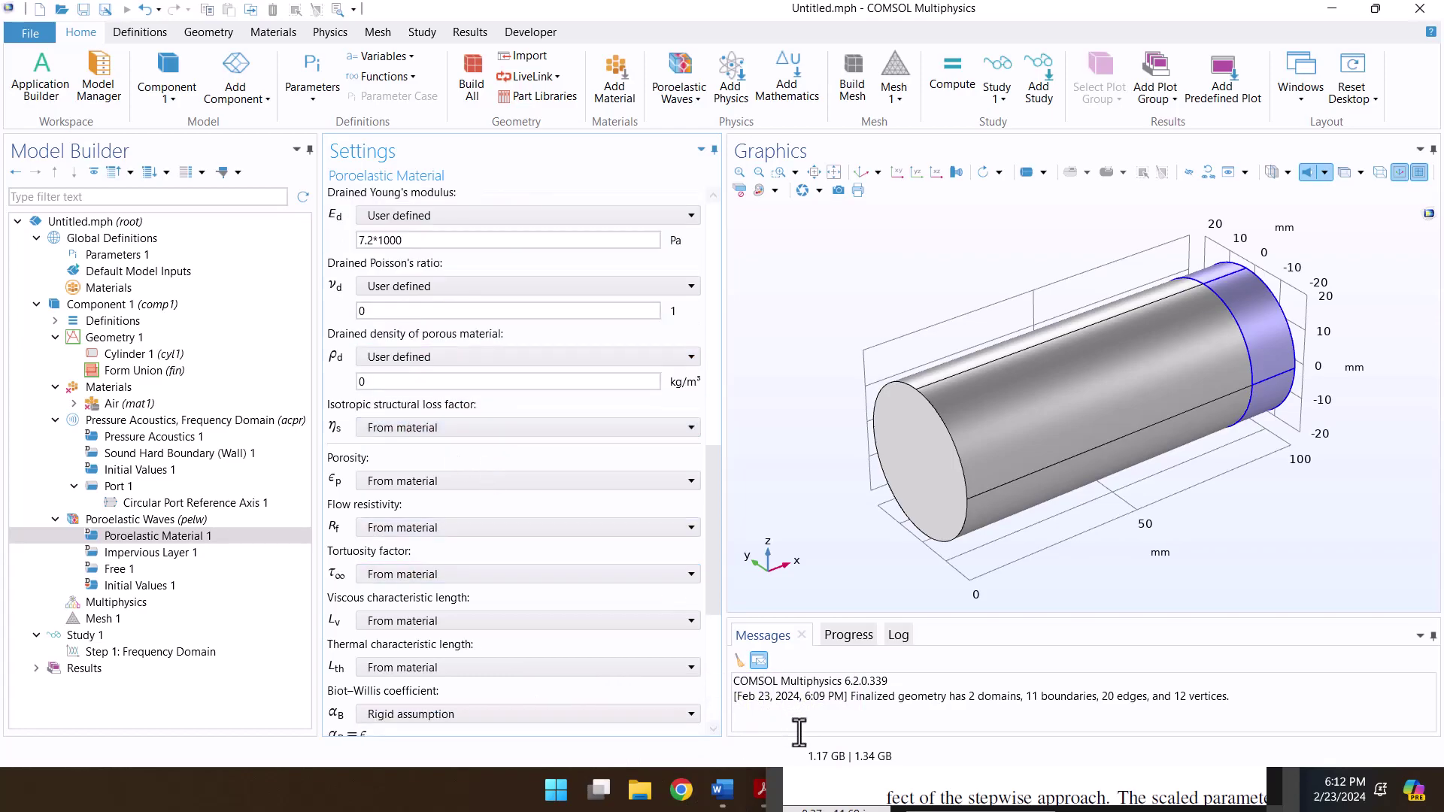
click(816, 774)
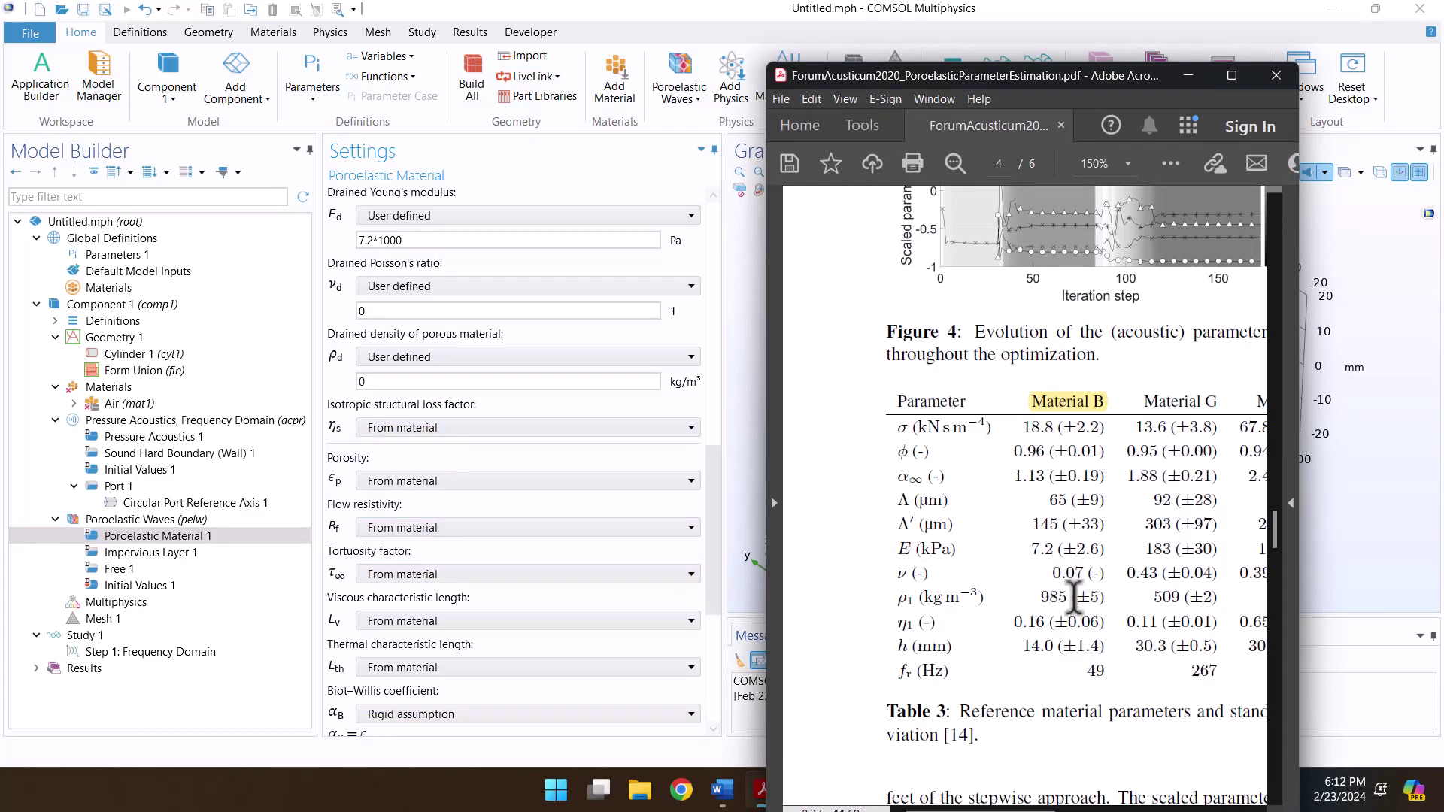
click(416, 311)
click(416, 382)
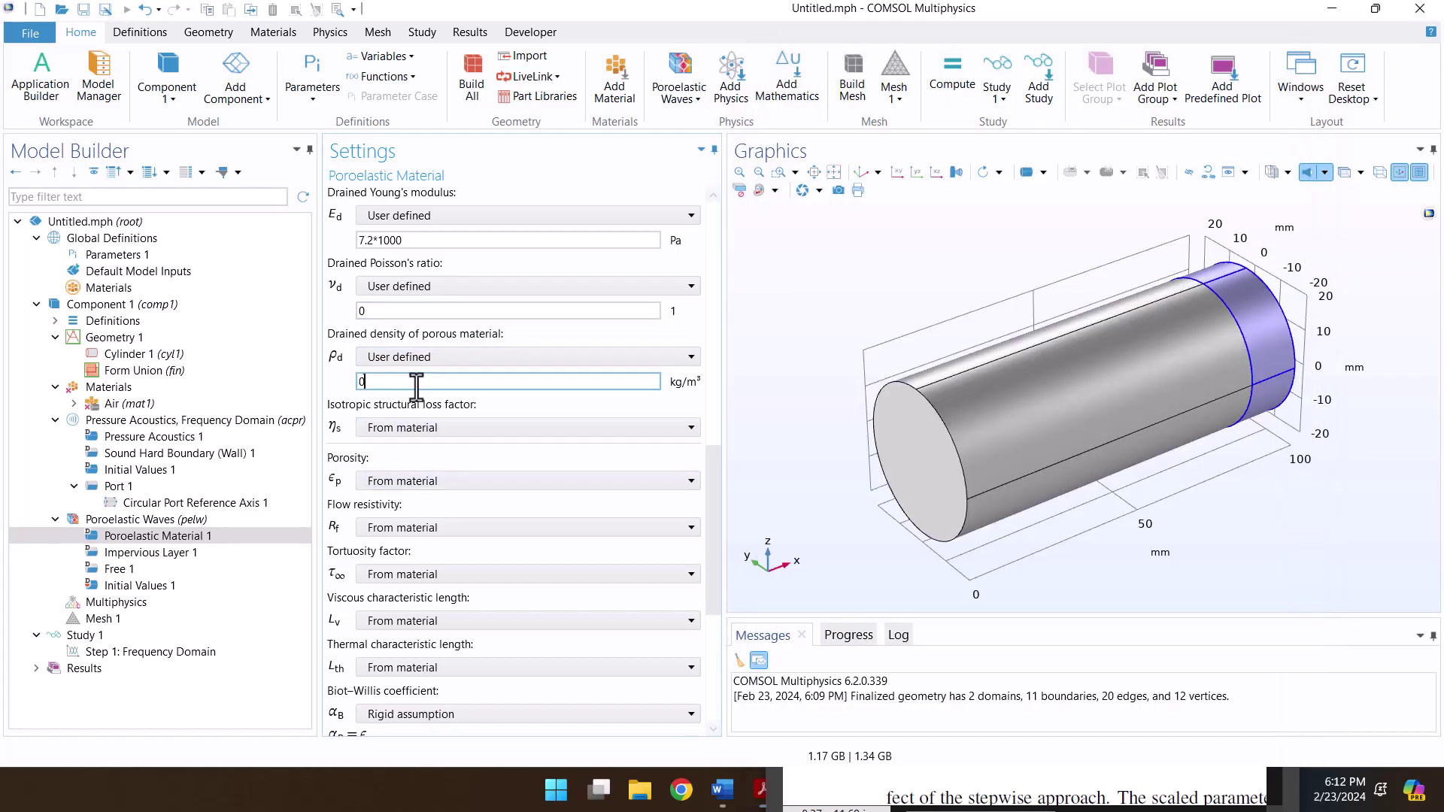
text(985)
click(400, 310)
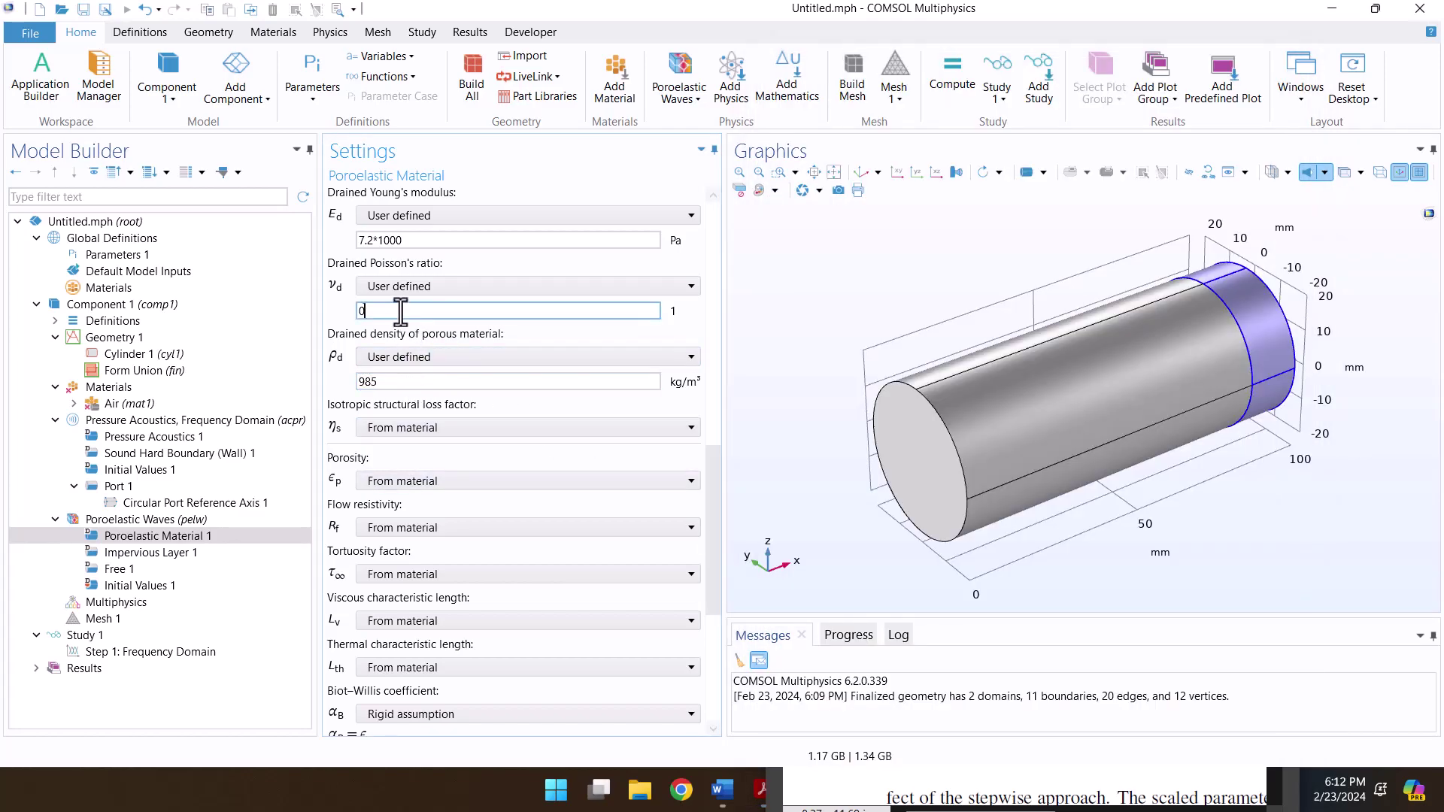
Step: Make the isotropic structural loss factor user defined and set it to Material B's value of 0.16
click(406, 430)
click(406, 465)
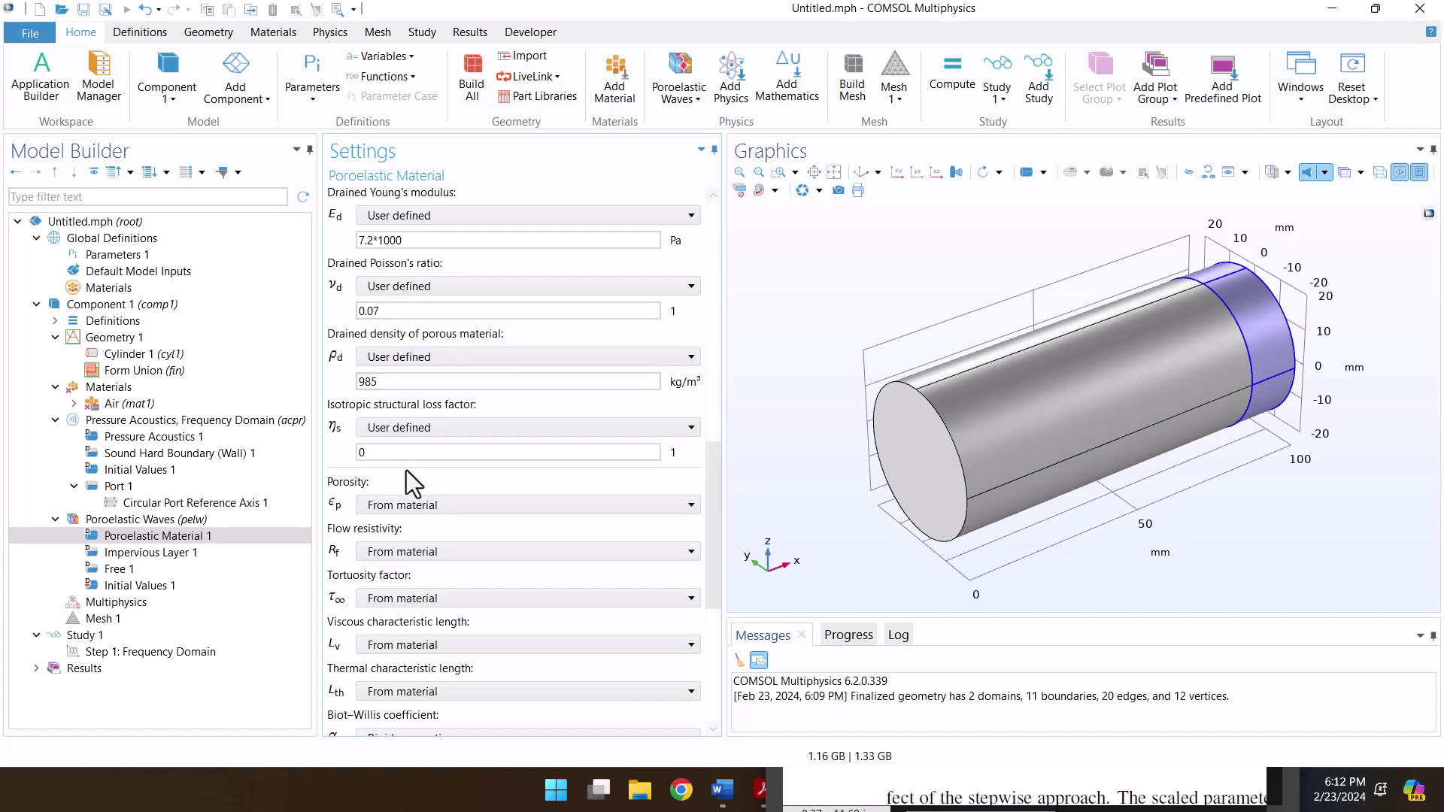
click(820, 791)
mouse_move(820, 790)
mouse_down()
mouse_move(873, 756)
mouse_move(932, 632)
mouse_move(1012, 624)
mouse_move(514, 466)
mouse_up()
click(501, 452)
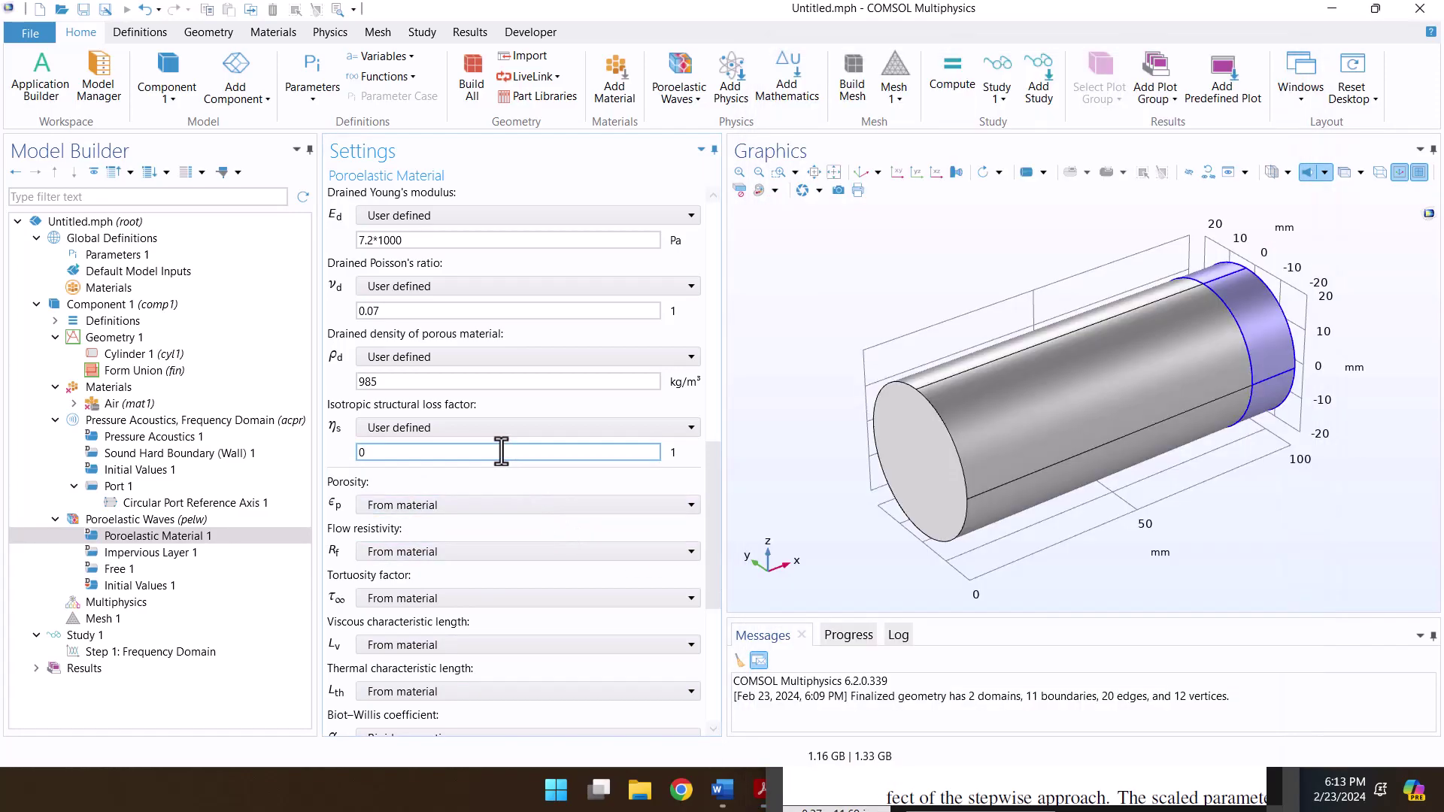
text(.16)
Step: Make the porosity and flow resistivity user defined, with Material B's values of 0.96 and 18.8*1000 Pa·s/m²
drag(713, 477, 711, 554)
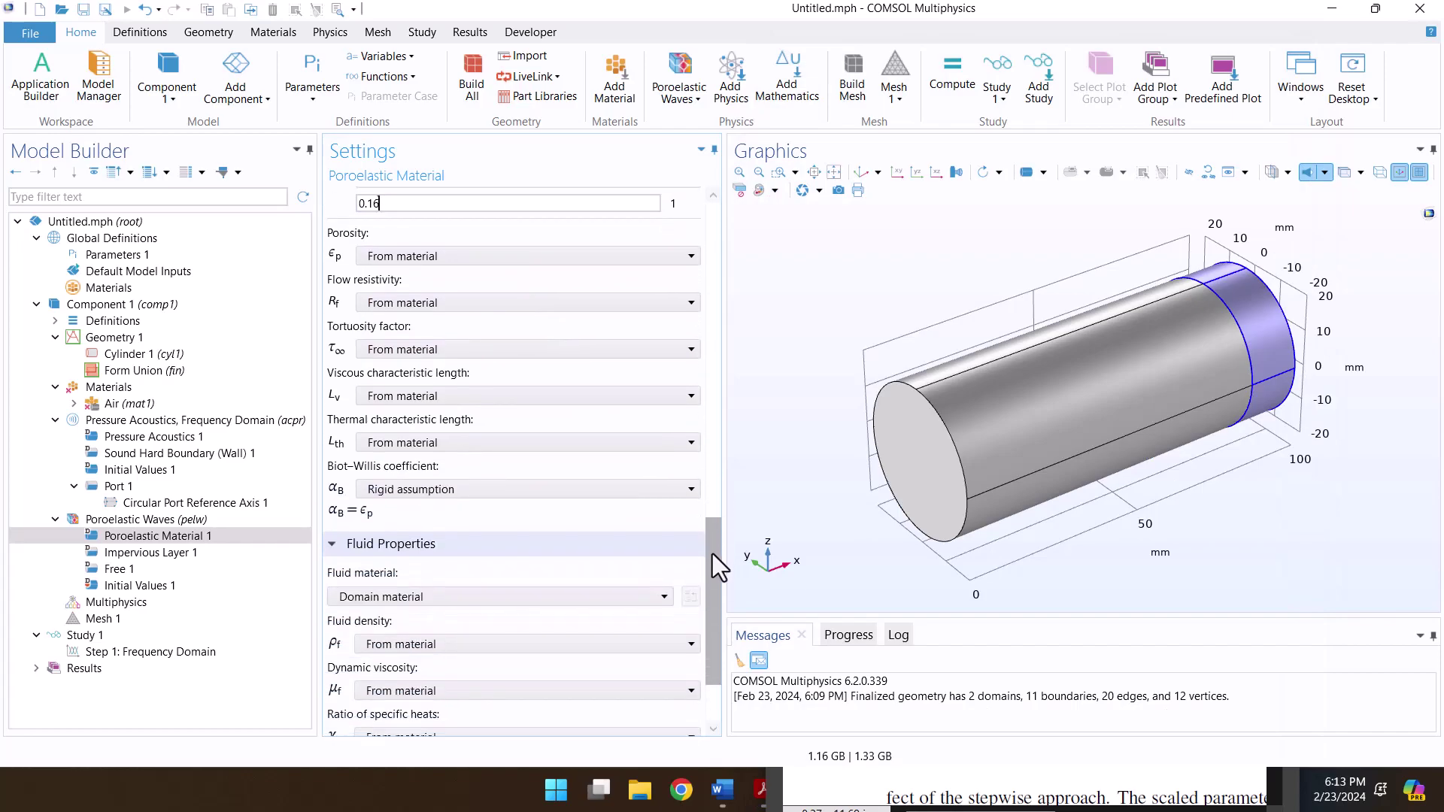
click(376, 260)
click(375, 288)
click(380, 328)
click(385, 363)
click(830, 776)
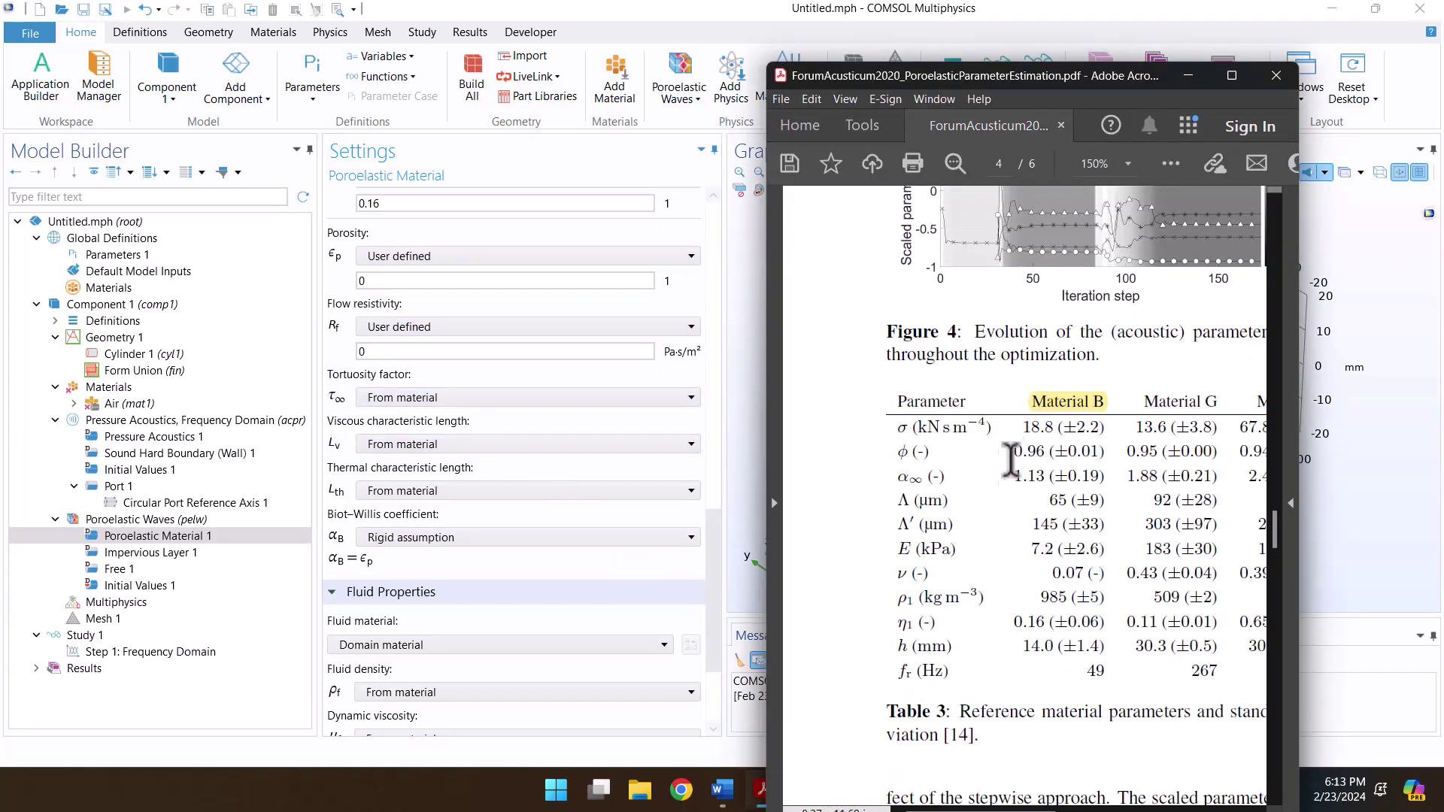
drag(1013, 451, 1047, 440)
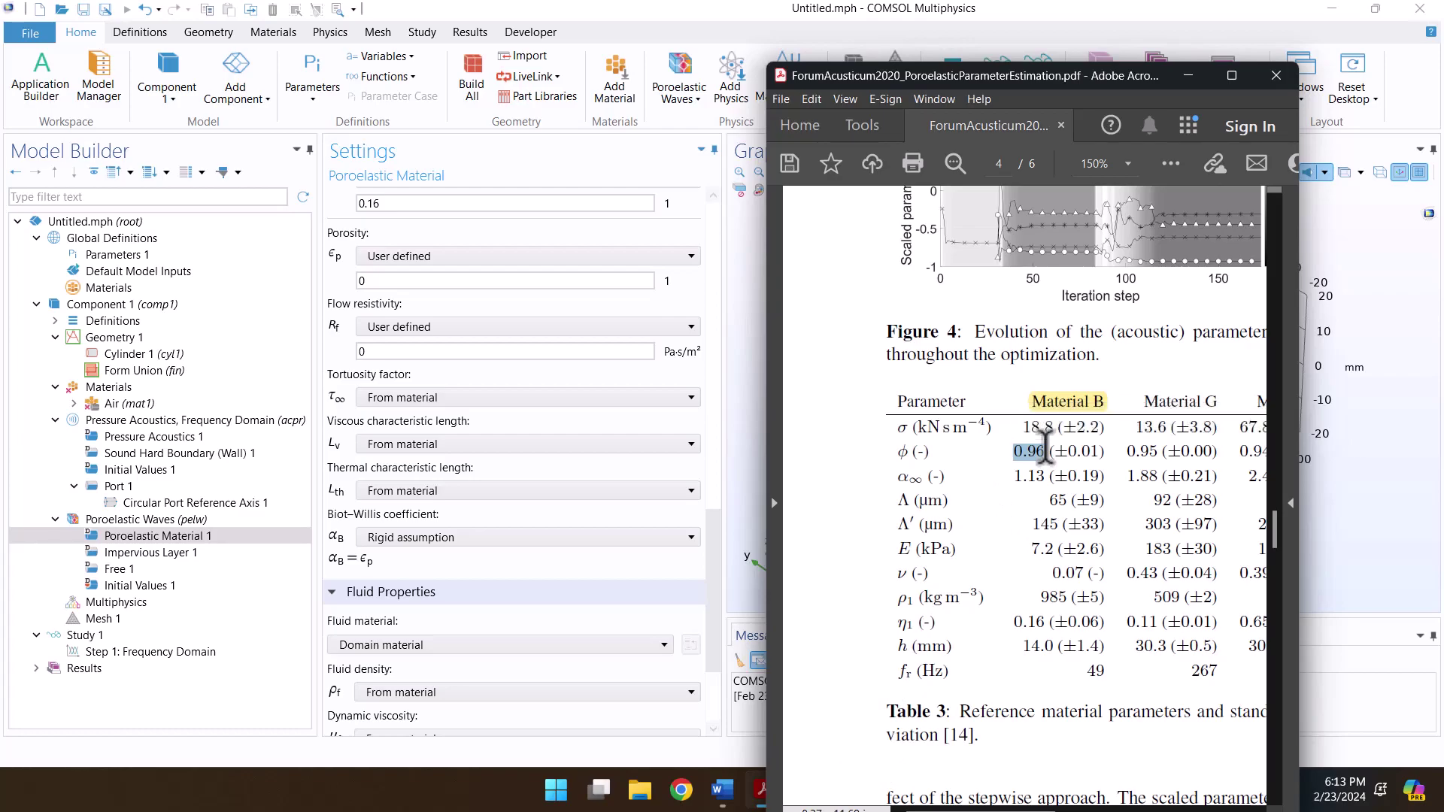
drag(1031, 427, 1053, 424)
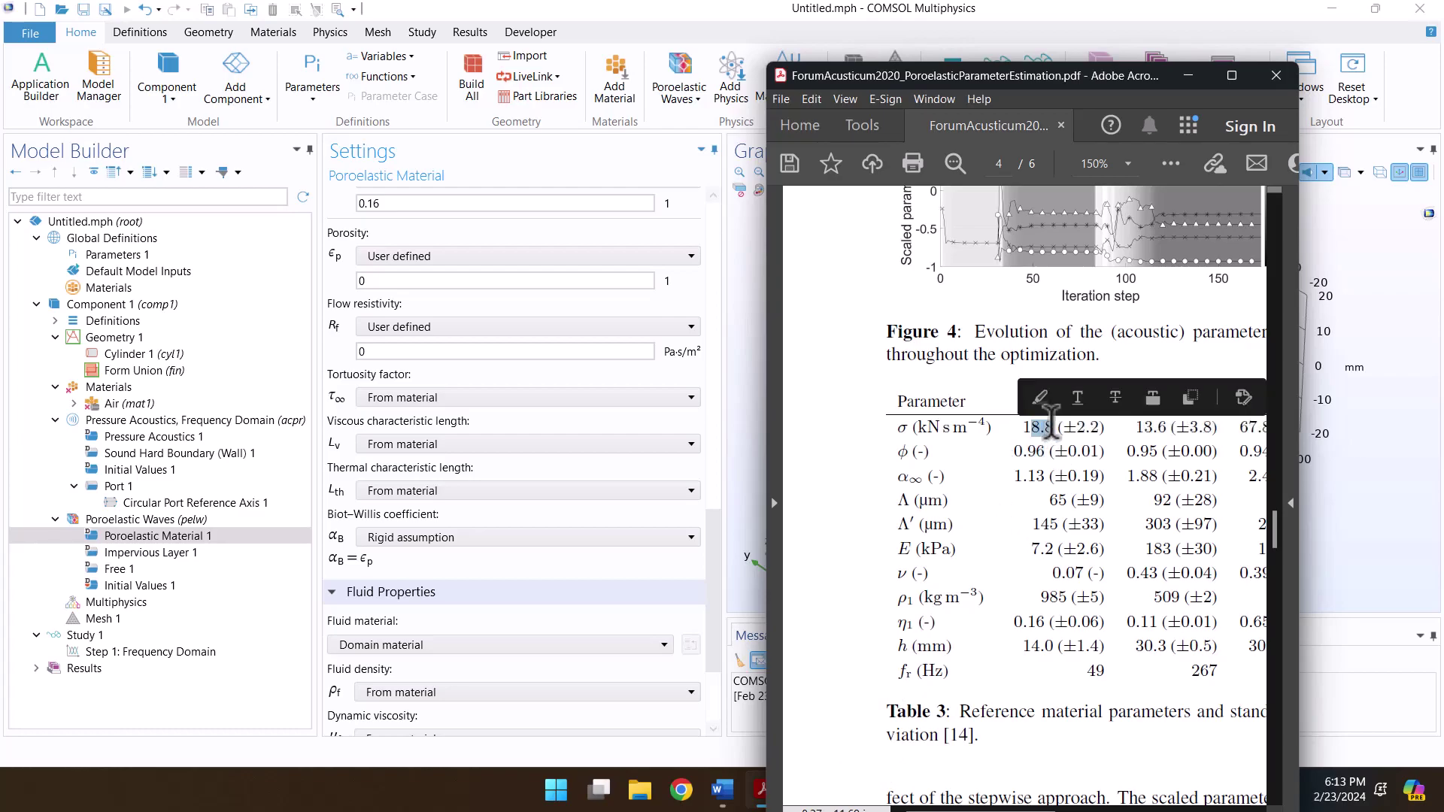
click(423, 281)
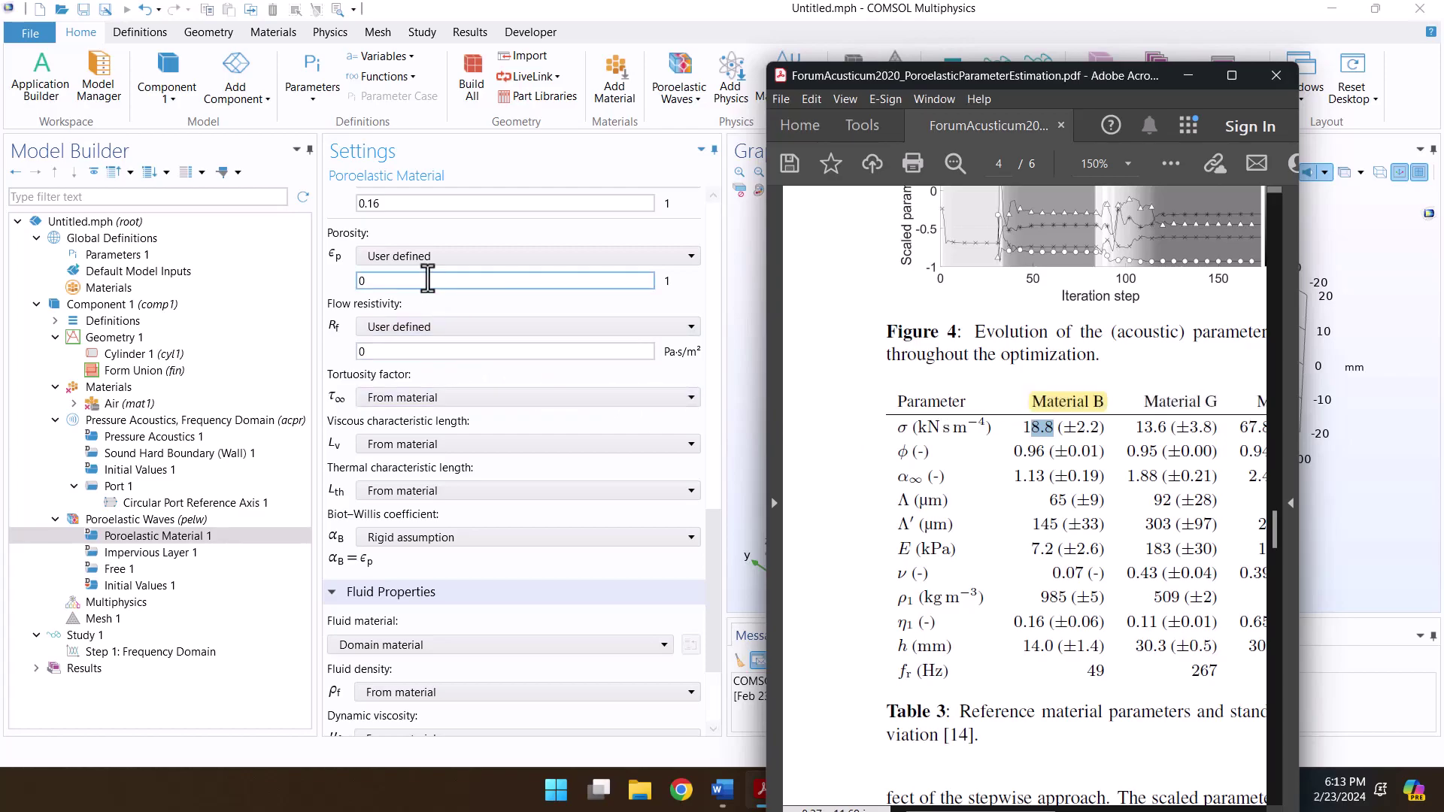
text(.96)
key(Tab)
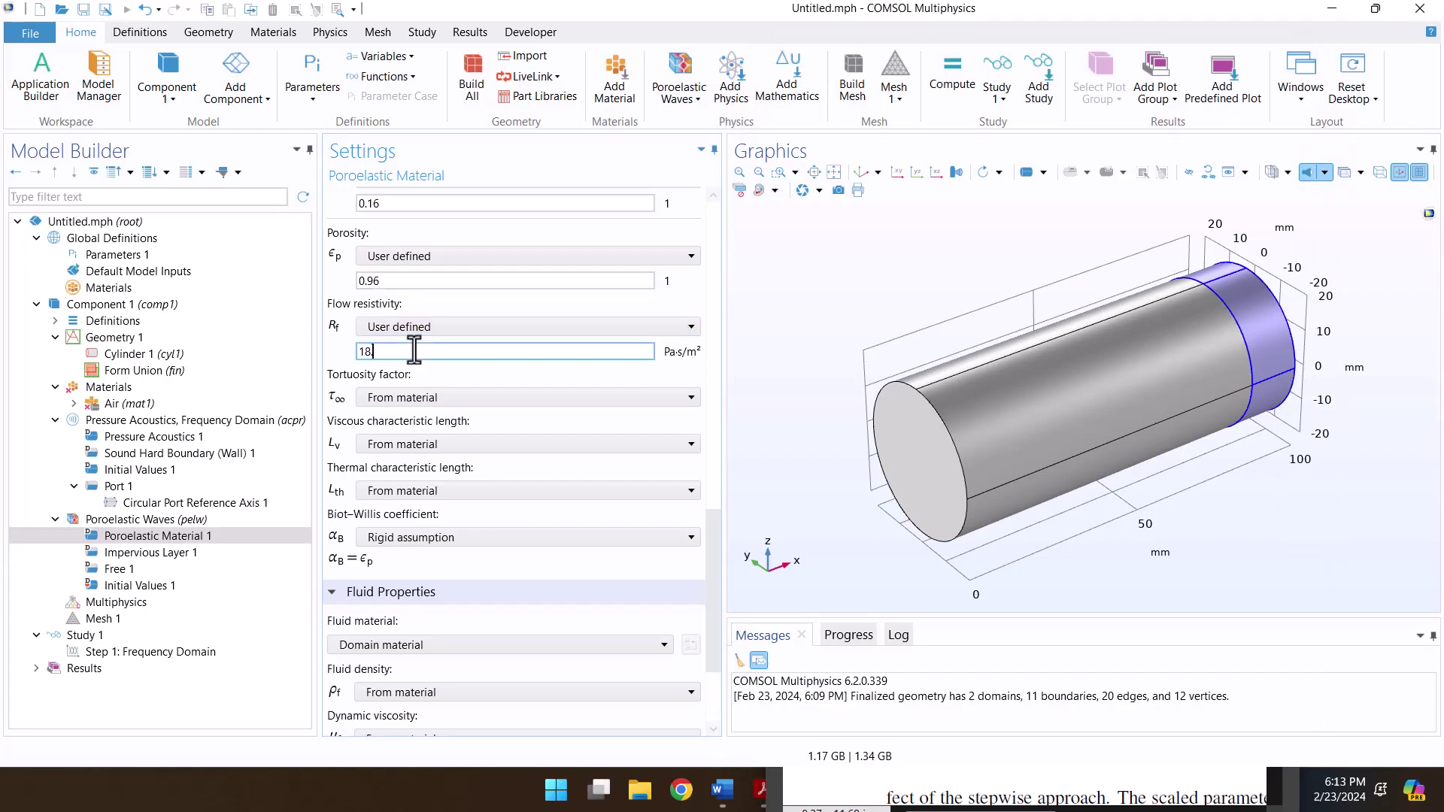
text(18.8*1000)
Step: Set a user-defined tortuosity factor of 1.13 and switch the viscous characteristic length to user defined
click(407, 394)
click(398, 437)
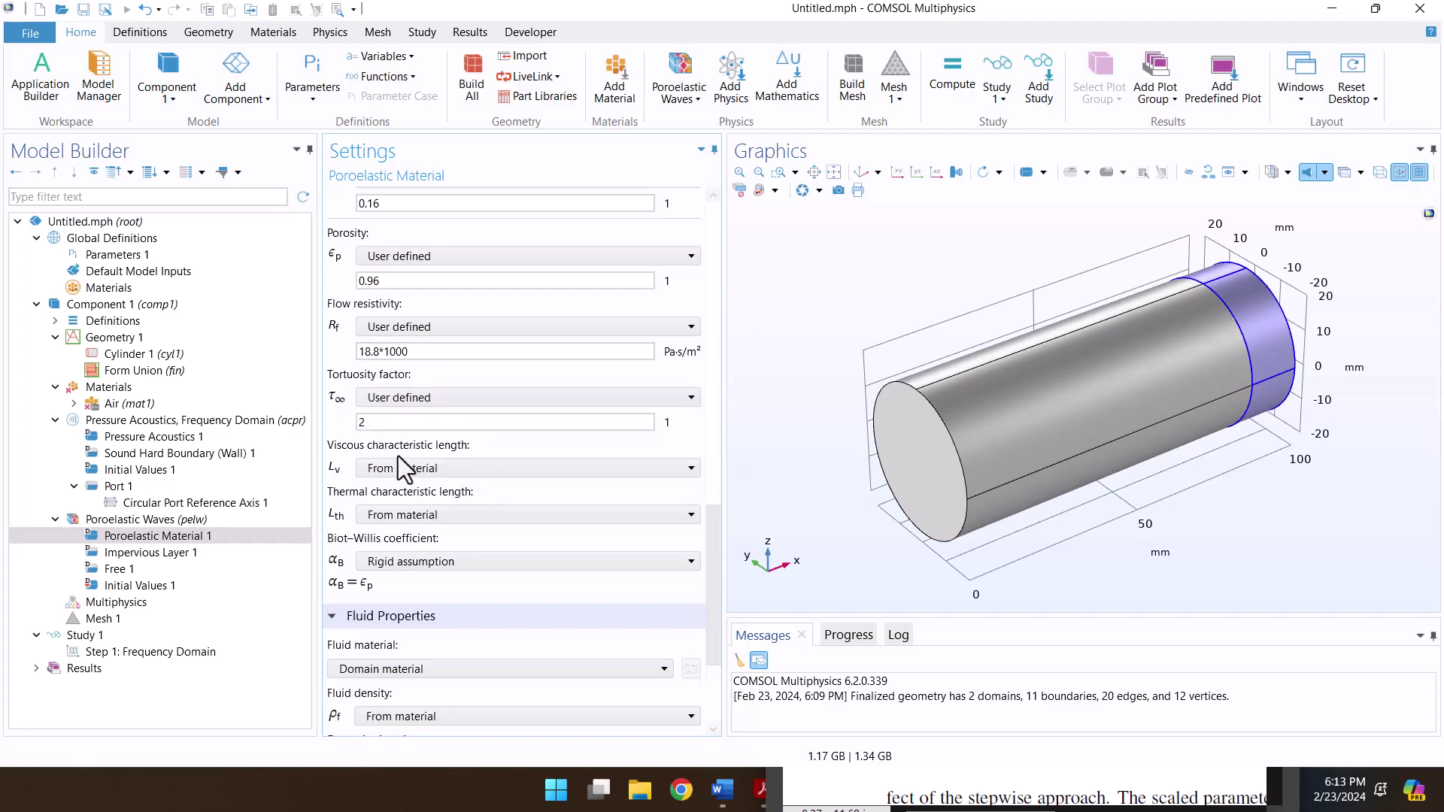
click(399, 468)
click(394, 503)
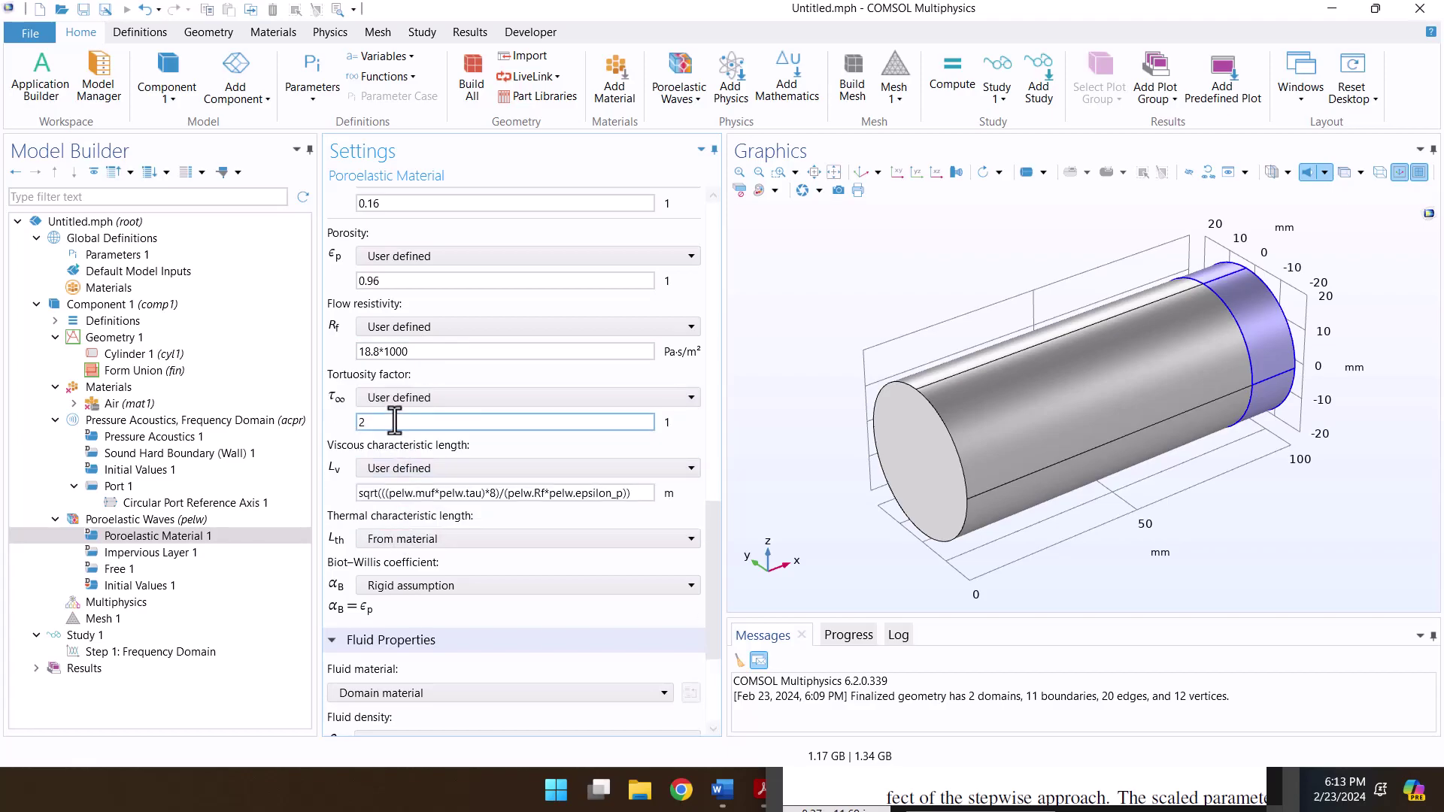
click(863, 782)
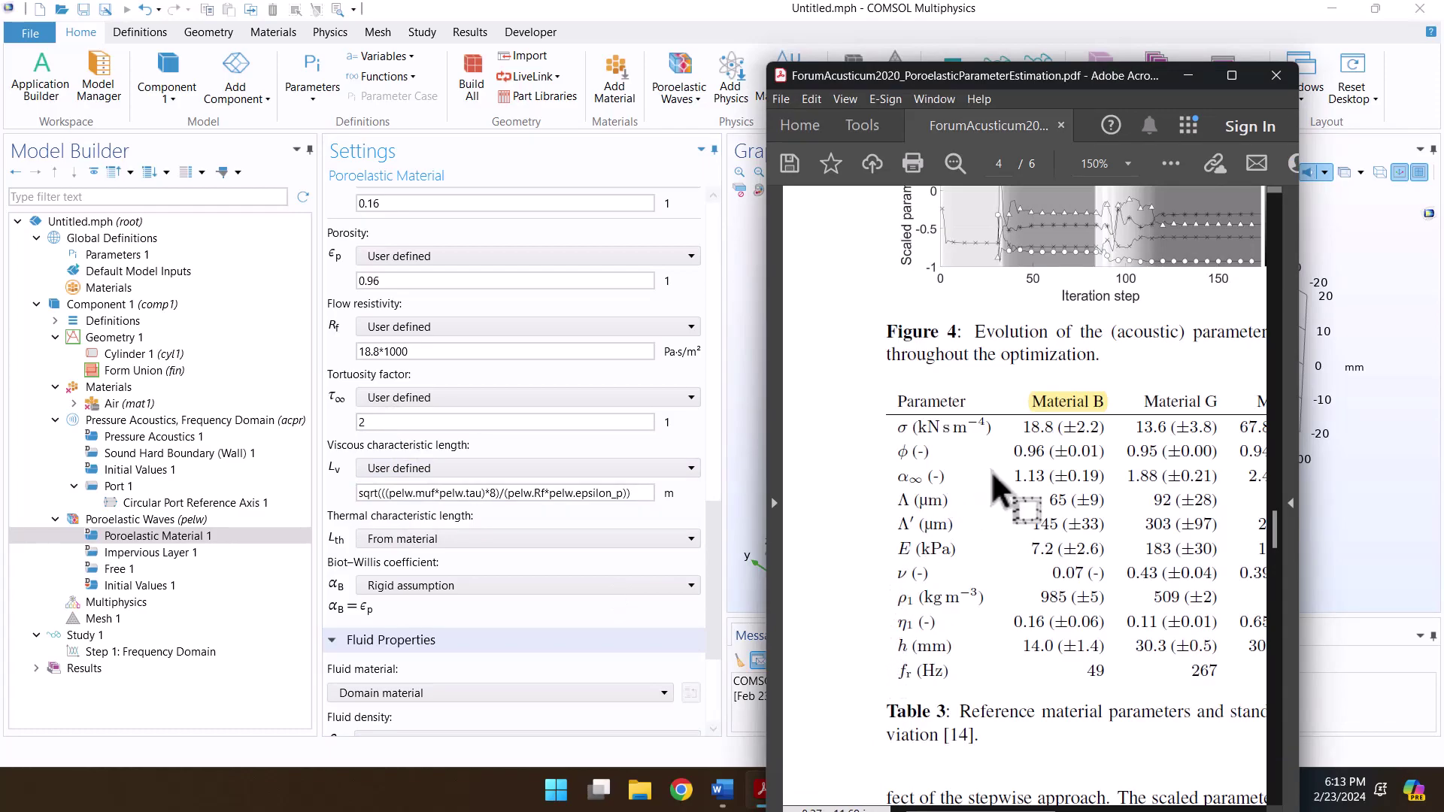
double_click(415, 421)
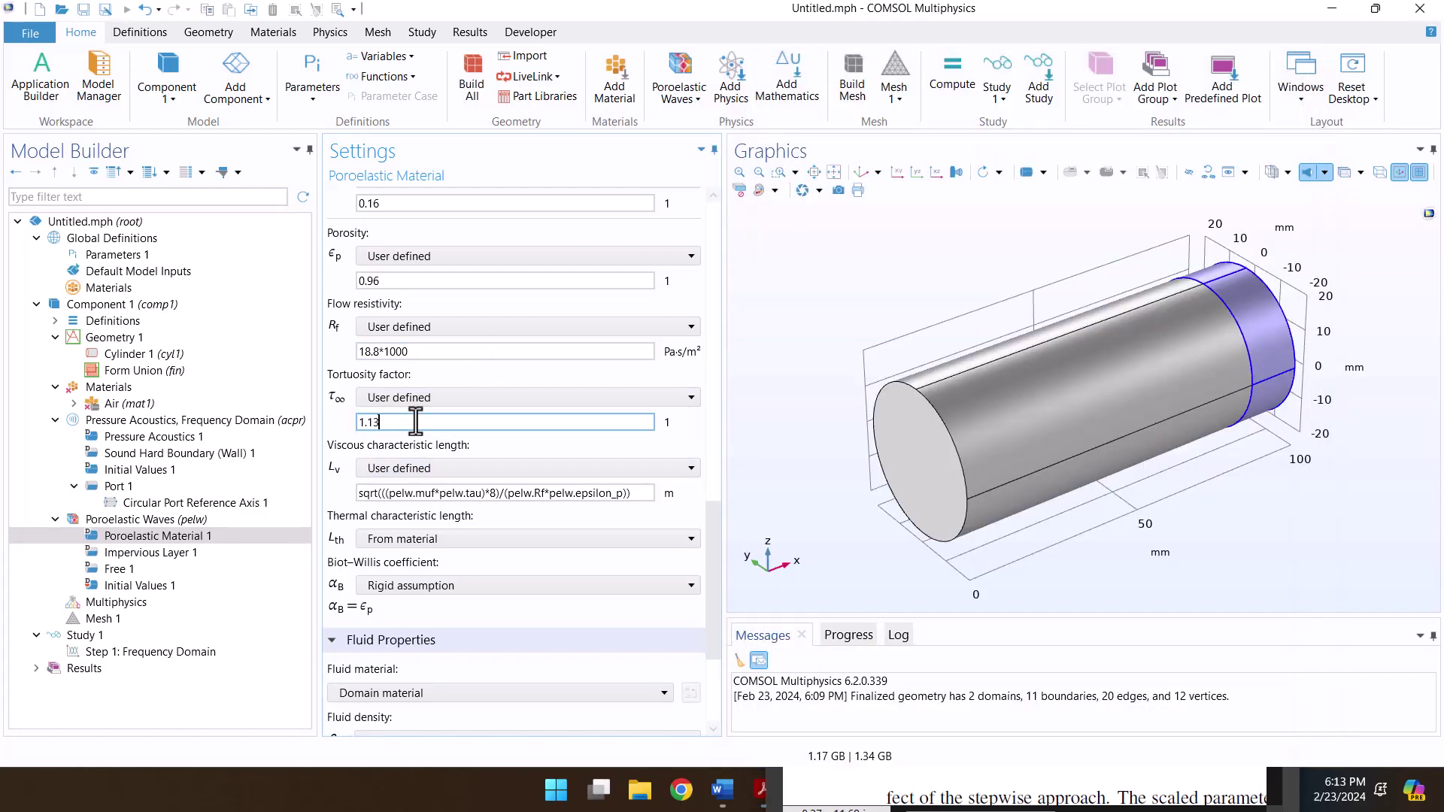
Step: Look up the characteristic lengths in the paper's Table 3 and enter 145 as the viscous characteristic length
click(430, 492)
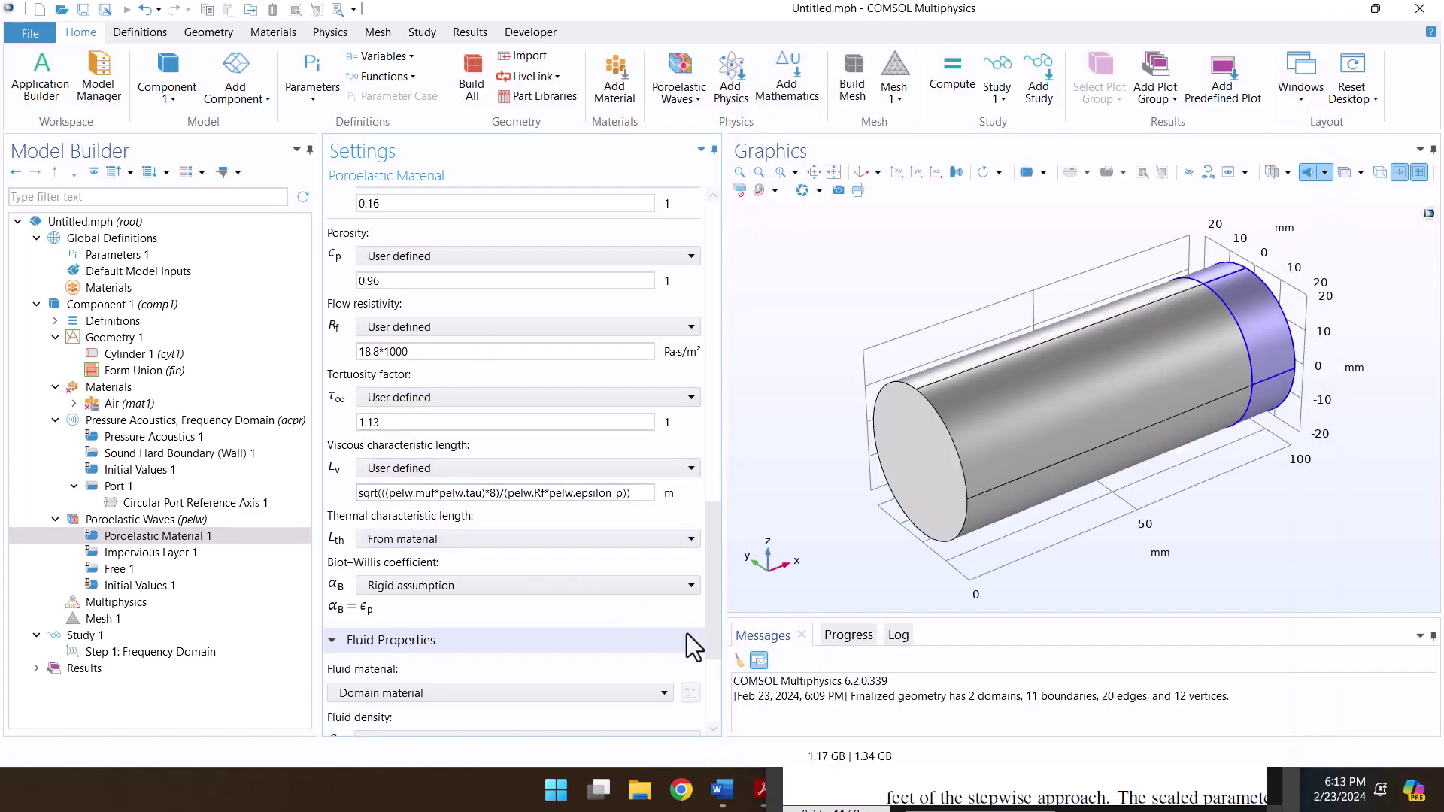
click(829, 775)
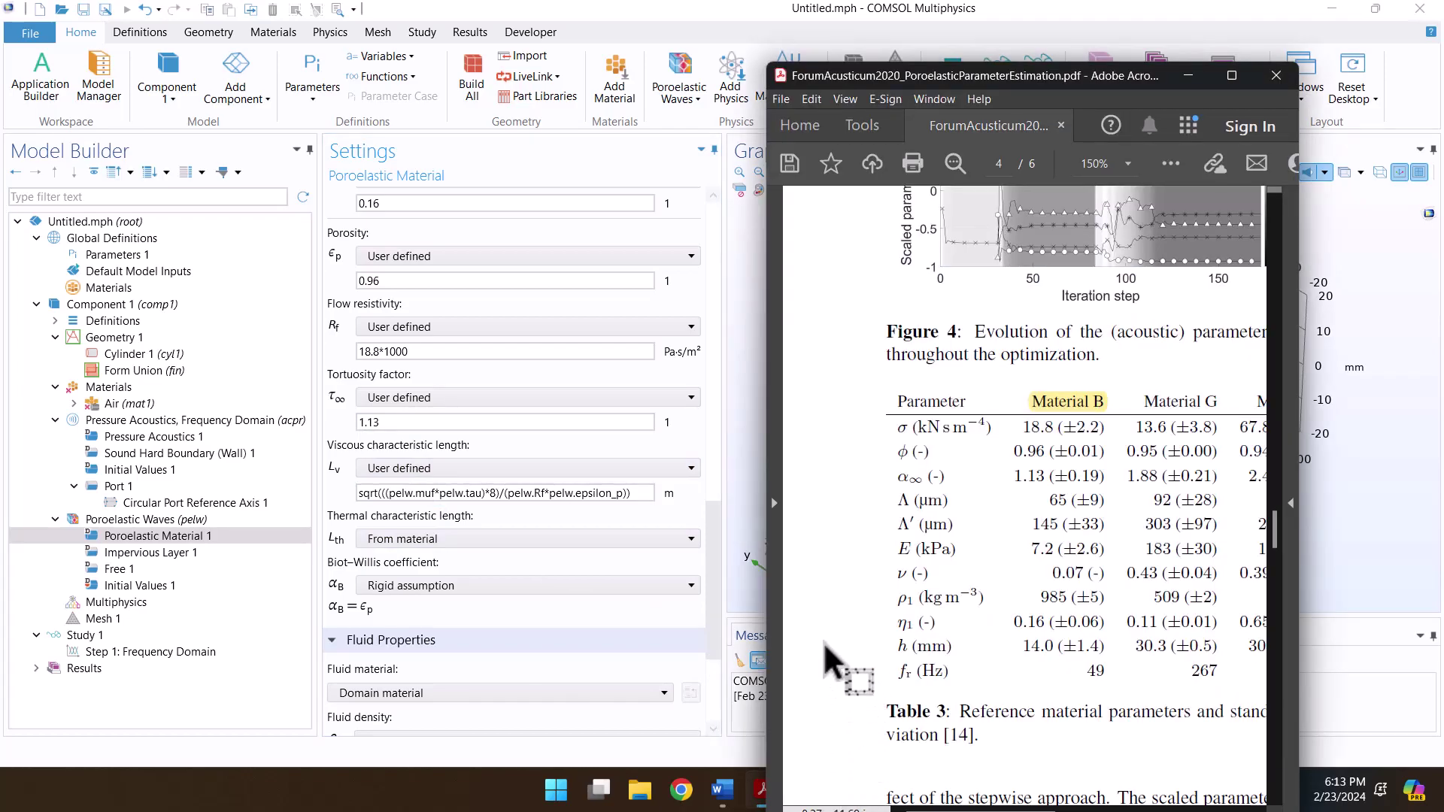
scroll(843, 639, right, 3)
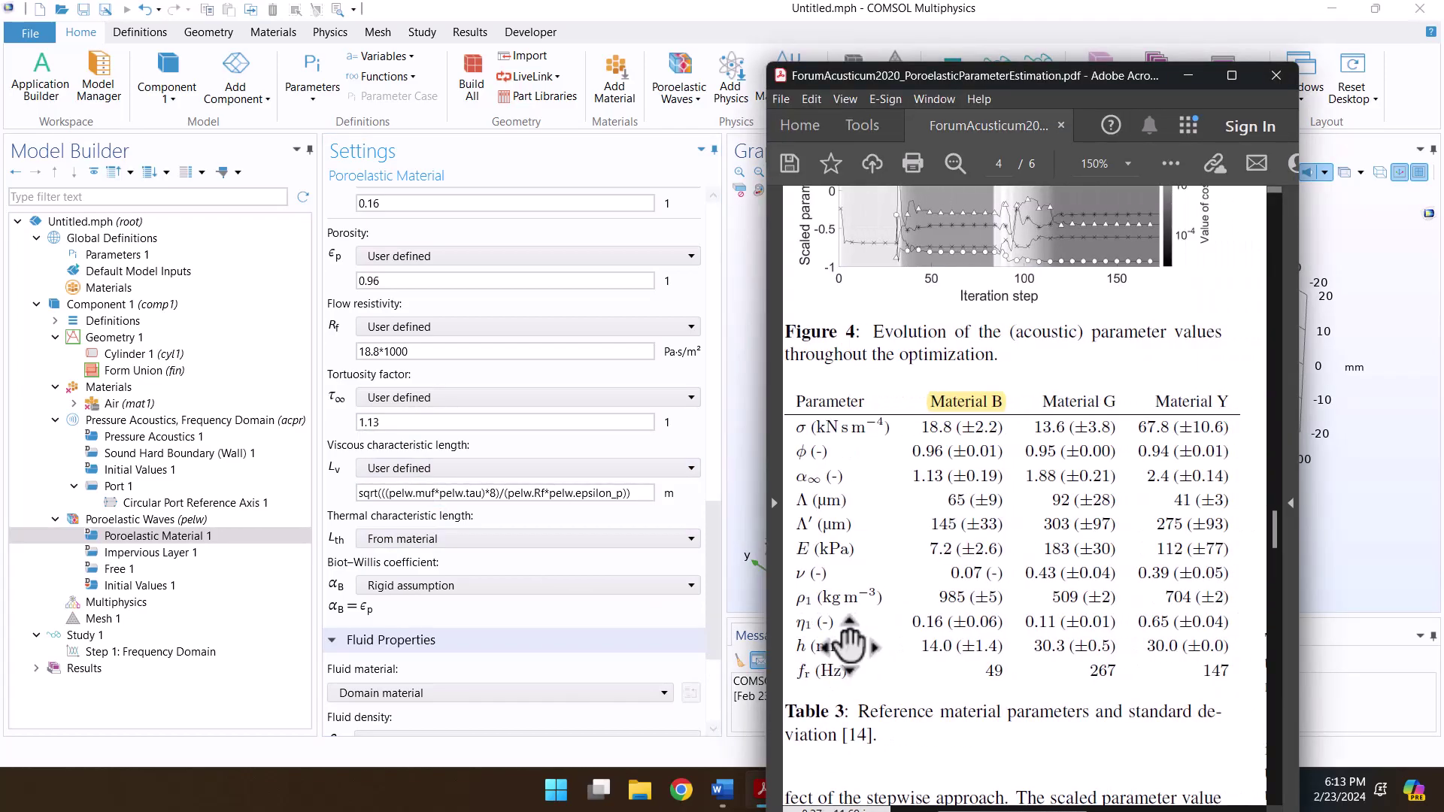
scroll(847, 643, left, 2)
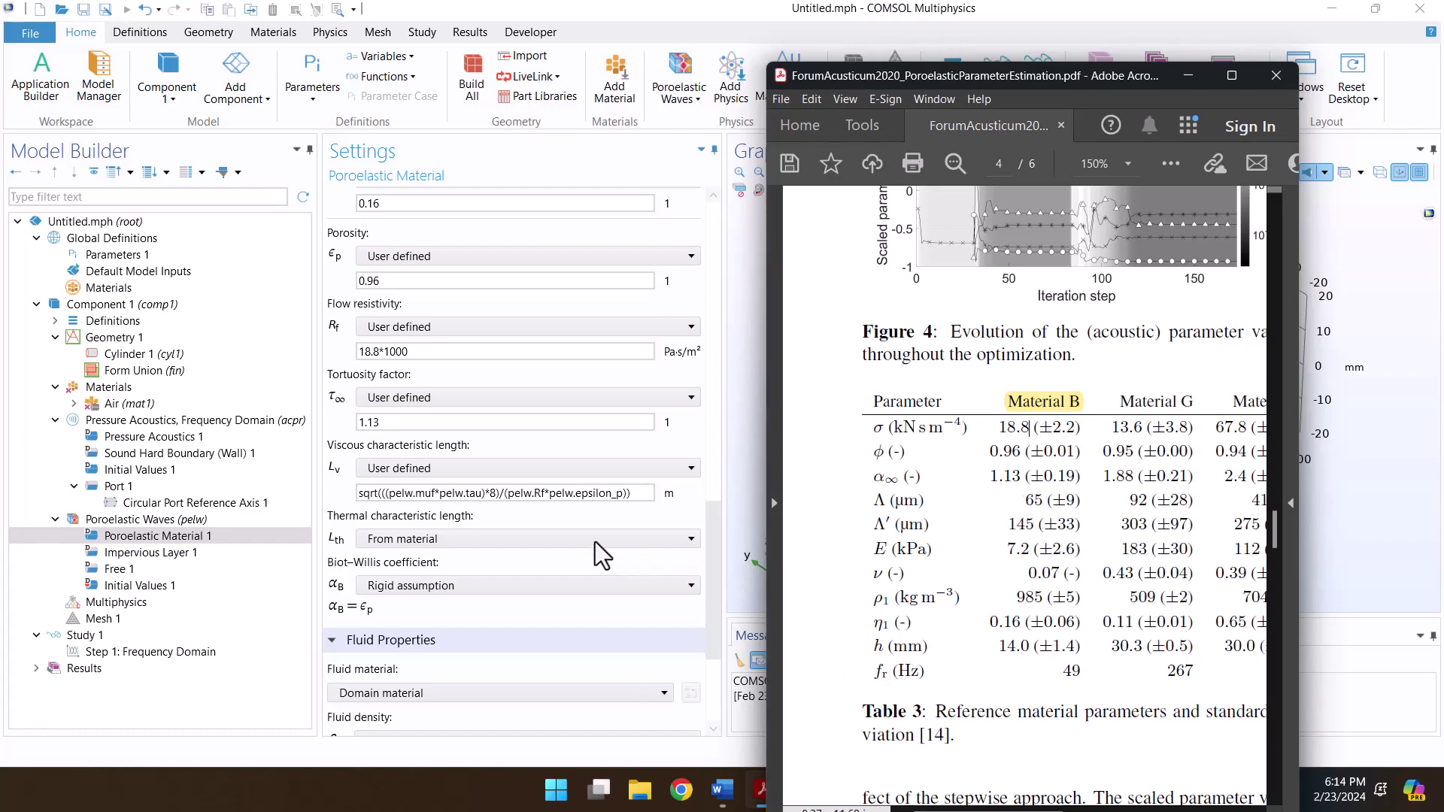
click(536, 493)
key(ctrl+a)
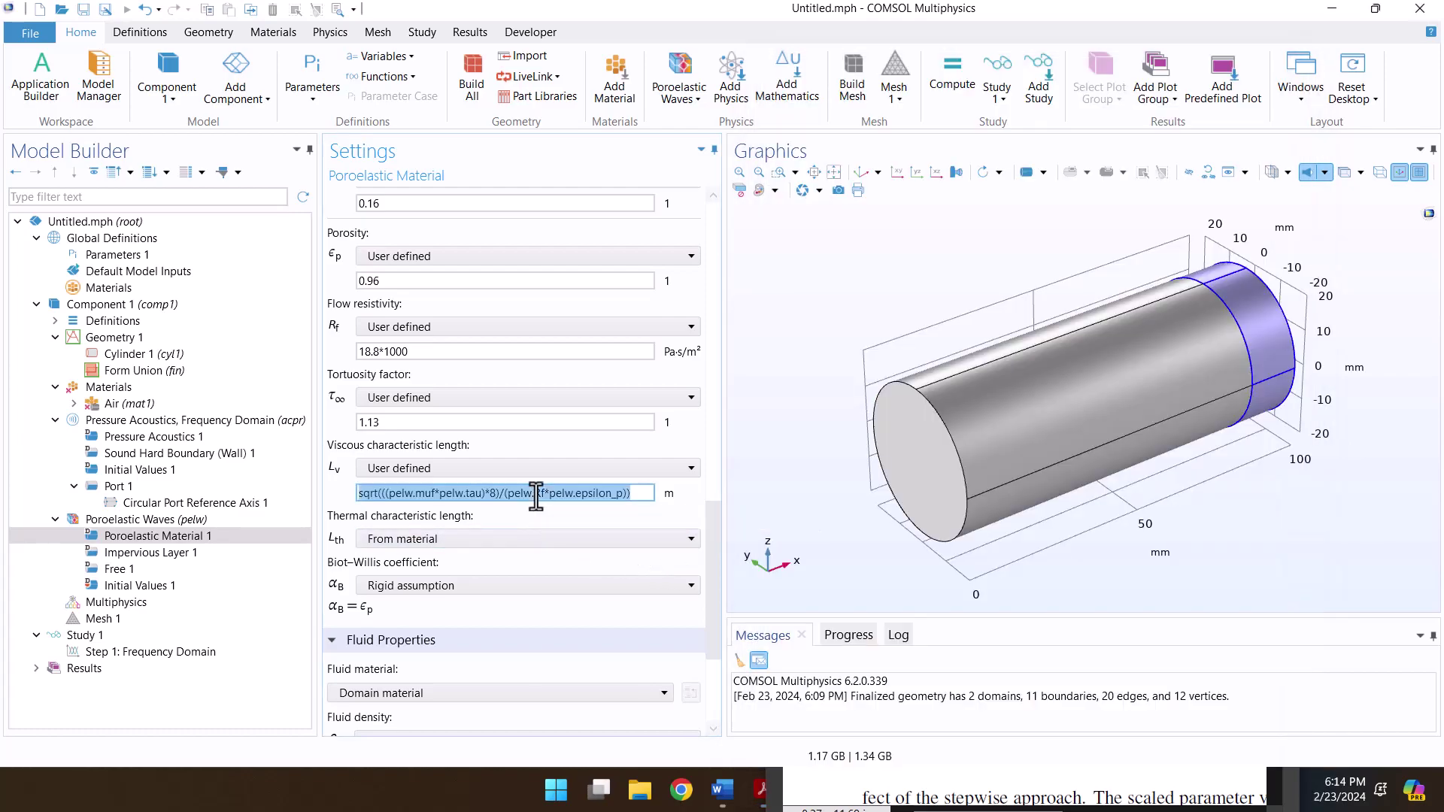
text(145)
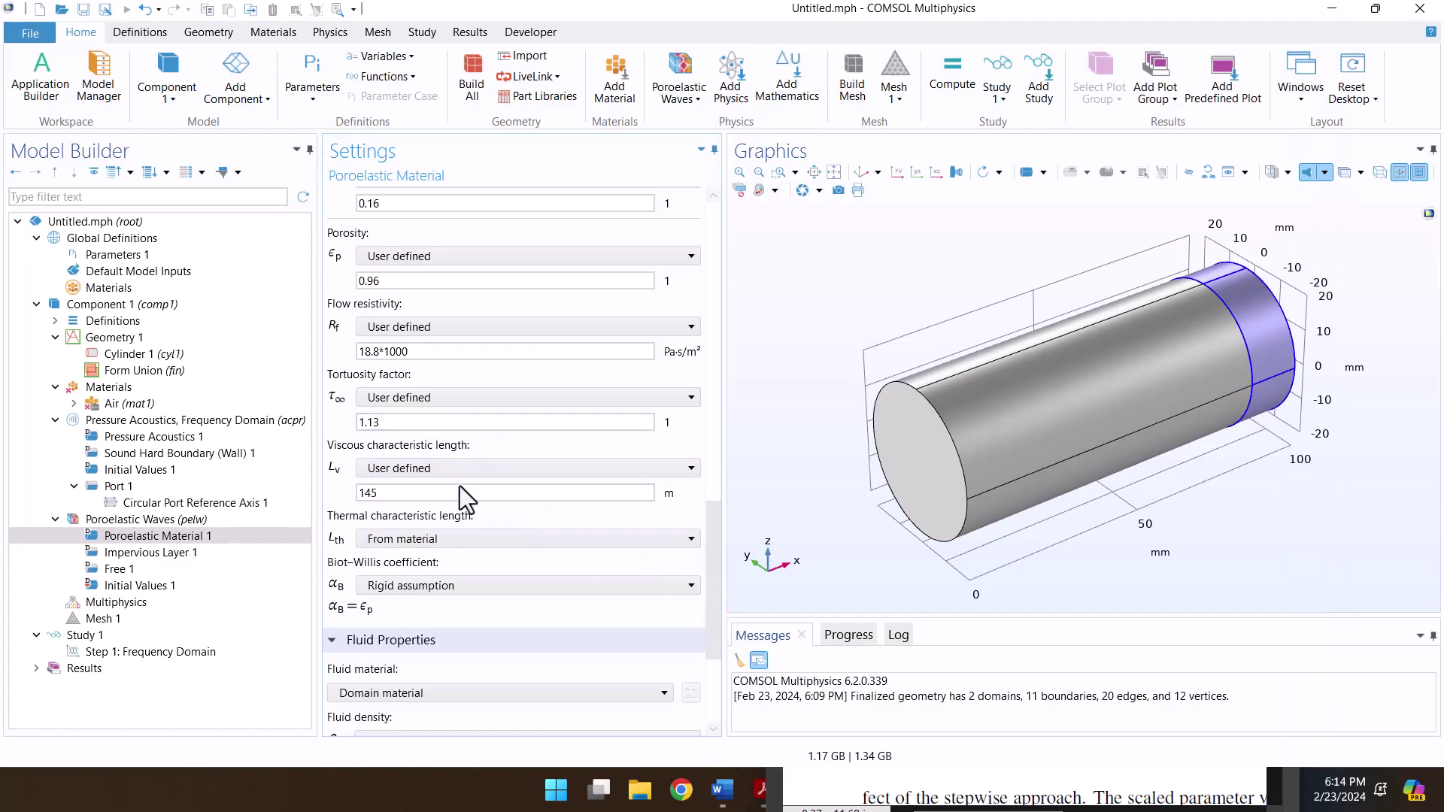
Step: Make the thermal characteristic length user defined at 65e-6 m and correct the viscous characteristic length to 145e-6 m
click(439, 540)
click(426, 573)
click(408, 563)
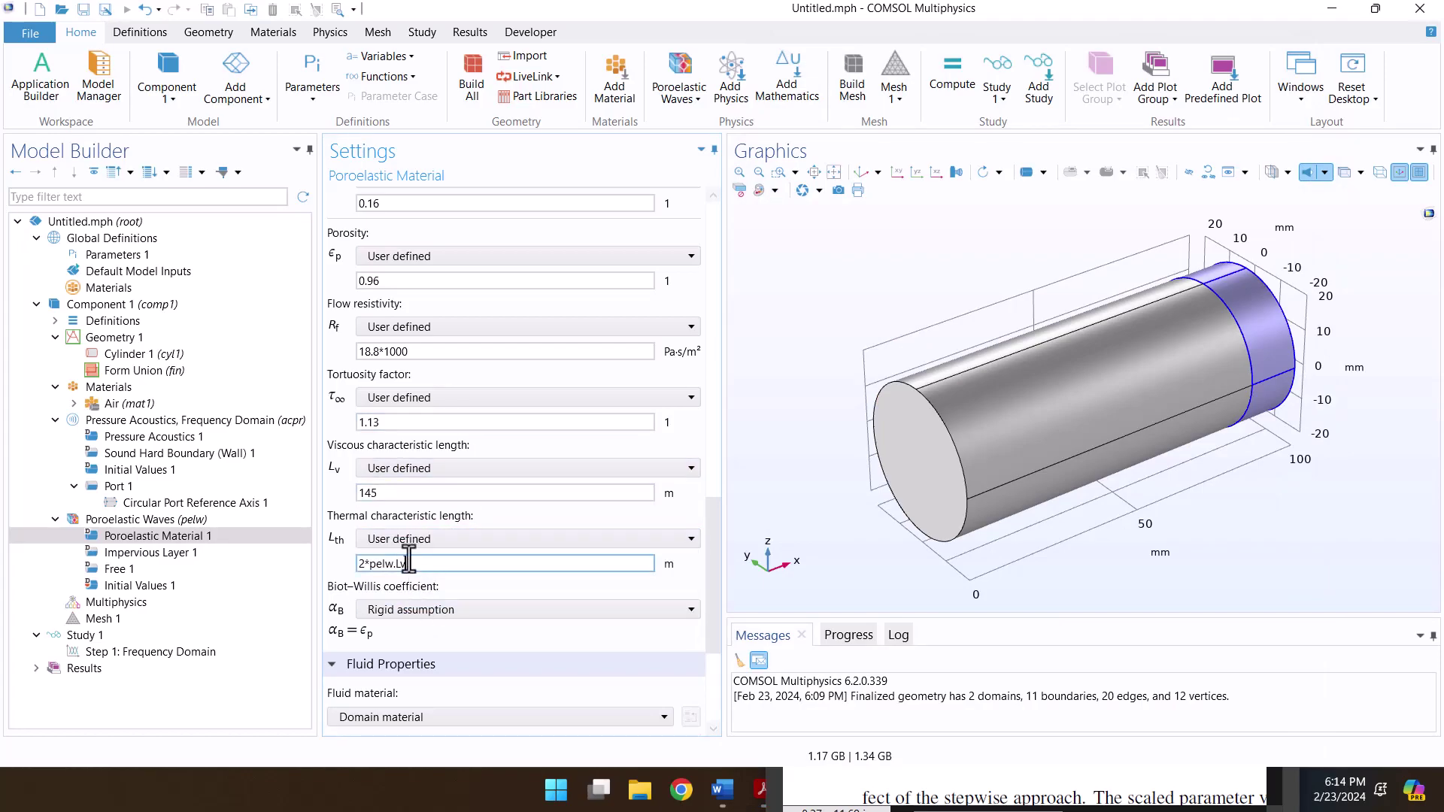
key(ctrl+a)
text(65)
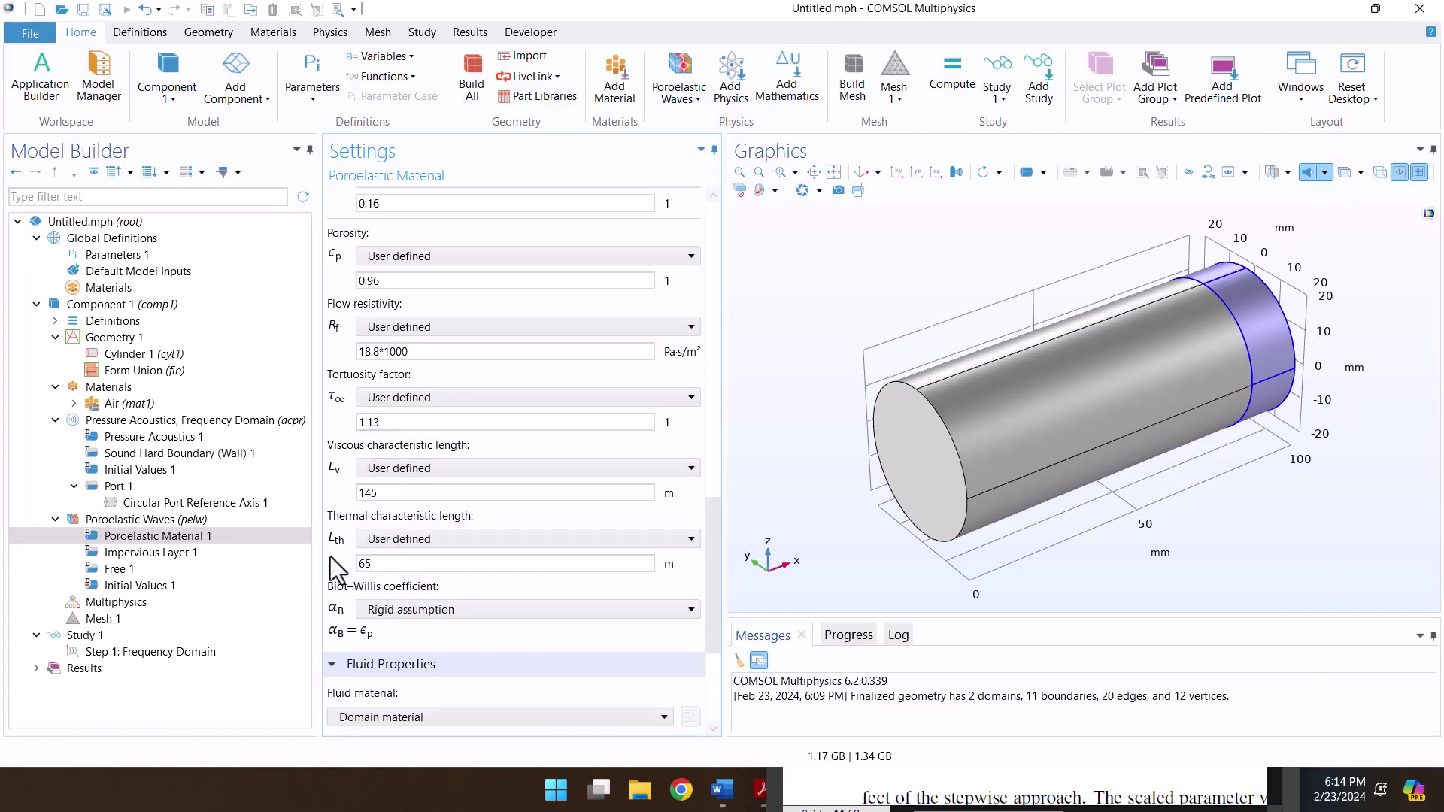
text(ث)
text(e-6)
click(404, 494)
text(e)
Step: Check the material contents of Air in the component's materials
click(74, 403)
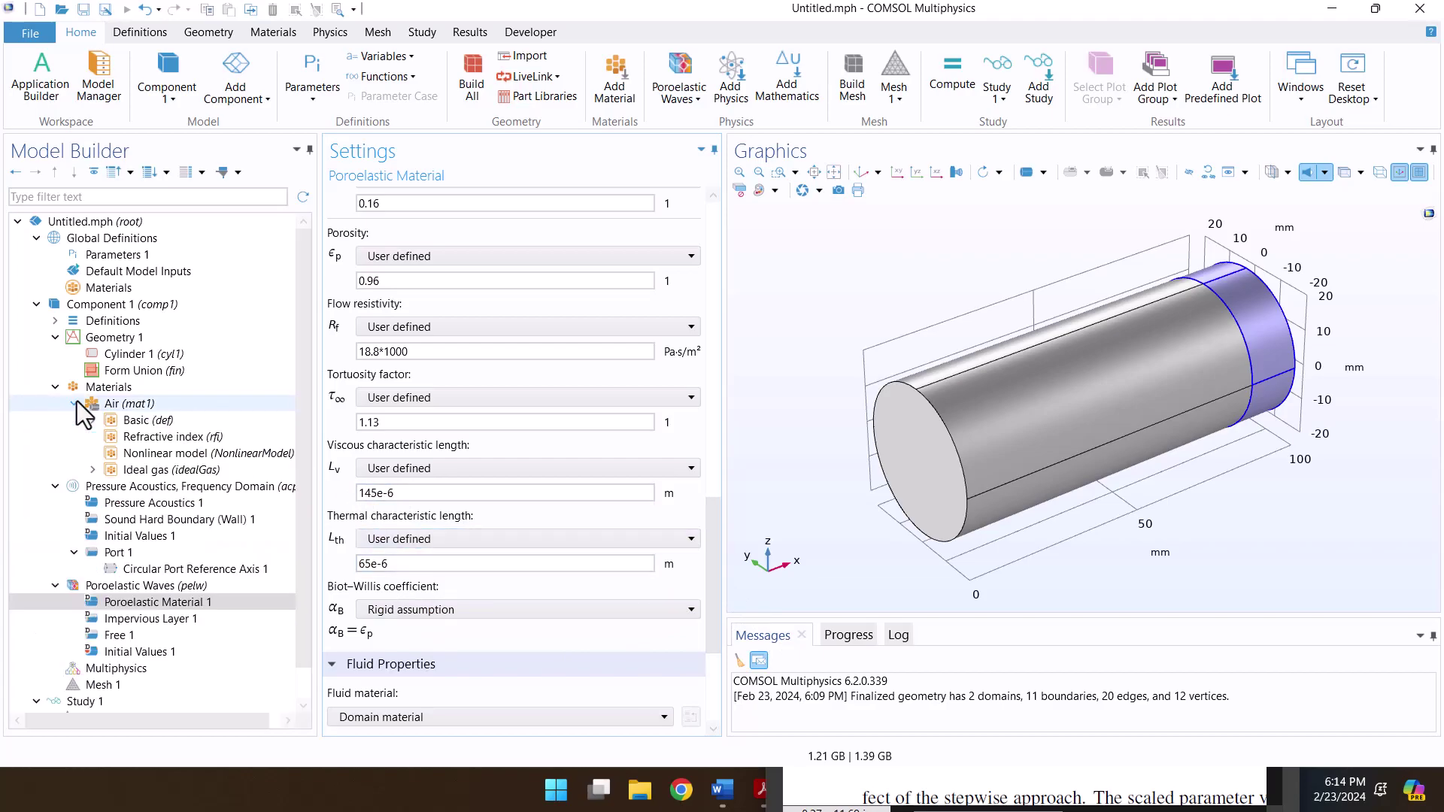
click(110, 402)
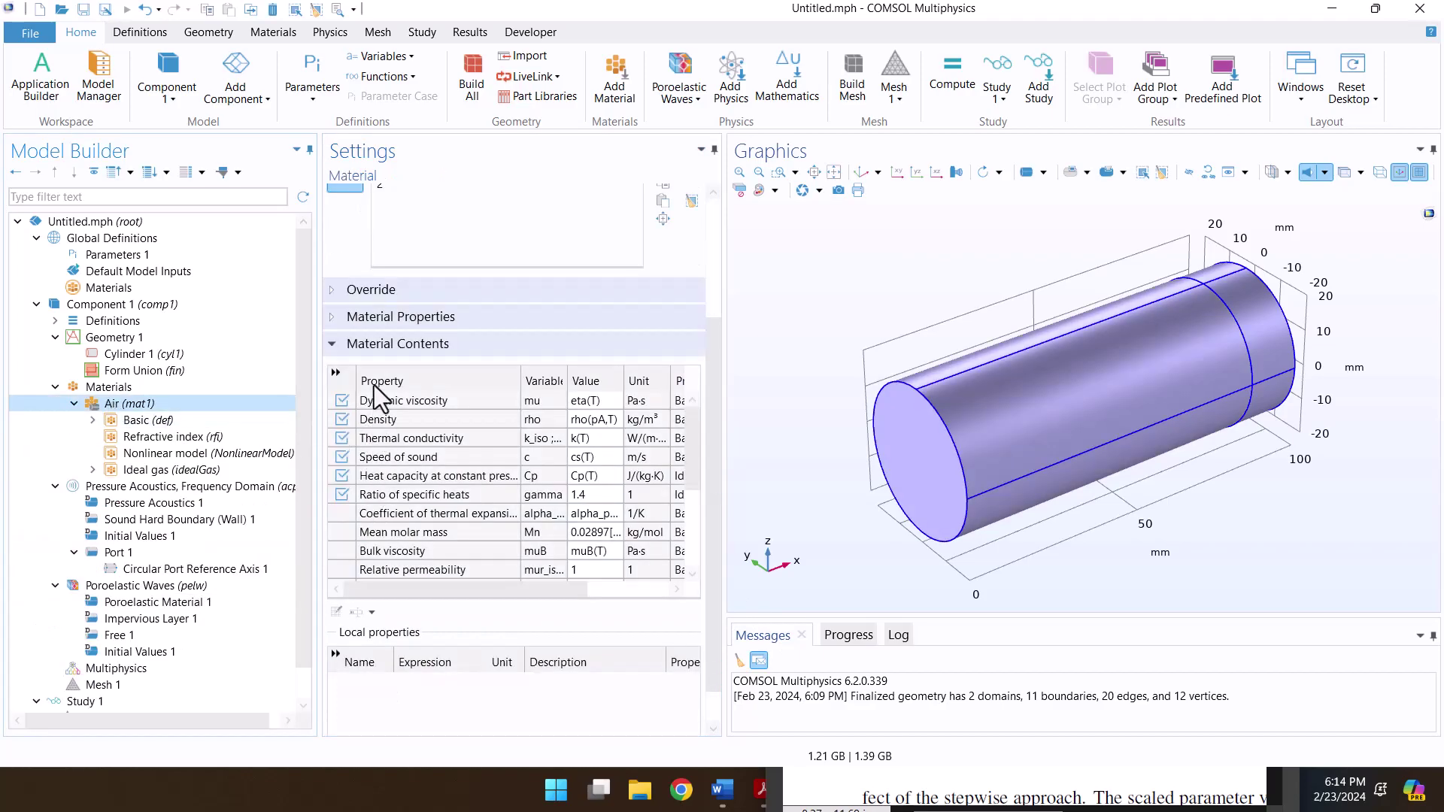
Step: Add a Fixed Constraint boundary condition to the Poroelastic Waves interface
click(181, 585)
drag(964, 294, 832, 304)
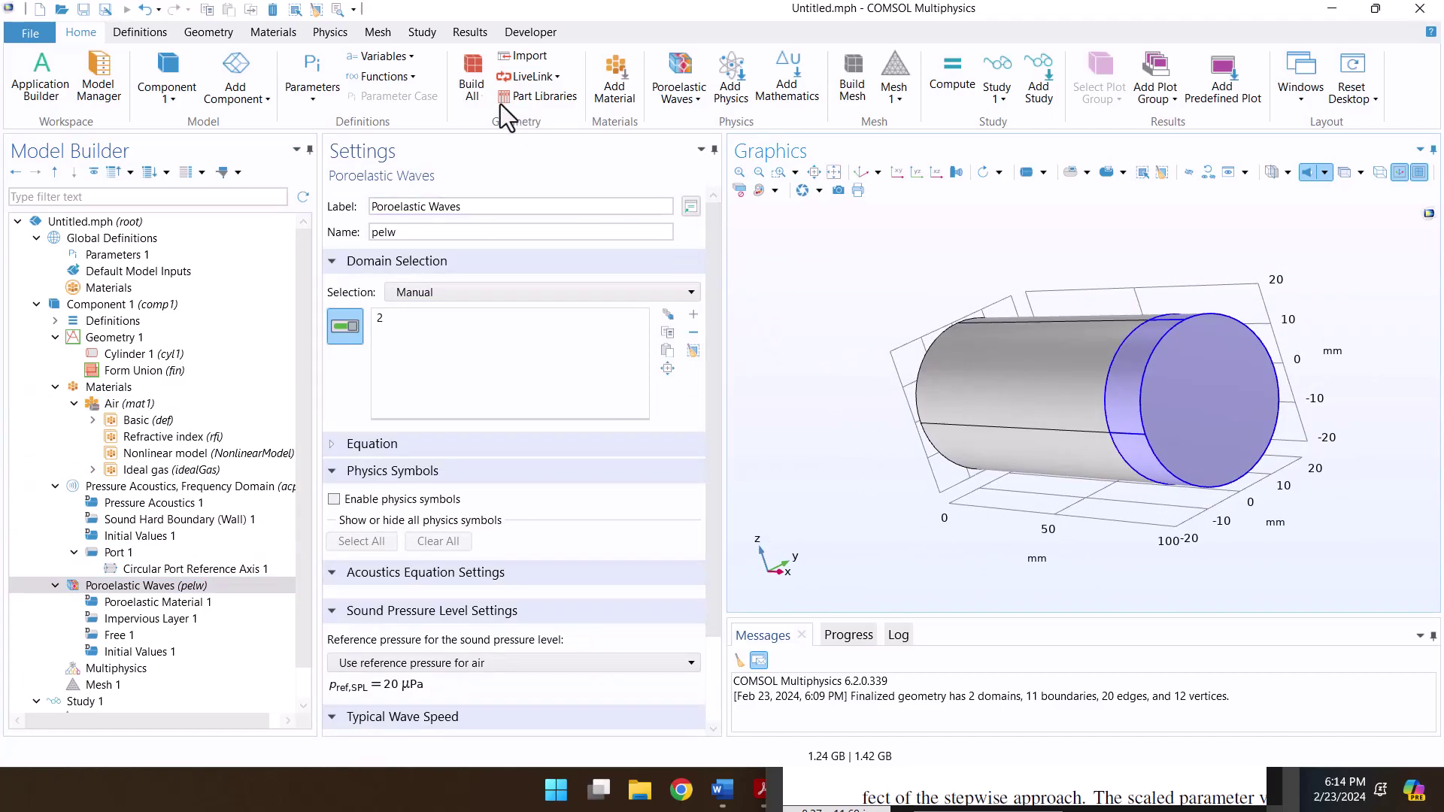
click(347, 36)
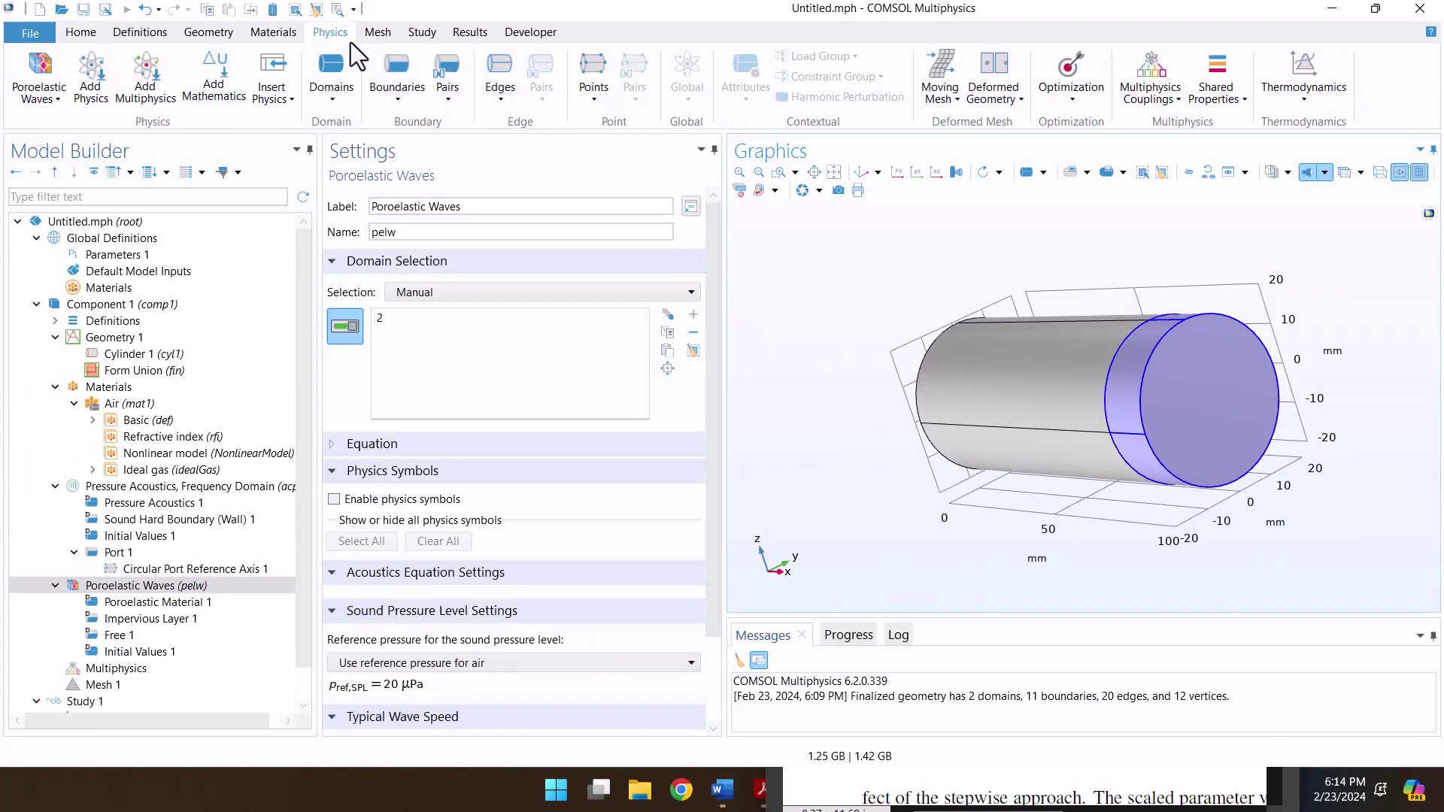
click(385, 68)
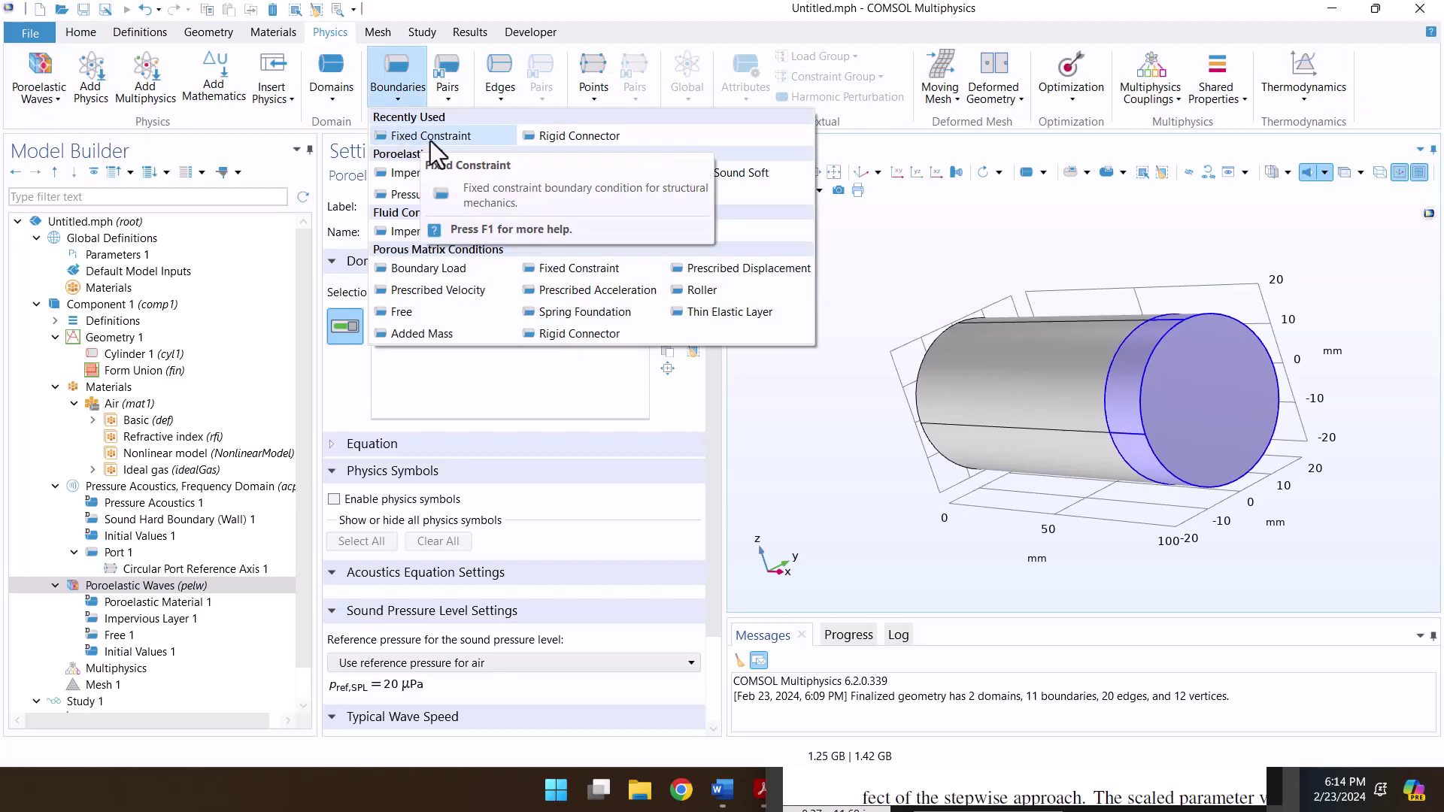
click(549, 268)
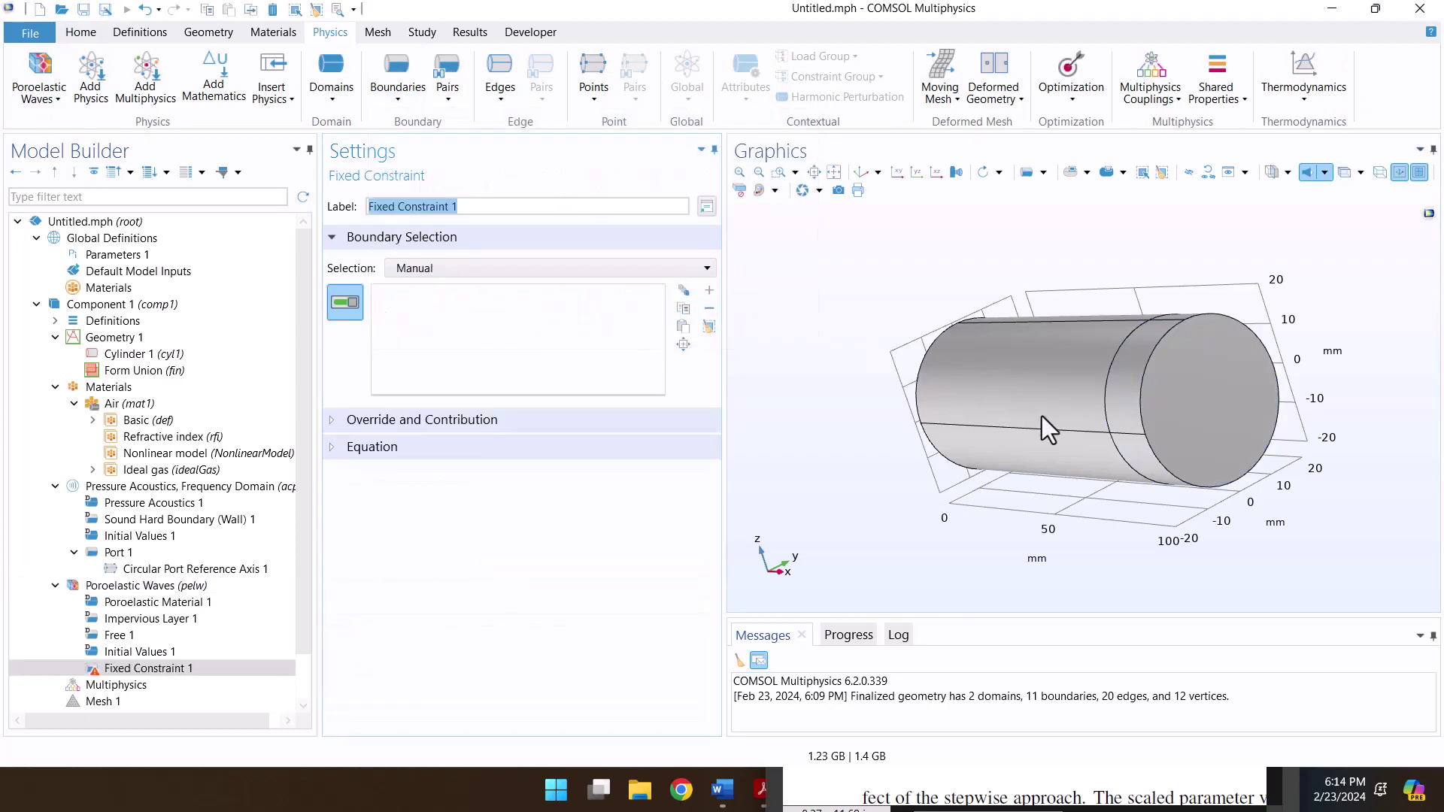
Step: Assign the fixed constraint to the porous sample's end face and surrounding side faces, boundaries 7 to 11
click(1203, 391)
click(1162, 352)
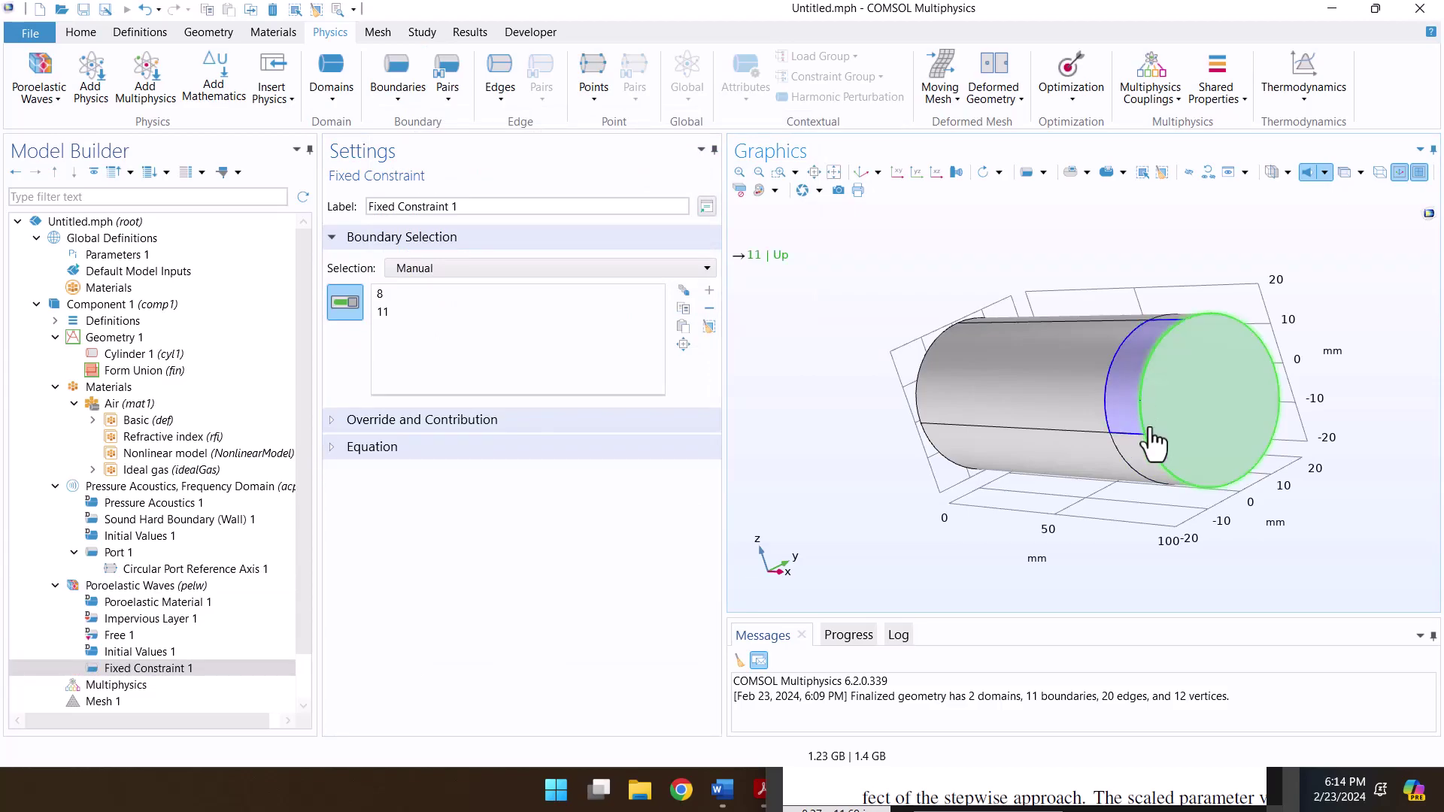
click(1144, 451)
drag(1144, 451, 1005, 526)
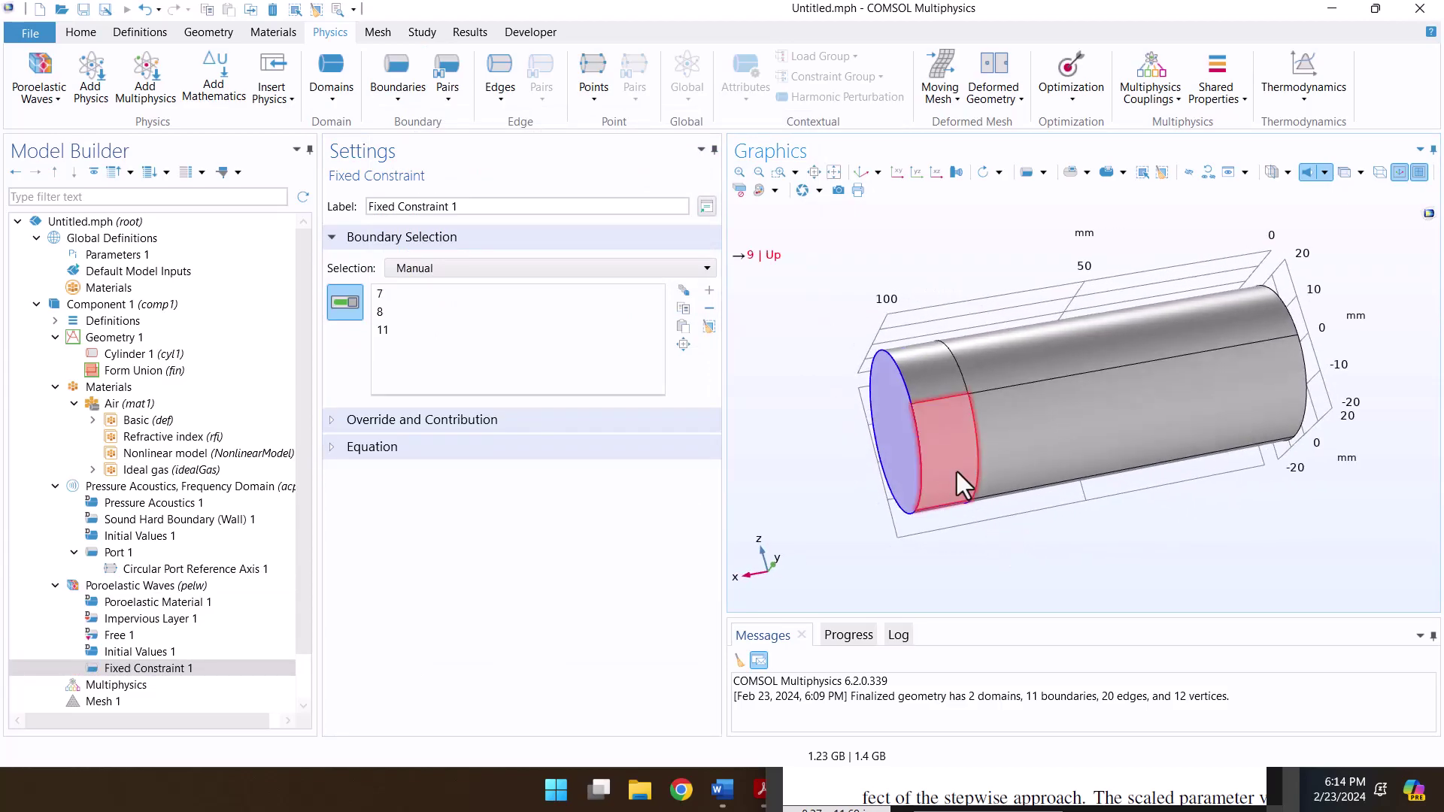
click(956, 472)
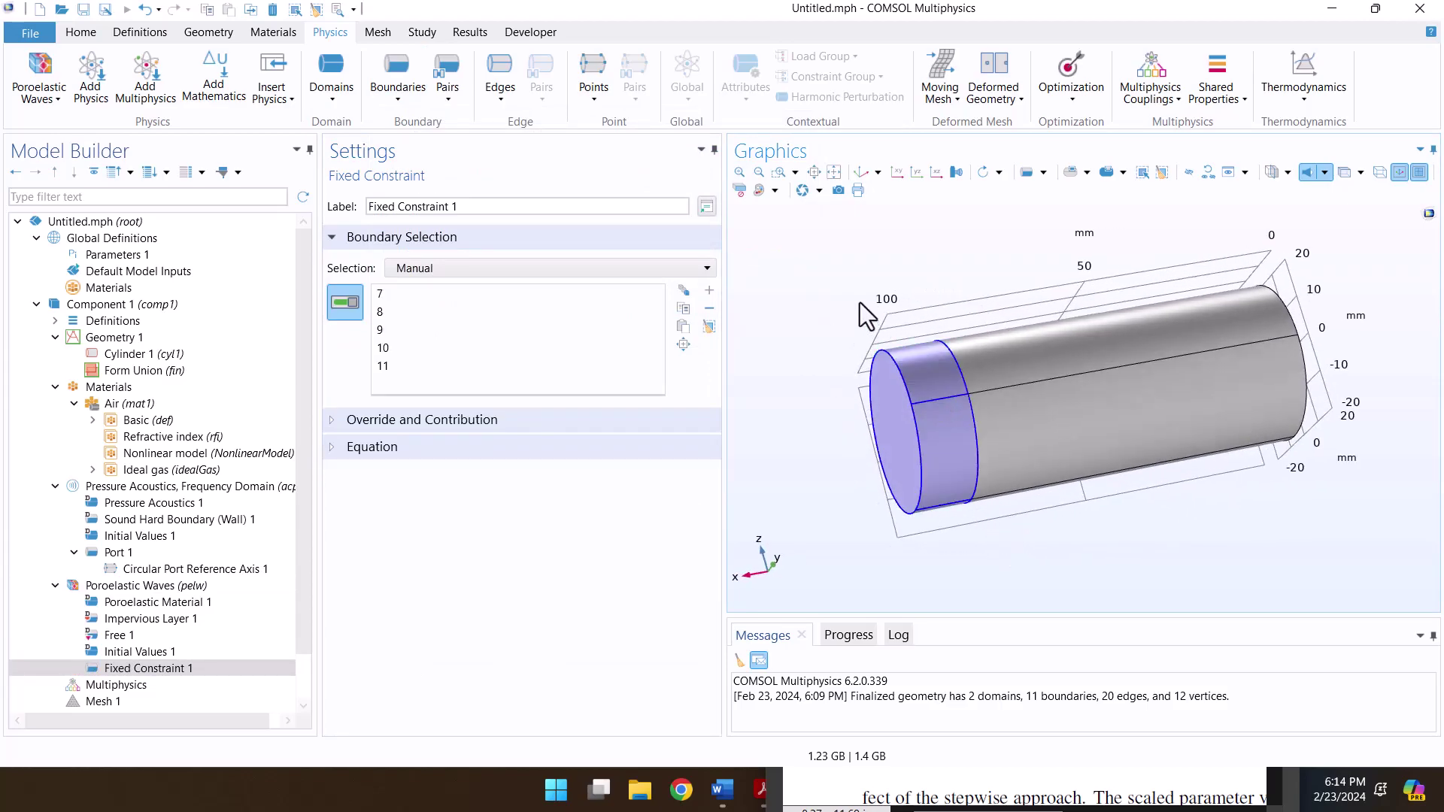
drag(893, 291, 748, 166)
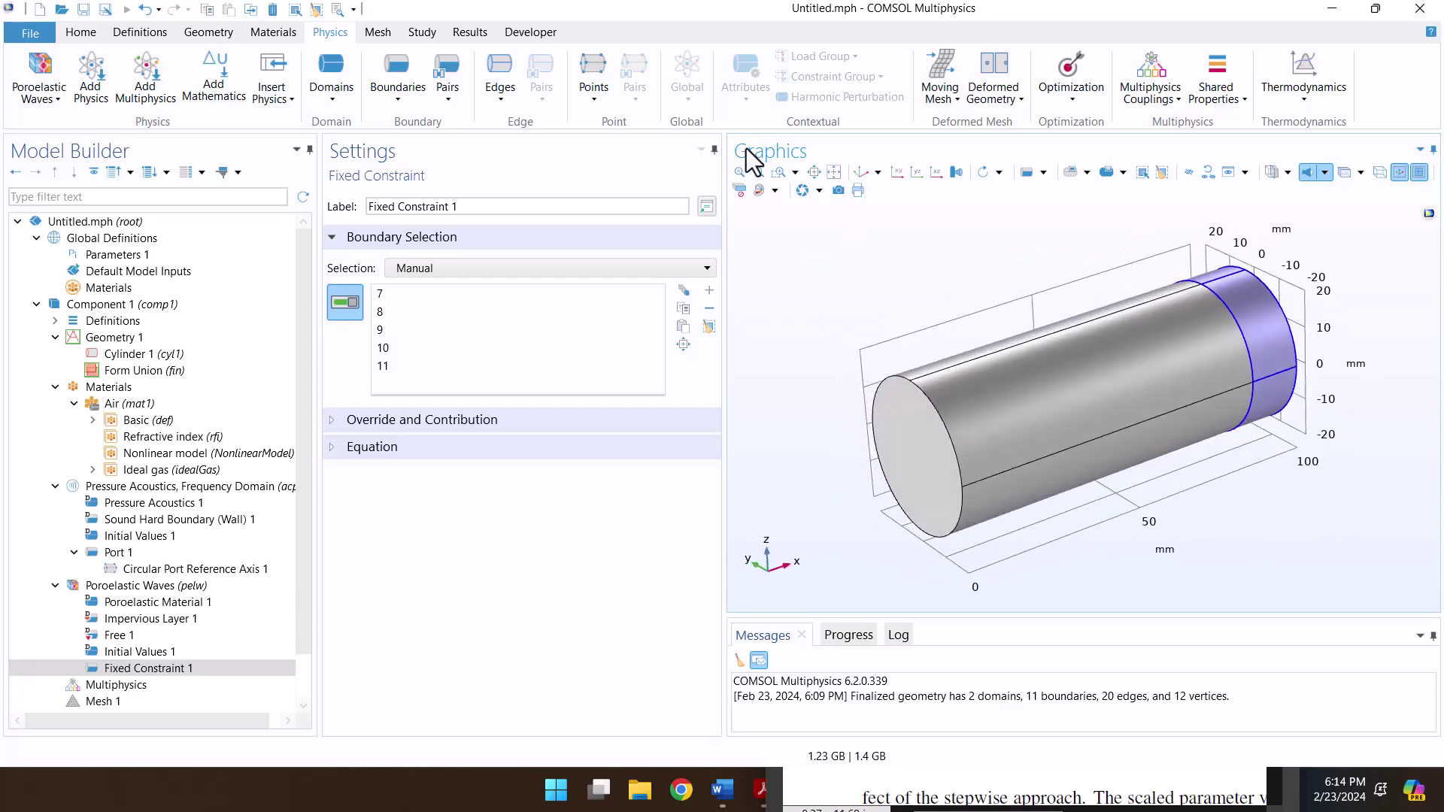
click(860, 173)
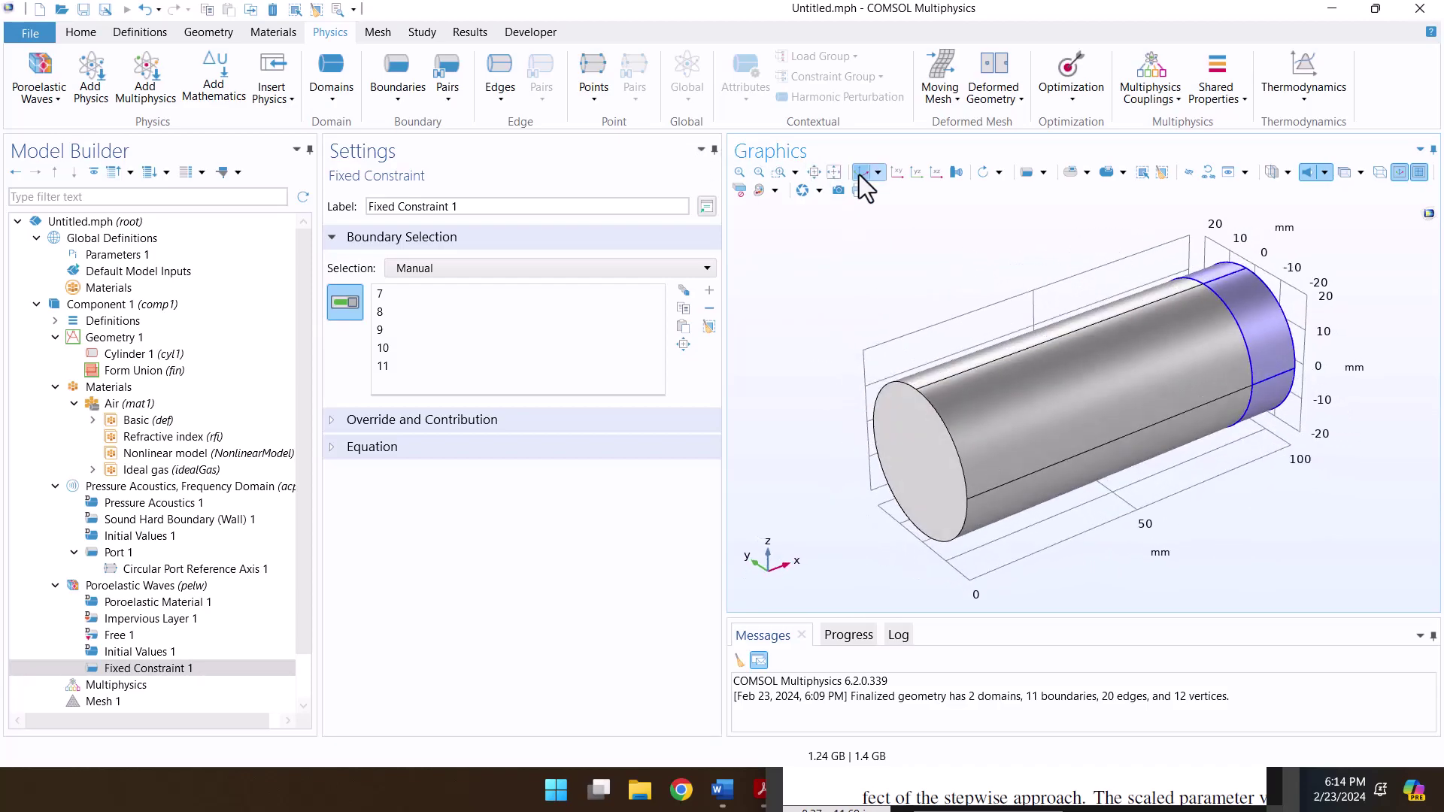
Step: Add an Acoustic–Porous Boundary multiphysics coupling on boundary 6, the interface between the air domain and the porous sample
scroll(57, 431, down, 1)
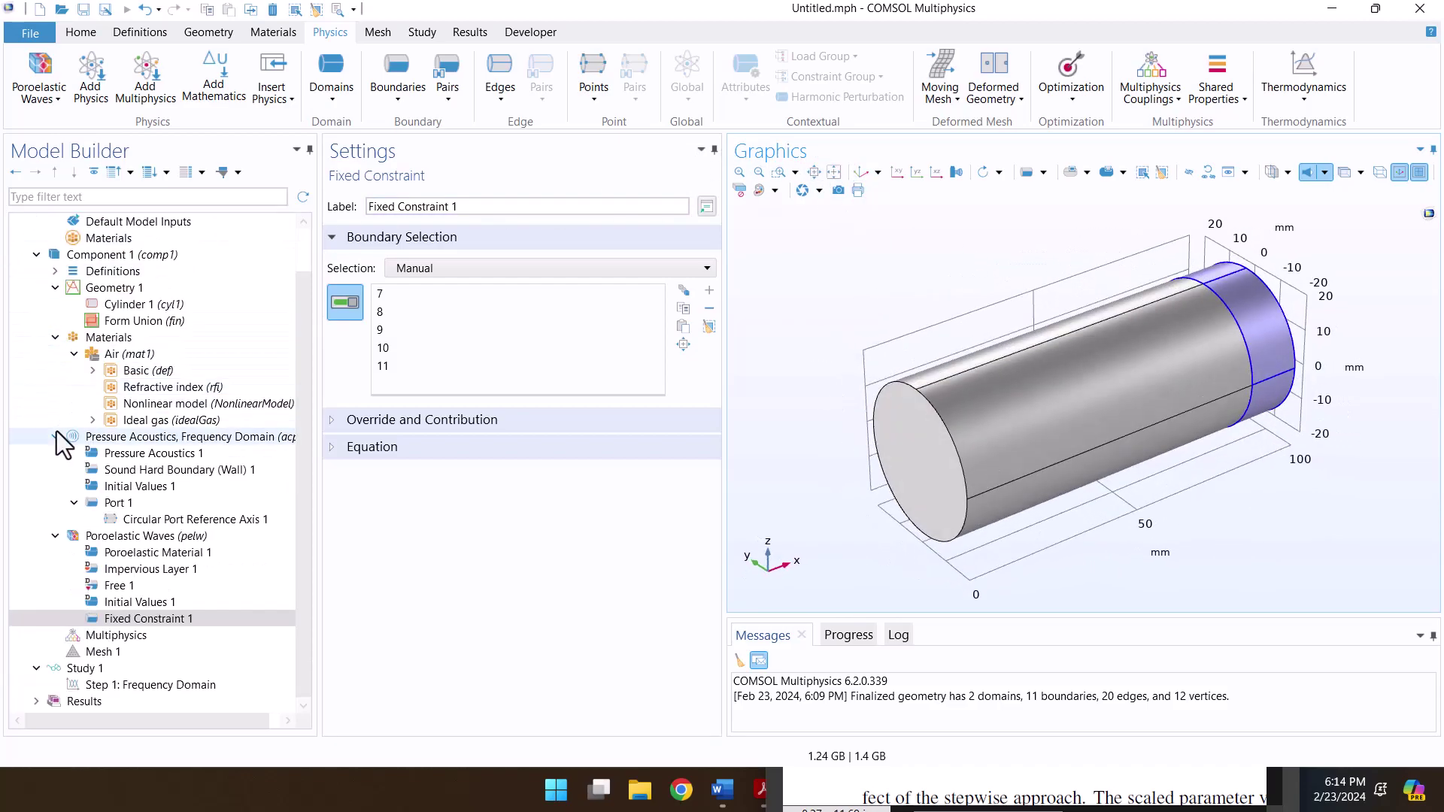
right_click(109, 639)
click(203, 638)
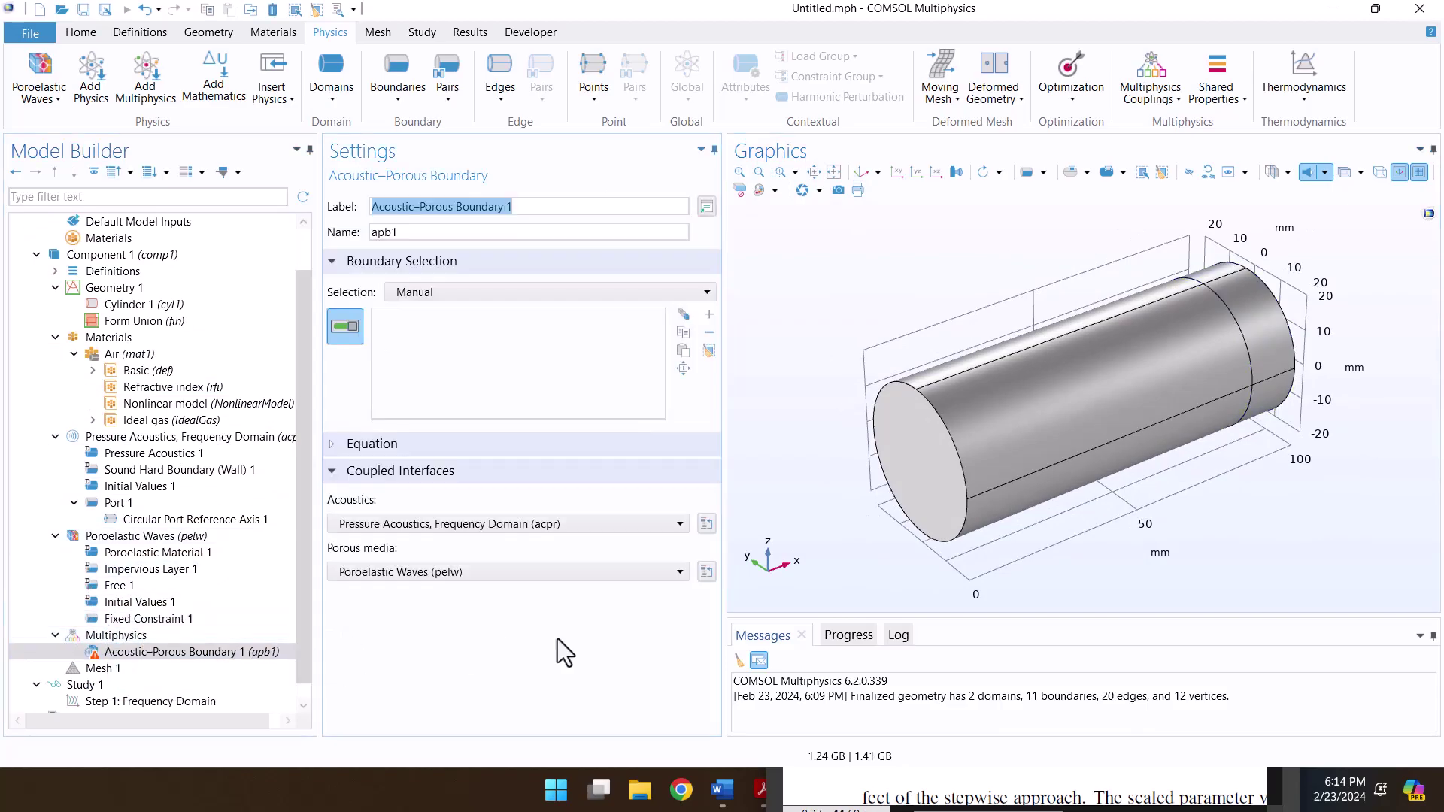
click(1204, 331)
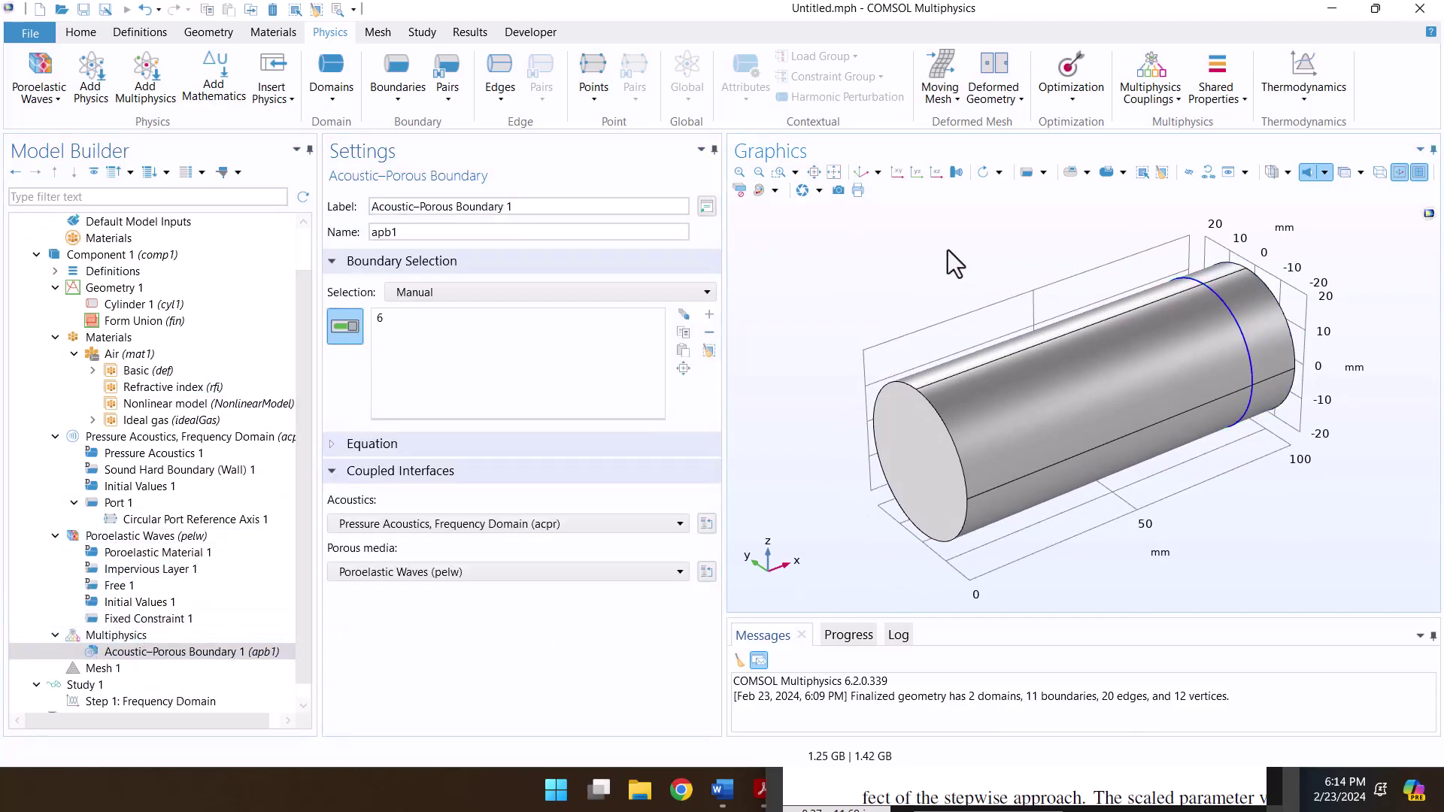
Step: Check the frequency range of Material B's absorption plot in the paper and set the Frequency Domain step's frequencies to range(200,10,4500) Hz
scroll(302, 624, down, 1)
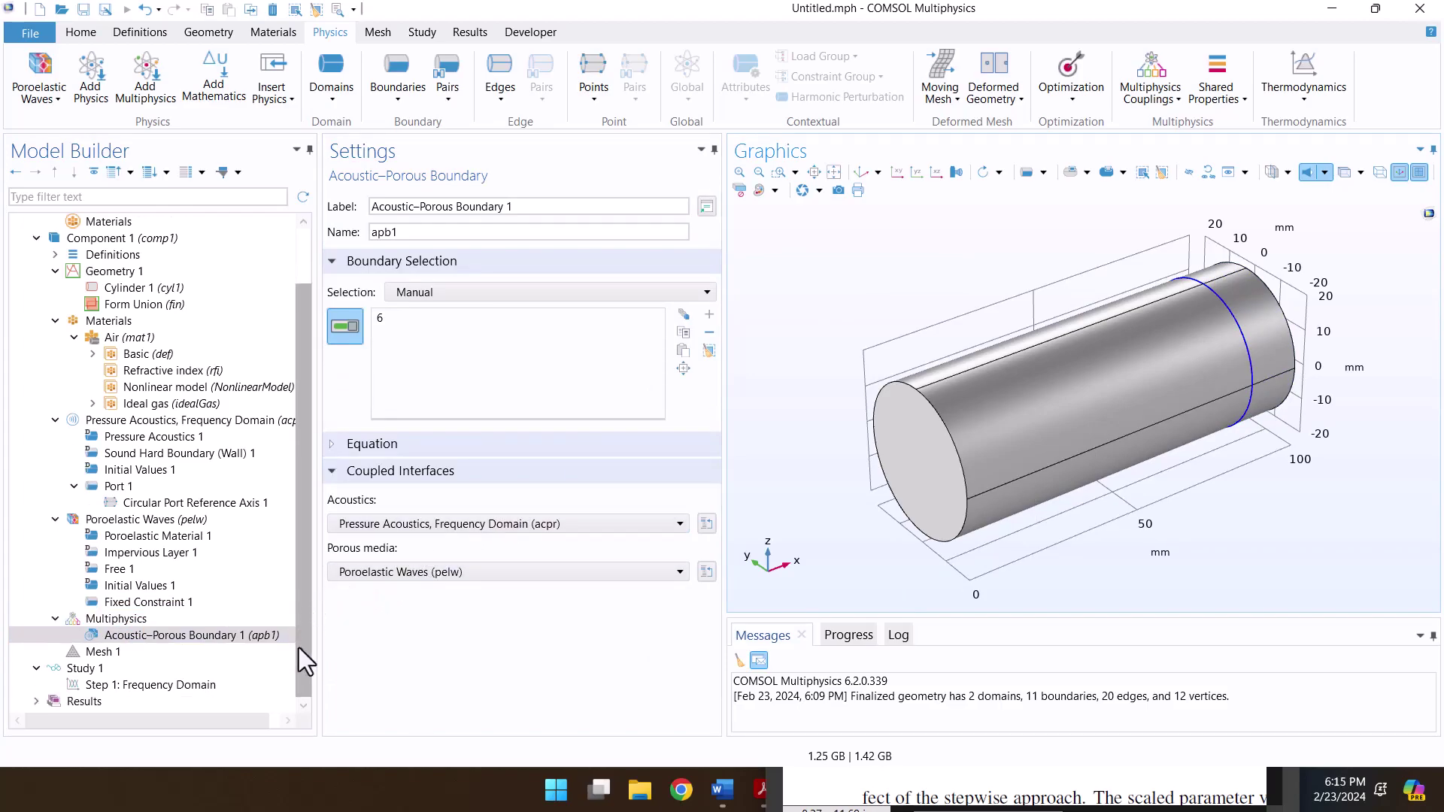
click(183, 683)
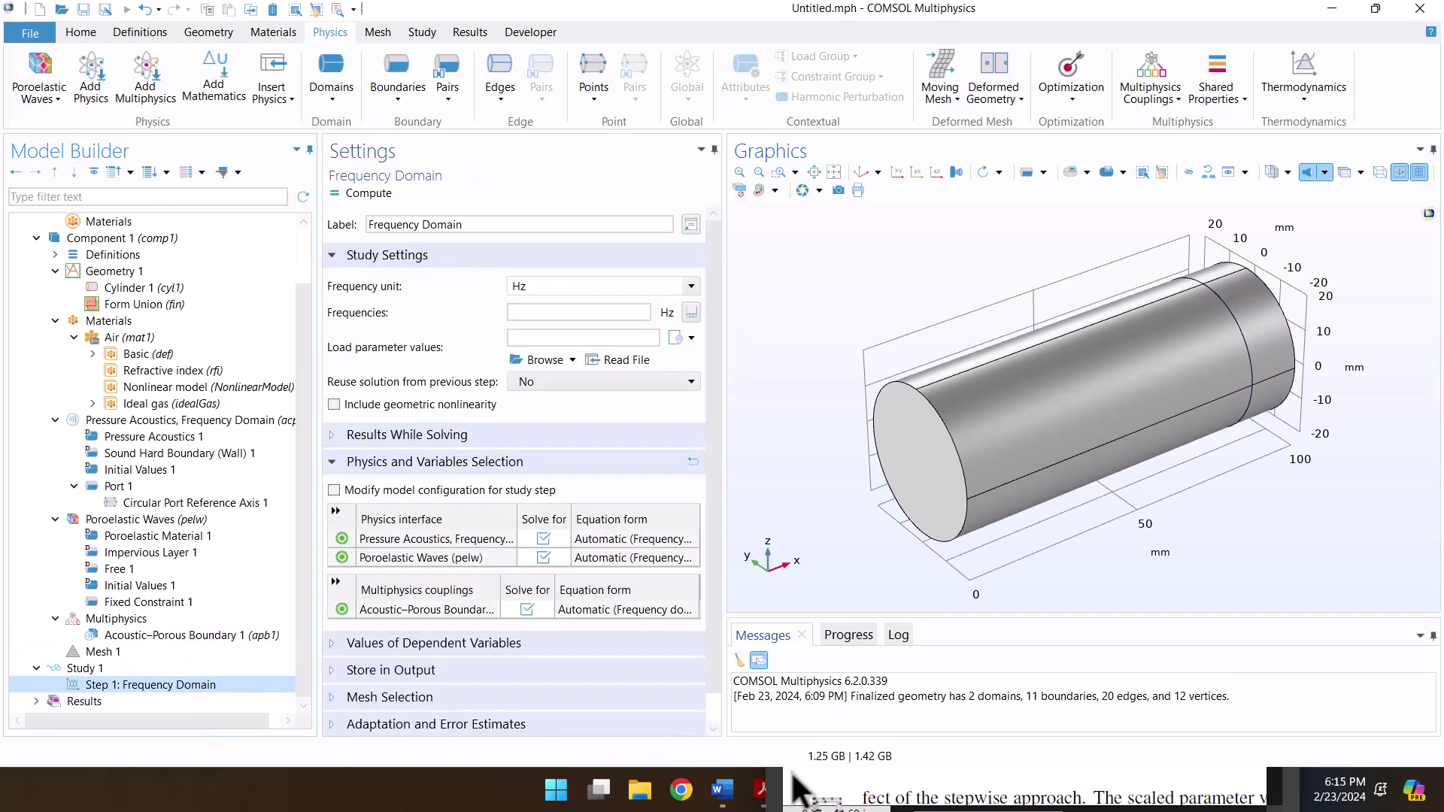
click(816, 791)
middle_click(867, 476)
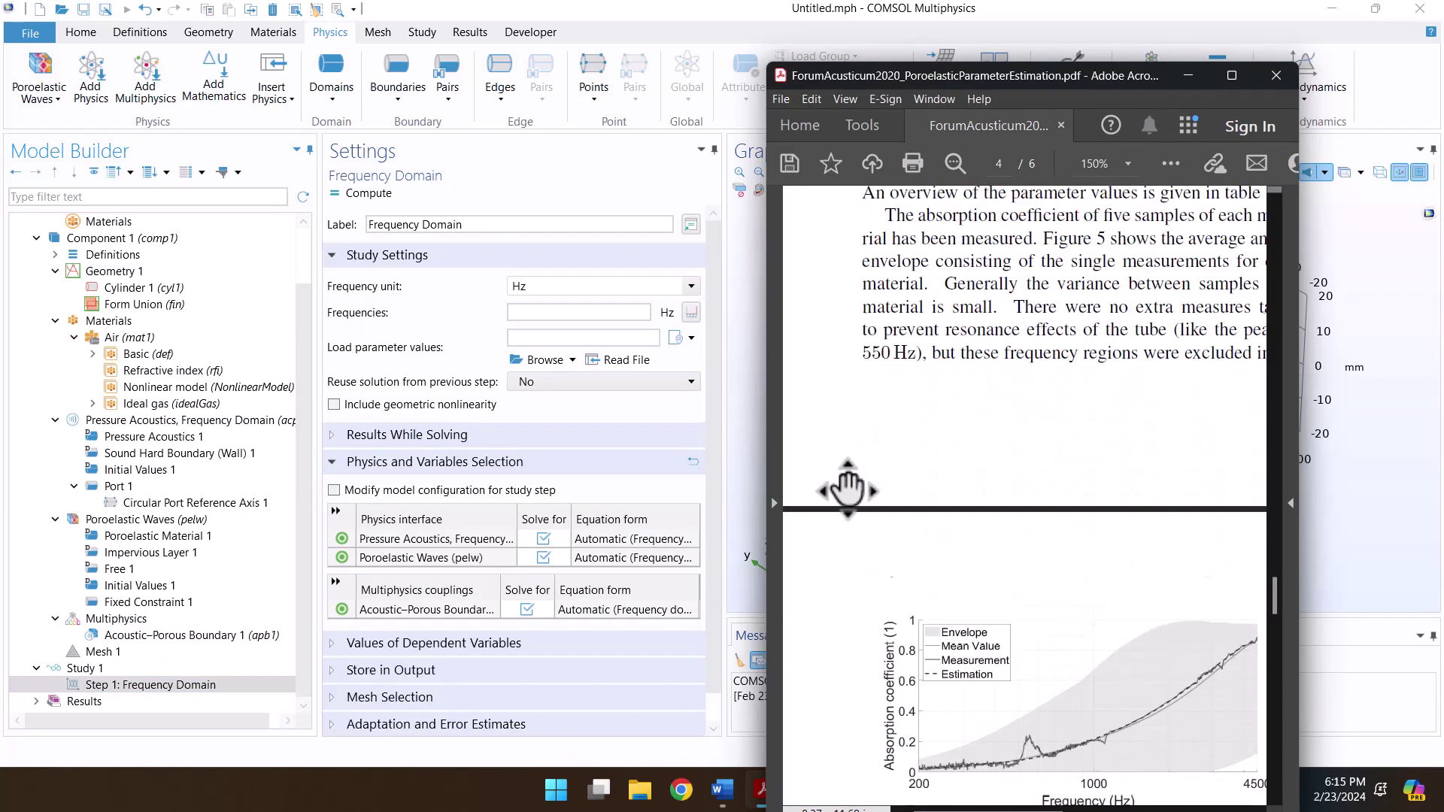
middle_click(1168, 408)
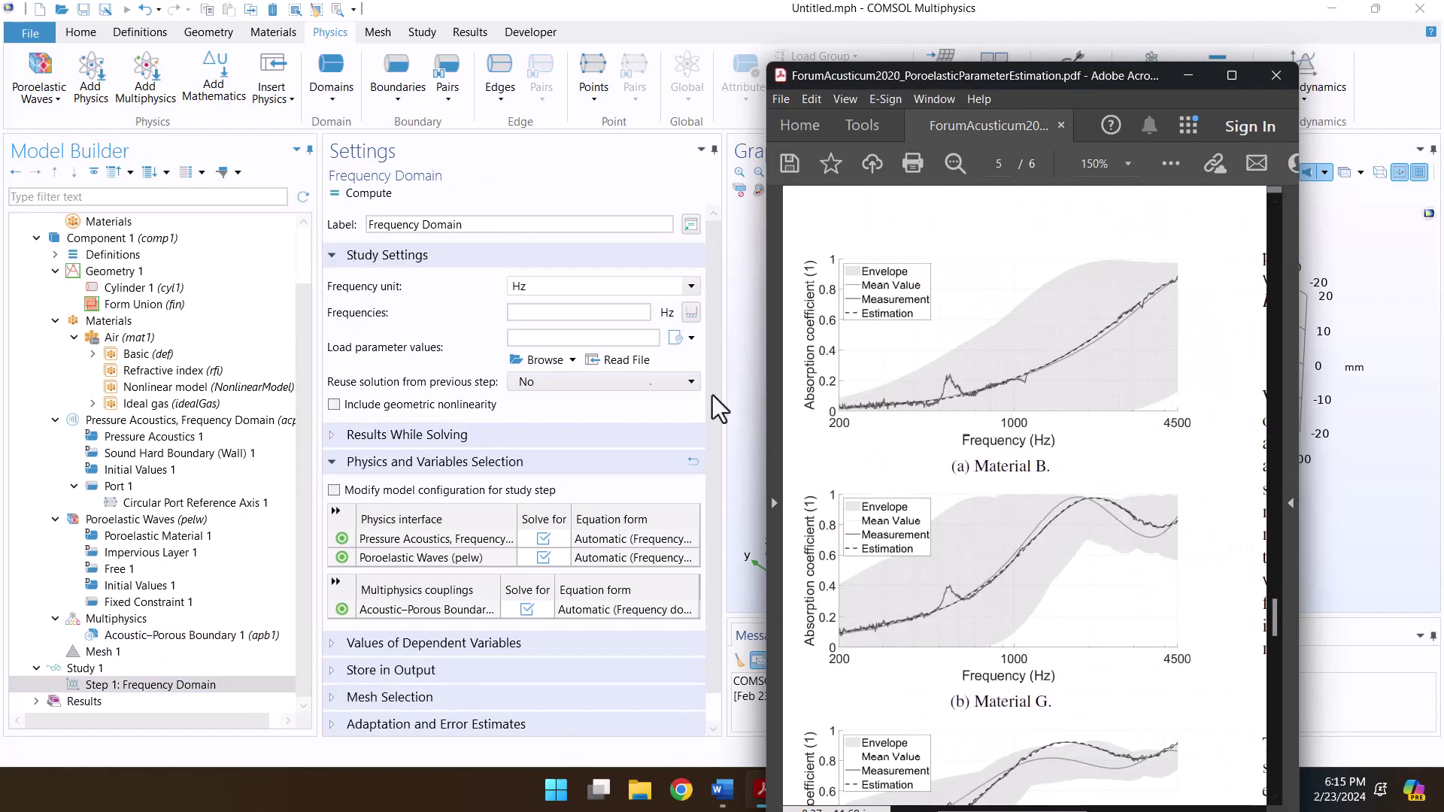
click(689, 312)
text(200)
click(658, 436)
text(4500)
click(668, 392)
text(0)
click(722, 513)
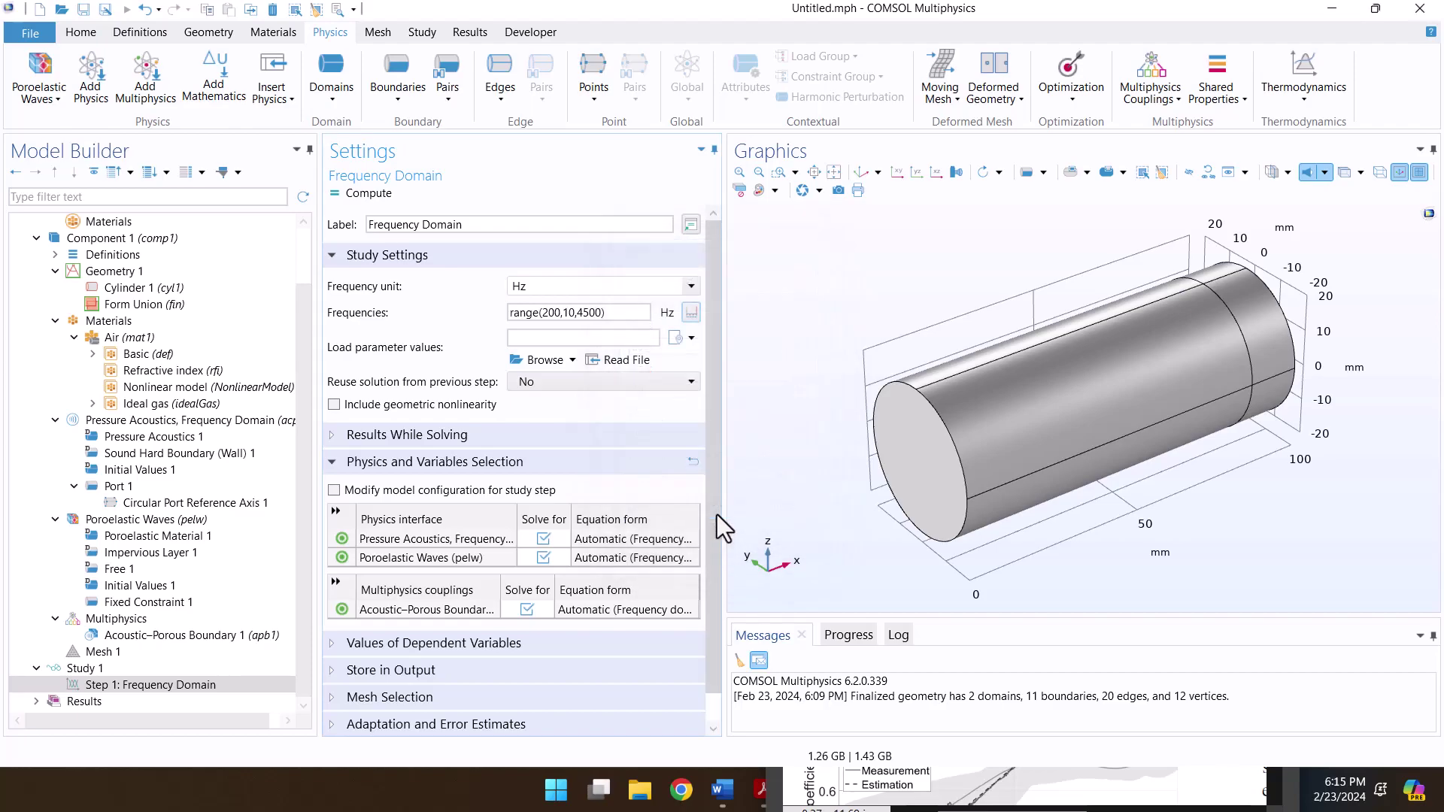
Step: Set the physics-controlled mesh's element size to Fine and build the whole mesh
click(98, 652)
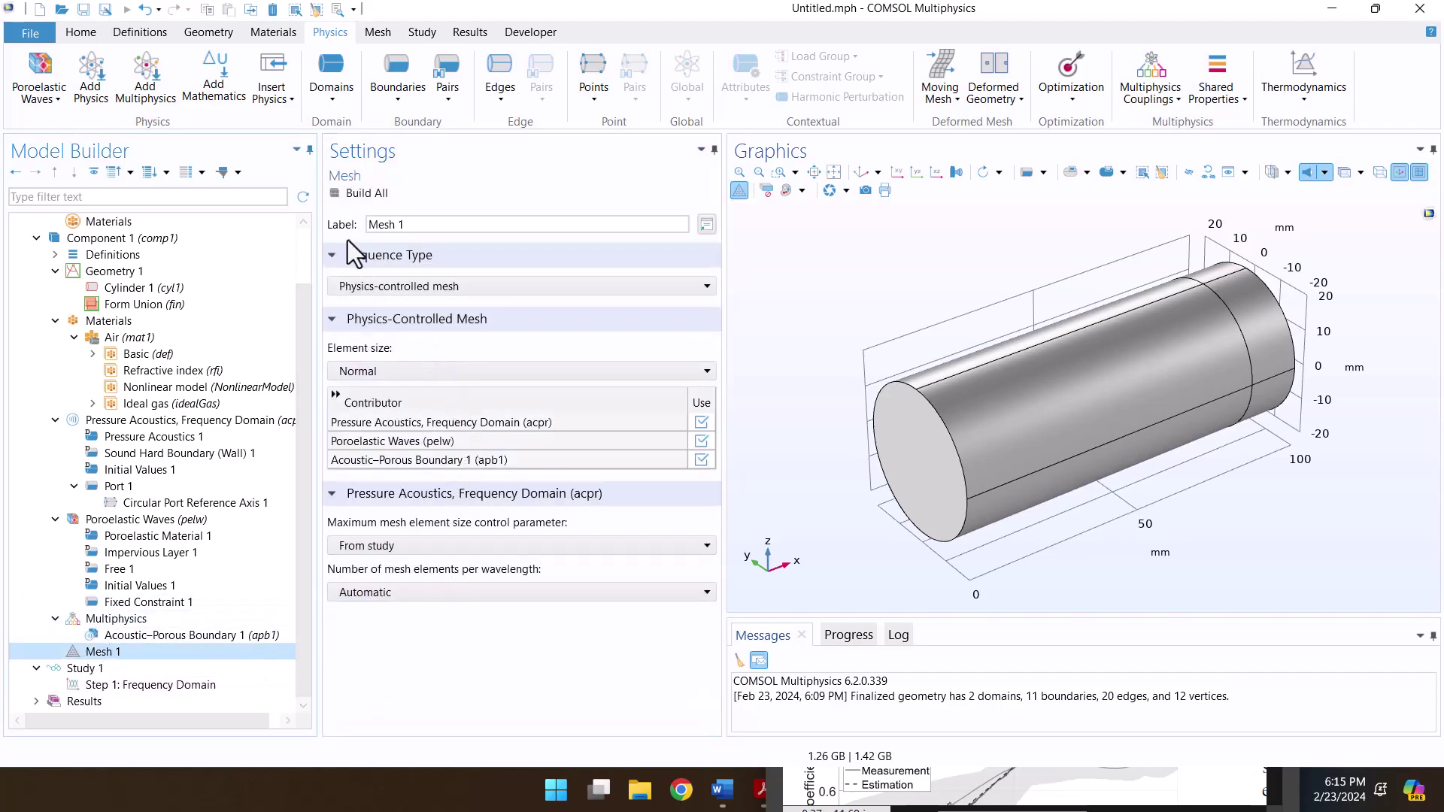
click(363, 369)
click(360, 441)
click(343, 194)
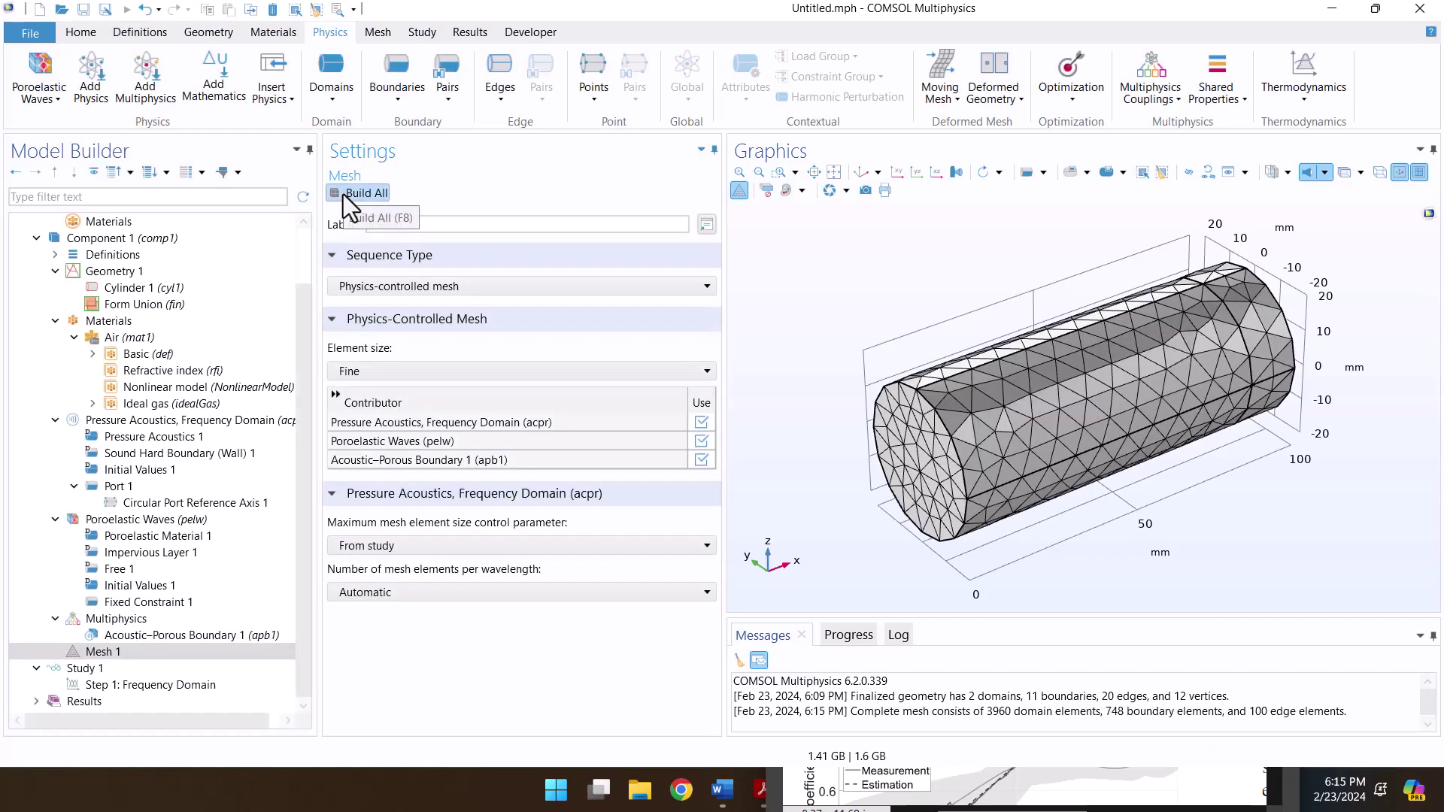
Step: Compute Study 1 and keep the COMSOL window maximized
click(70, 672)
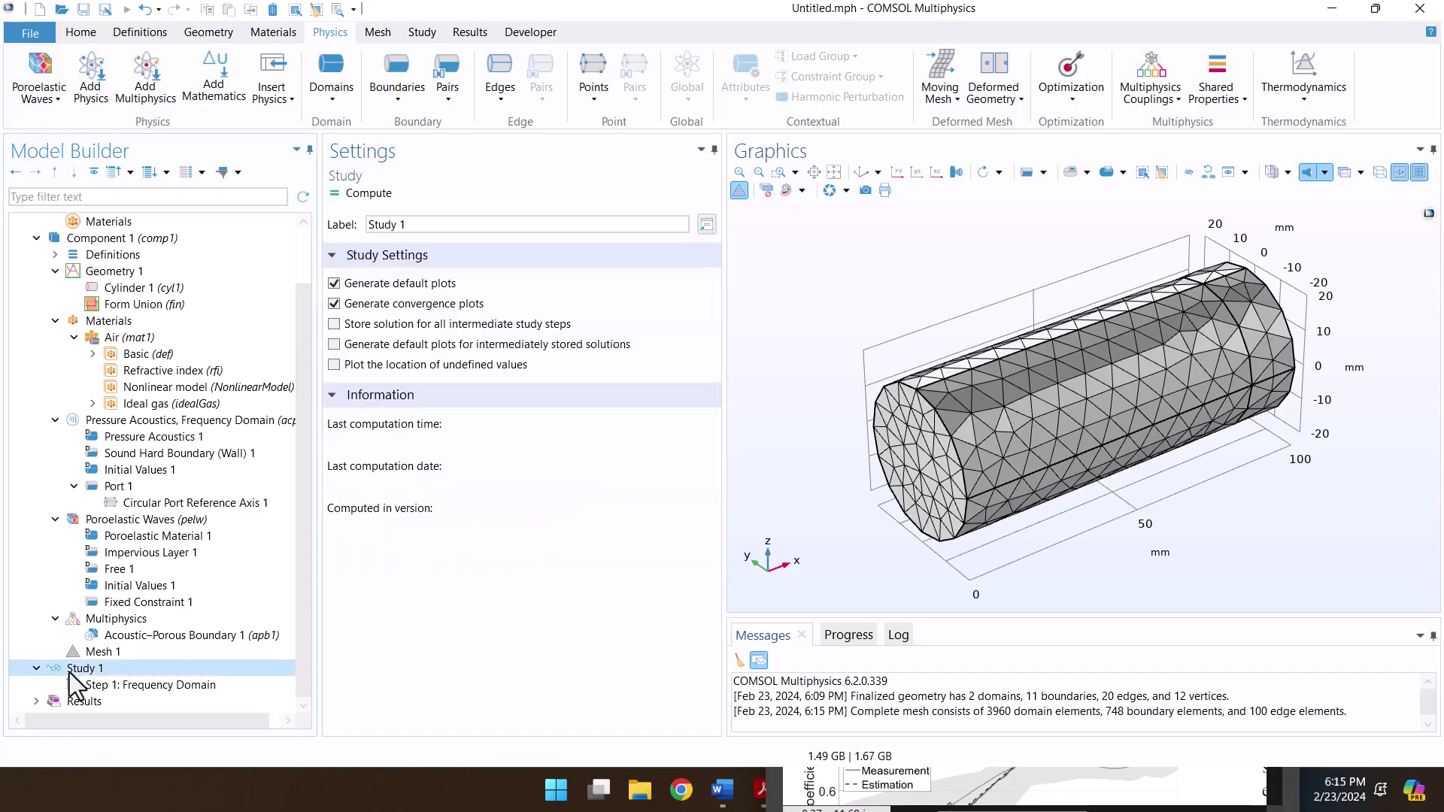
click(361, 193)
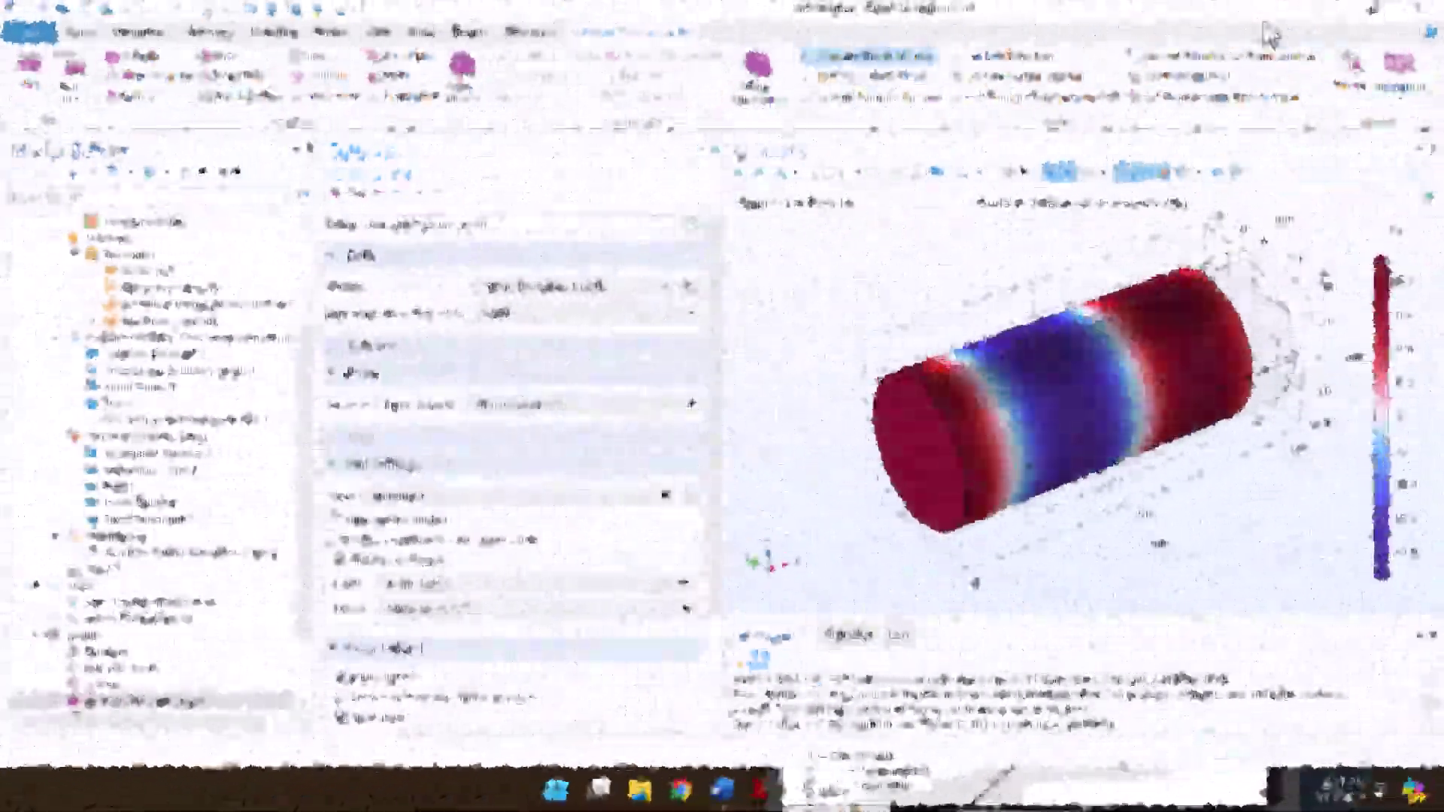
click(1370, 12)
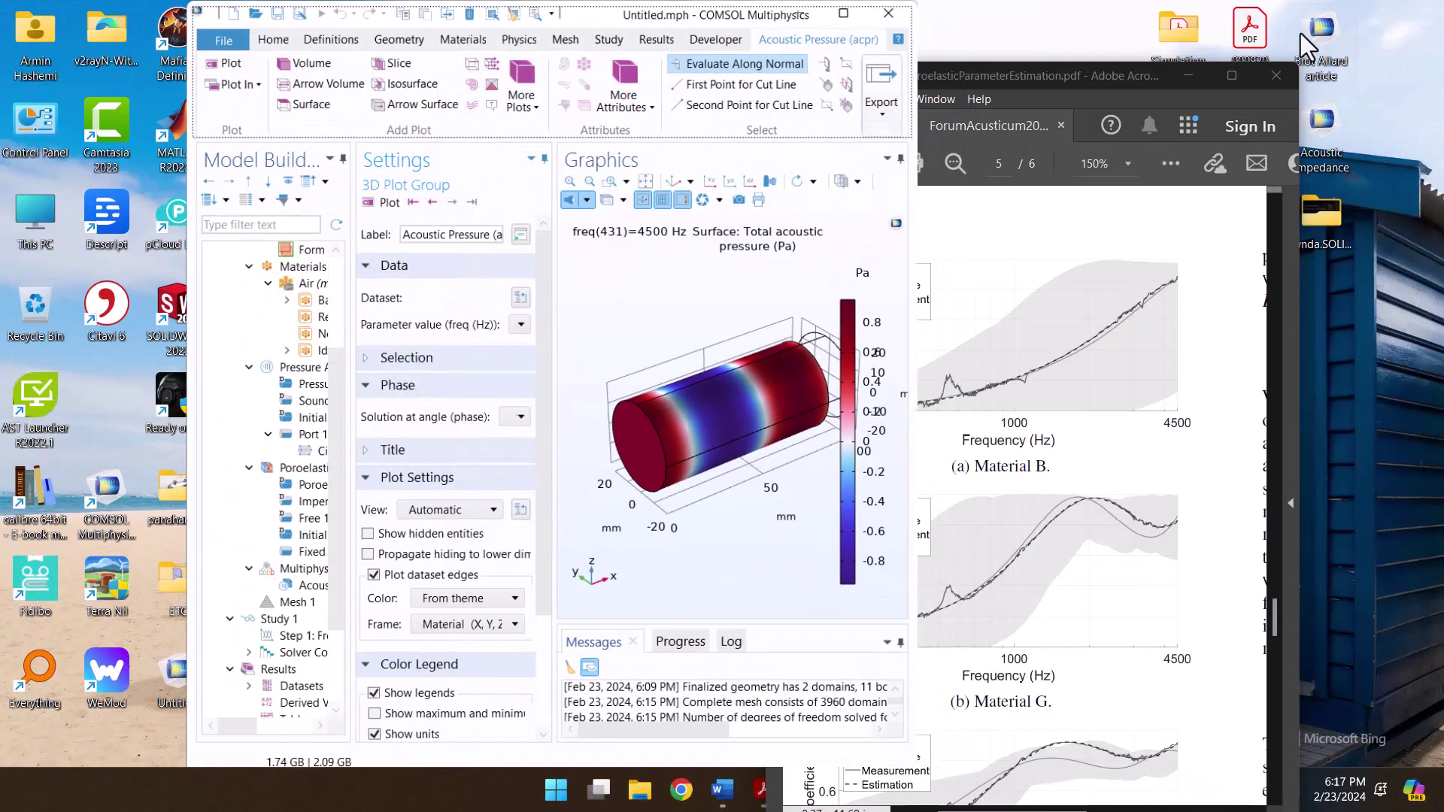
click(834, 15)
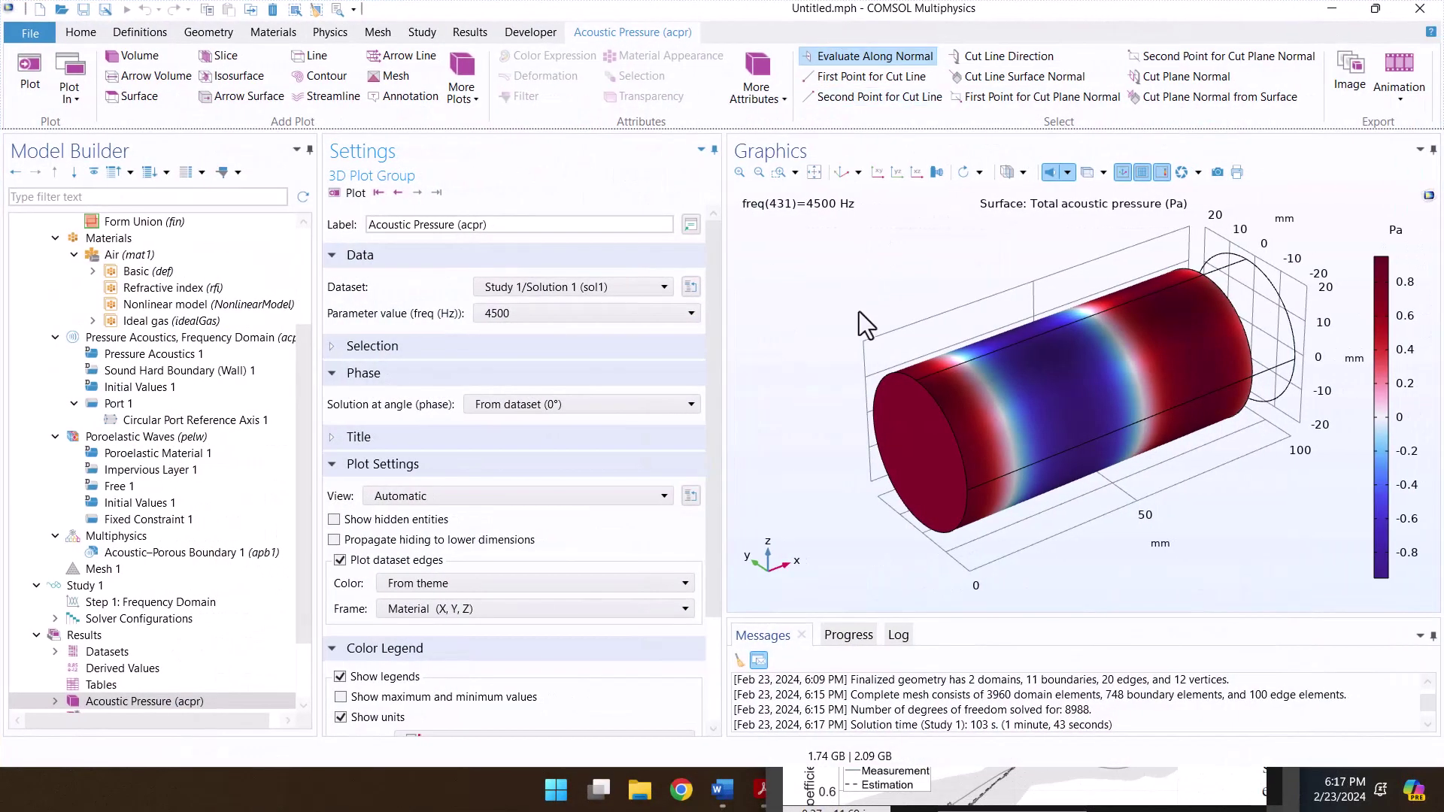
Step: Minimize the paper's PDF window and return to the beginning of the model tree
click(865, 783)
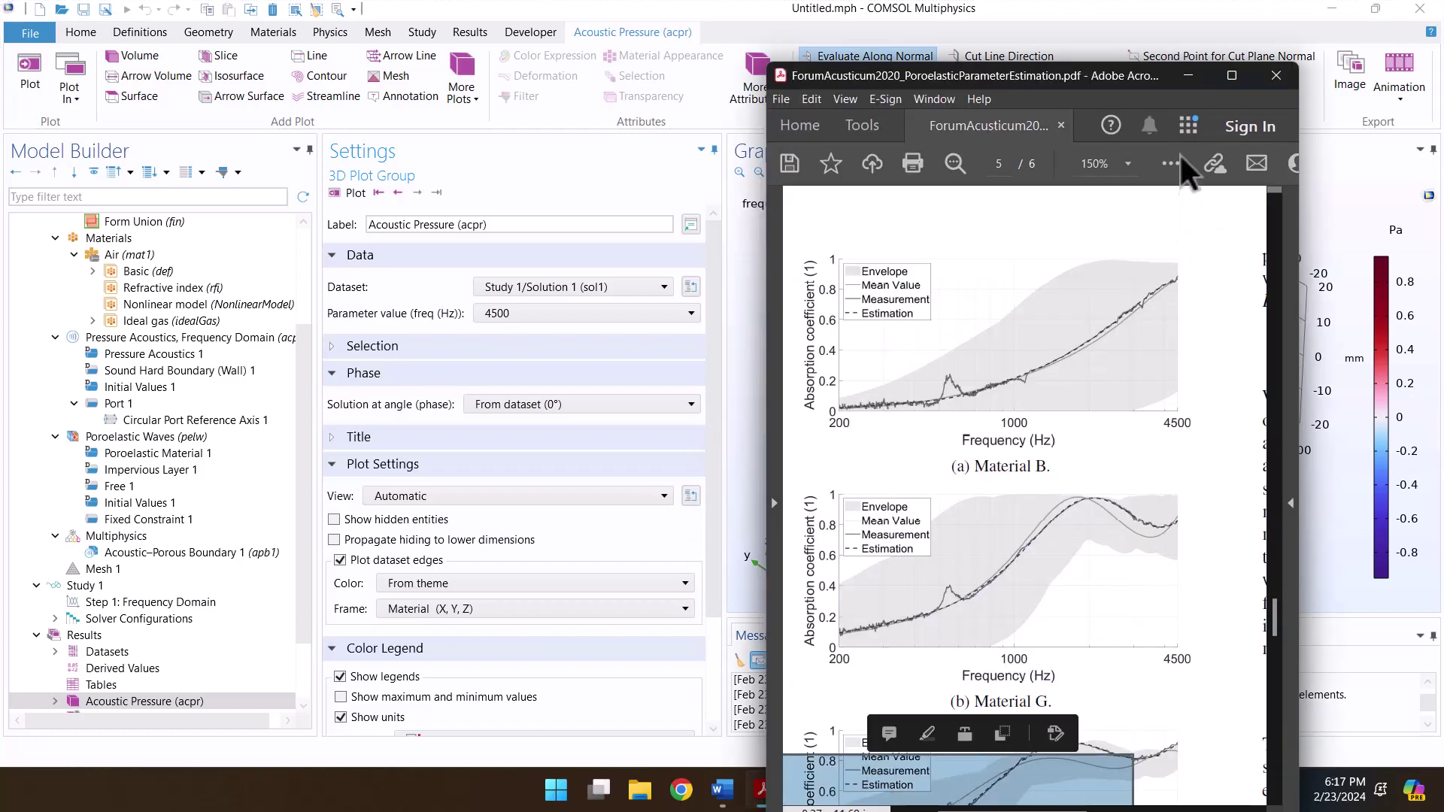
click(1187, 77)
scroll(154, 451, up, 4)
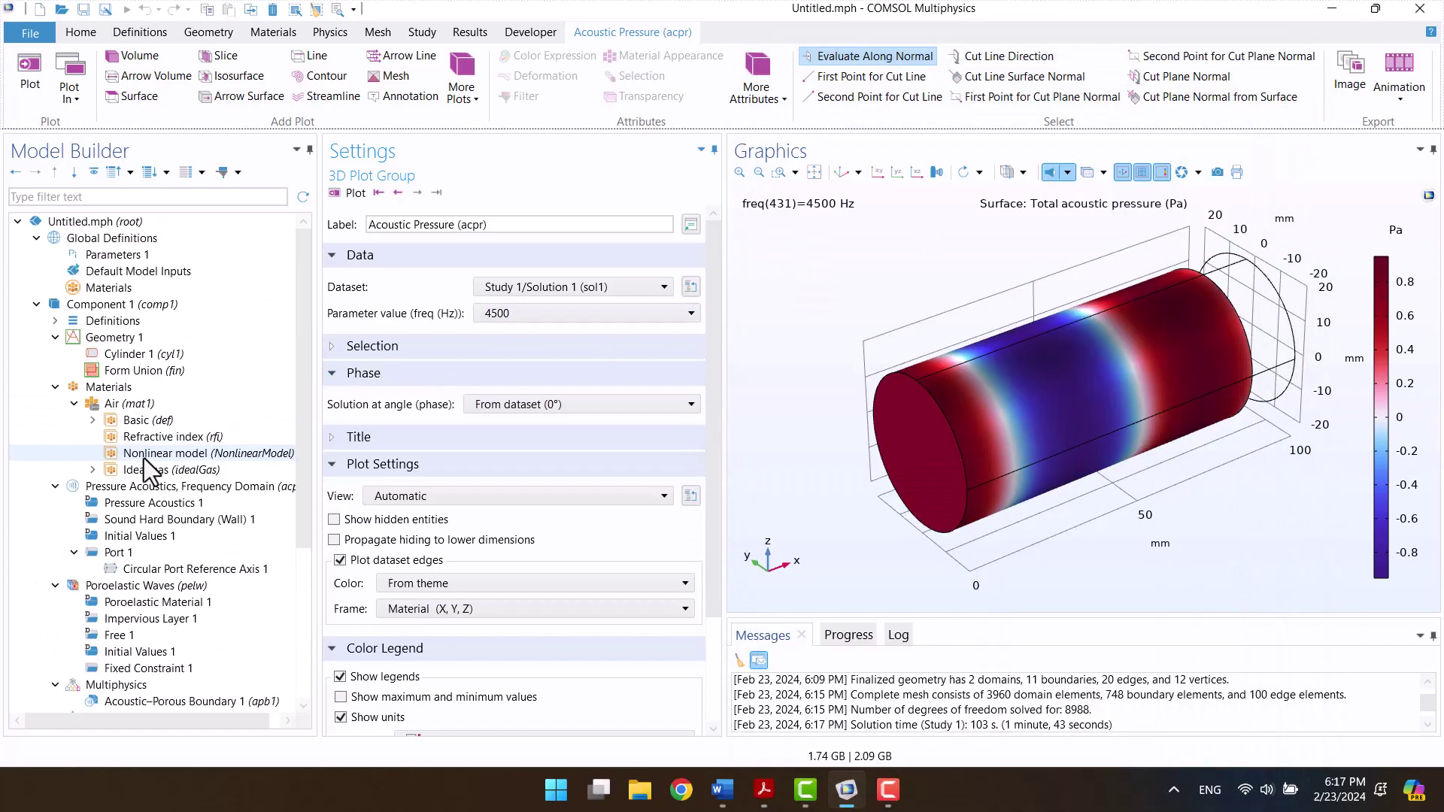
Step: Add a Variables node under the Definitions of Component 1
click(55, 321)
click(55, 320)
click(113, 322)
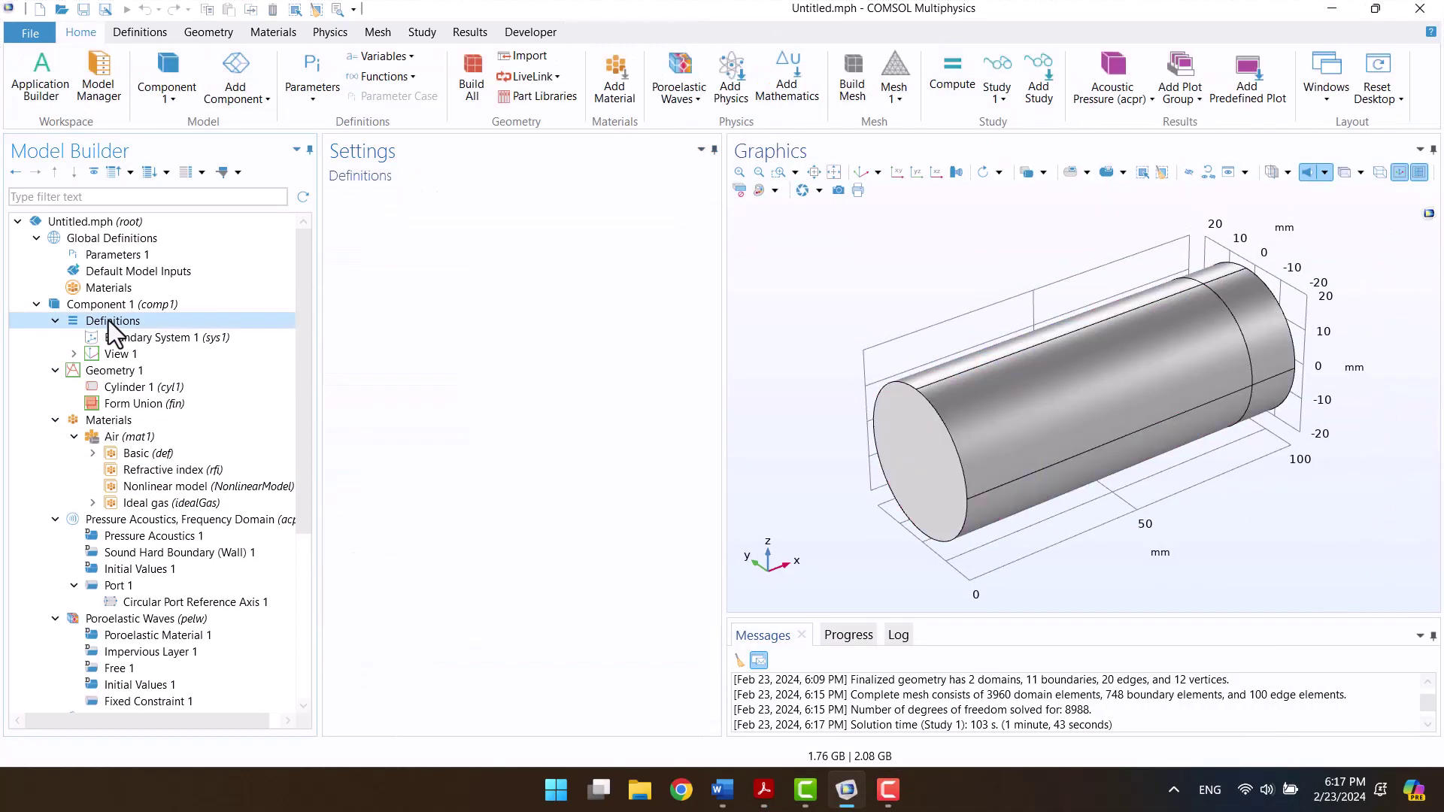
right_click(109, 324)
click(137, 335)
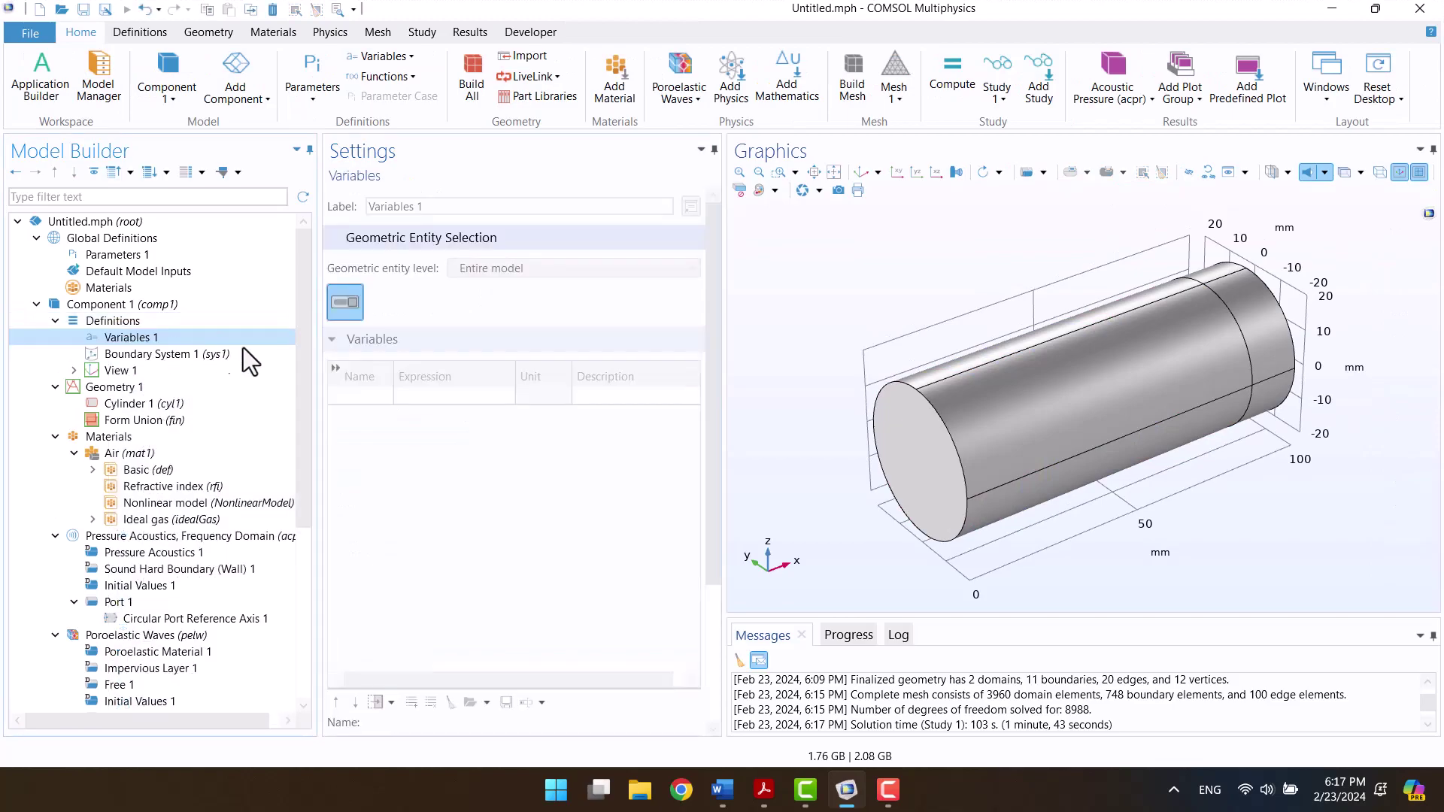
Step: Create a variable named R and insert Port 1's power of incident mode, acpr.port1.P_in, as its expression
click(364, 400)
text(R)
click(413, 399)
click(530, 701)
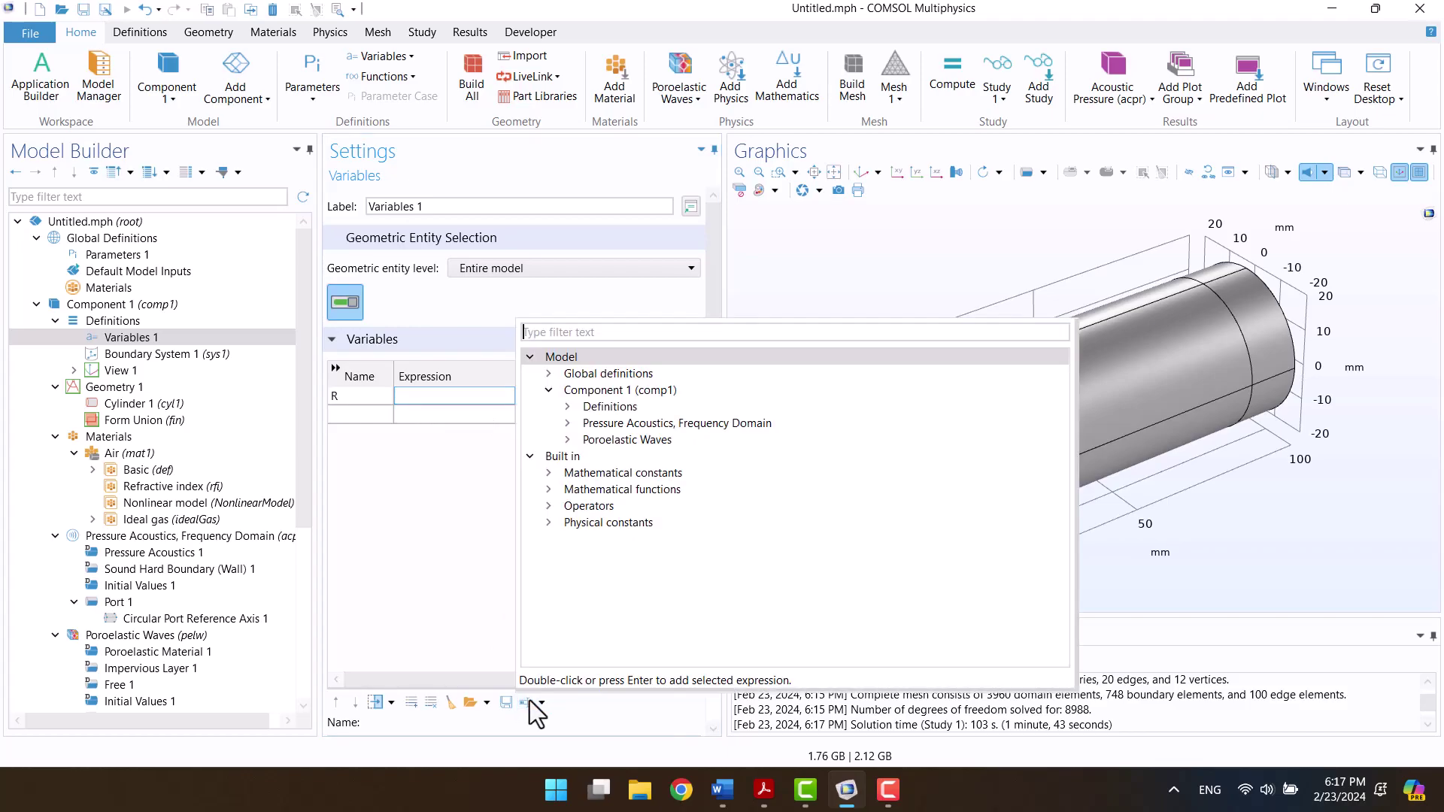
click(567, 424)
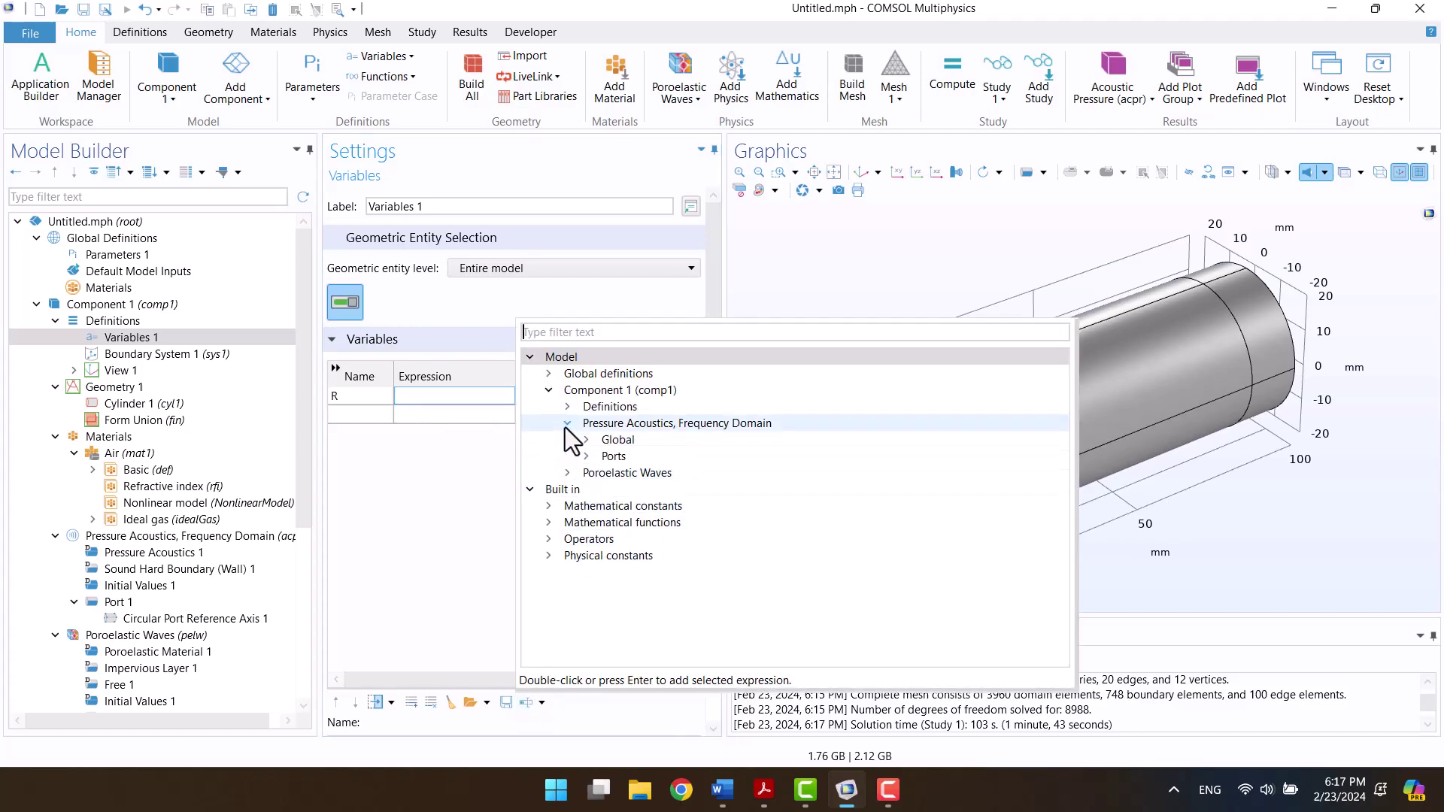
click(586, 455)
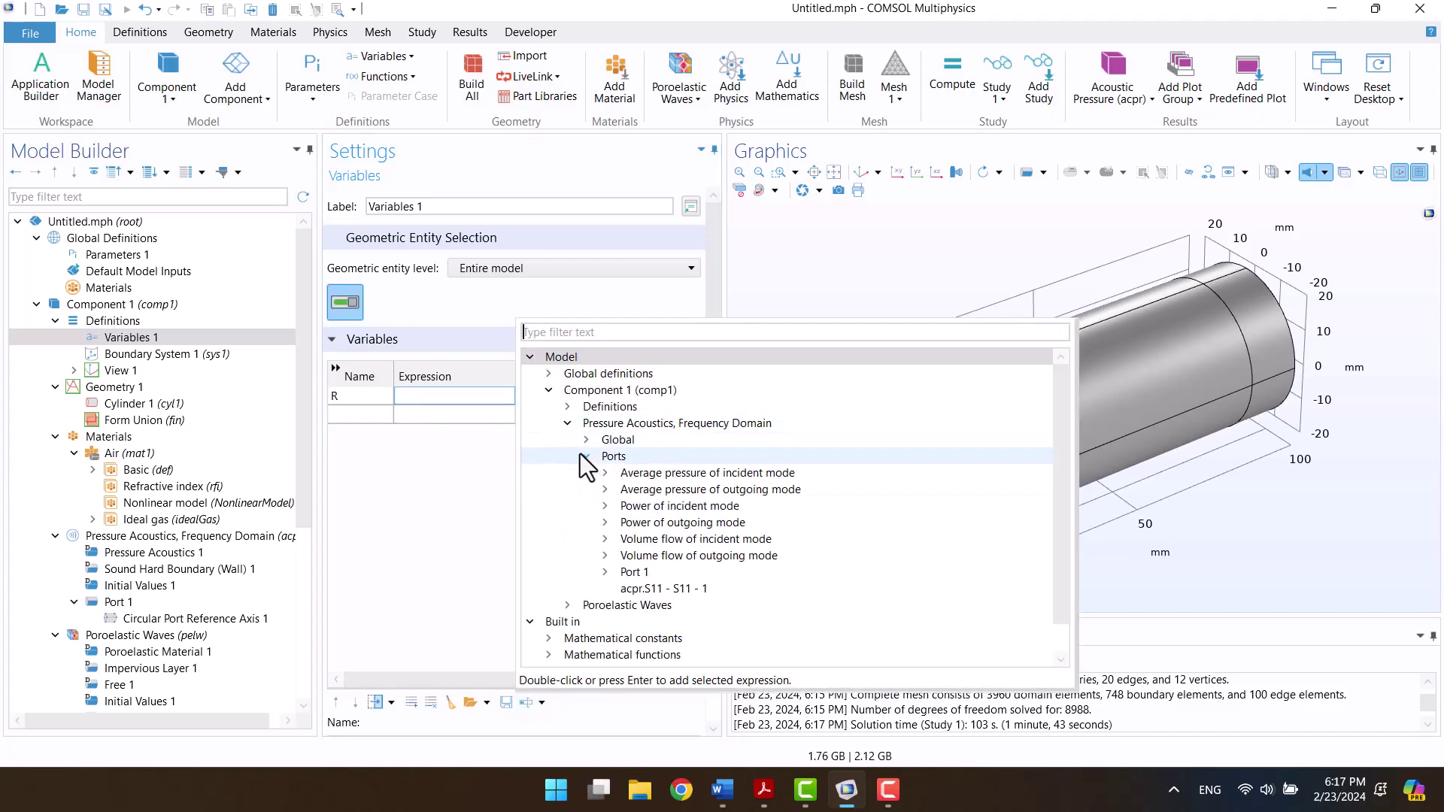
click(604, 572)
scroll(611, 569, down, 3)
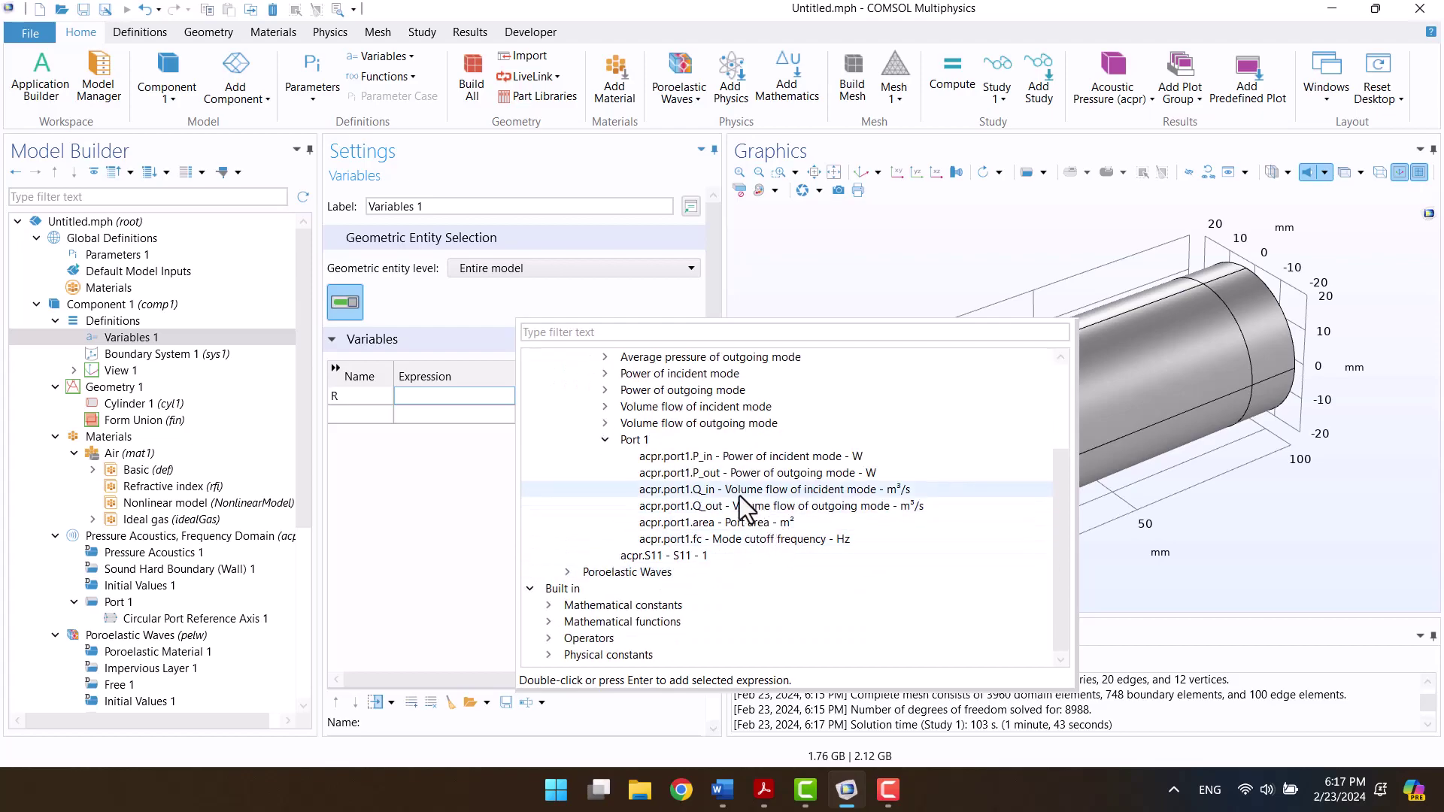
double_click(720, 460)
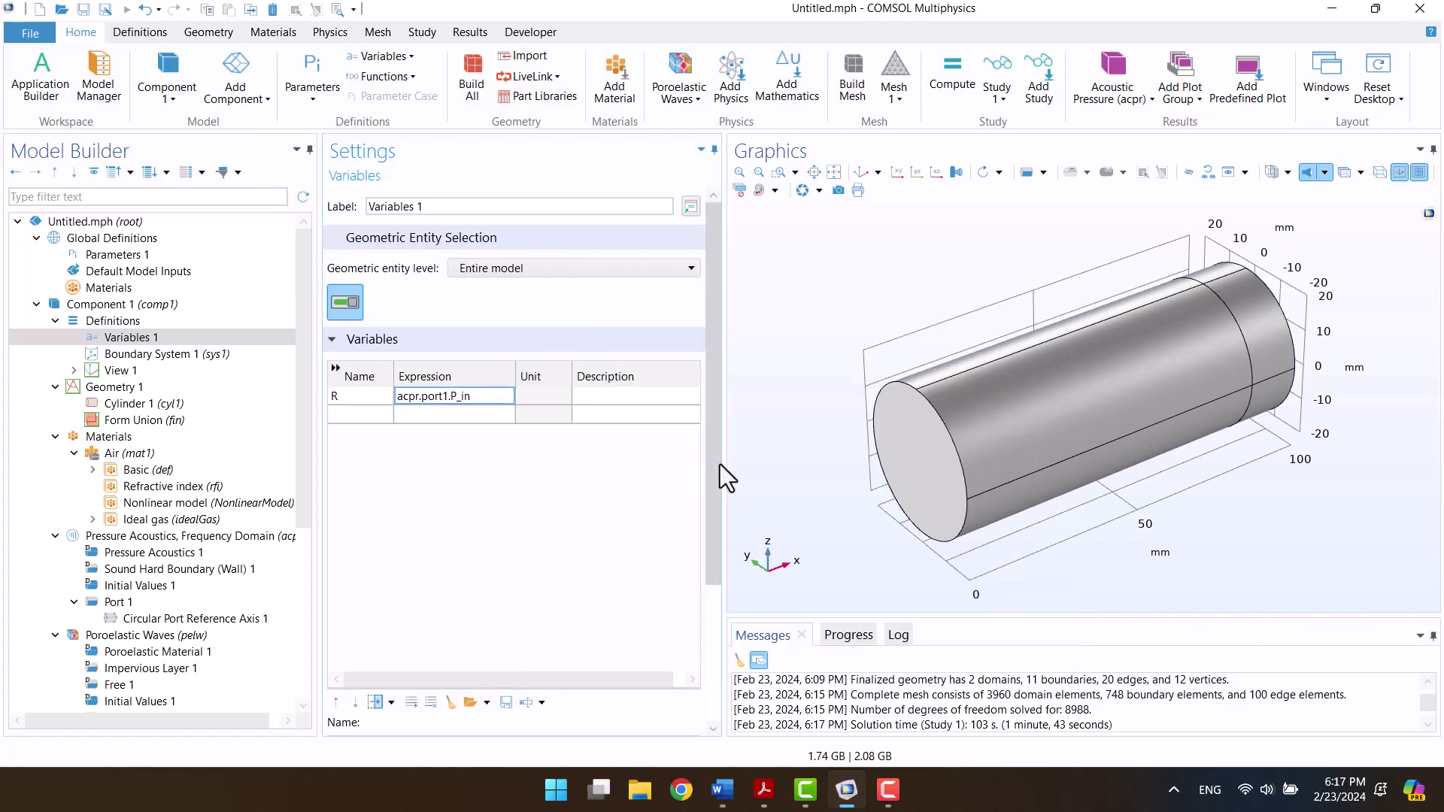
Step: Turn R's expression into the outgoing-to-incident power ratio acpr.port1.P_out/acpr.port1.P_in
key(ctrl+shift+Left)
key(ctrl+shift+Left)
key(ctrl+shift+Left)
key(ctrl+c)
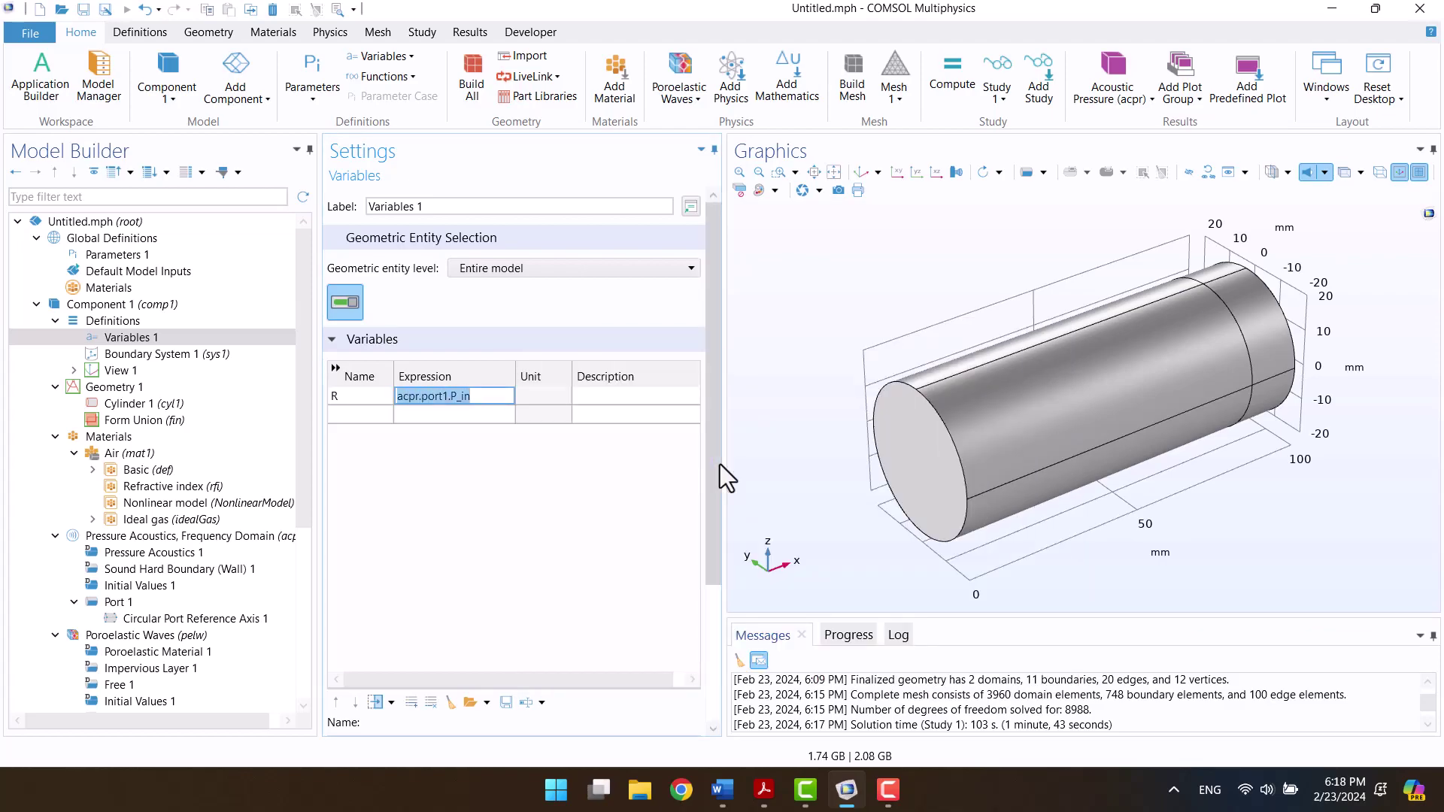
key(Left)
key(ctrl+v)
text(/)
key(shift+Left)
text(out)
Step: Define a second variable alpha with the expression 1-R and the description "Absorption coefficient"
click(346, 416)
text(a)
key(Tab)
text(1-R)
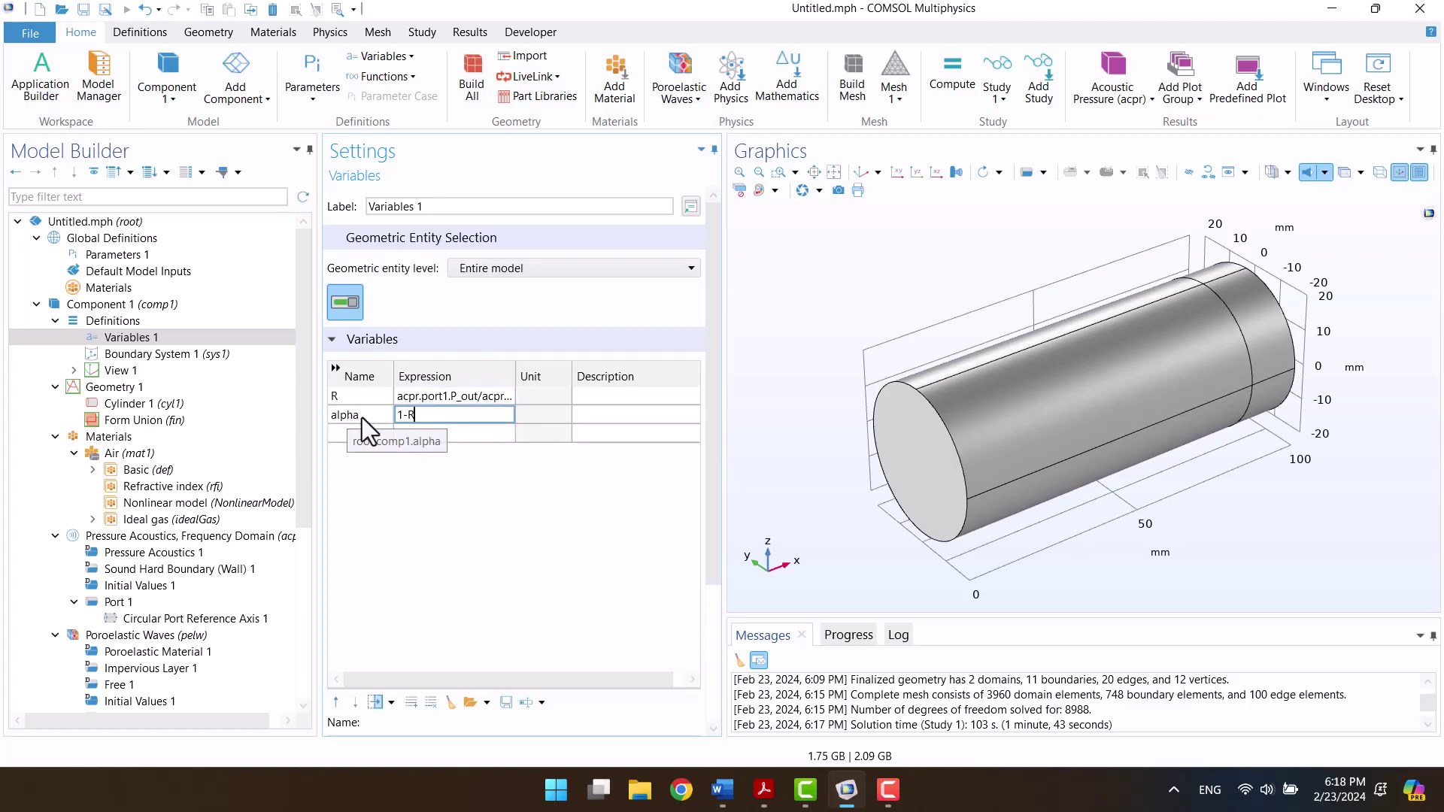
click(592, 414)
text(a)
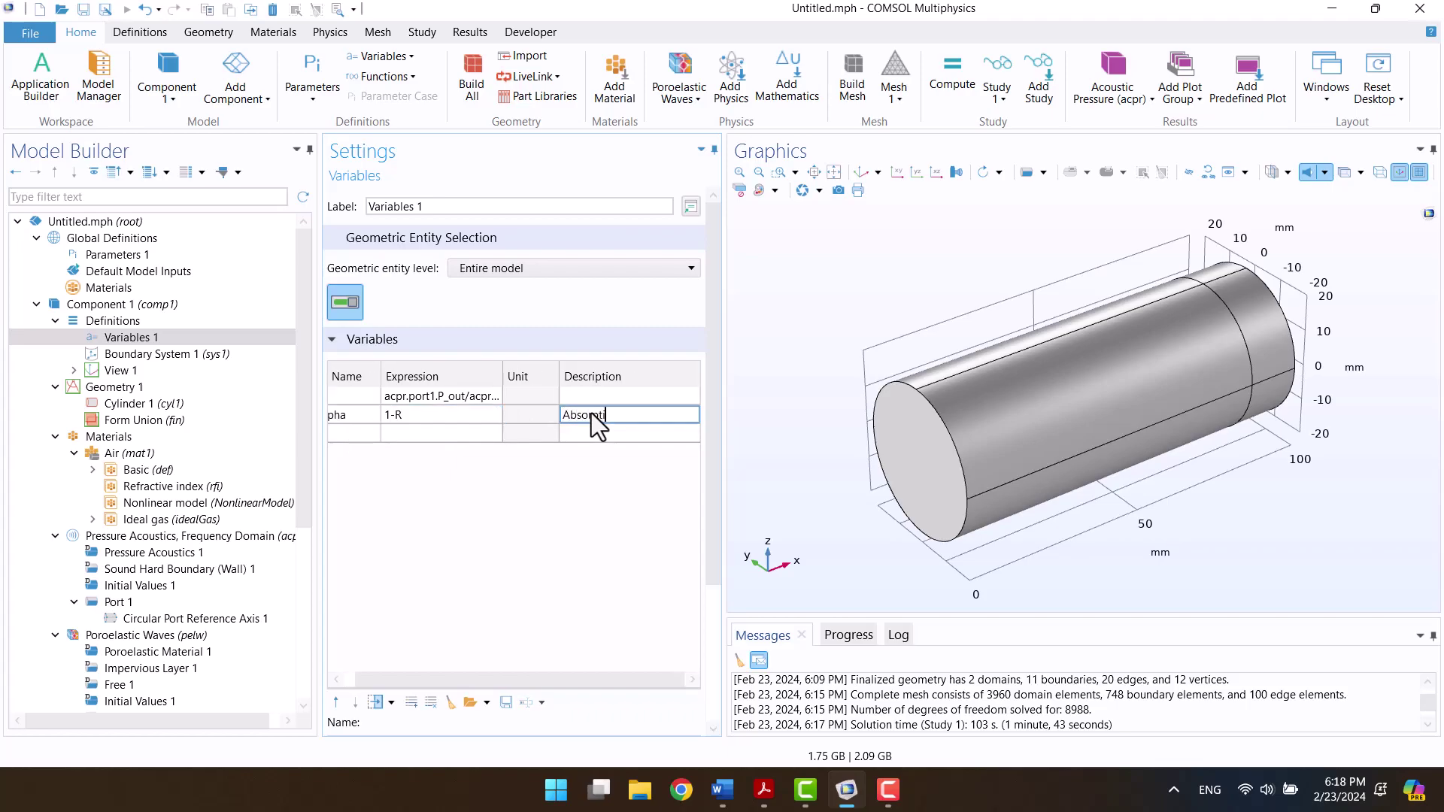
text(bsorption coefficient)
key(Return)
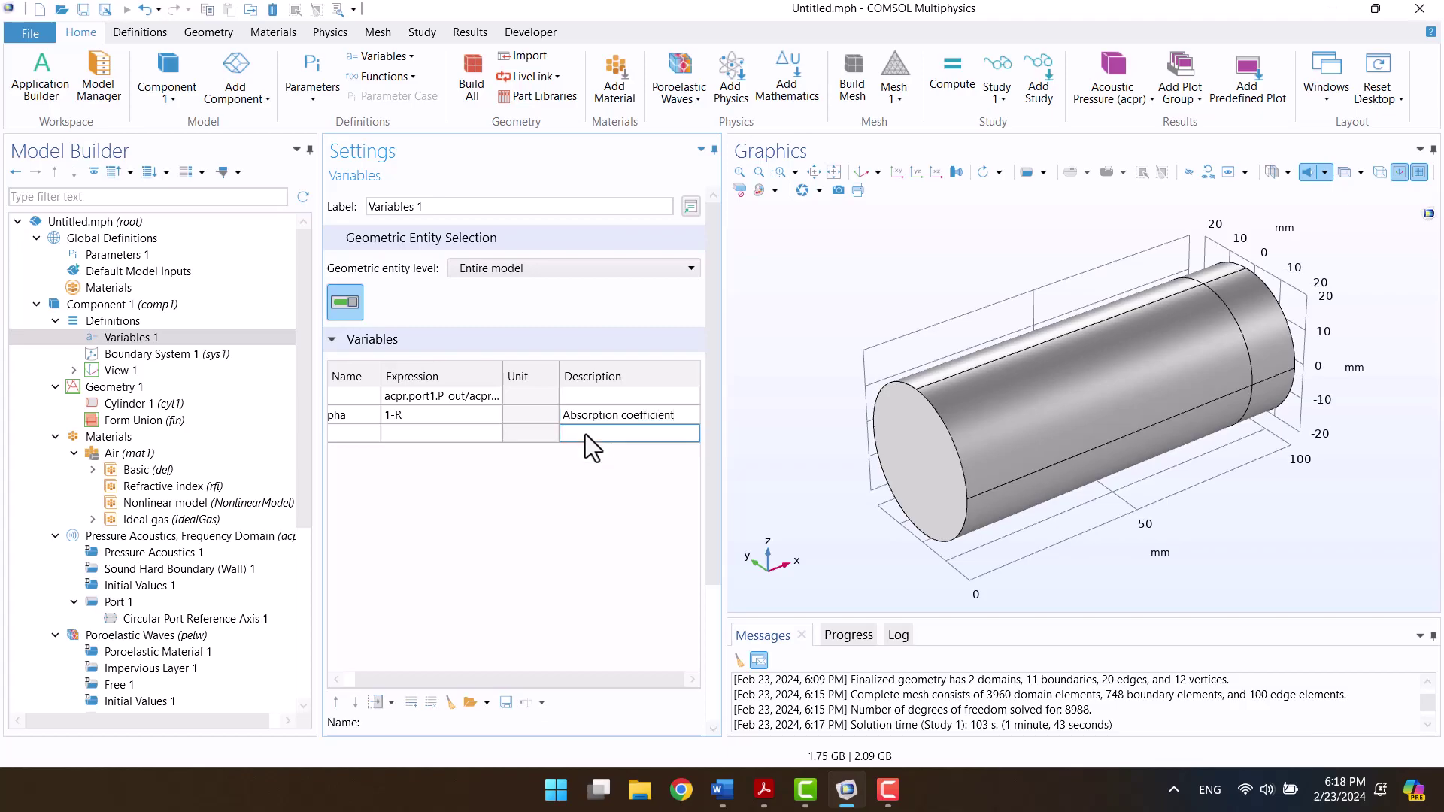
Step: Update the solution of Study 1 so the new variables can be evaluated without recomputing
scroll(62, 464, down, 3)
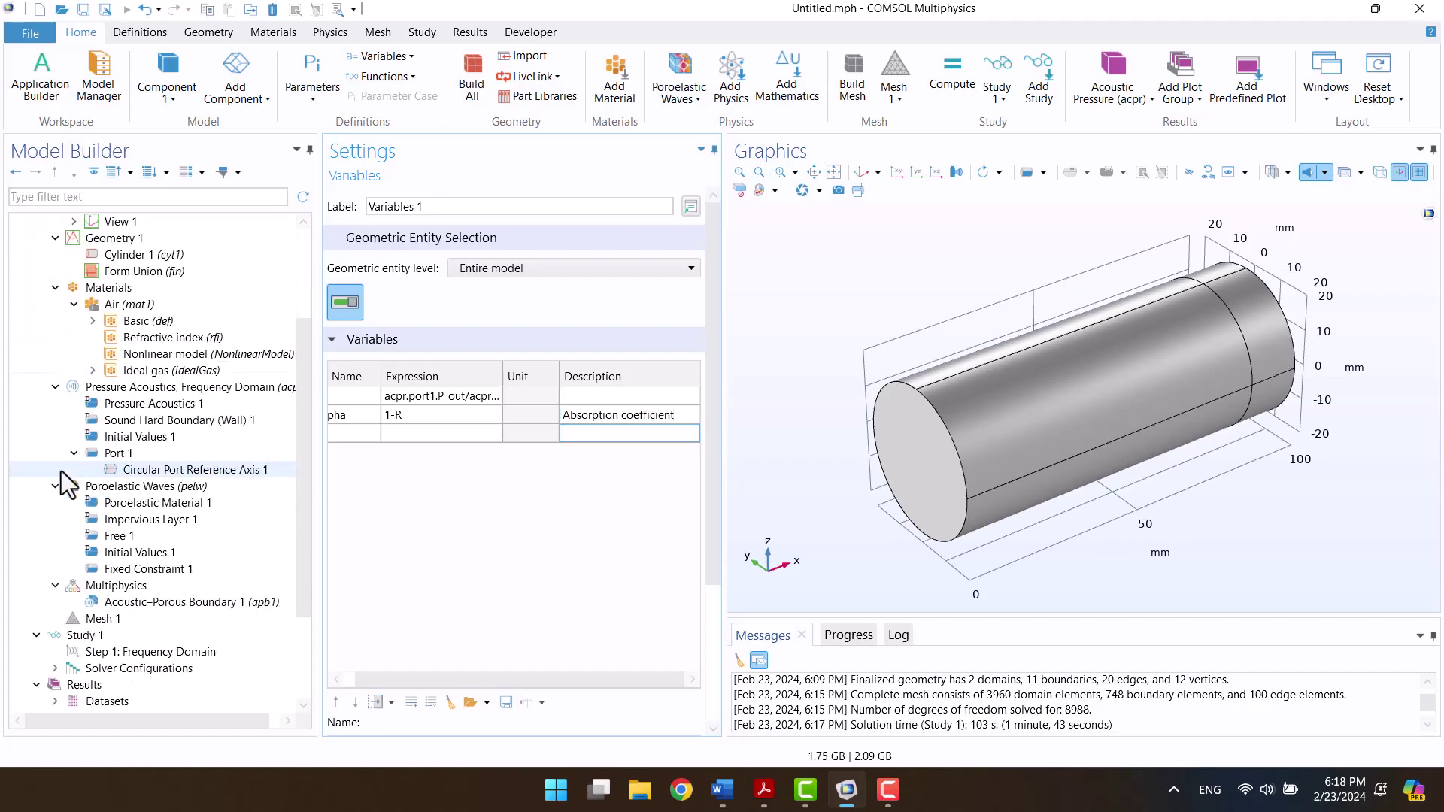
click(81, 633)
click(415, 197)
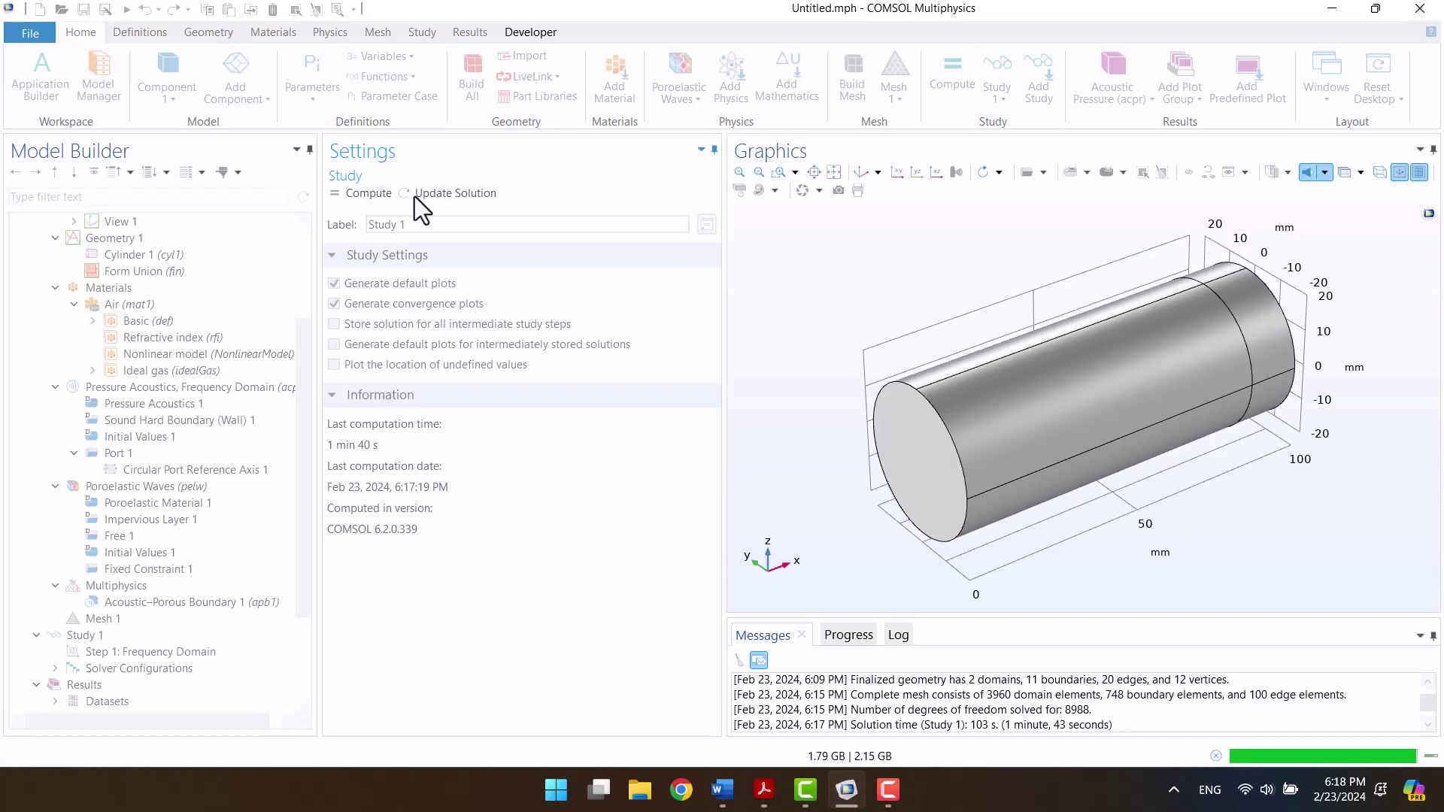
Step: Add a 1D plot group to the Results
scroll(295, 472, down, 2)
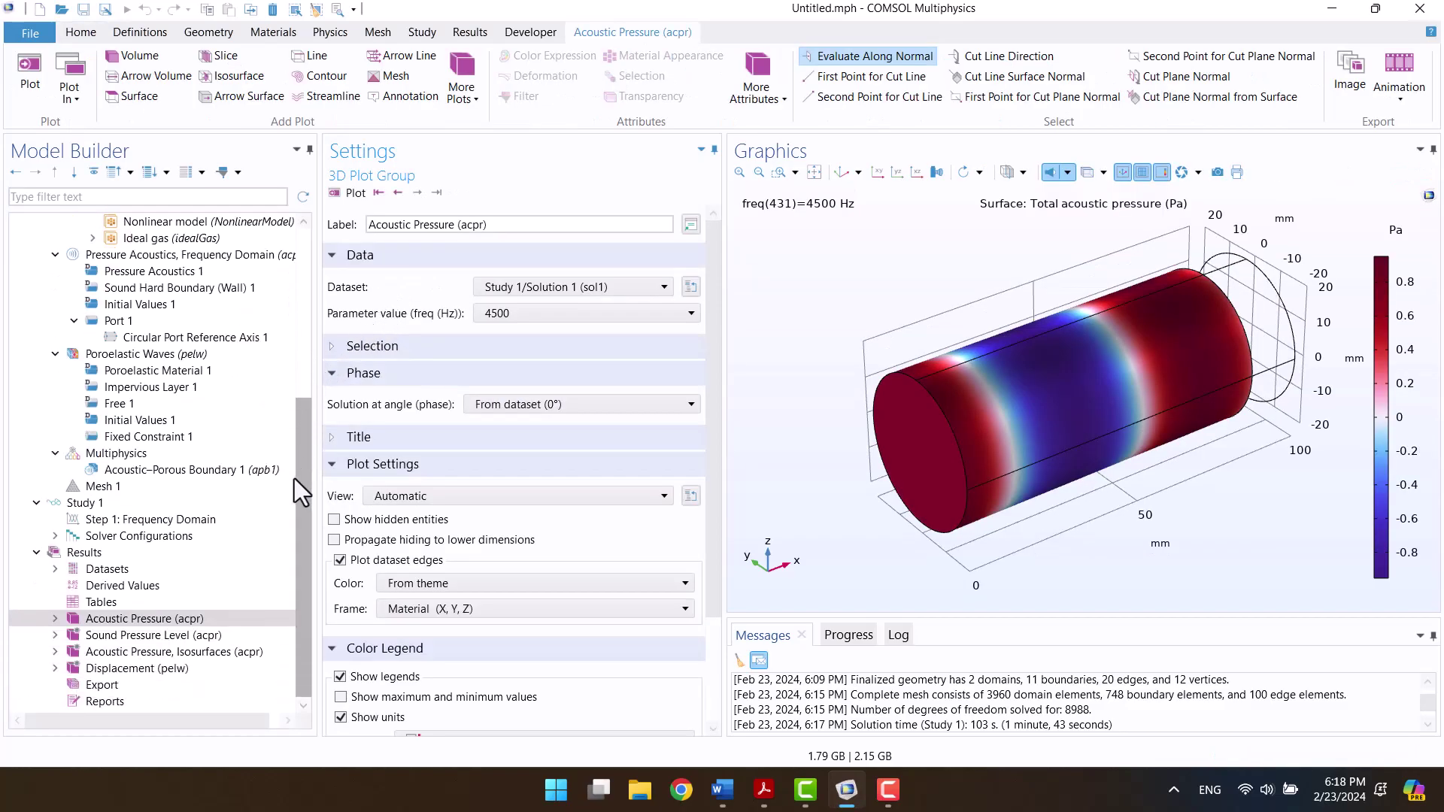
click(87, 555)
right_click(88, 561)
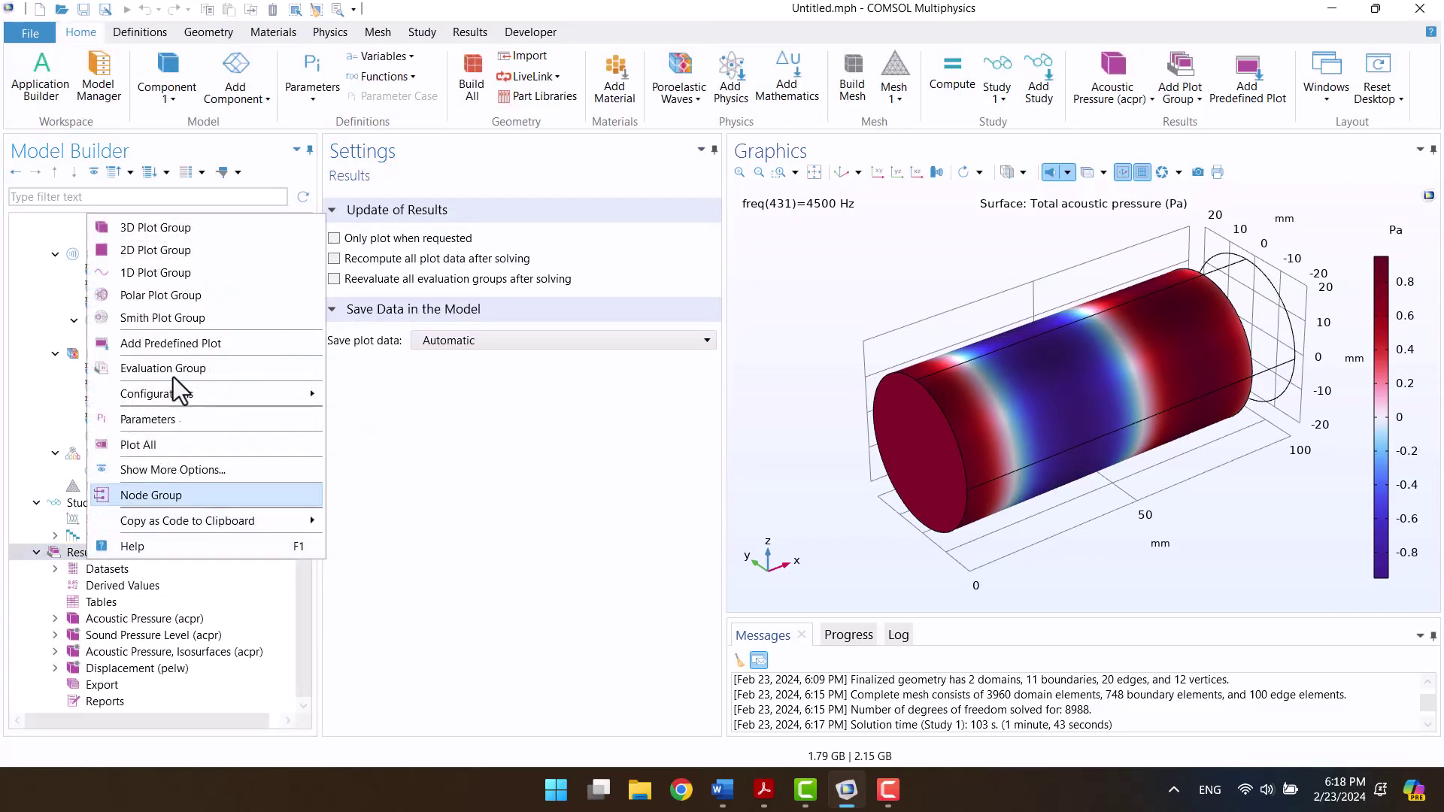
key(Escape)
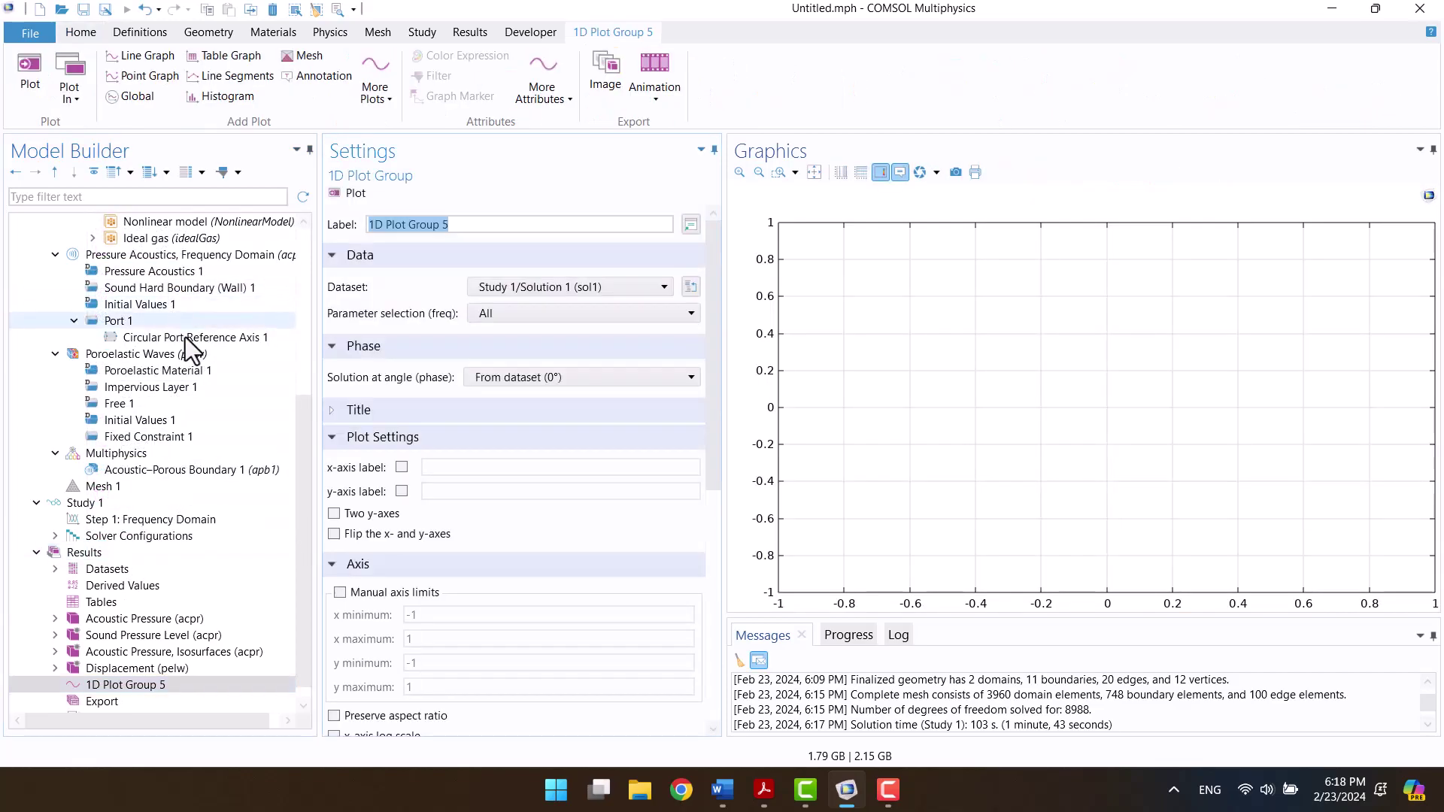
Step: Add a Global plot to the new 1D plot group with alpha as the y-axis expression and plot it
right_click(95, 684)
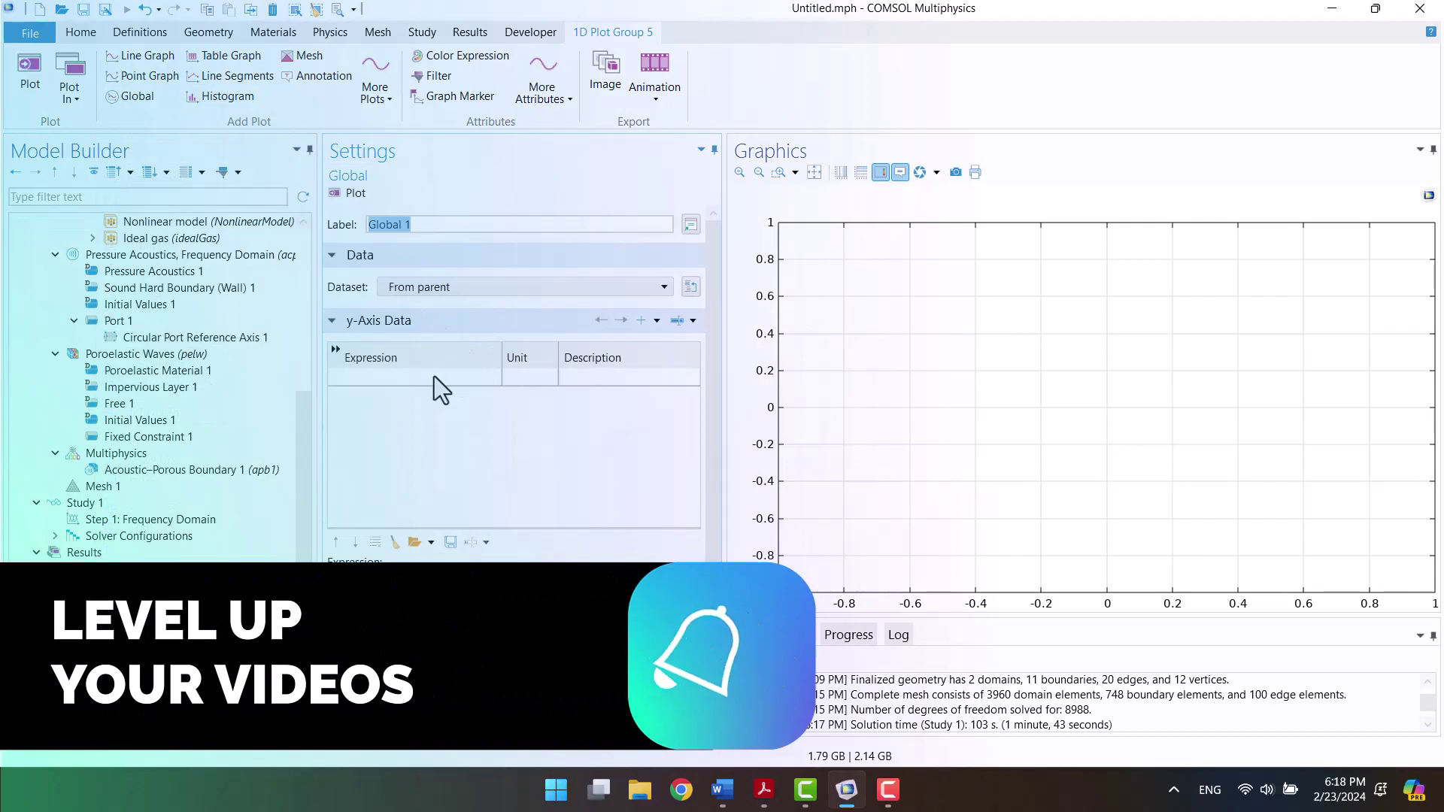
click(434, 377)
text(alpha)
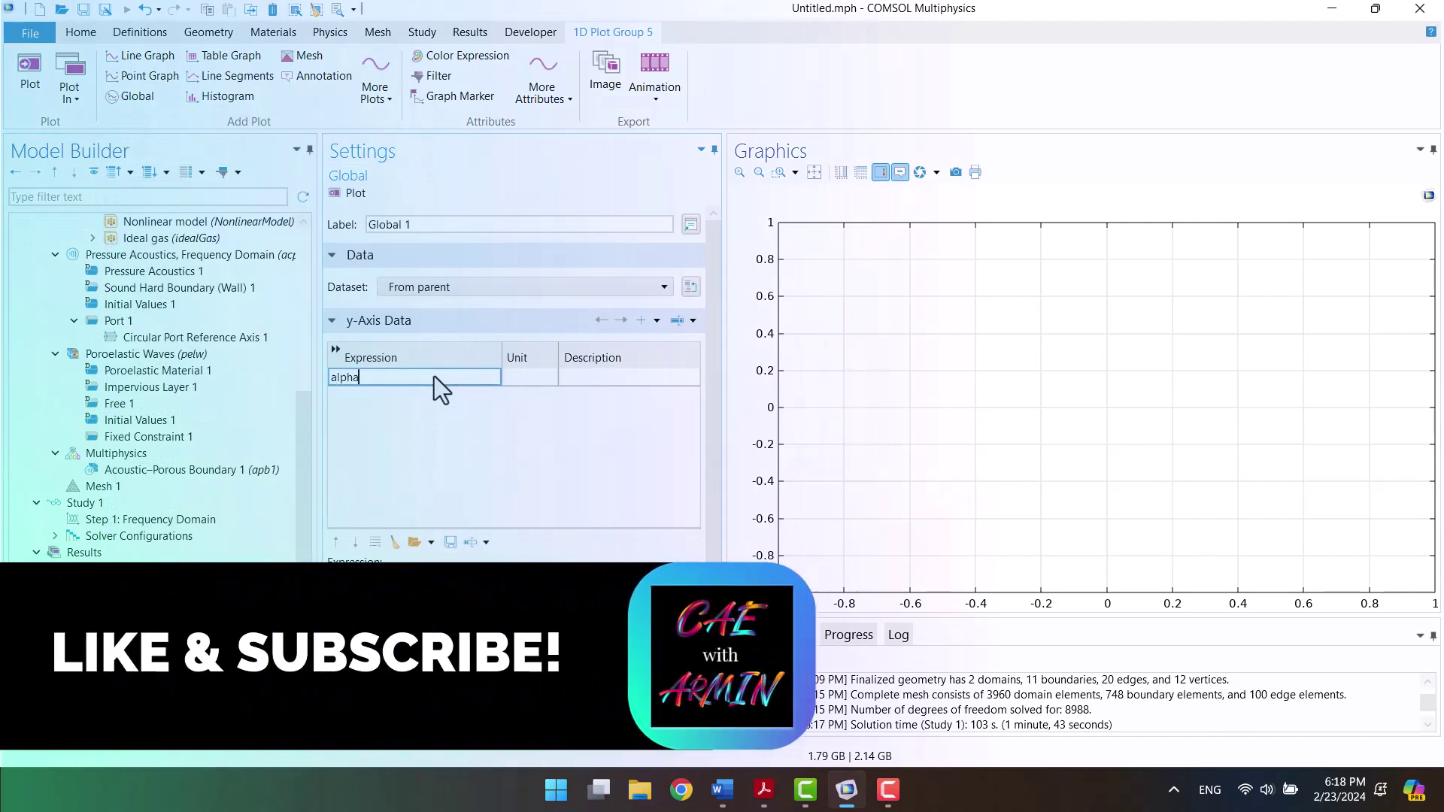
key(Return)
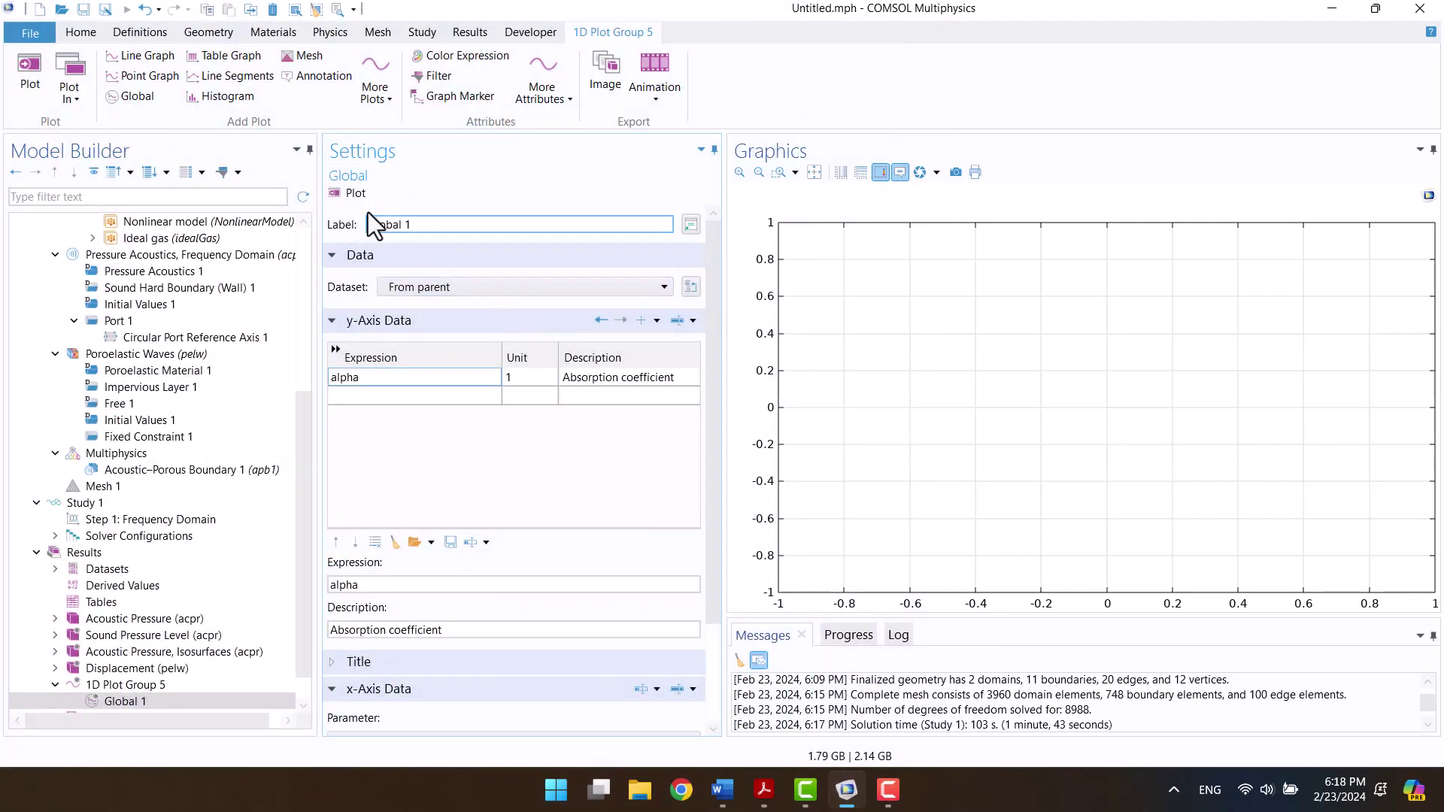
click(352, 197)
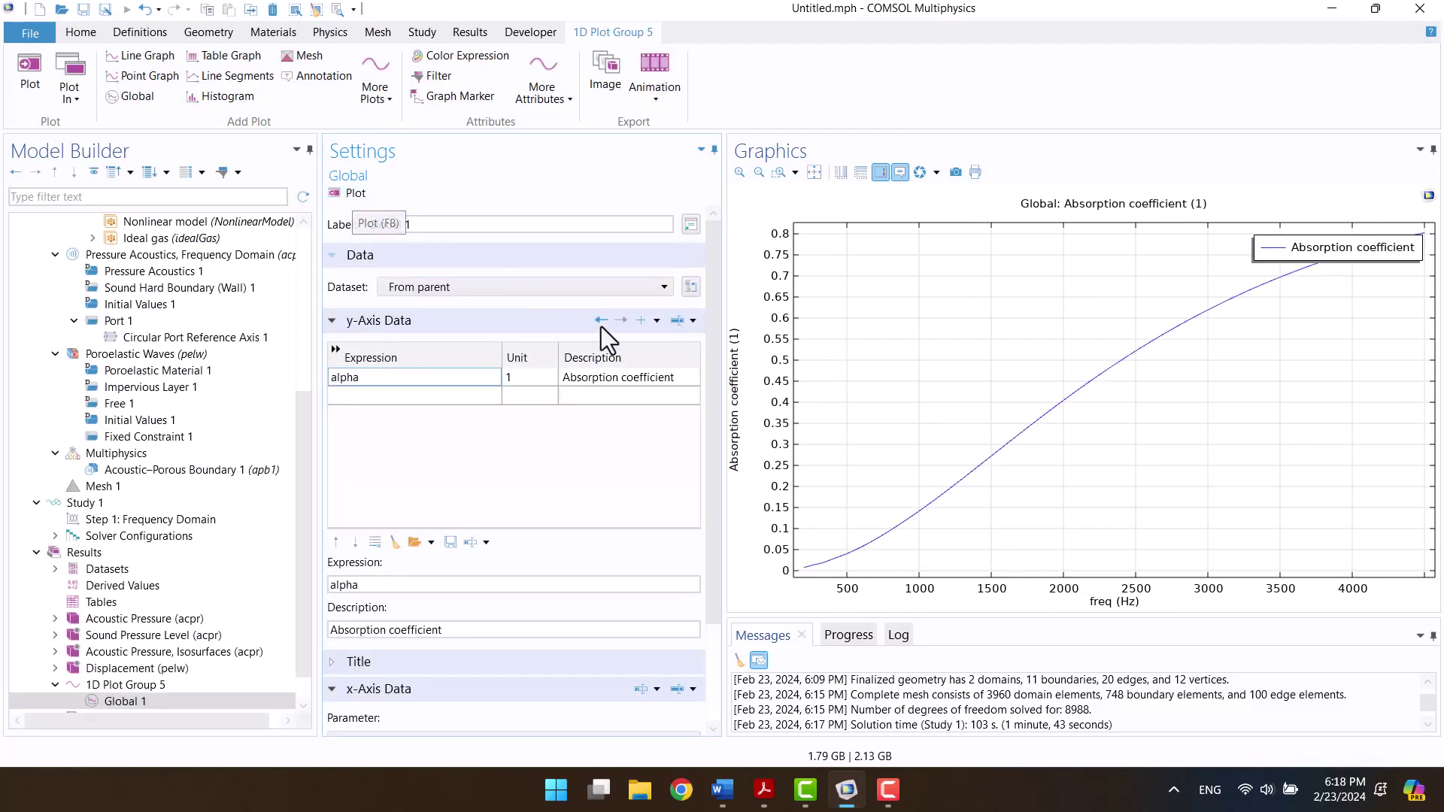
Step: Place the paper's PDF beside the absorption graph and examine Material B's curve between 200 and 1000 Hz
click(764, 796)
drag(999, 83, 331, 108)
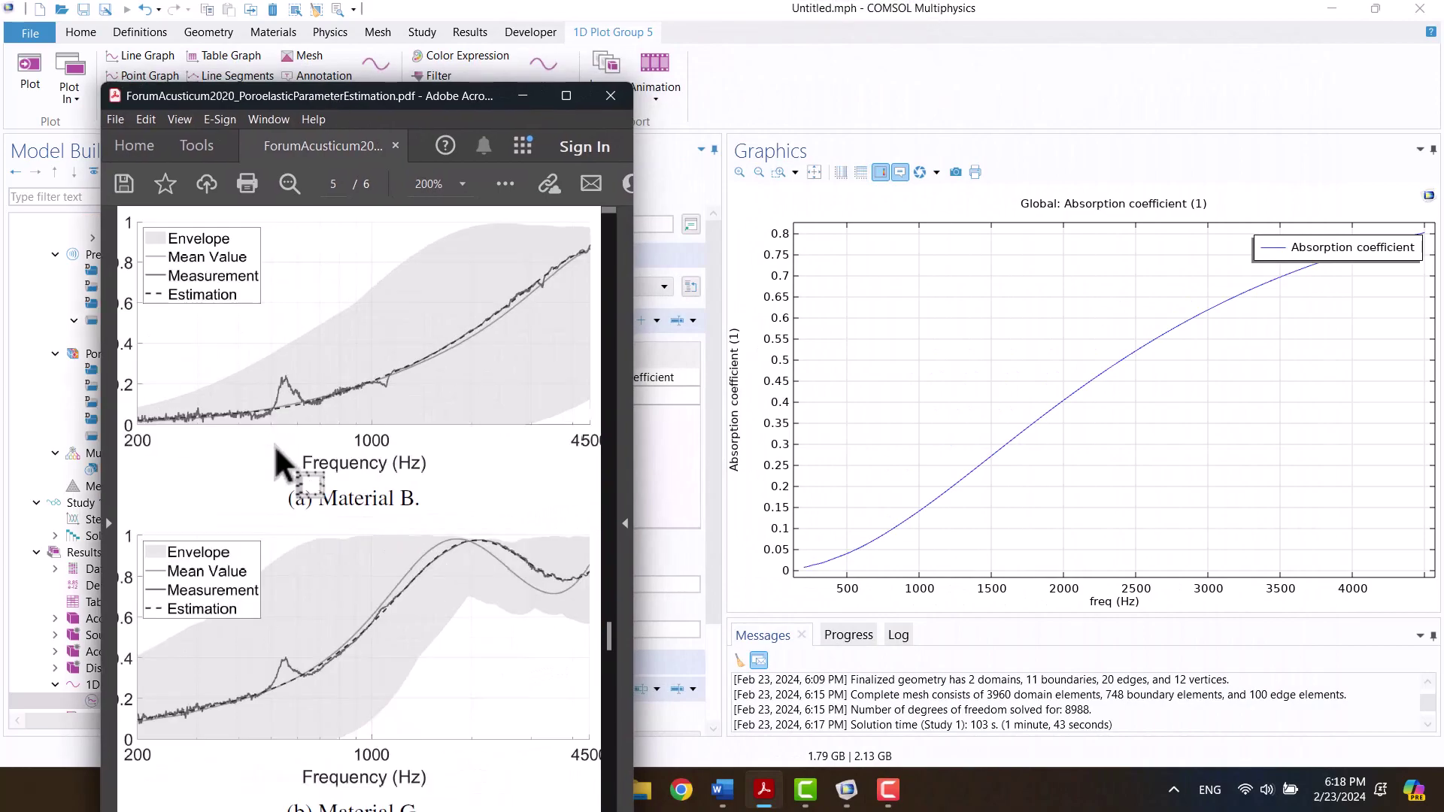
ctrl+scroll(361, 499, up, 2)
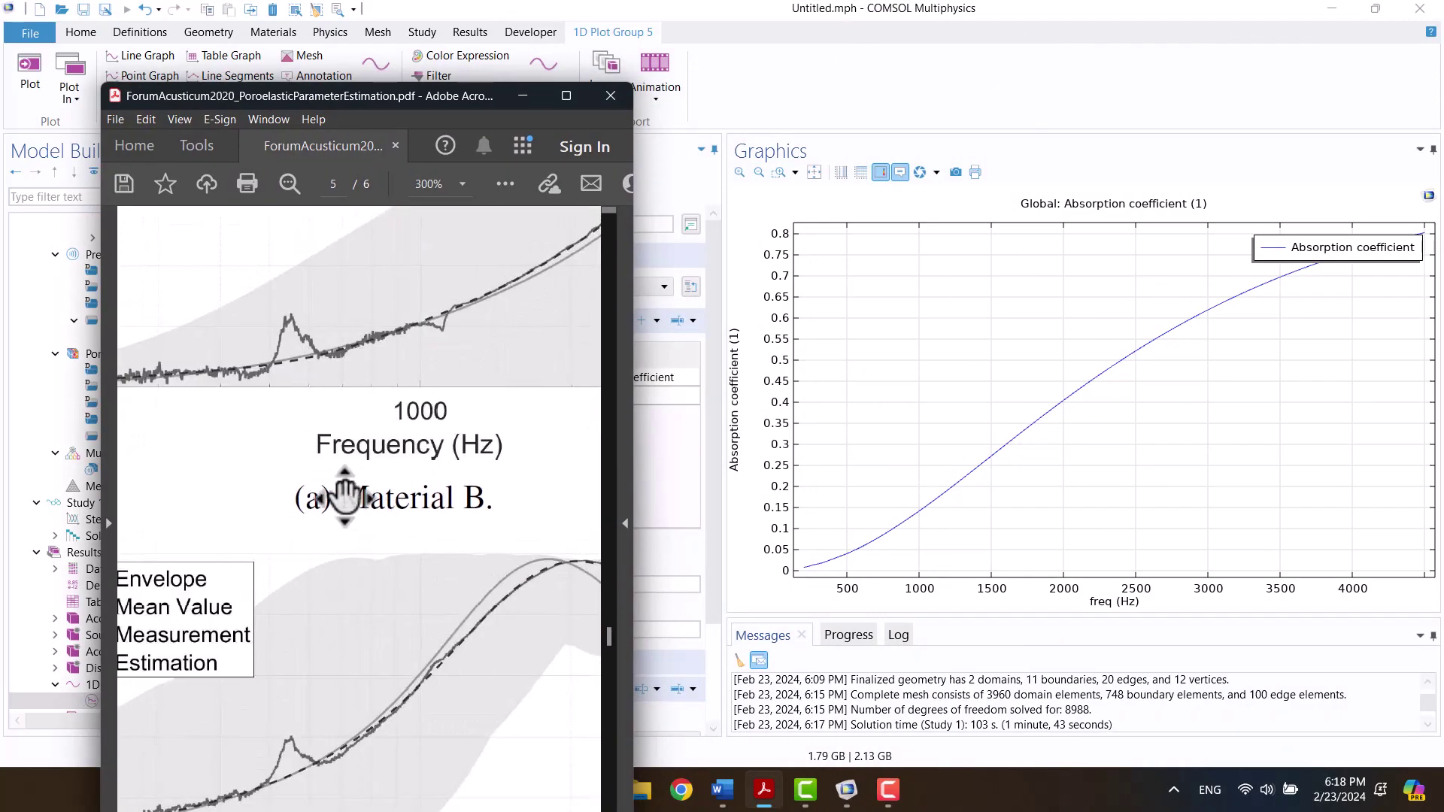
scroll(345, 499, left, 3)
drag(523, 323, 158, 361)
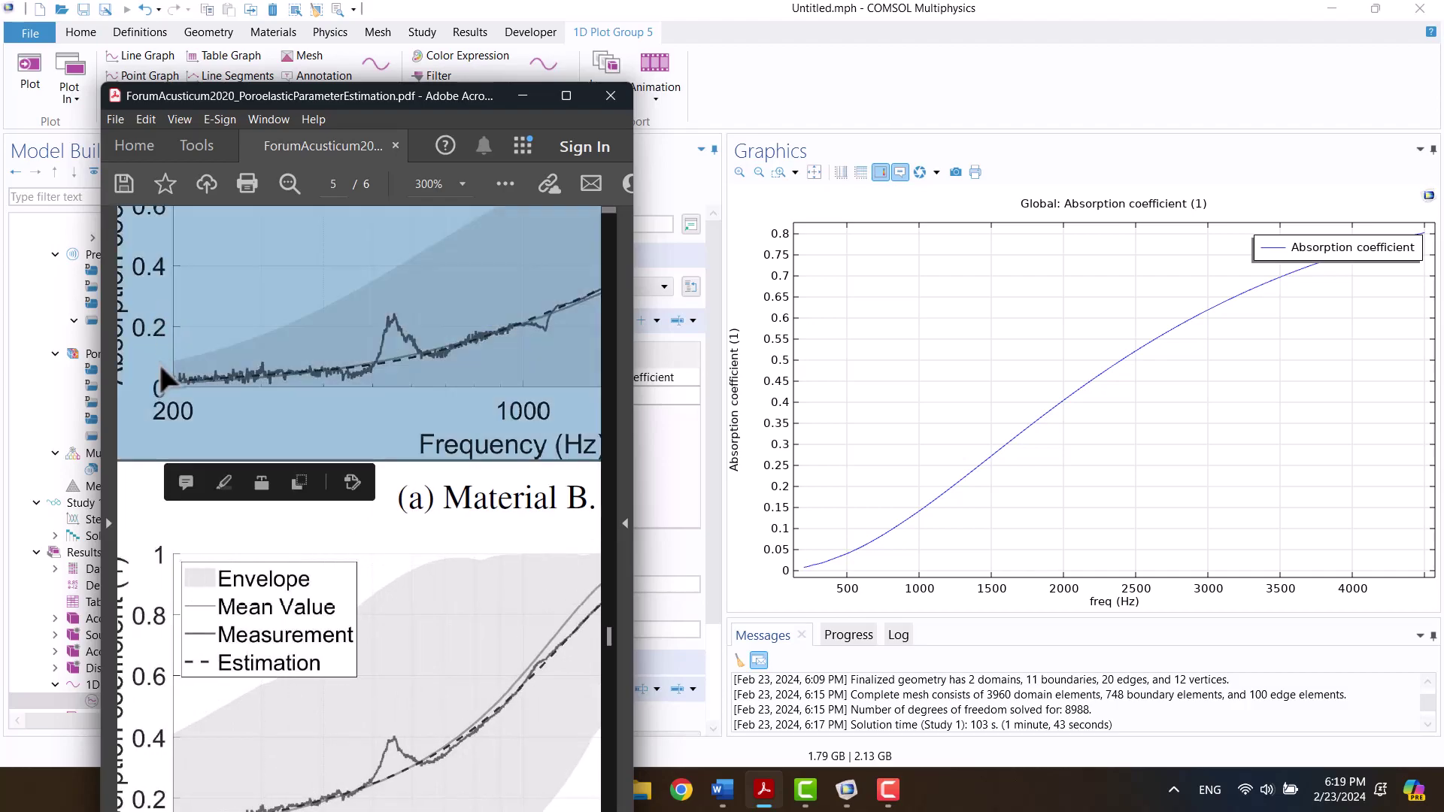
click(662, 10)
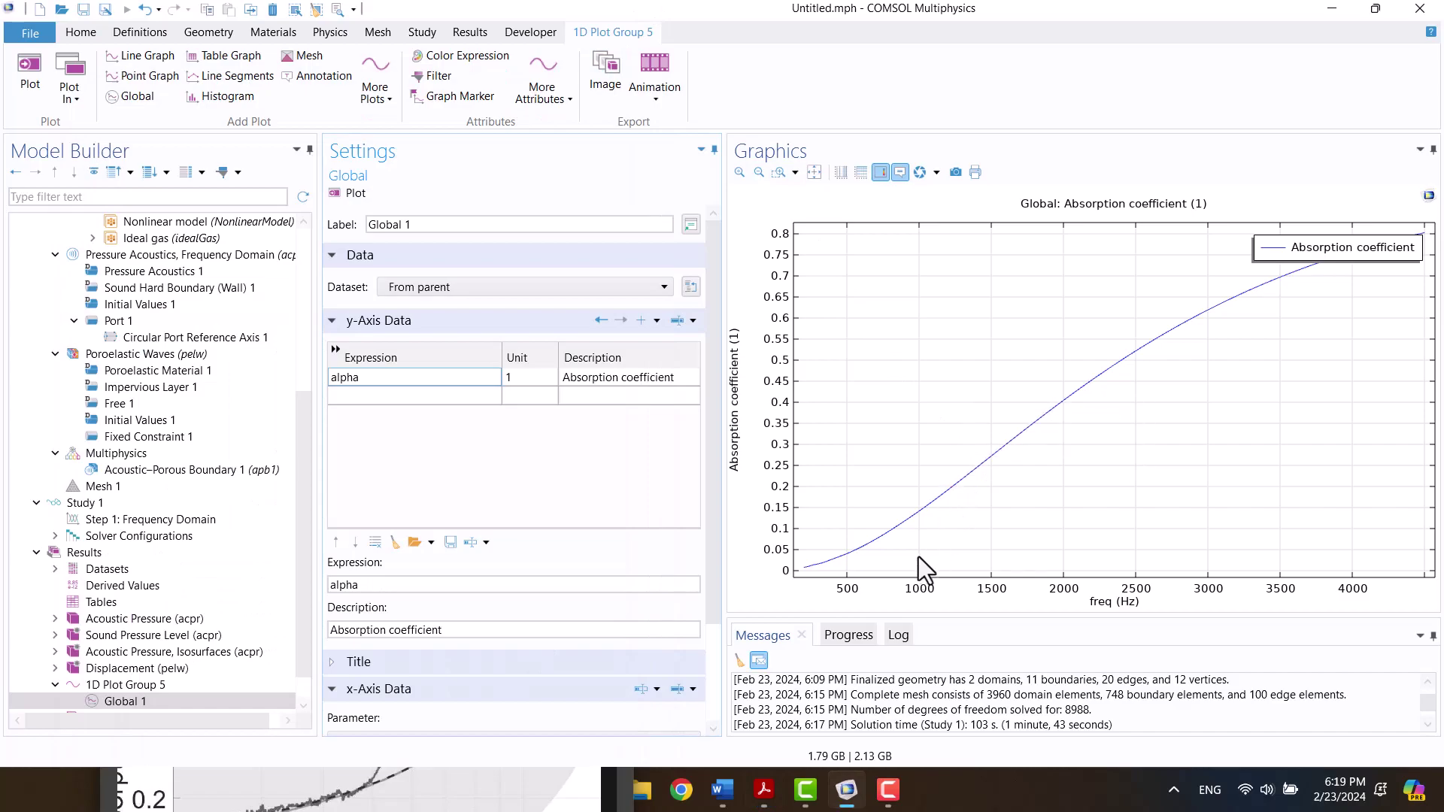
Step: Bring the paper's whole Material B plot into view and compare it with the computed absorption curve at 1000 and 2000 Hz
click(761, 790)
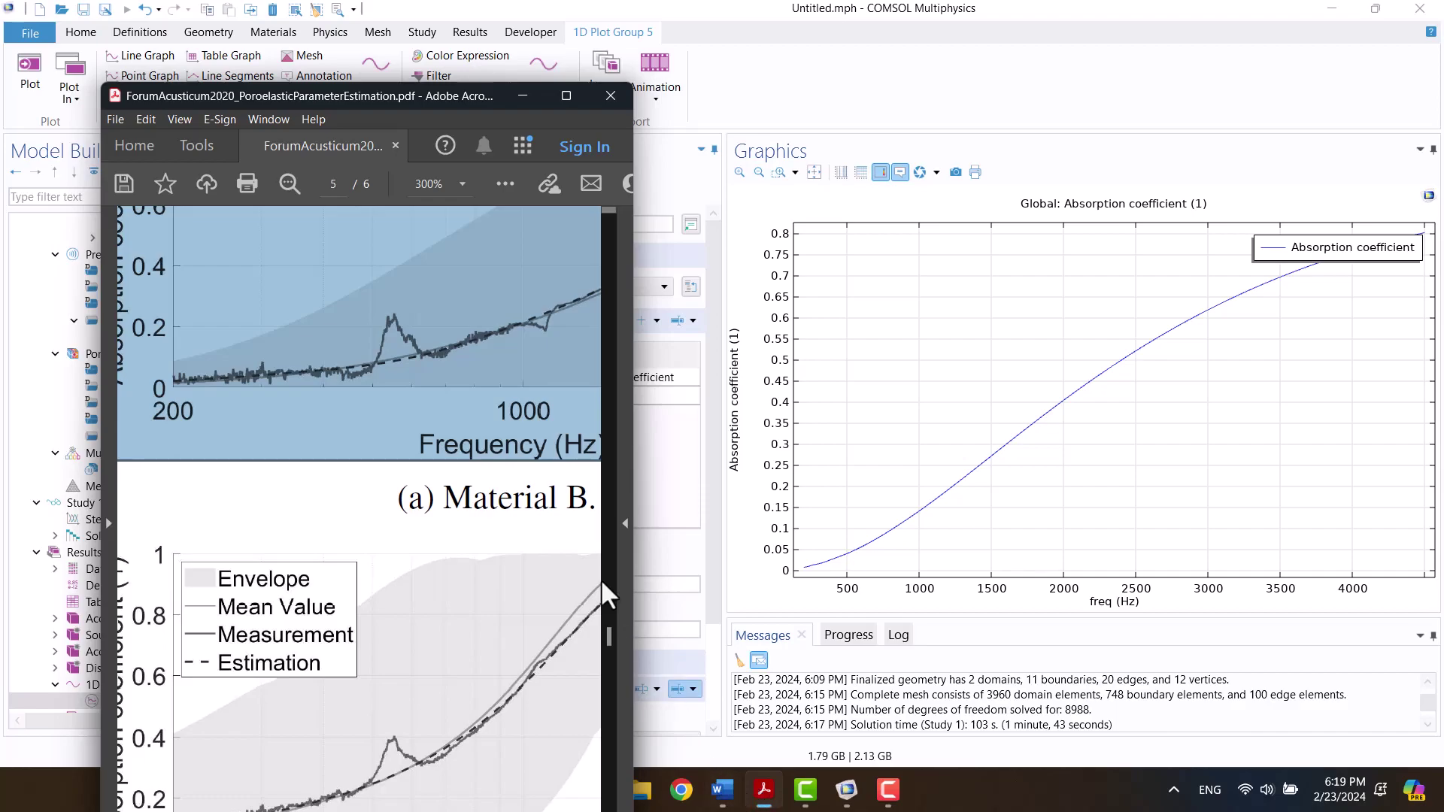
click(526, 376)
ctrl+scroll(380, 400, down, 2)
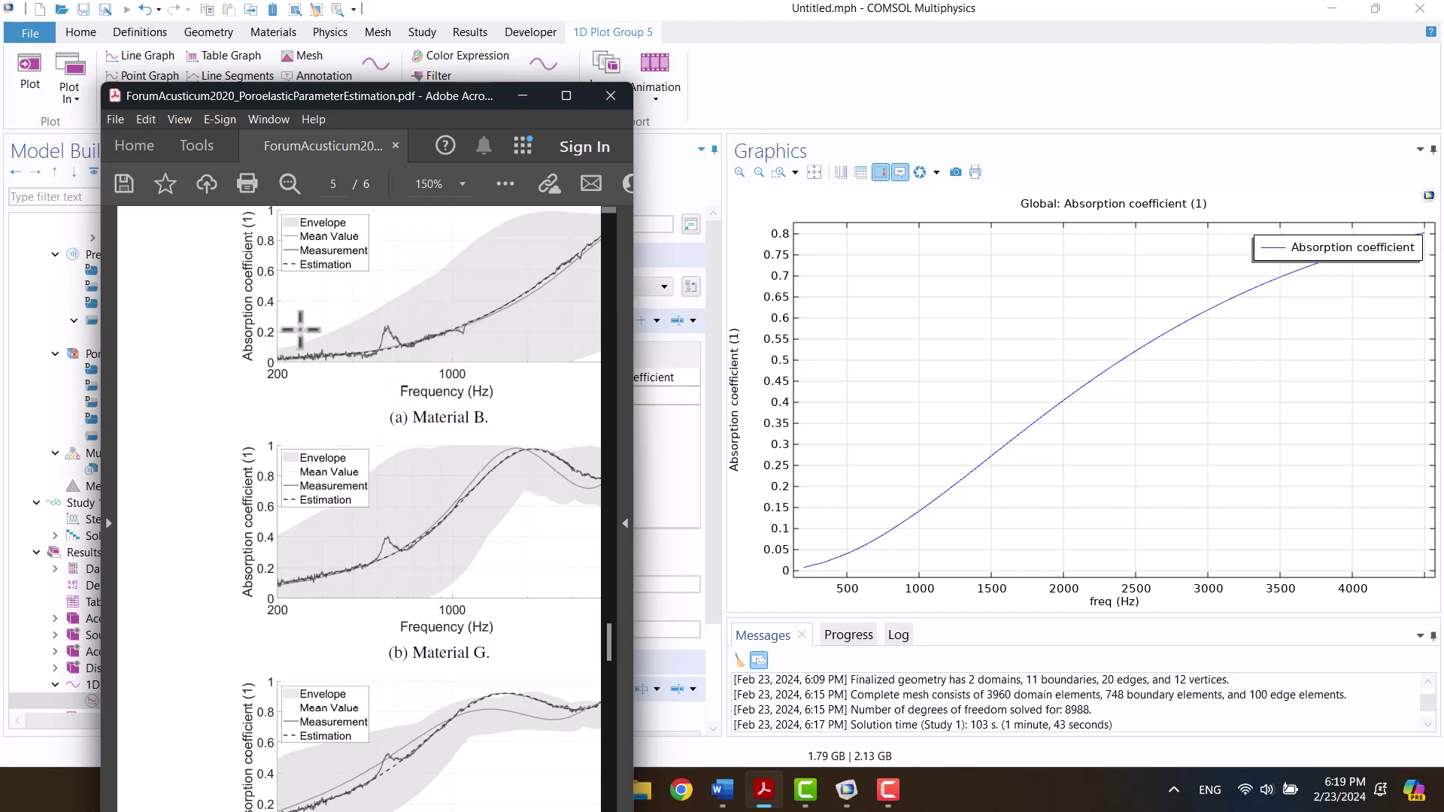
scroll(361, 361, up, 3)
scroll(364, 348, right, 2)
click(840, 10)
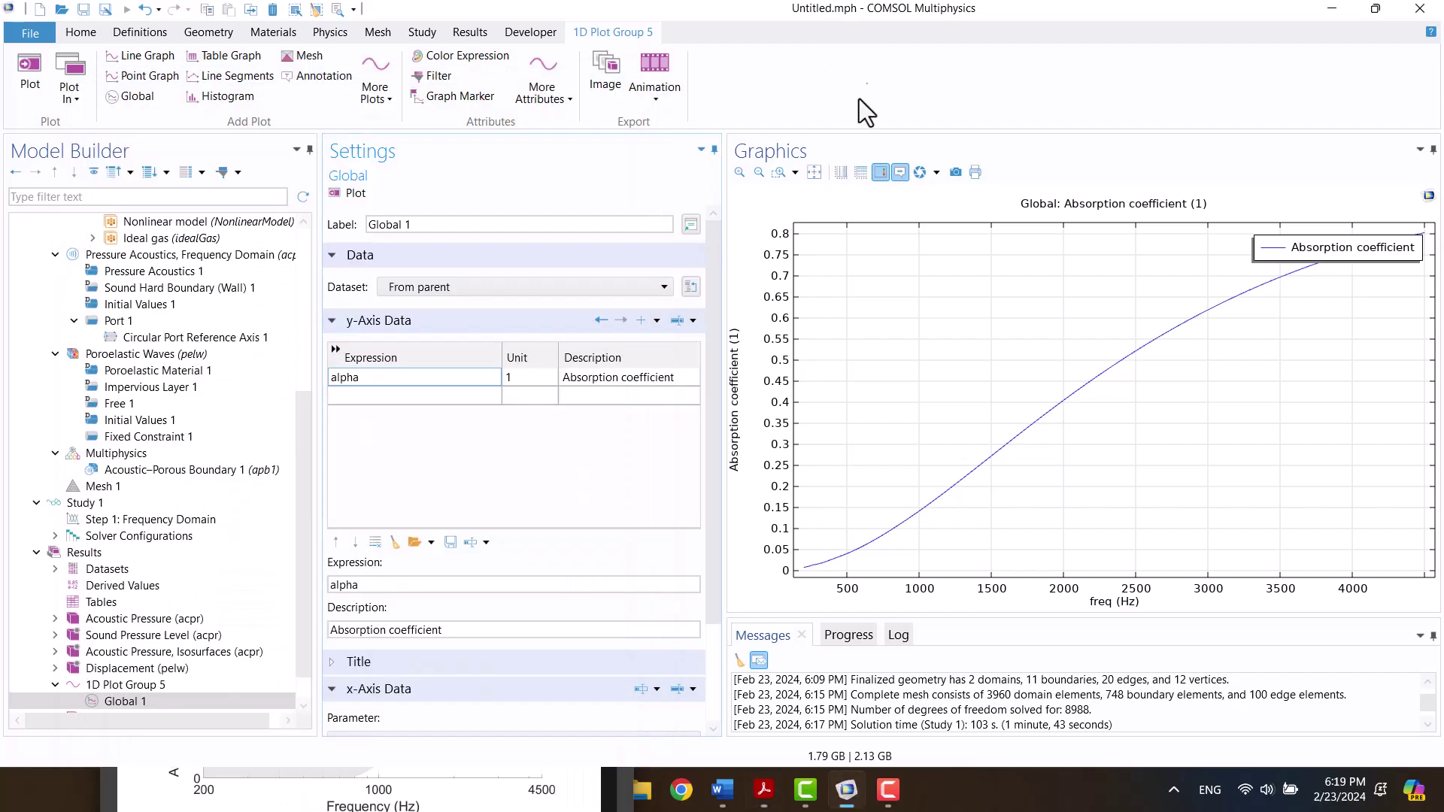
mouse_move(921, 512)
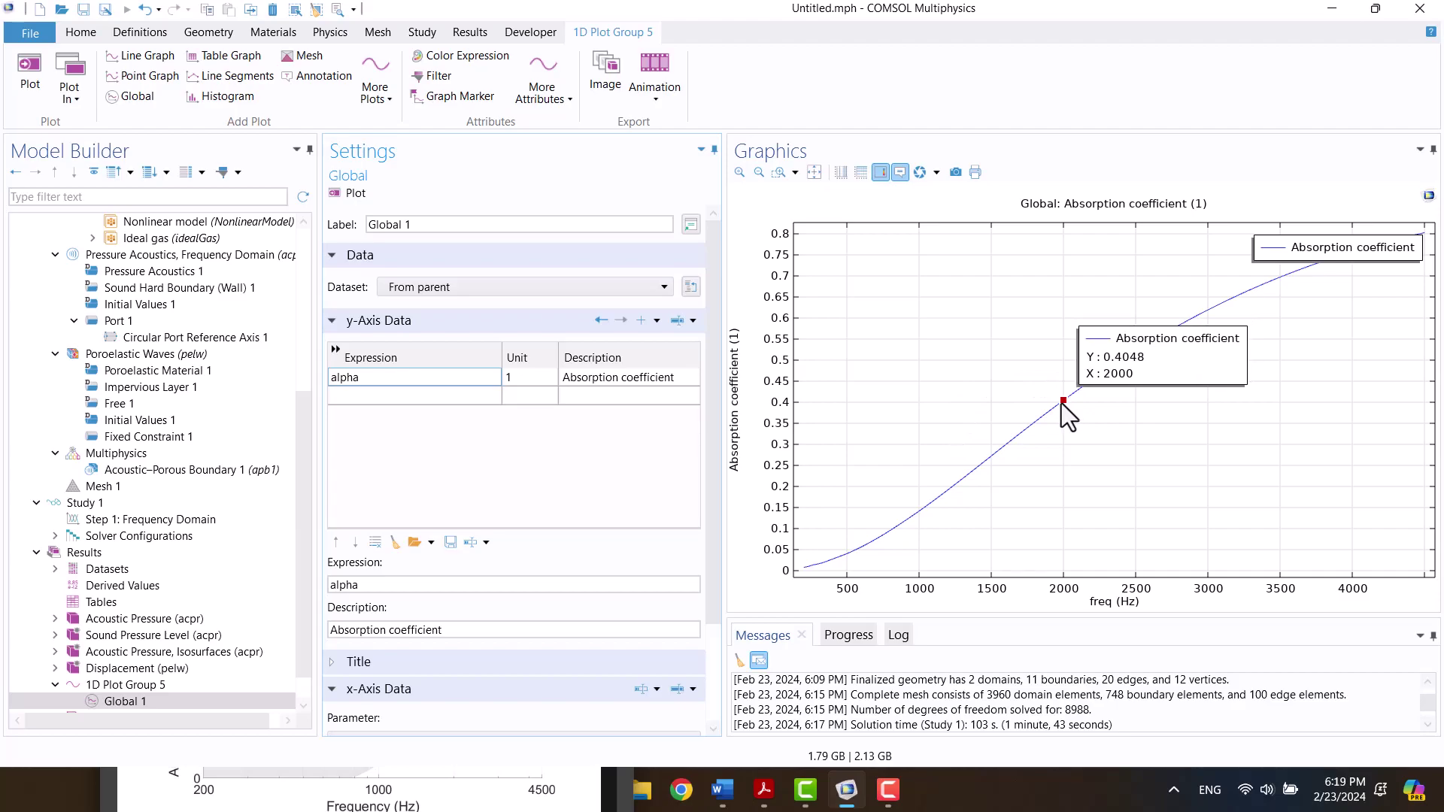
Step: Check Material B's absorption in the paper up to 4500 Hz and compare it with the computed curve's higher frequencies
click(764, 790)
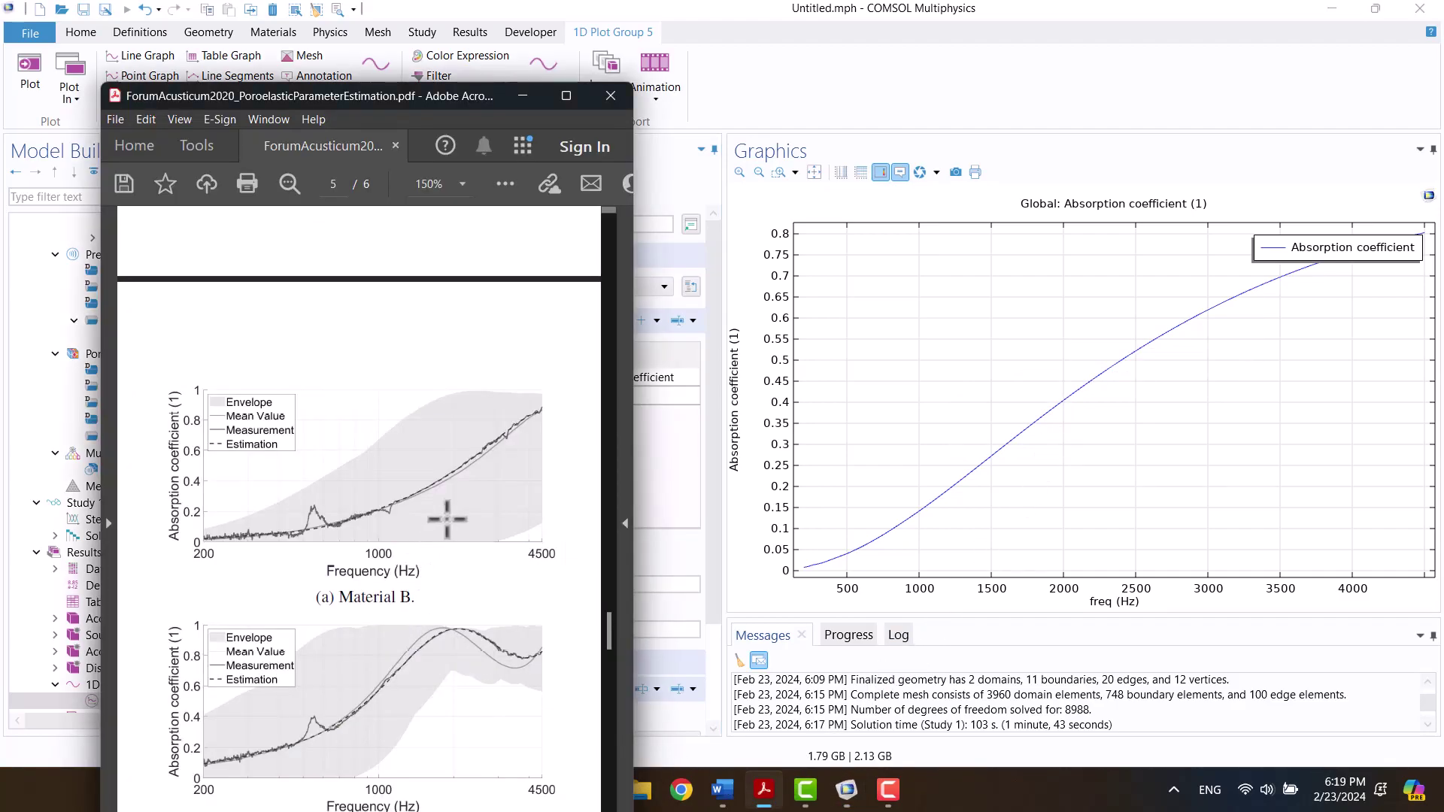
mouse_move(453, 476)
mouse_down()
mouse_move(154, 477)
mouse_move(186, 476)
mouse_move(145, 574)
mouse_up()
drag(495, 414, 585, 579)
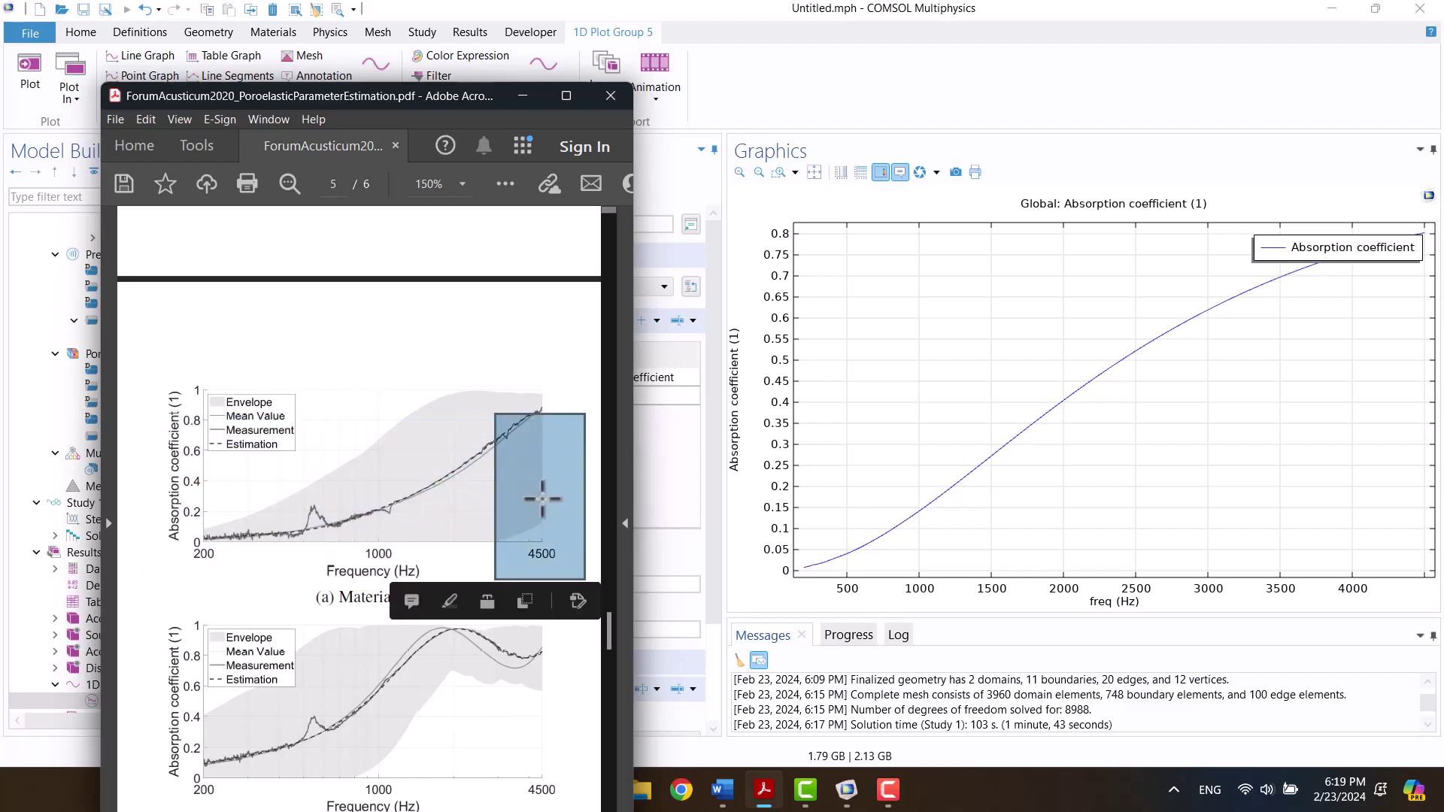
click(439, 550)
click(542, 622)
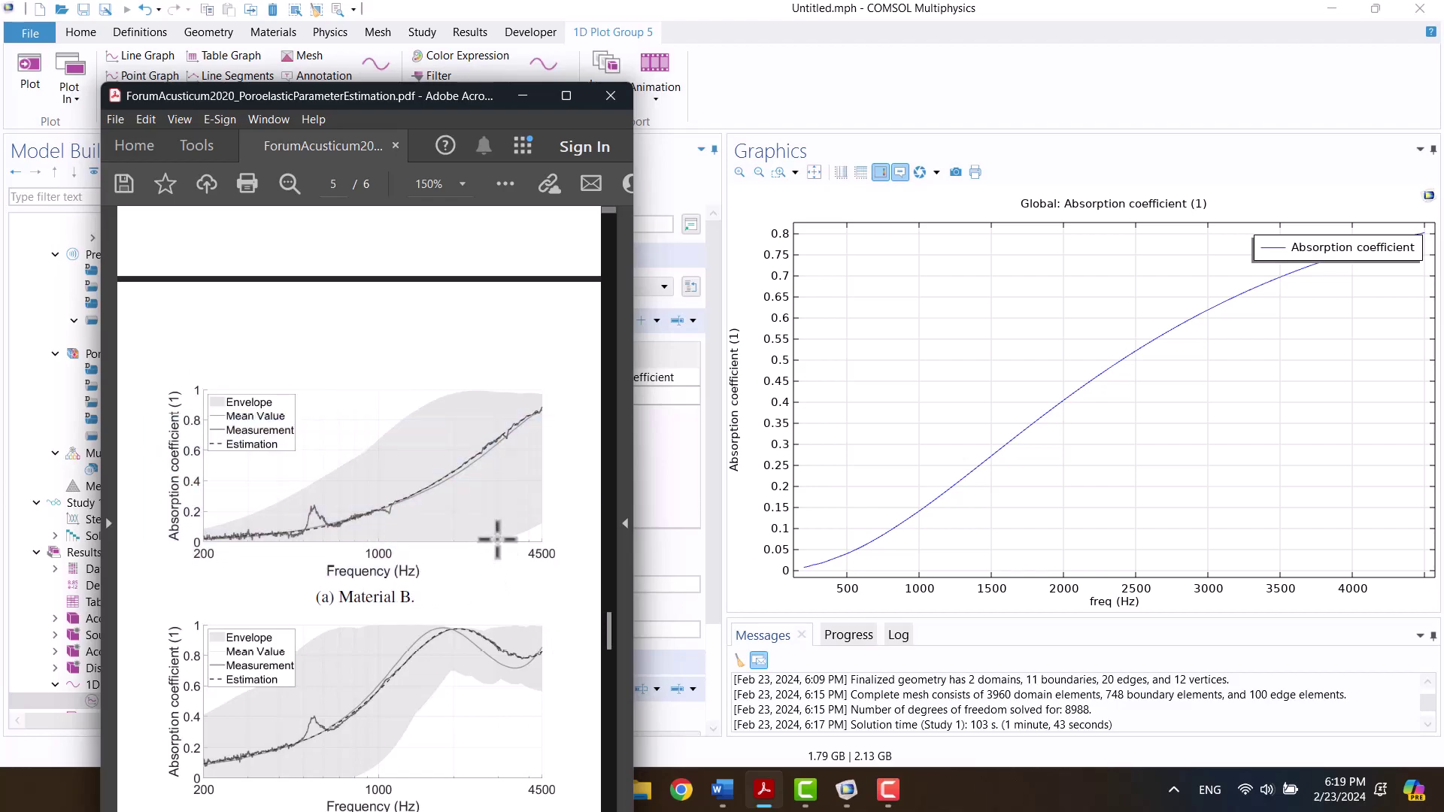
drag(494, 443, 136, 451)
click(843, 12)
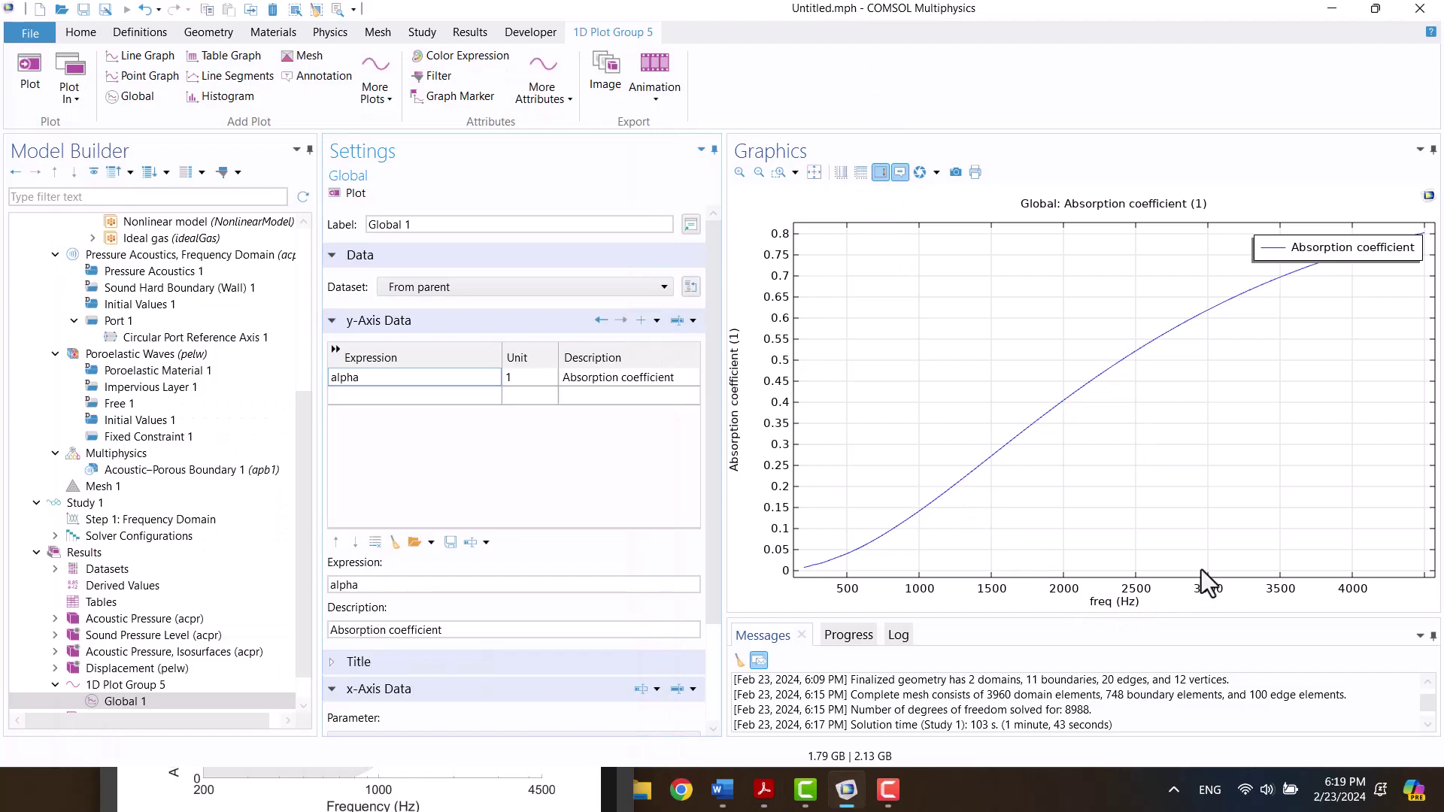
mouse_move(1205, 315)
mouse_move(795, 490)
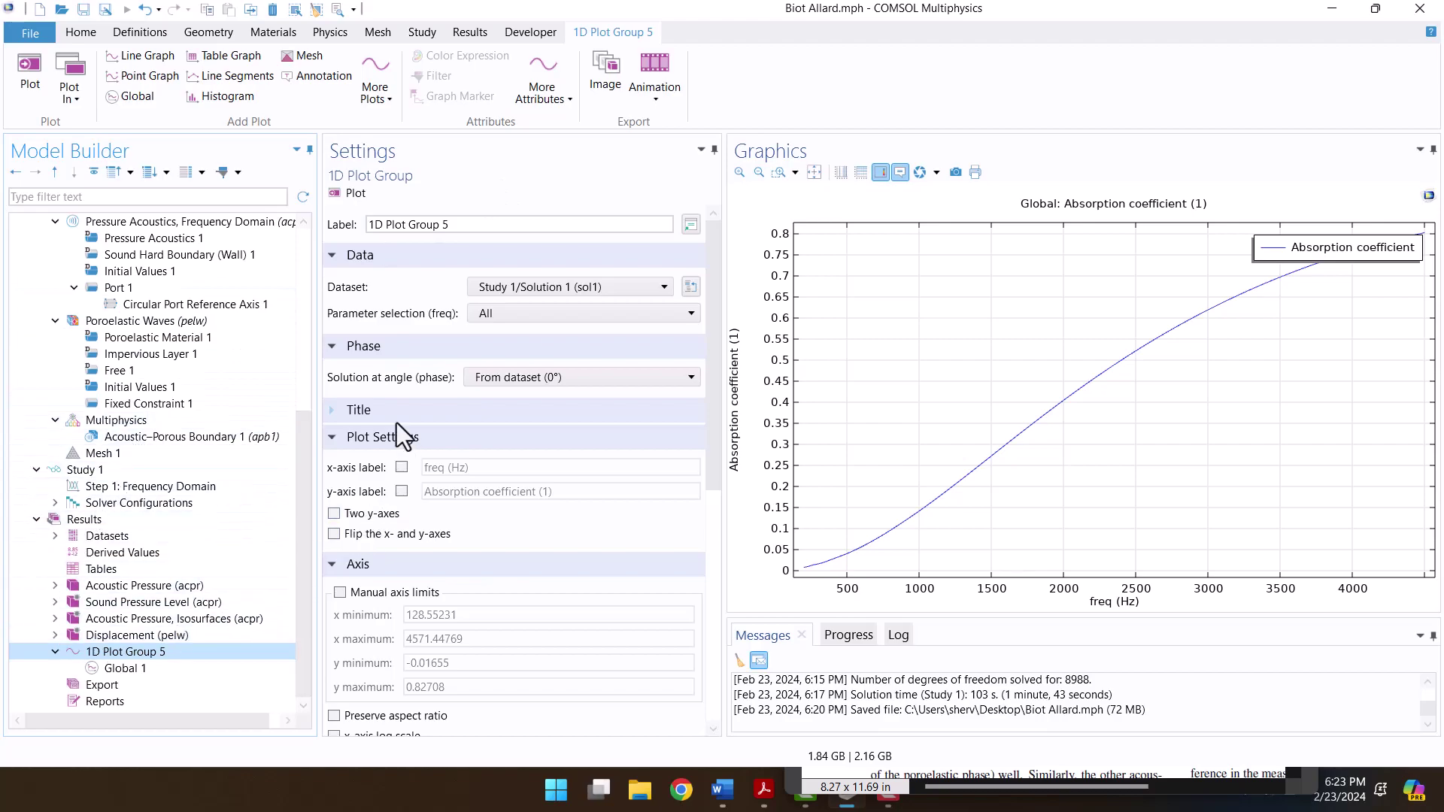
Step: Set the title type of the absorption coefficient plot group to Label
scroll(396, 423, down, 3)
click(373, 324)
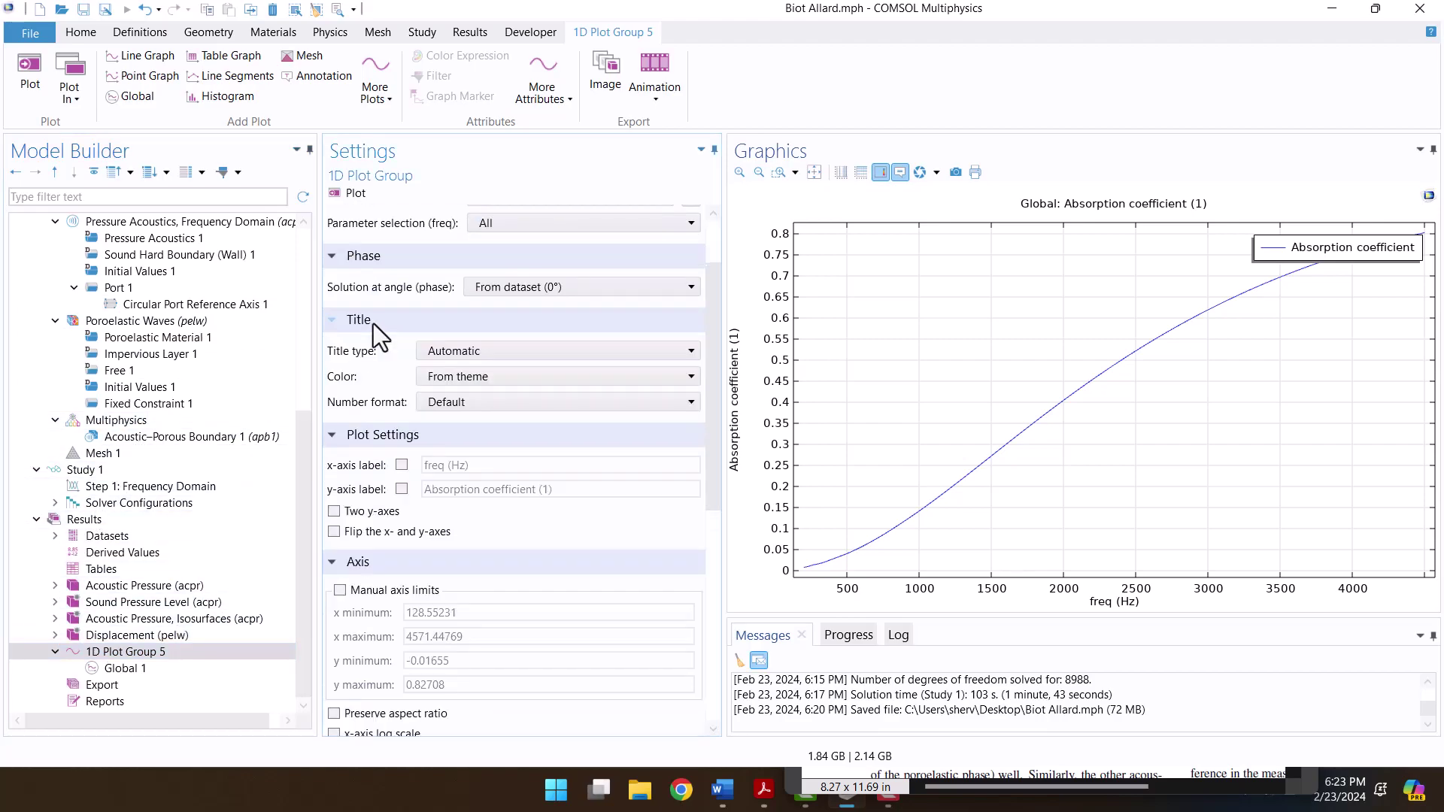
click(457, 352)
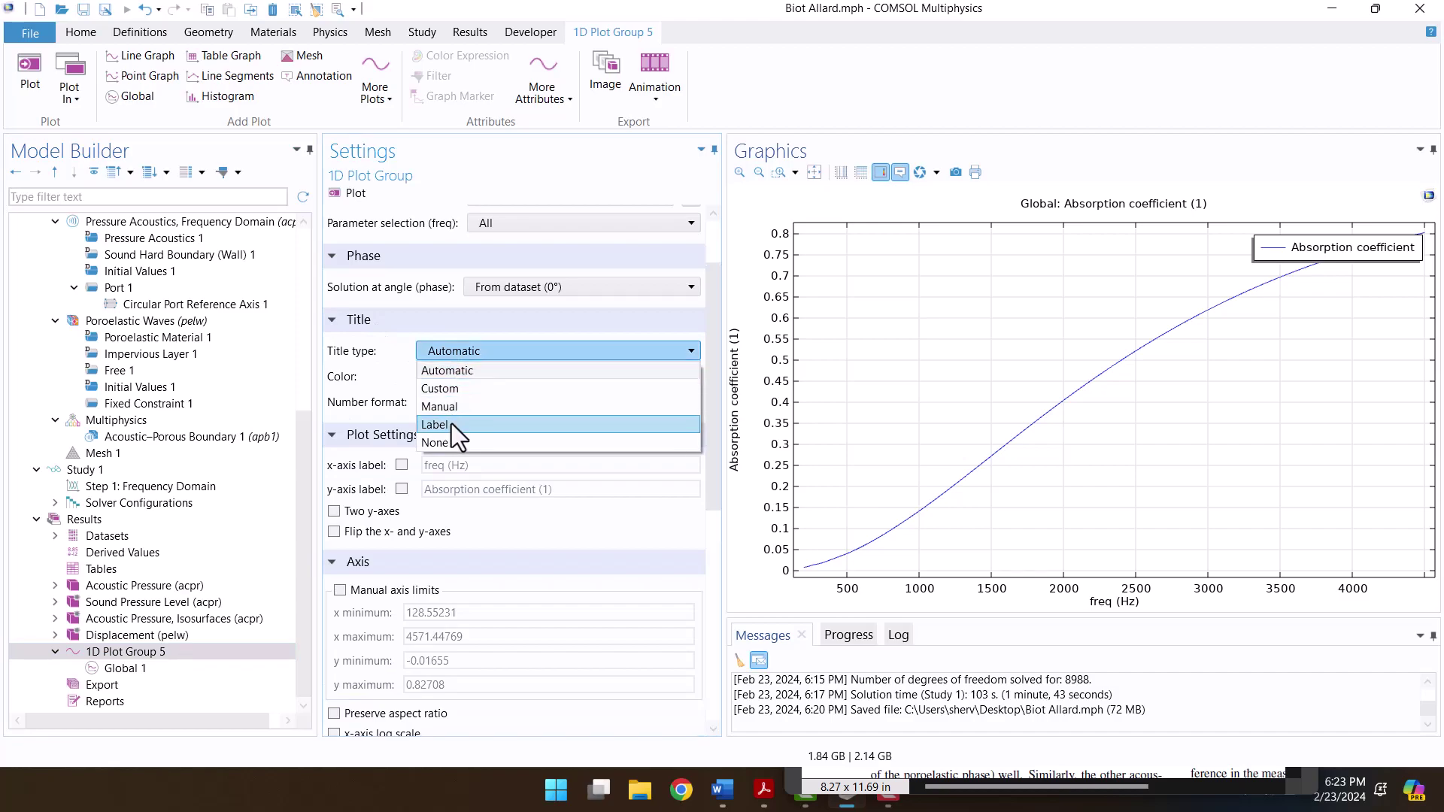
click(451, 423)
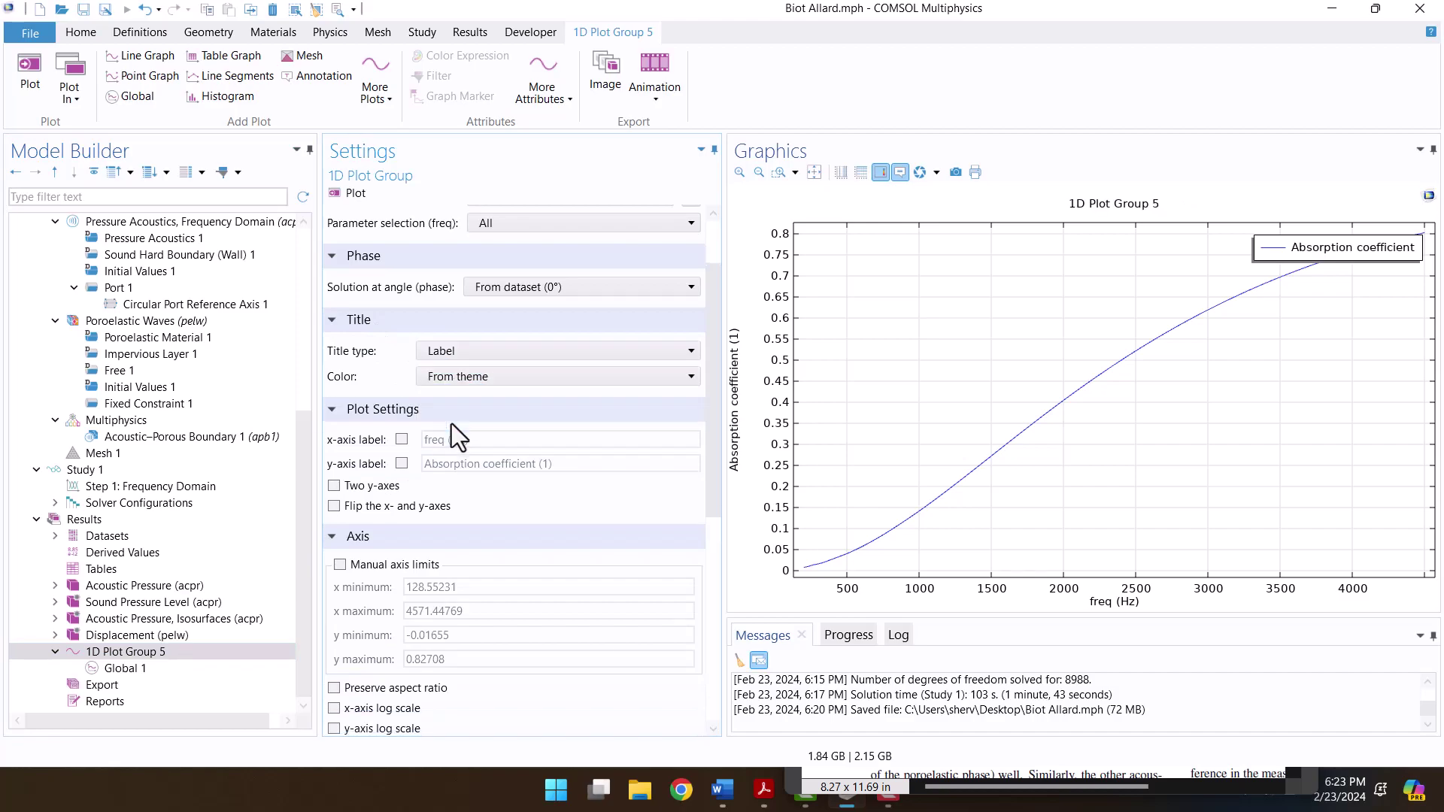
Step: Rename 1D Plot Group 5 as "Absorption coefficient"
right_click(97, 648)
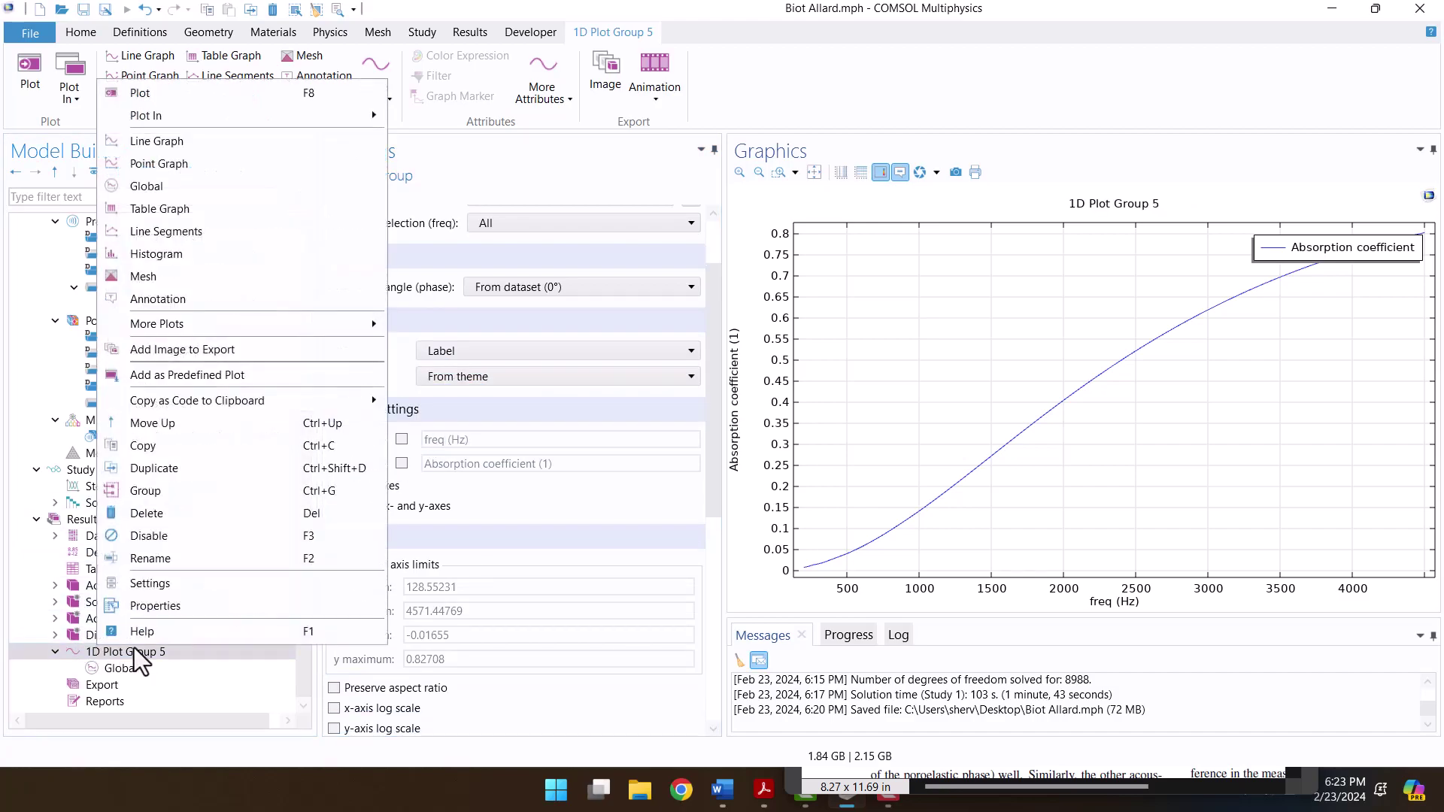
click(162, 553)
text(Absorption coefficient)
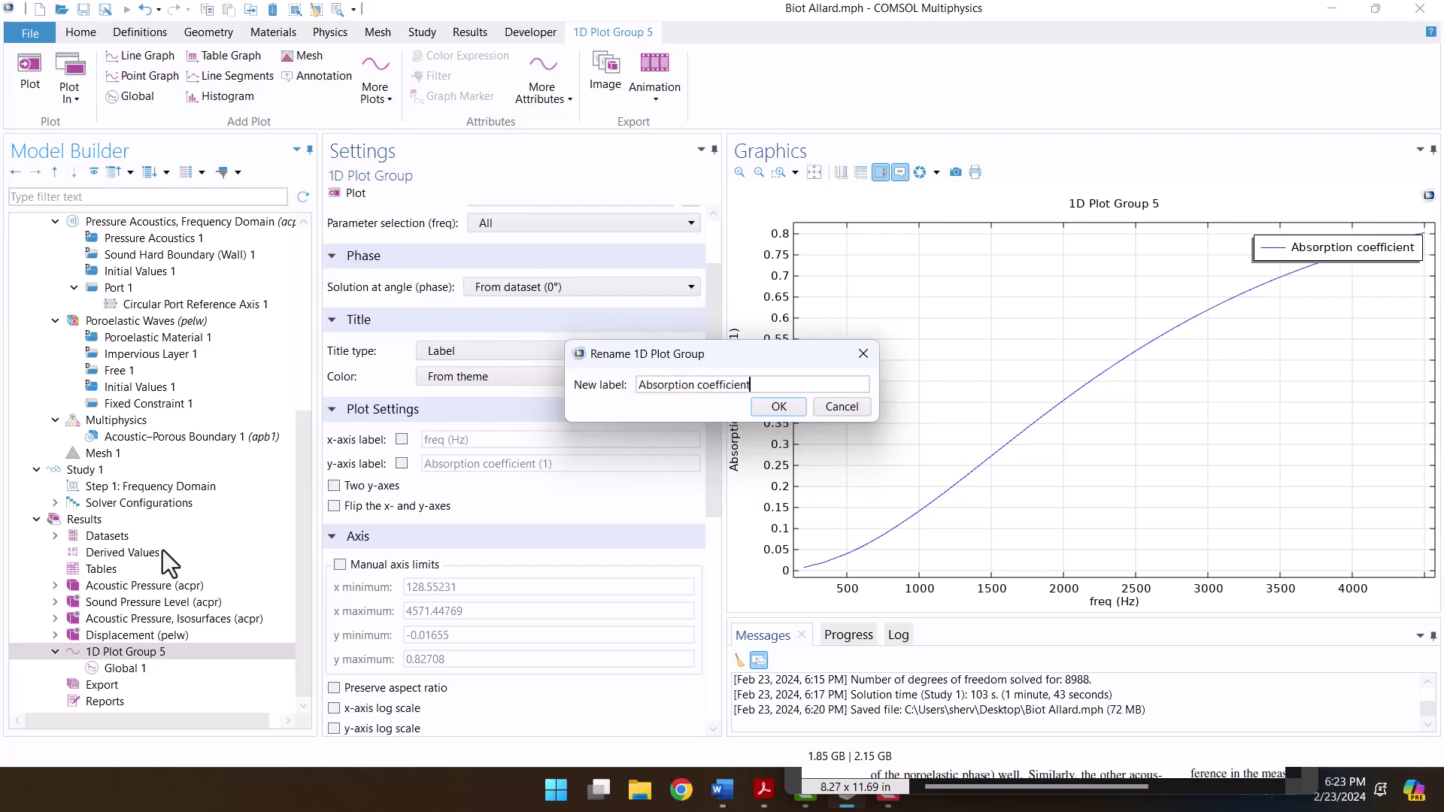
click(777, 408)
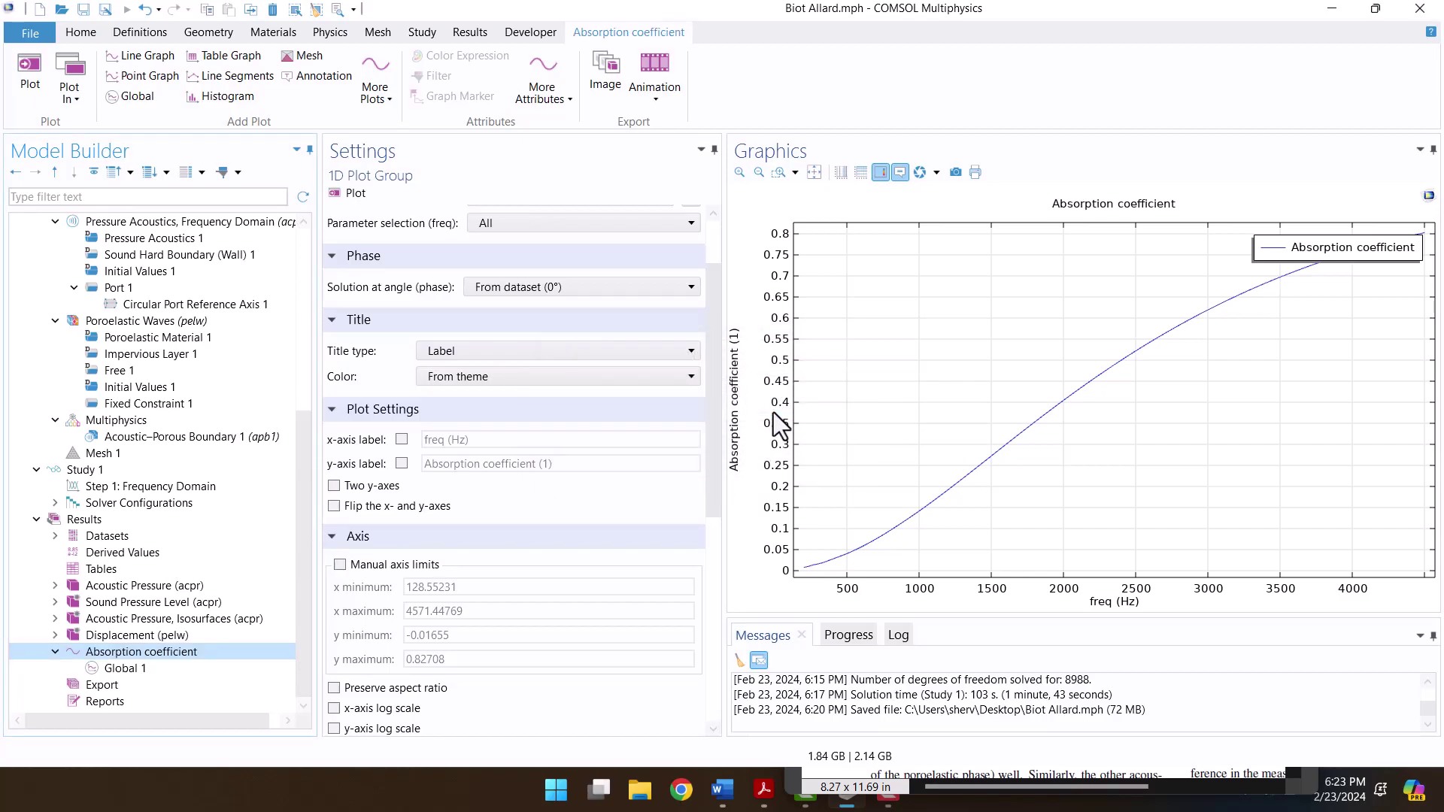
Step: Enable a custom y-axis label, replace its text with "alpha", and update the plot
click(402, 463)
click(438, 463)
drag(555, 464, 539, 463)
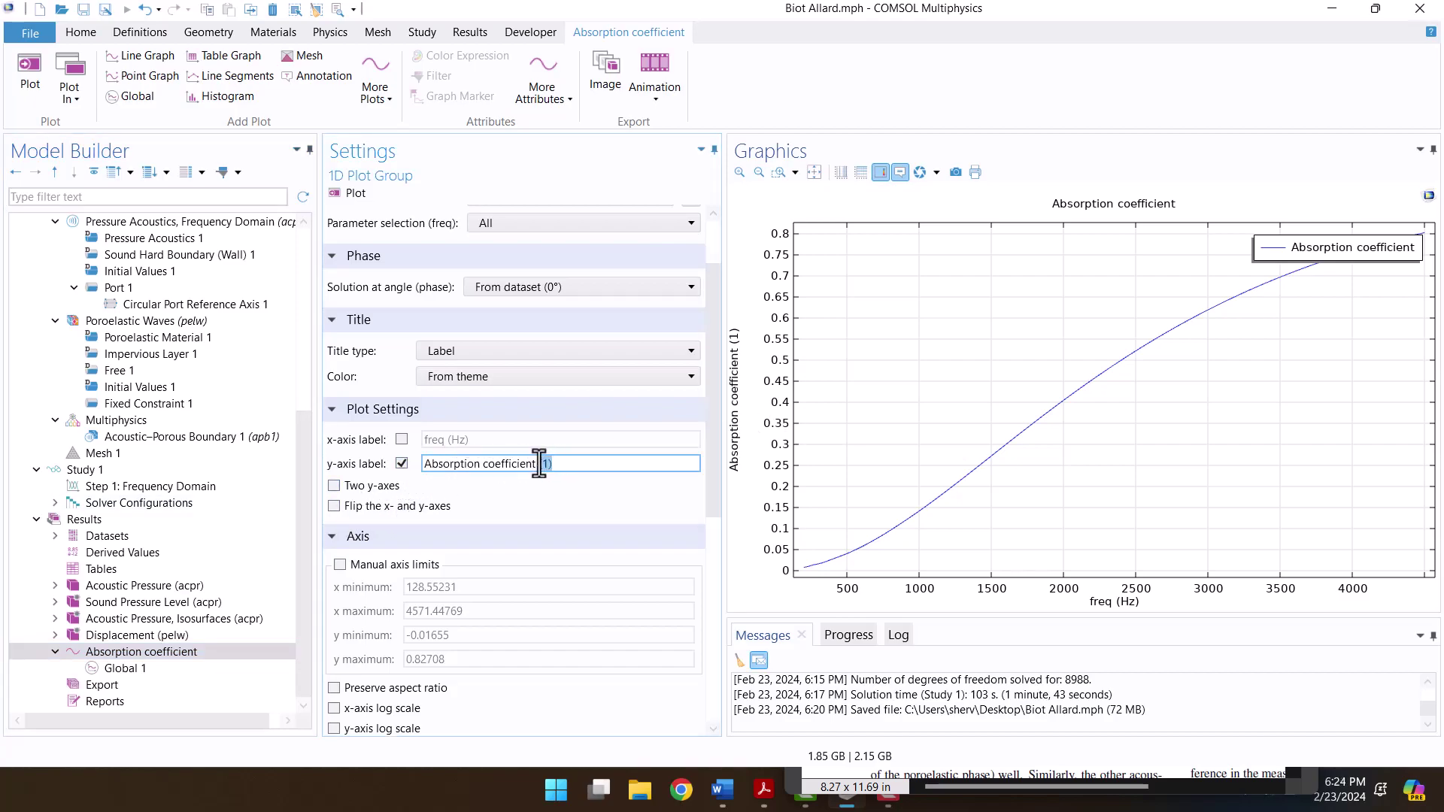
key(BackSpace)
key(BackSpace)
key(BackSpace)
key(BackSpace)
key(BackSpace)
key(BackSpace)
key(BackSpace)
key(BackSpace)
key(BackSpace)
key(BackSpace)
key(BackSpace)
key(BackSpace)
key(BackSpace)
key(BackSpace)
key(BackSpace)
key(BackSpace)
key(BackSpace)
key(BackSpace)
key(BackSpace)
key(BackSpace)
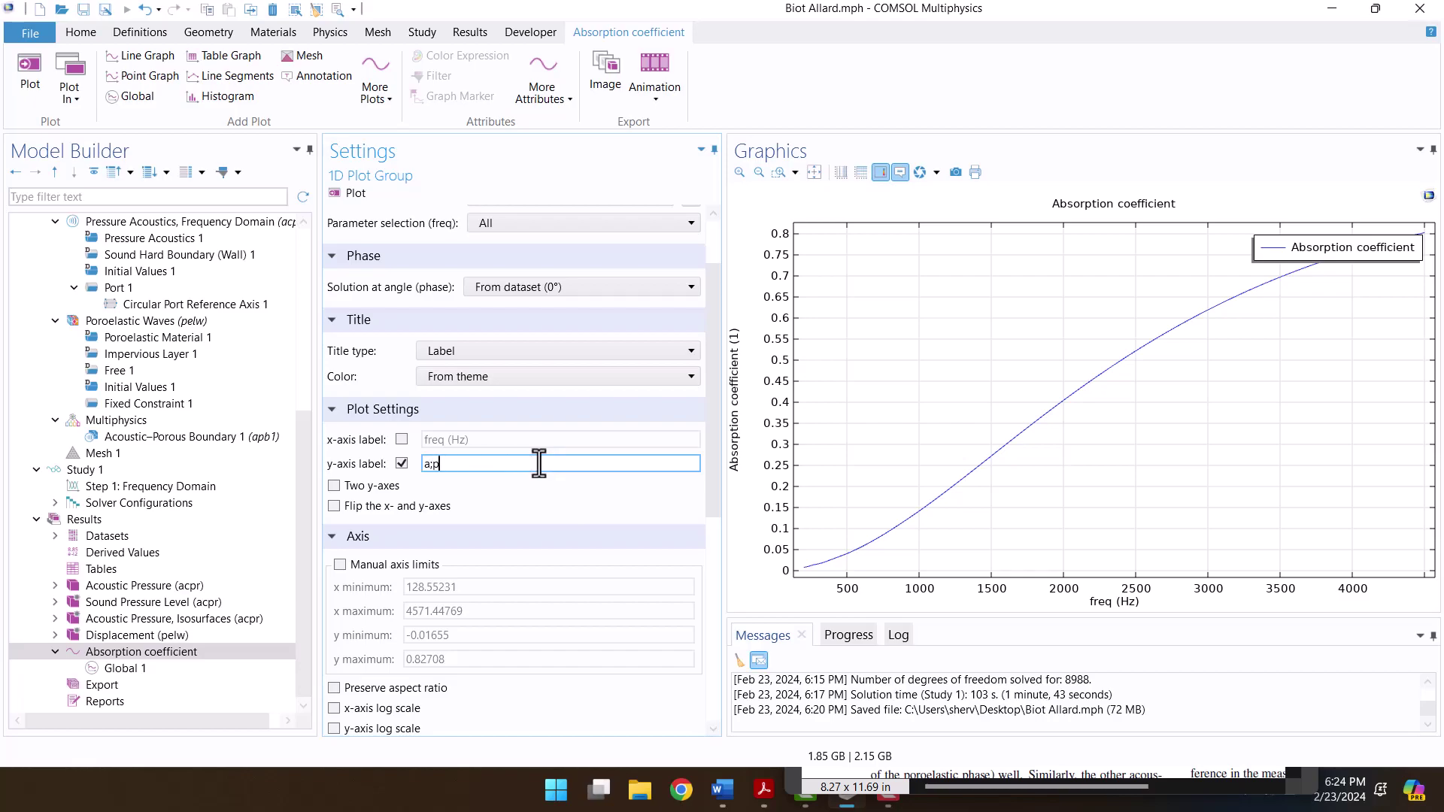
text(alpha)
click(348, 193)
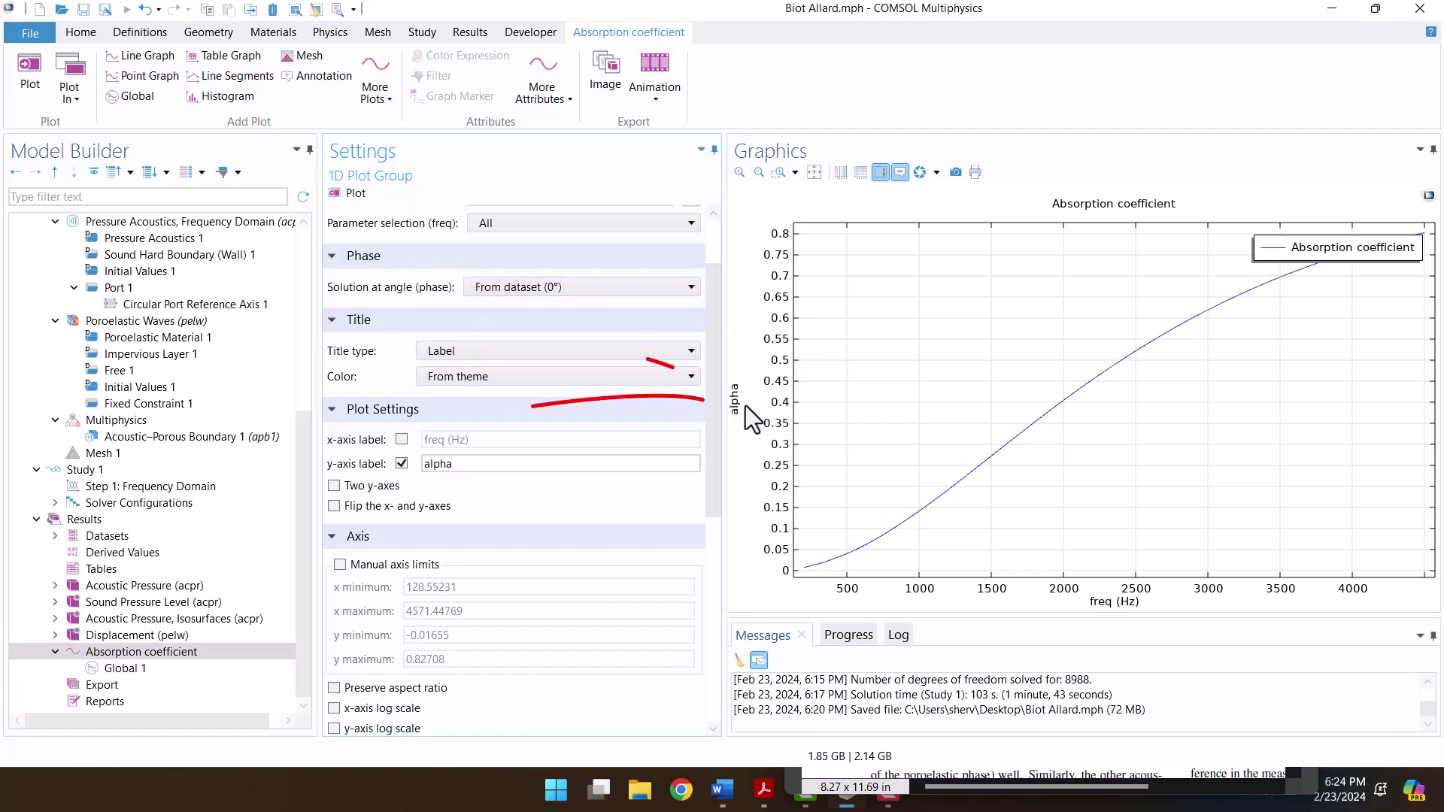
Step: Make the y-axis label a Greek symbol by changing it to "\alpha" and replot
click(426, 462)
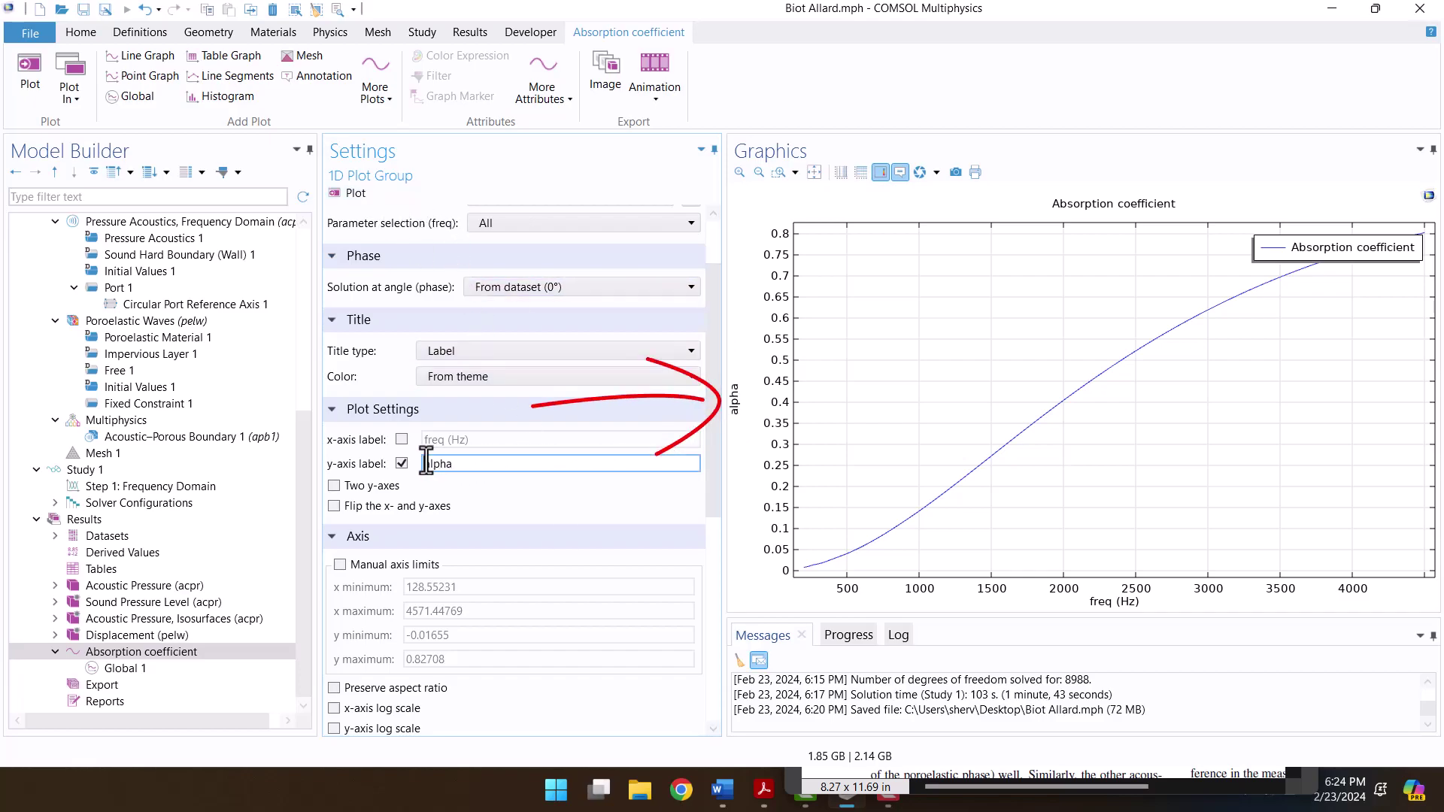
text(\)
click(348, 193)
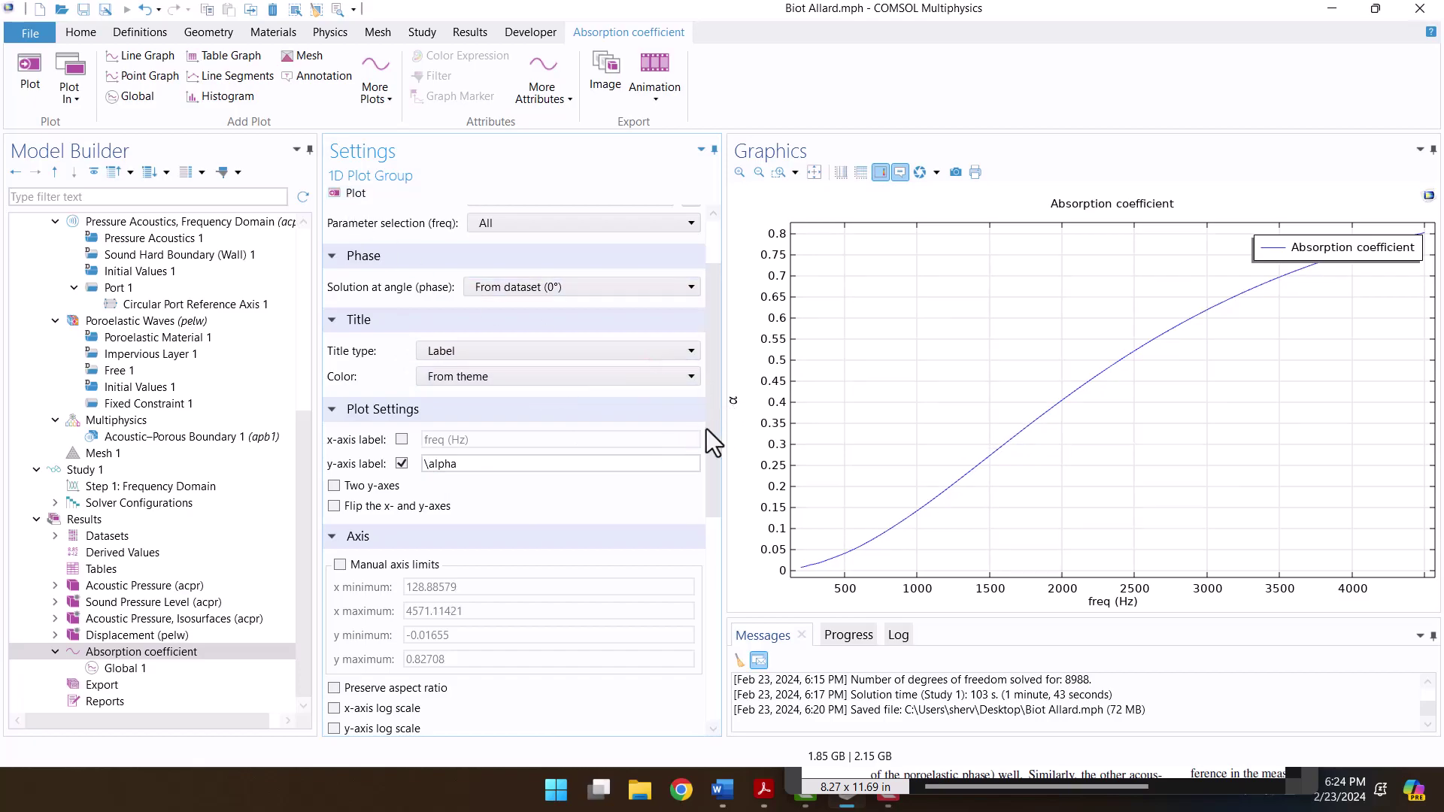
Step: Place the paper's PDF beside the absorption graph and examine the axes of its Material B plot
drag(711, 456, 699, 675)
click(764, 790)
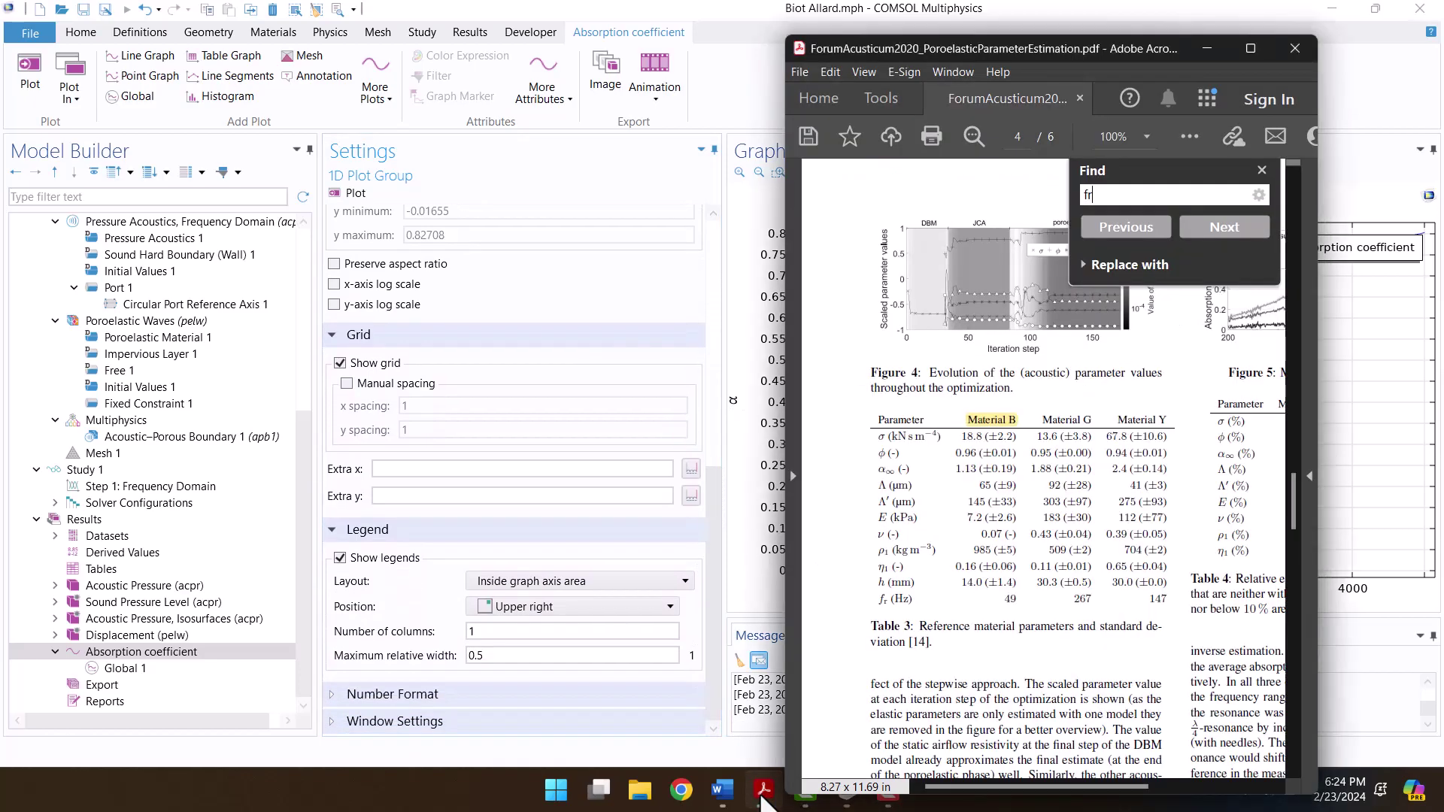
scroll(918, 639, down, 10)
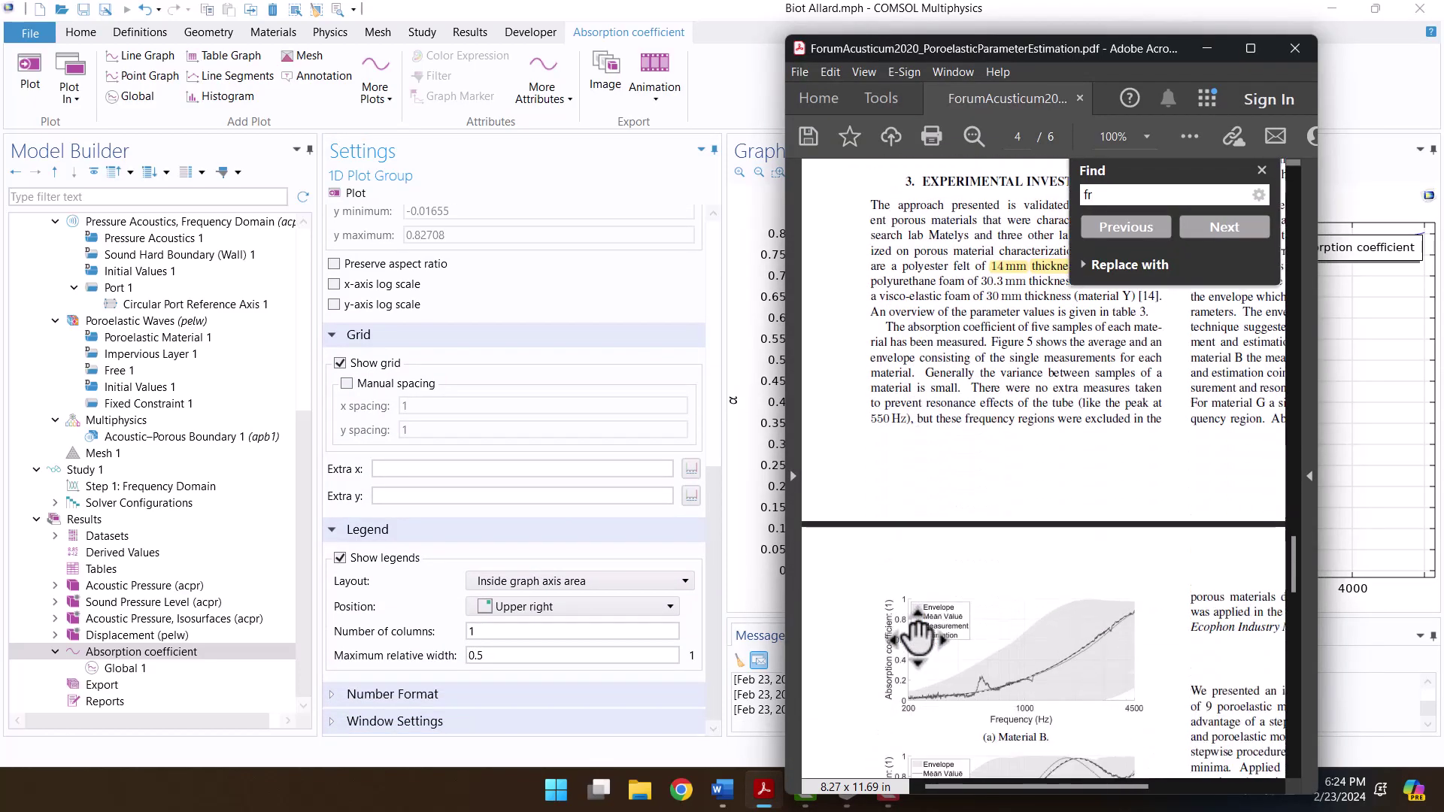
drag(1008, 48, 270, 46)
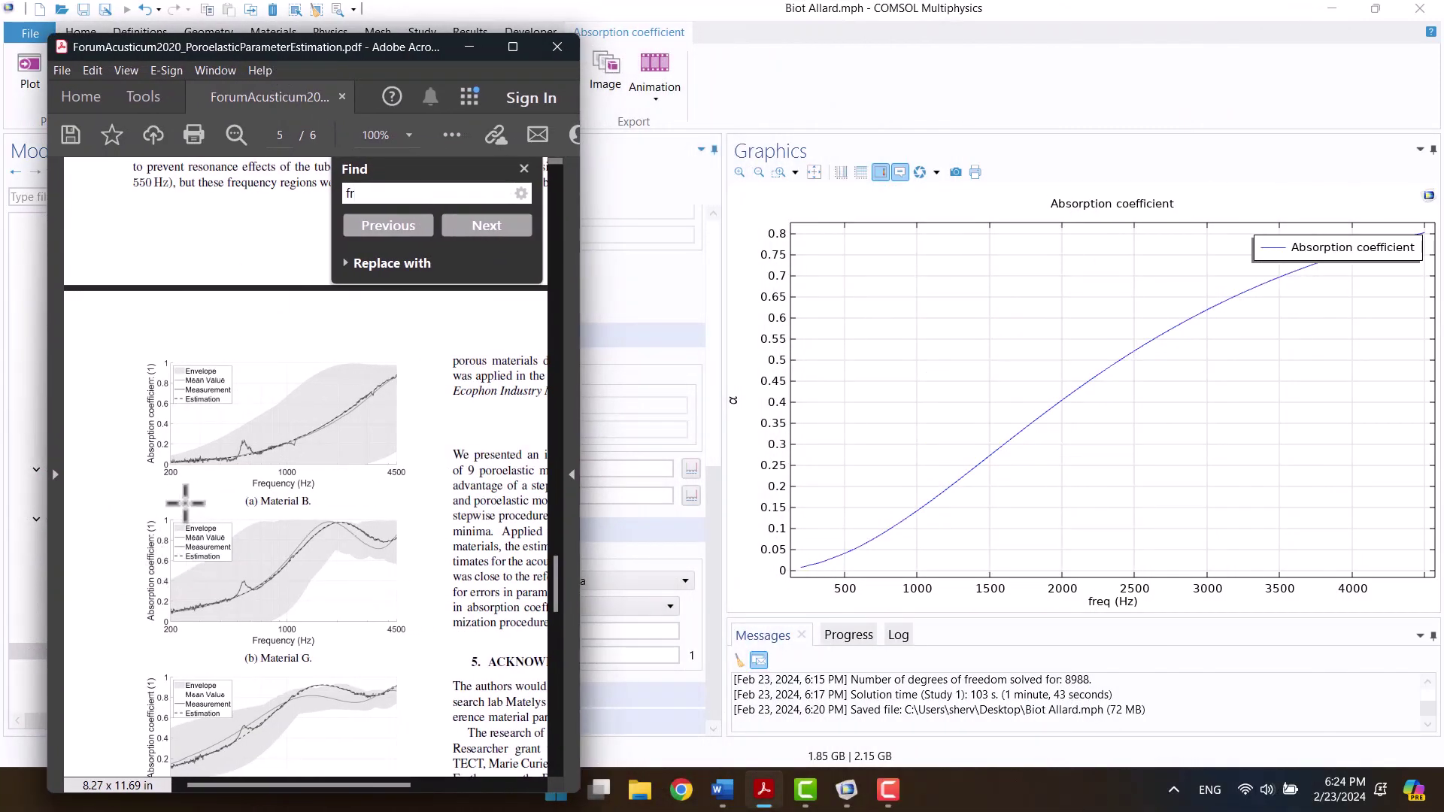
click(761, 17)
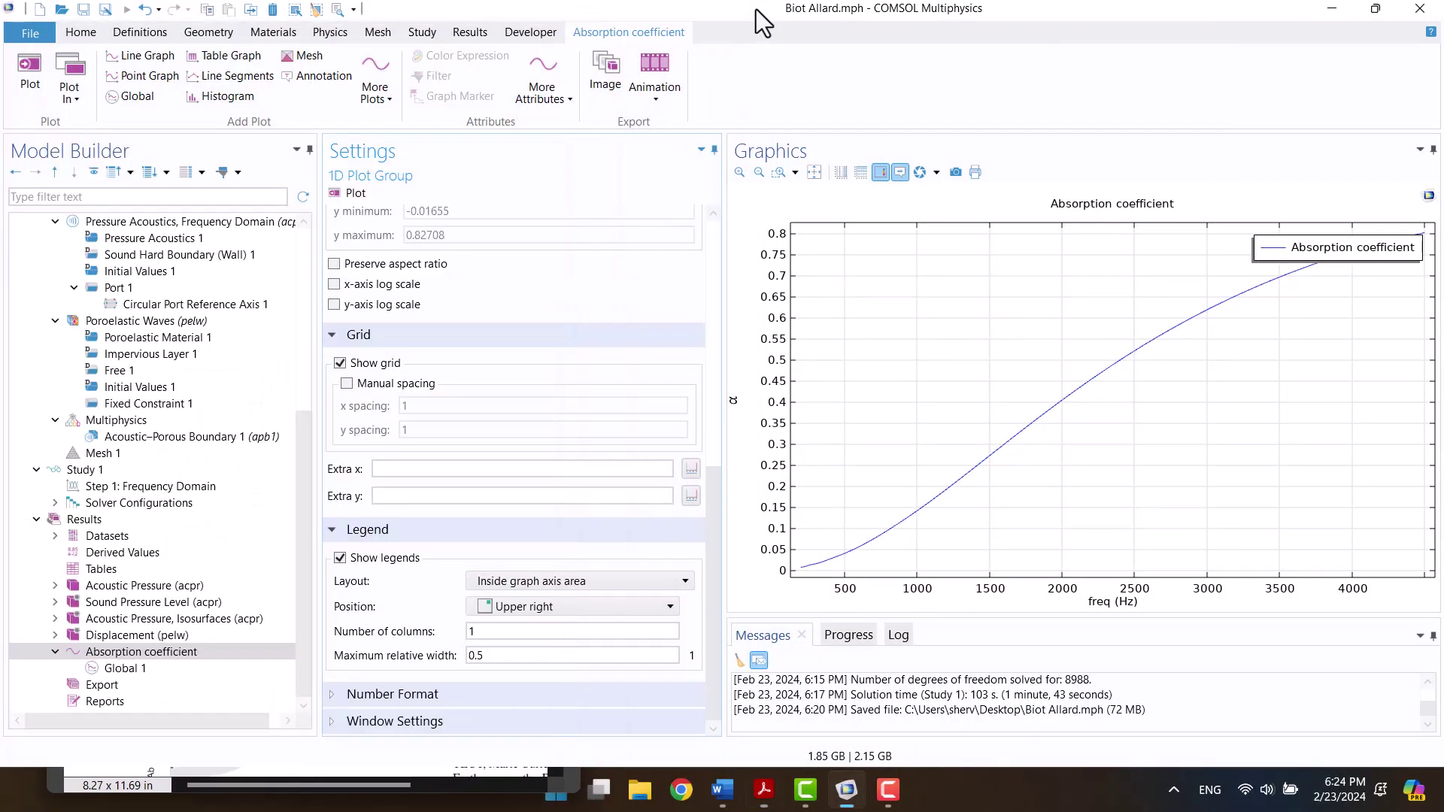
Step: Turn on manual axis limits for the absorption plot, set the x minimum to 100, and replot
scroll(413, 403, up, 5)
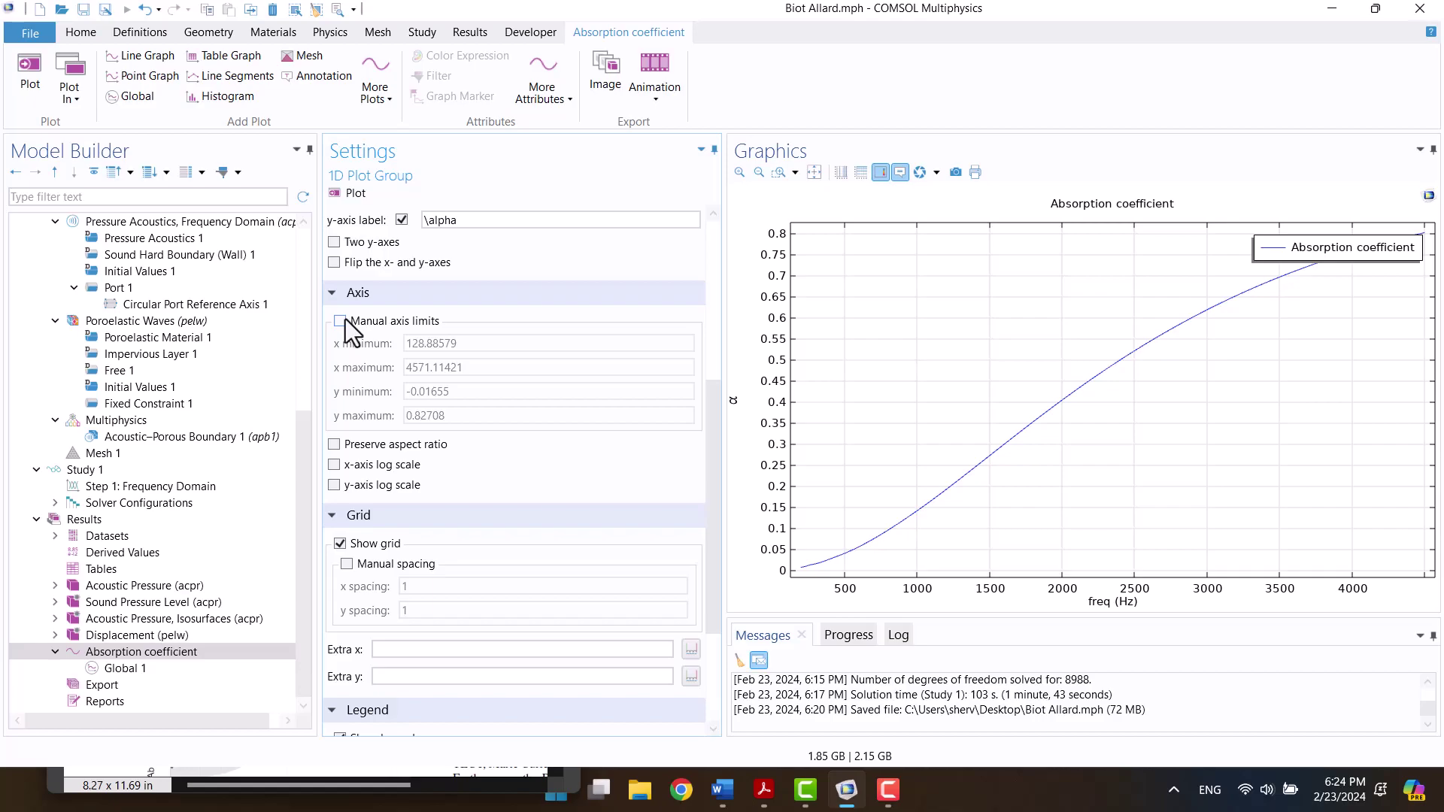
click(340, 322)
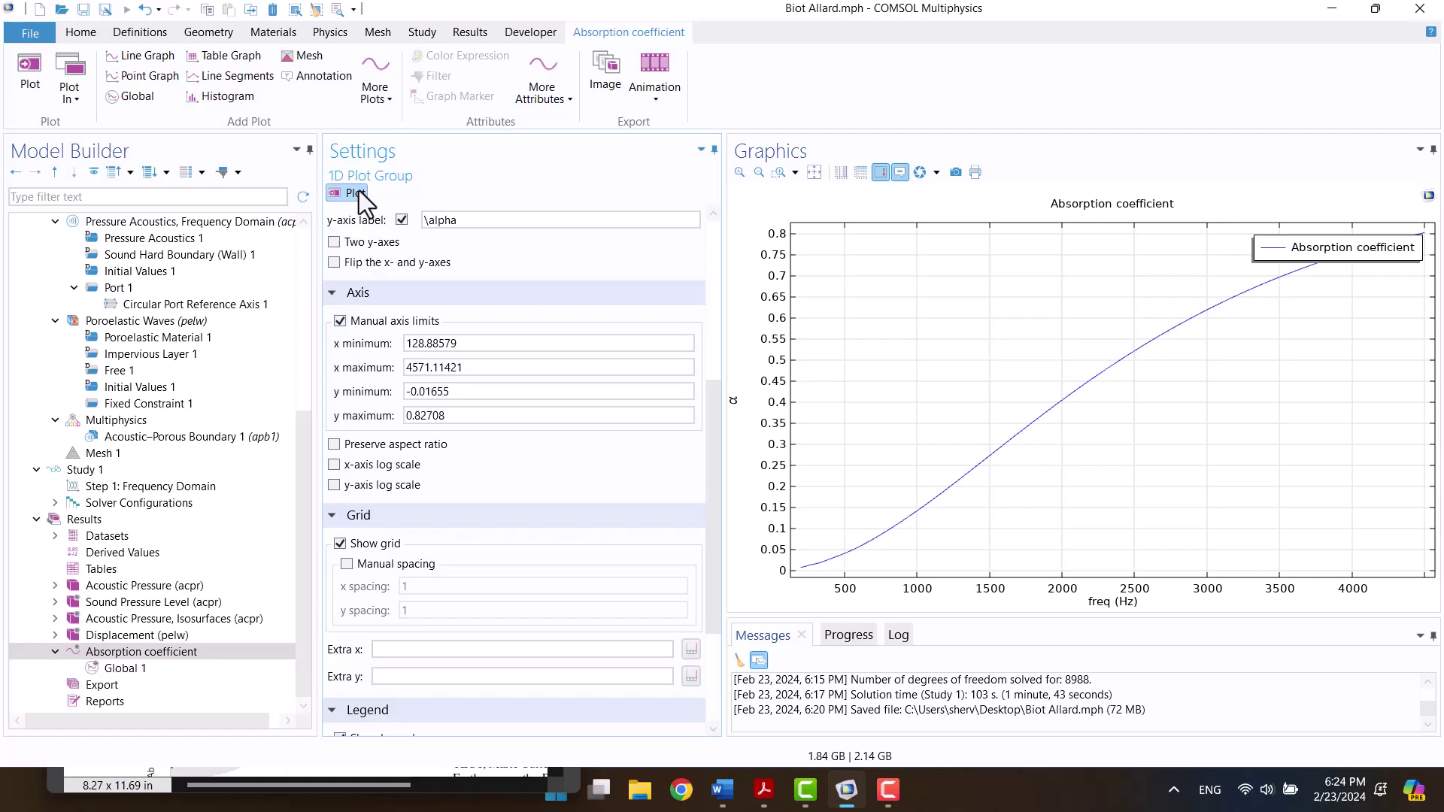
click(354, 193)
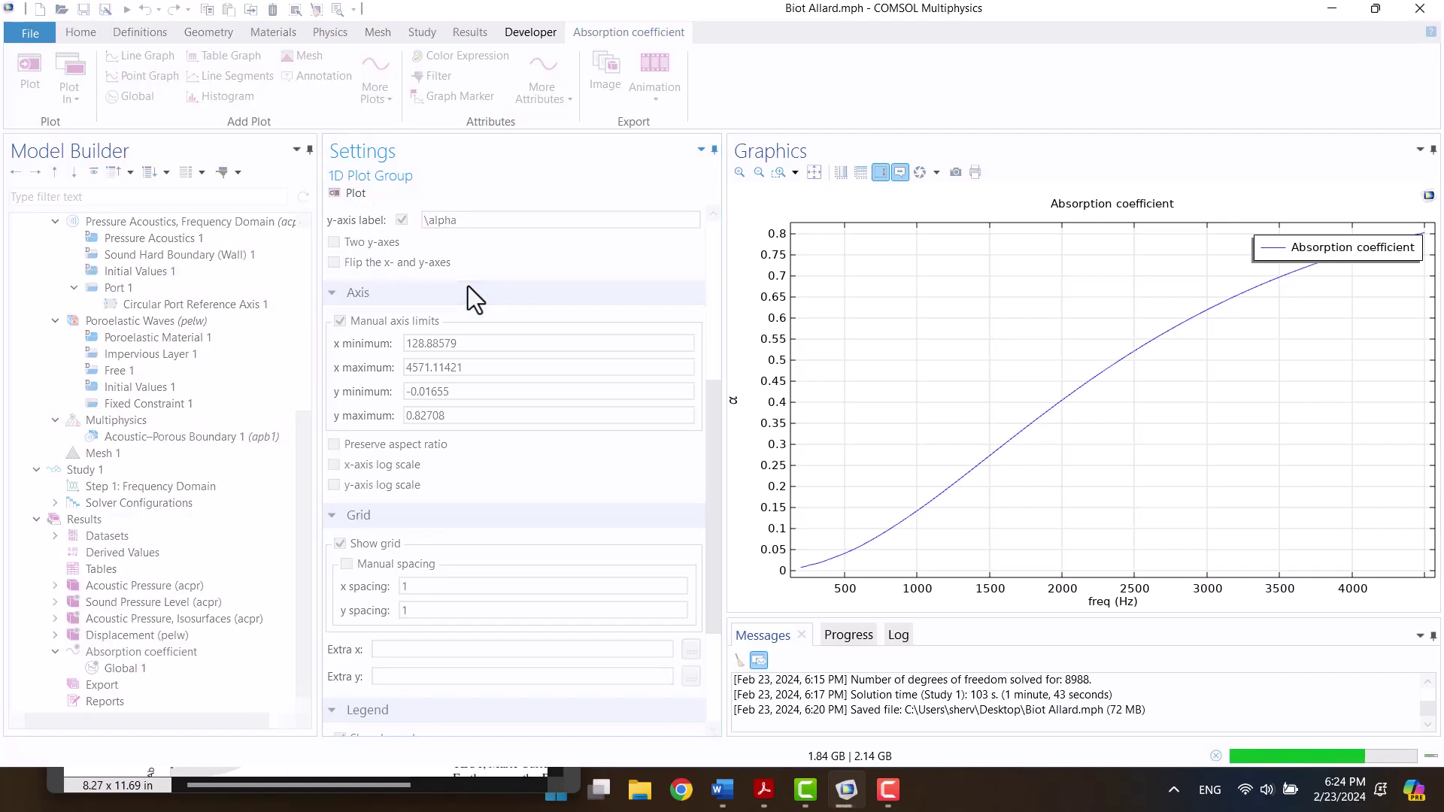
drag(468, 340, 277, 349)
key(ctrl+a)
text(100)
click(341, 194)
Step: Bring the paper's Material B plot back beside the graph to check its axis limits
click(756, 796)
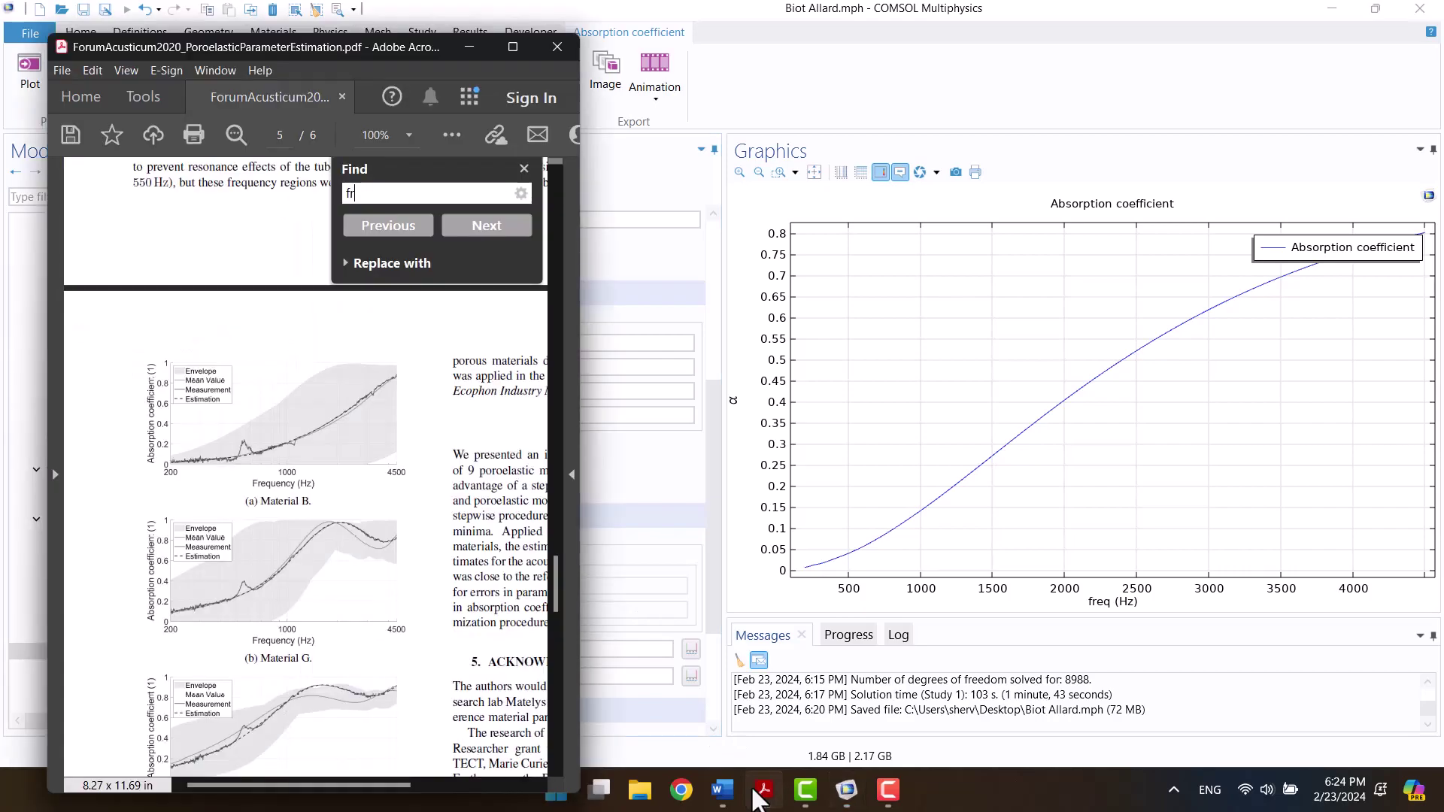